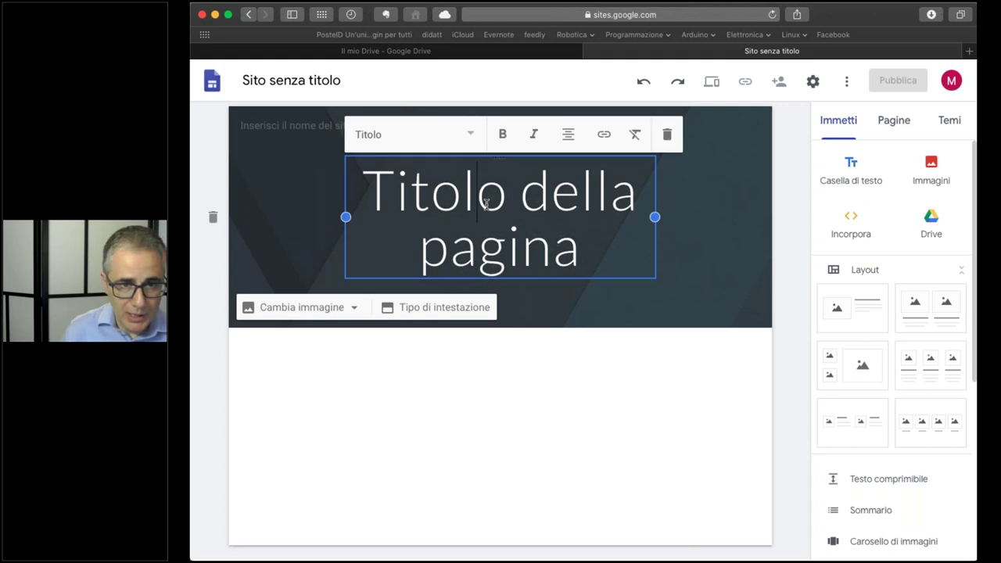
Replace the placeholder page title in the header with "Corso Scratch 3"
{"action": "double_click", "coordinate": [470, 218]}
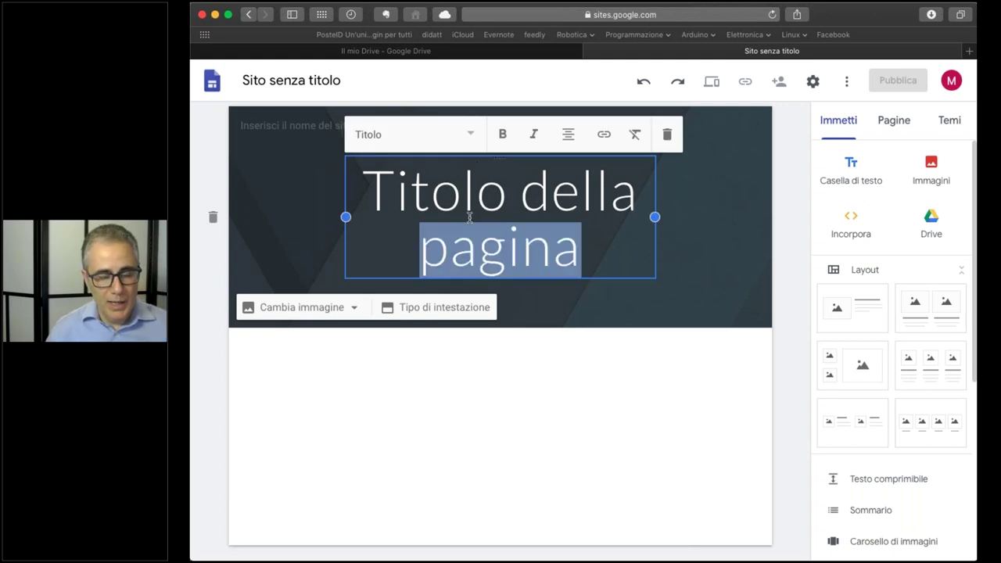
{"action": "triple_click", "coordinate": [470, 218]}
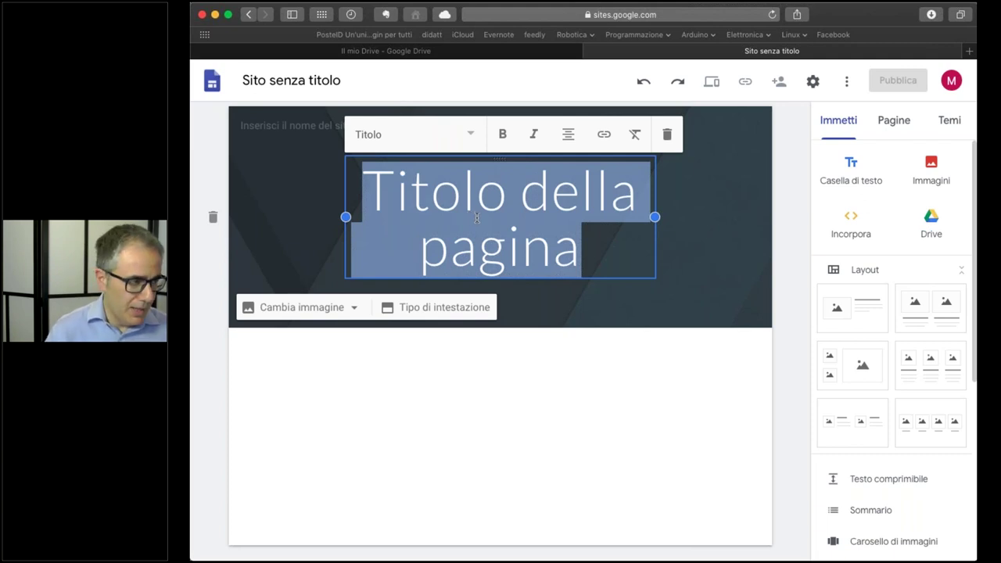
{"action": "type", "text": "Cor"}
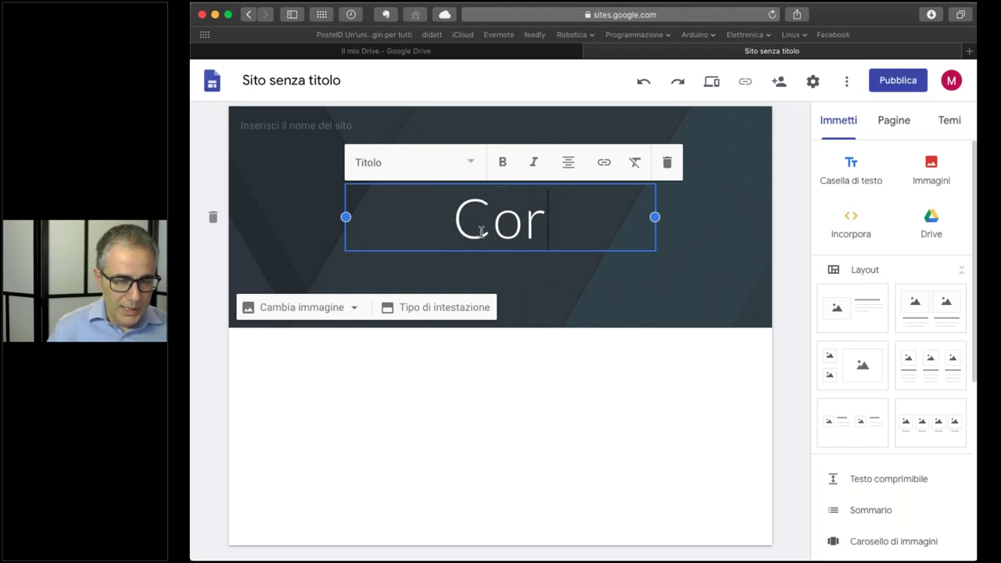
{"action": "type", "text": "so "}
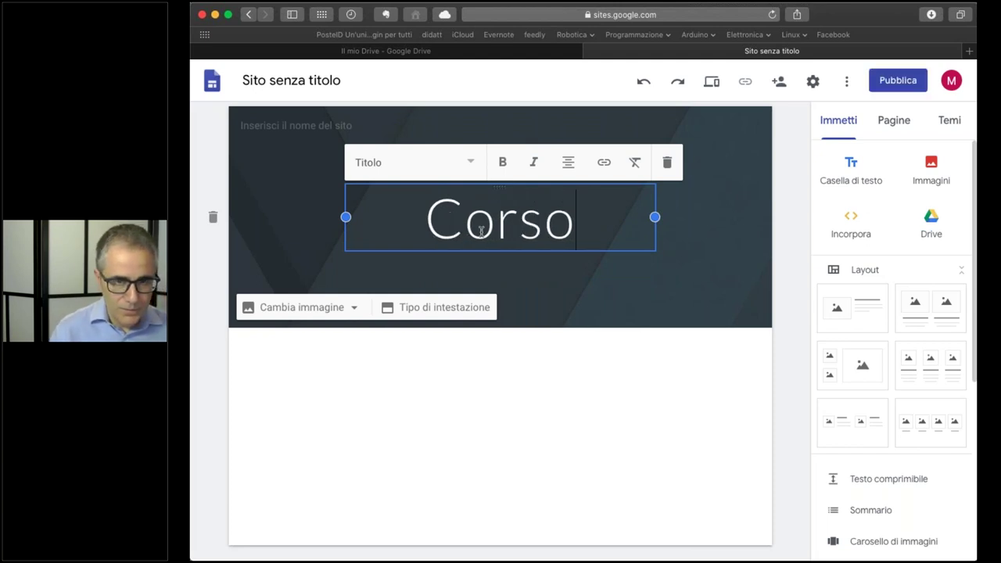
{"action": "type", "text": "Scra"}
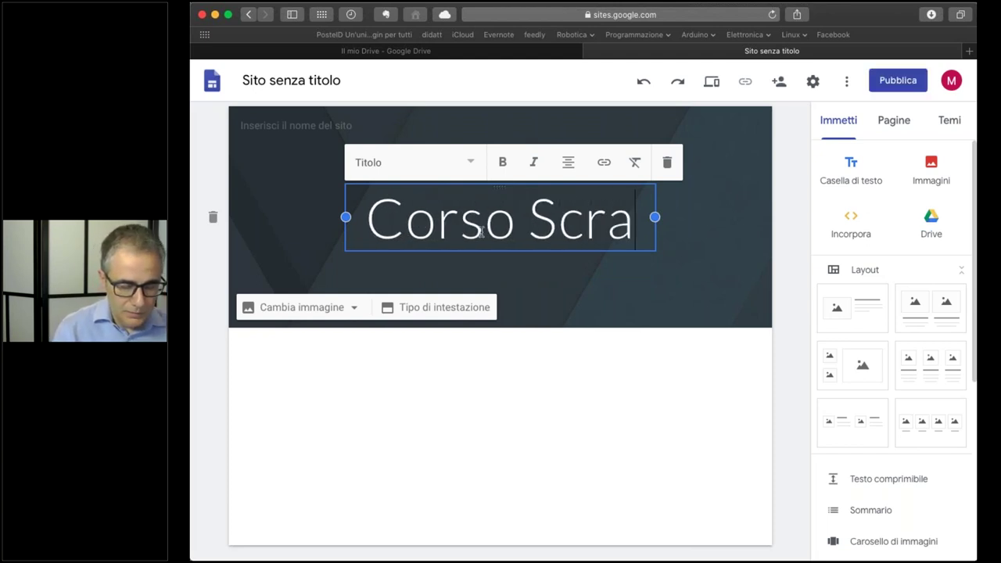
{"action": "type", "text": "tch 3"}
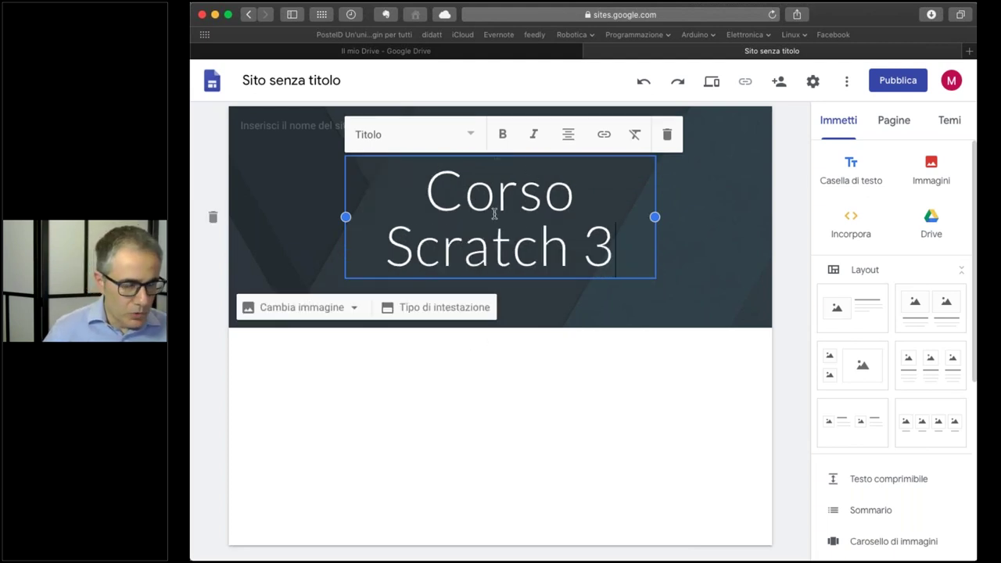
Widen the header's title box on both sides so that "Corso Scratch 3" fits on one line
{"action": "left_click_drag", "start_coordinate": [654, 217], "coordinate": [714, 217]}
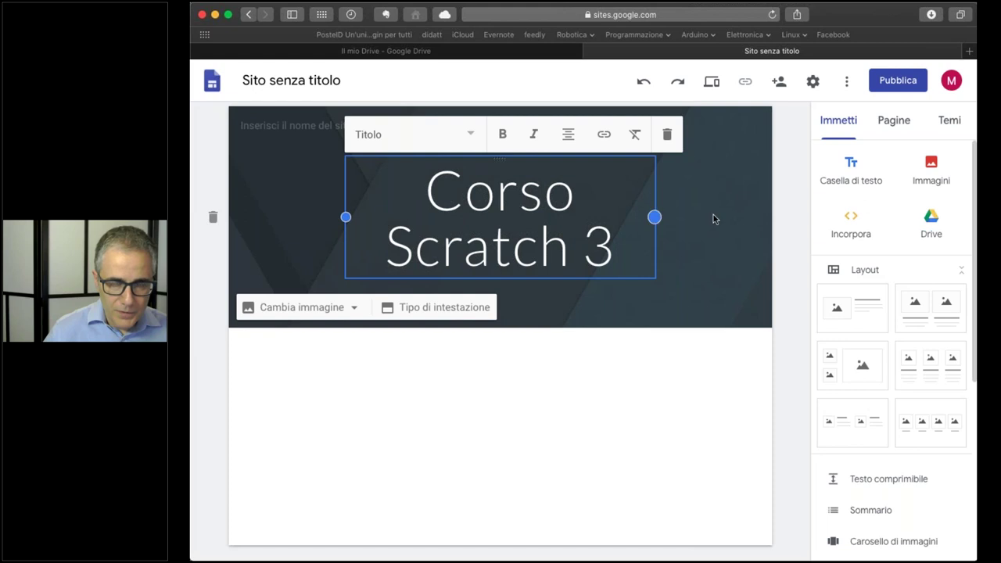
{"action": "left_click", "coordinate": [437, 213]}
{"action": "left_click_drag", "start_coordinate": [345, 217], "coordinate": [288, 217]}
{"action": "left_click_drag", "start_coordinate": [695, 217], "coordinate": [695, 188]}
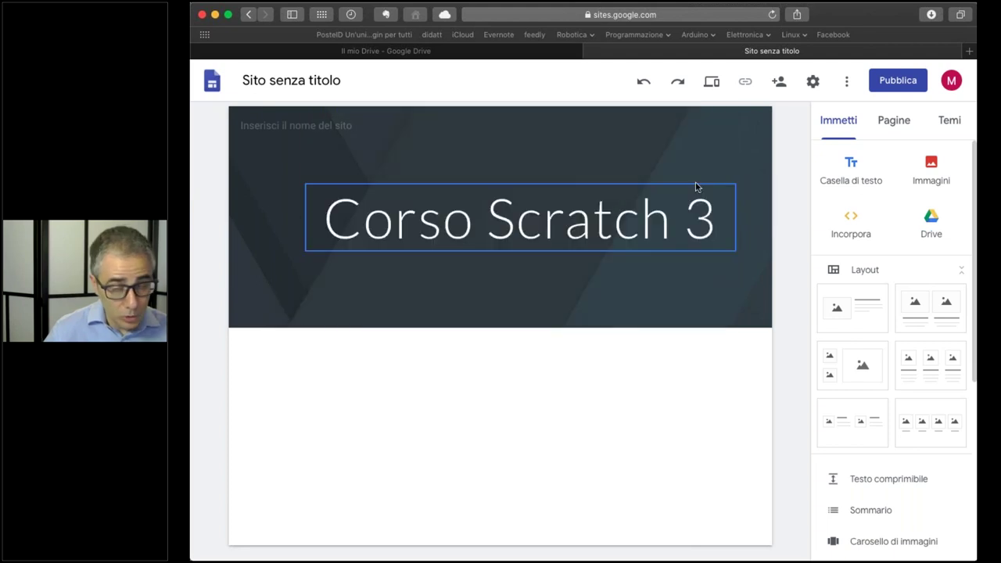
Try the Testo normale and Intestazione styles on the page title and return it to the Titolo style
{"action": "triple_click", "coordinate": [591, 221]}
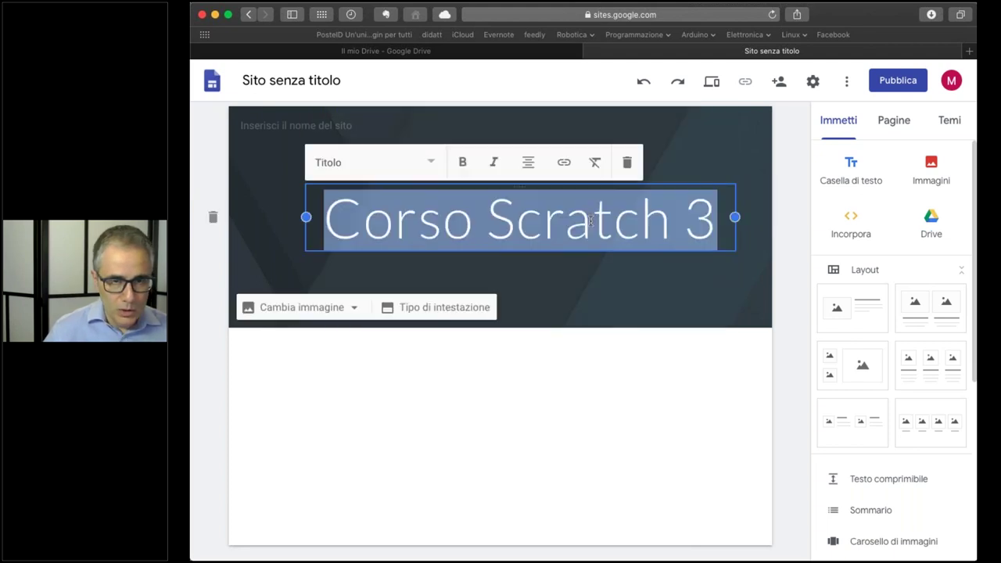
{"action": "left_click", "coordinate": [436, 163]}
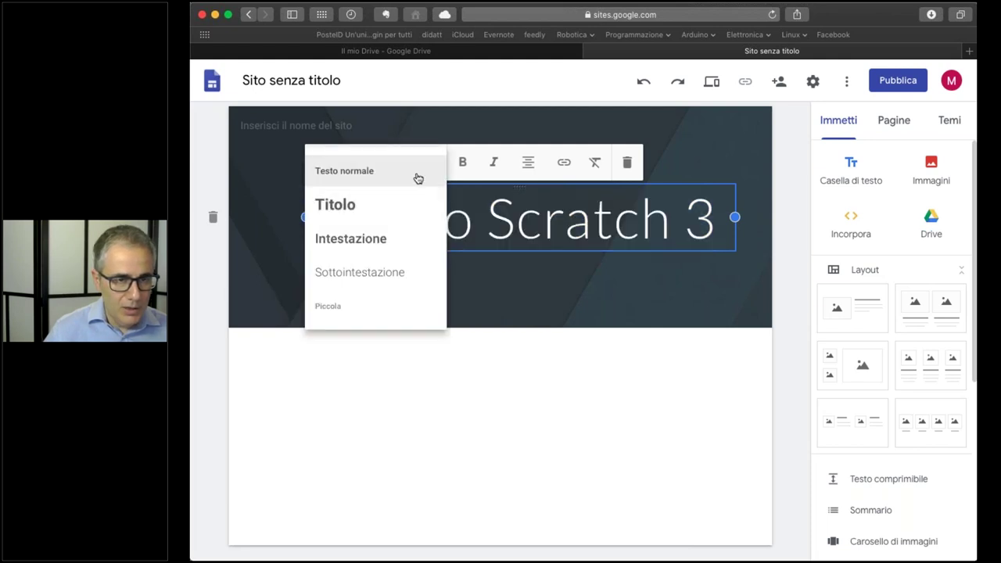
{"action": "left_click", "coordinate": [418, 178]}
{"action": "left_click", "coordinate": [431, 181]}
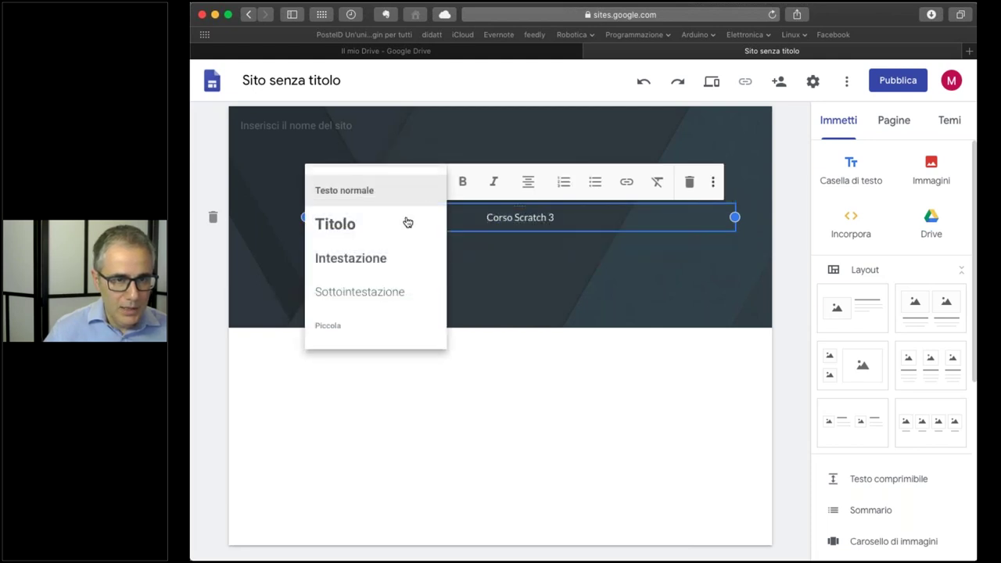
{"action": "left_click", "coordinate": [397, 258]}
{"action": "left_click", "coordinate": [434, 178]}
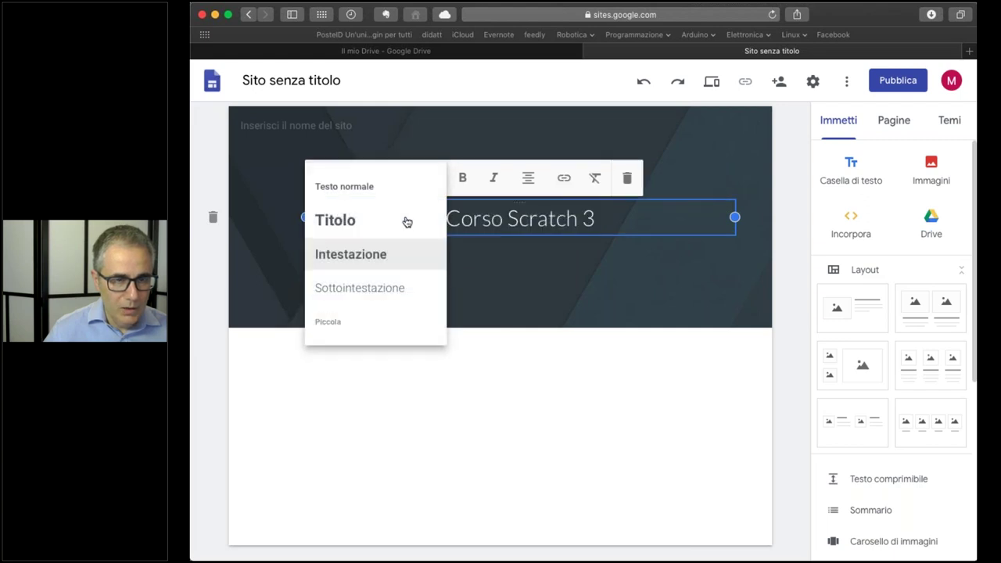
{"action": "left_click", "coordinate": [406, 206]}
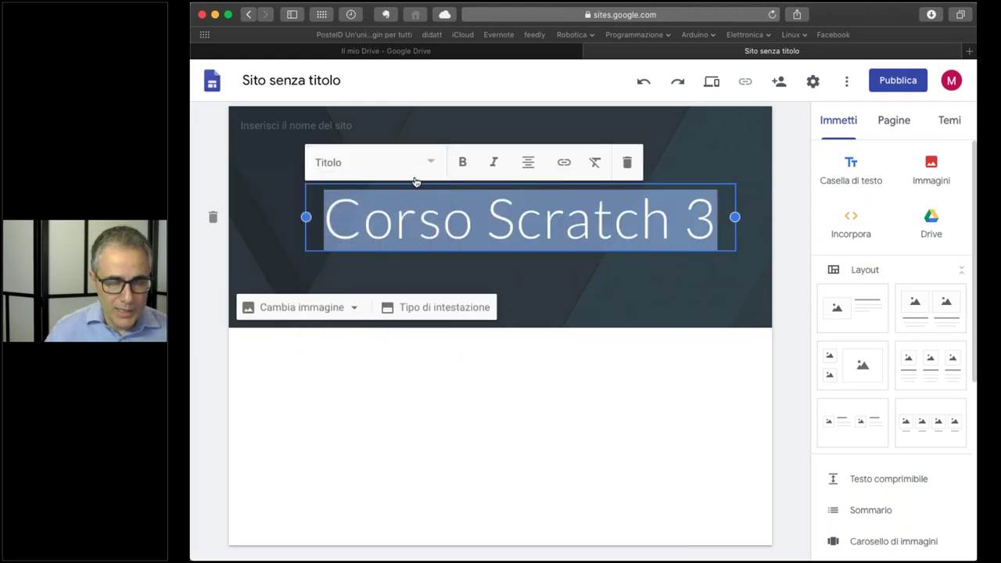
{"action": "left_click", "coordinate": [420, 219]}
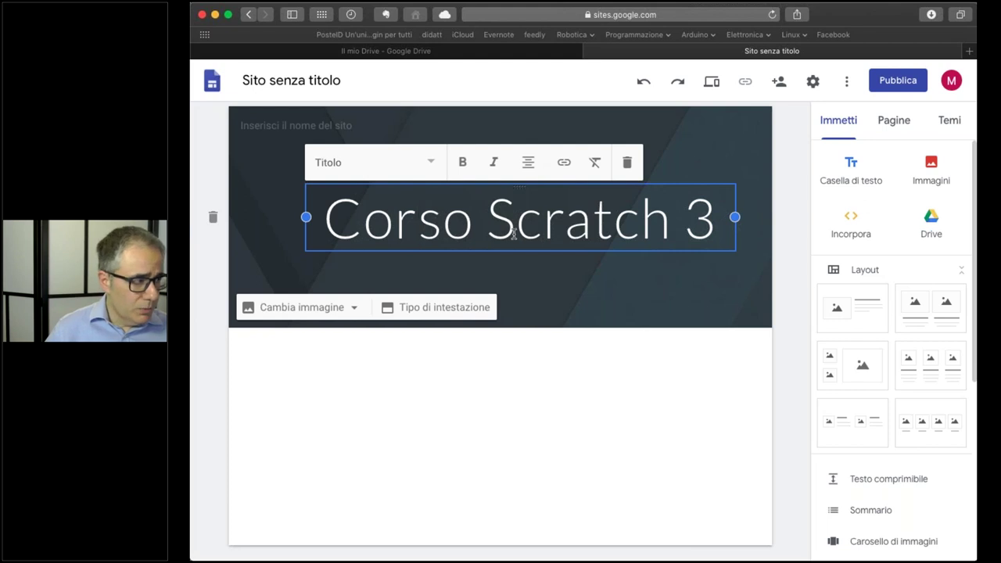
{"action": "left_click", "coordinate": [615, 309]}
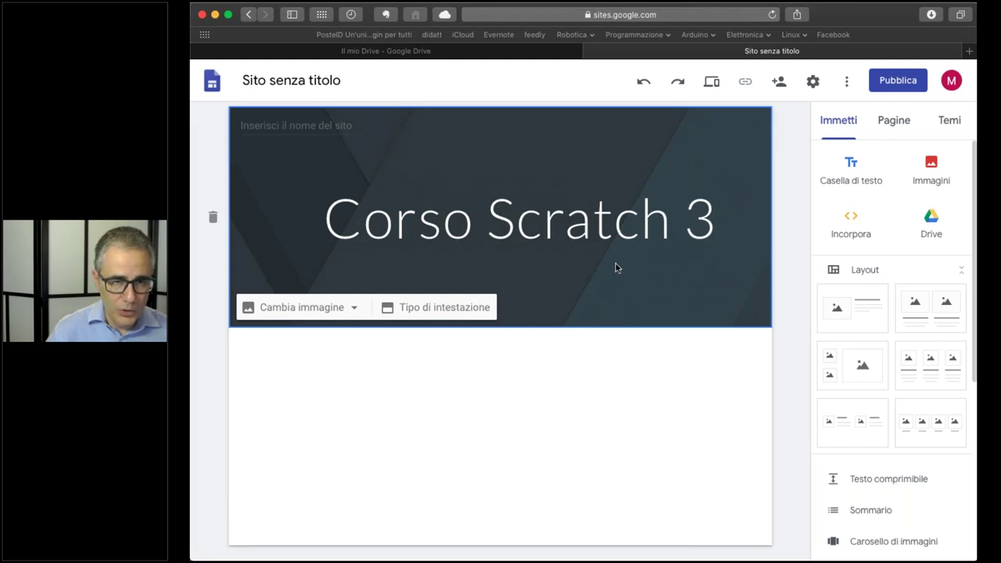
{"action": "left_click", "coordinate": [469, 226]}
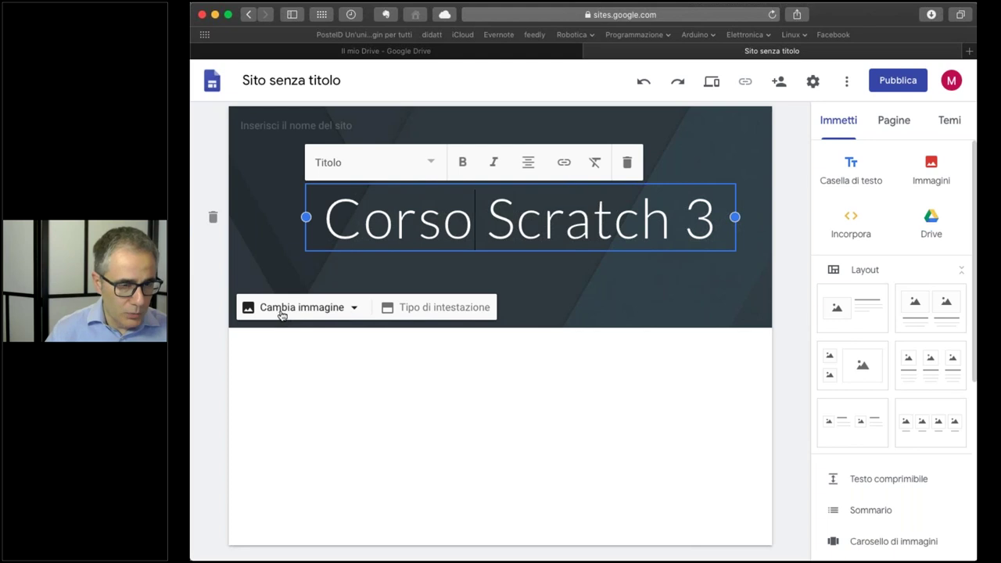
{"action": "left_click", "coordinate": [353, 312]}
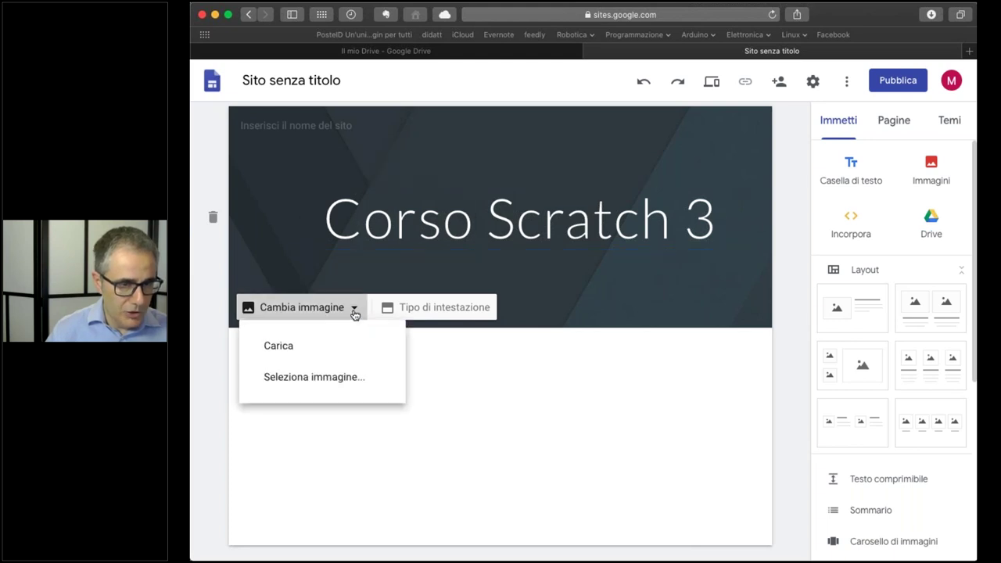
{"action": "left_click", "coordinate": [319, 346]}
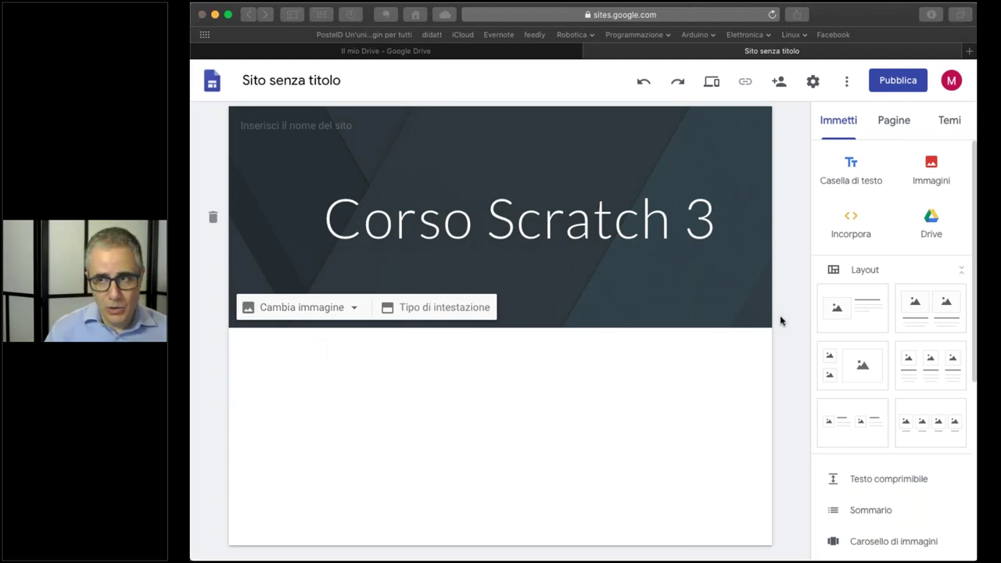
Change the header background to the gallery image of blurred coloured lights on a dark blue background
{"action": "left_click", "coordinate": [352, 308]}
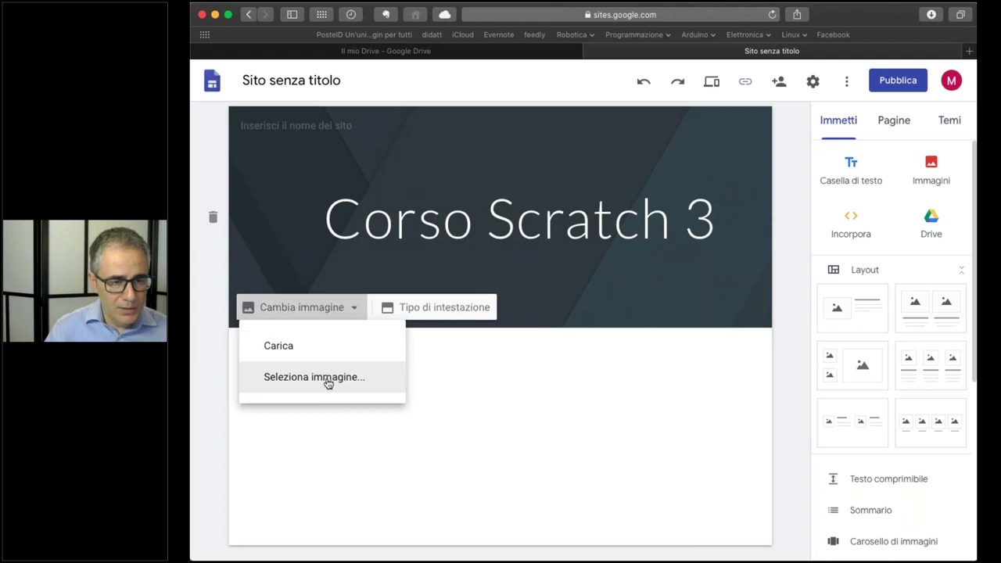
{"action": "left_click", "coordinate": [329, 381]}
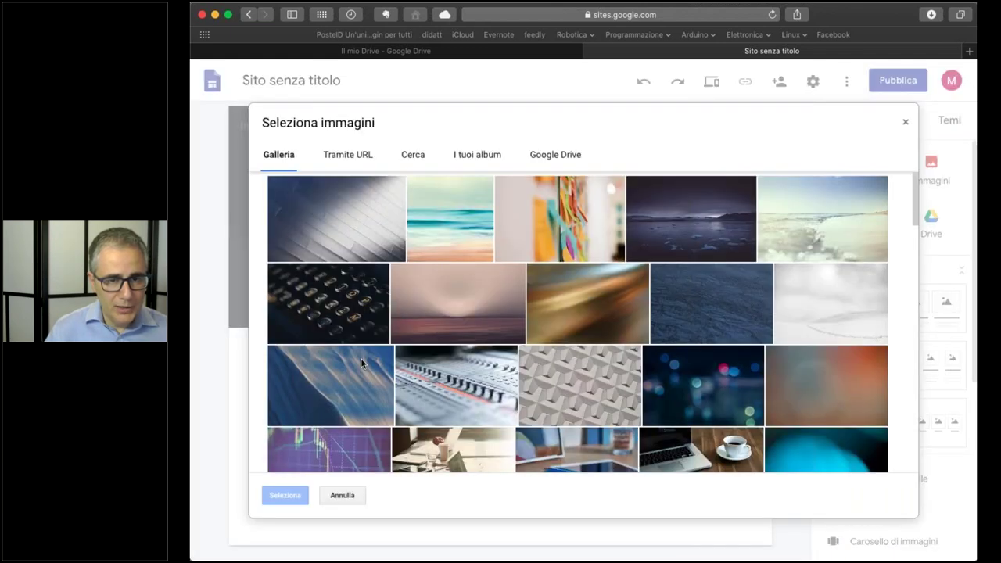
{"action": "scroll", "coordinate": [540, 282], "scroll_direction": "down", "scroll_amount": 5}
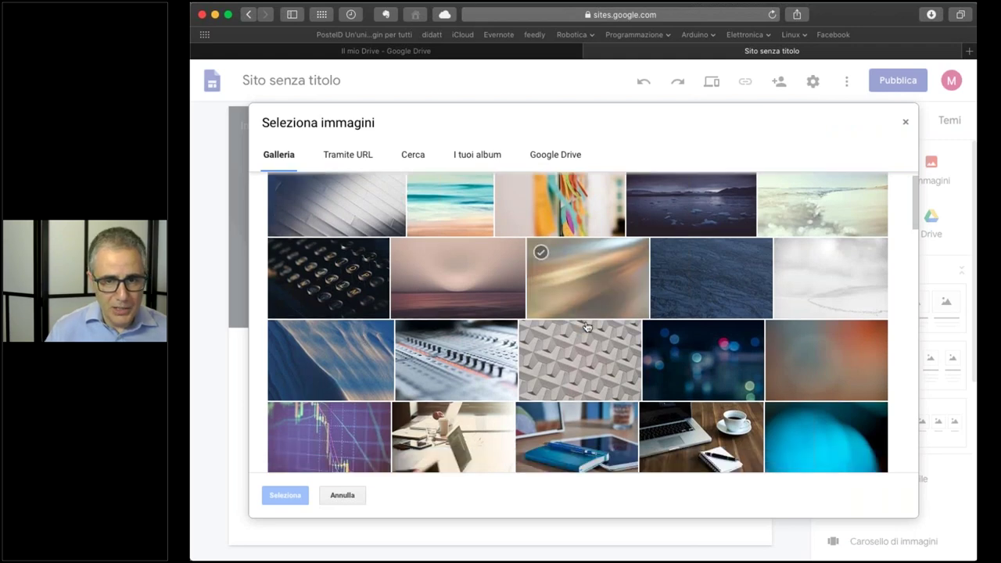
{"action": "scroll", "coordinate": [649, 329], "scroll_direction": "up", "scroll_amount": 5}
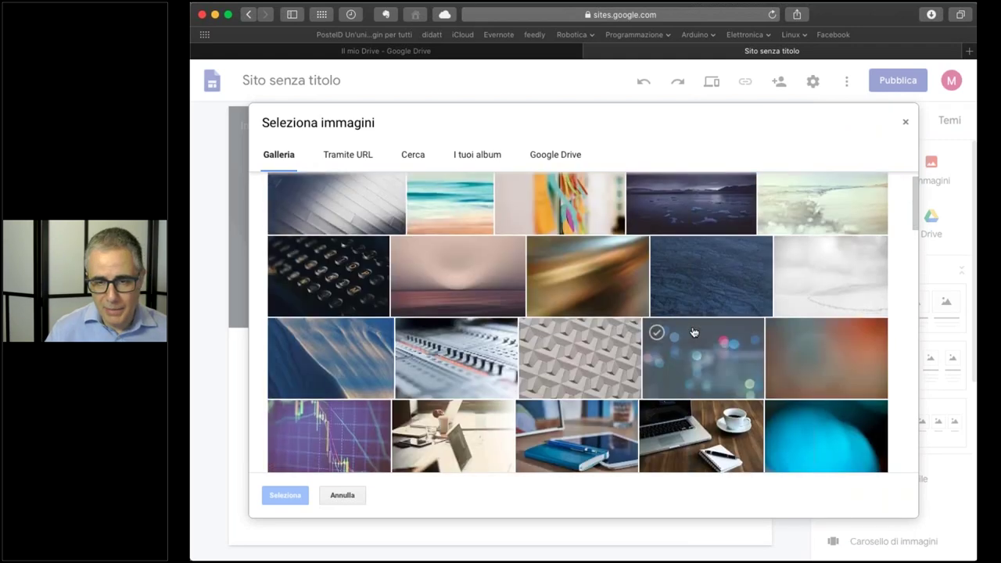
{"action": "scroll", "coordinate": [694, 332], "scroll_direction": "down", "scroll_amount": 1}
{"action": "scroll", "coordinate": [693, 333], "scroll_direction": "up", "scroll_amount": 1}
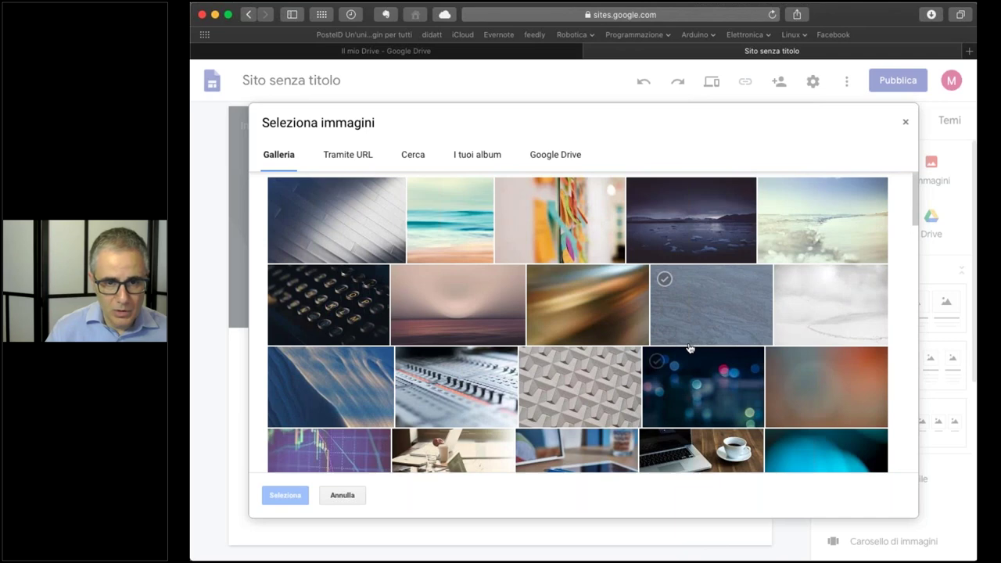
{"action": "left_click", "coordinate": [700, 383]}
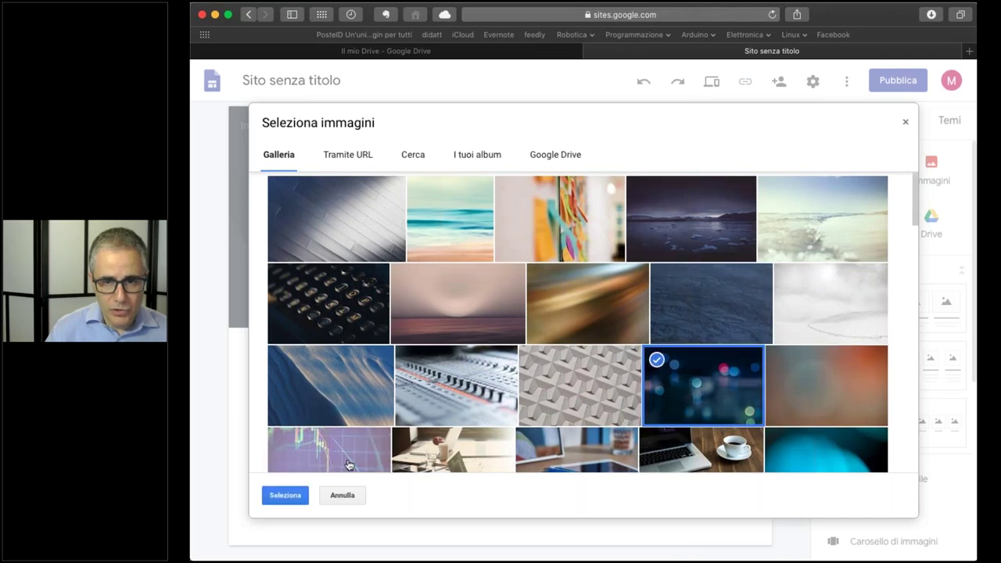
{"action": "left_click", "coordinate": [285, 495]}
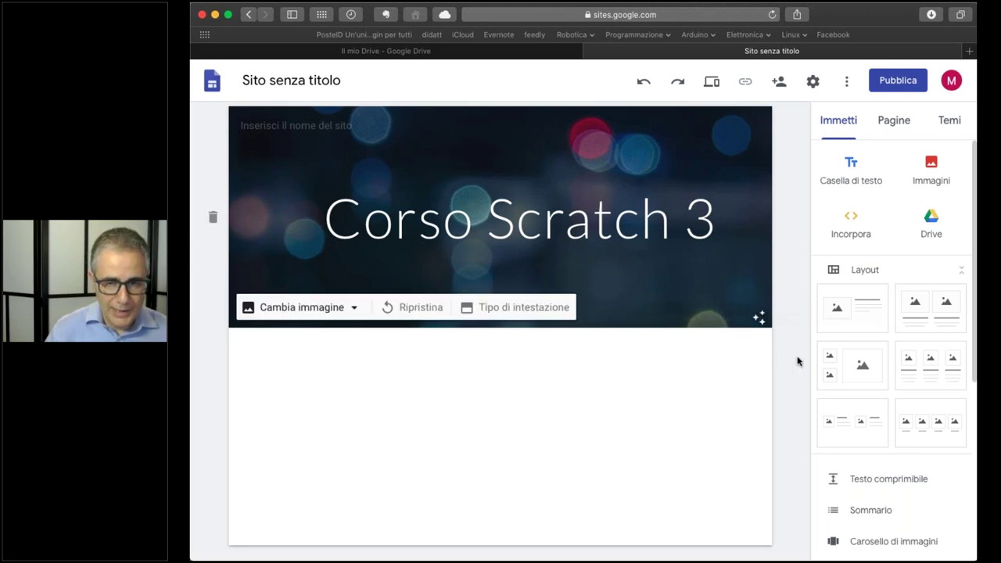
Turn off the automatic readability adjustment of the header image
{"action": "left_click", "coordinate": [759, 317]}
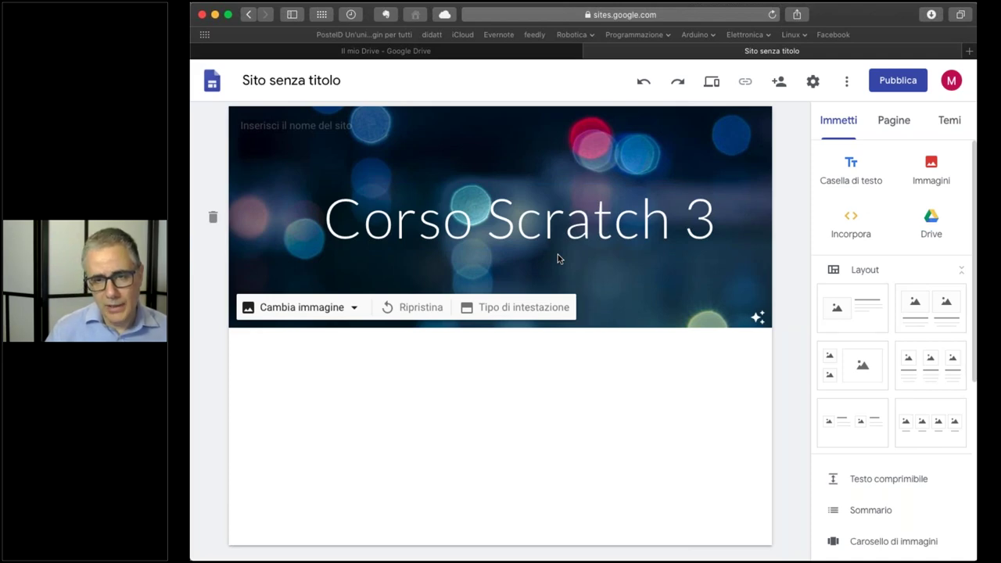
{"action": "triple_click", "coordinate": [587, 227]}
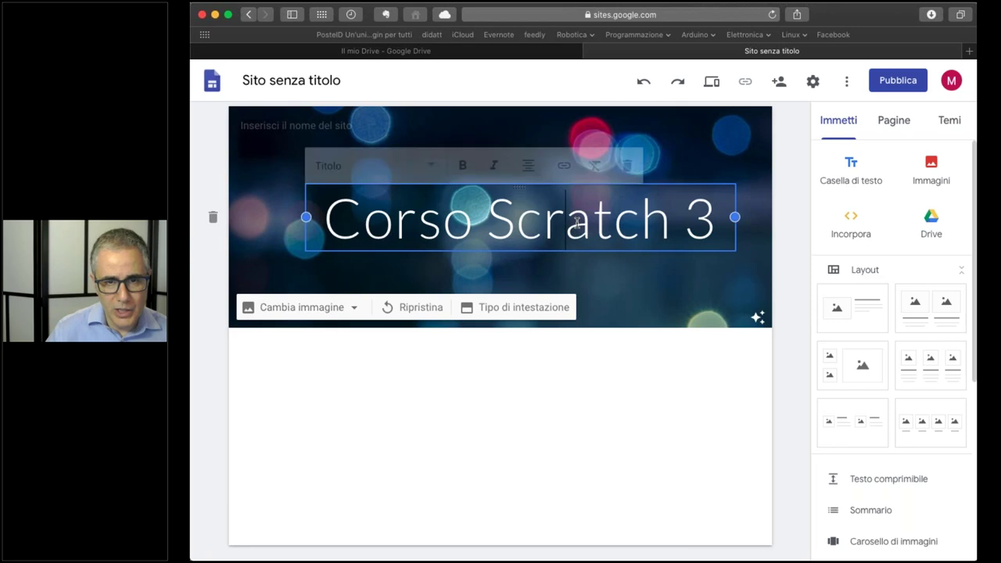
{"action": "left_click", "coordinate": [604, 427]}
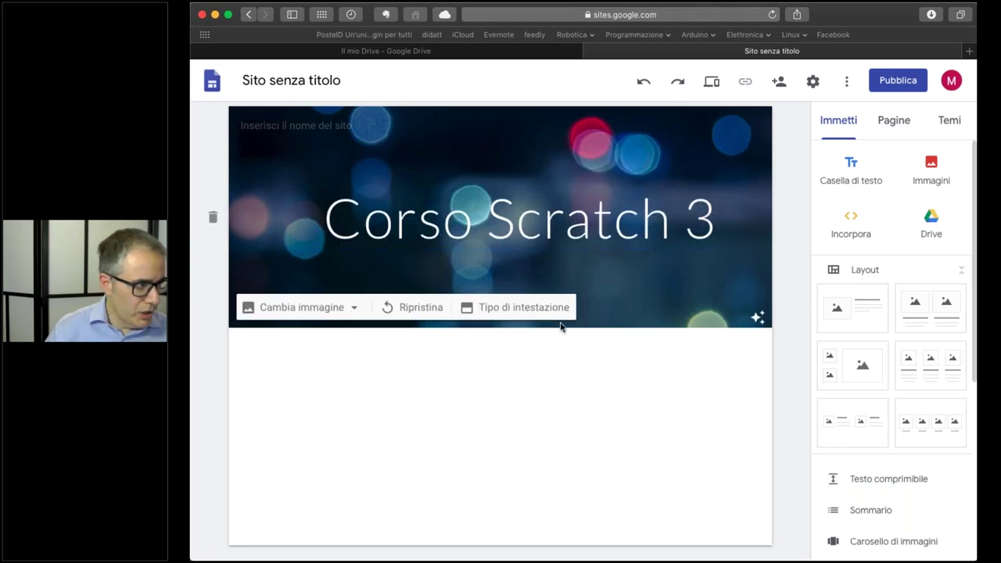
Replace the header background with the scratch3-sfondo image from the Drive folder Risorse-Sito-Corso-Scratch3 > Immagini > 01-home
{"action": "left_click", "coordinate": [353, 309]}
{"action": "left_click", "coordinate": [318, 351]}
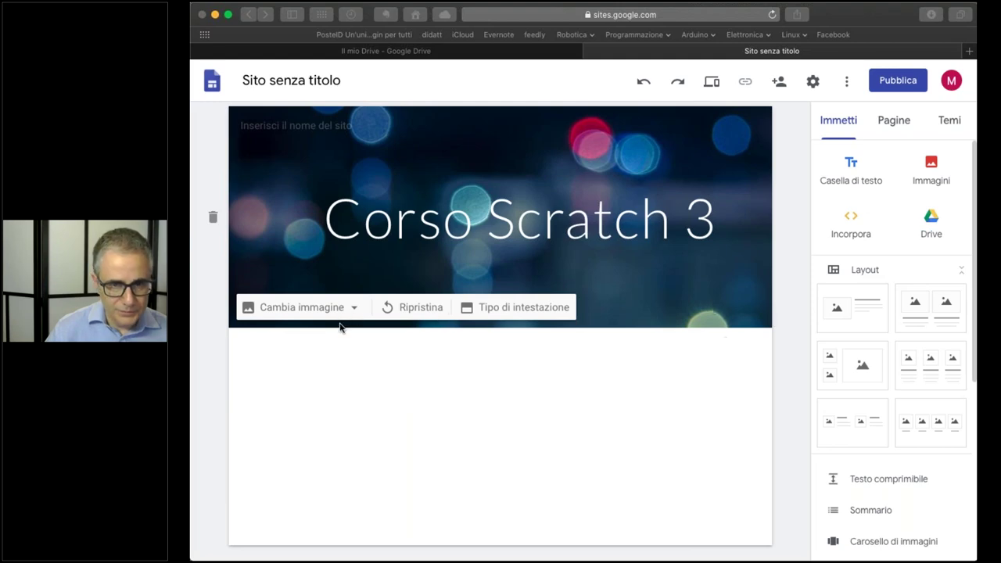
{"action": "left_click", "coordinate": [333, 311]}
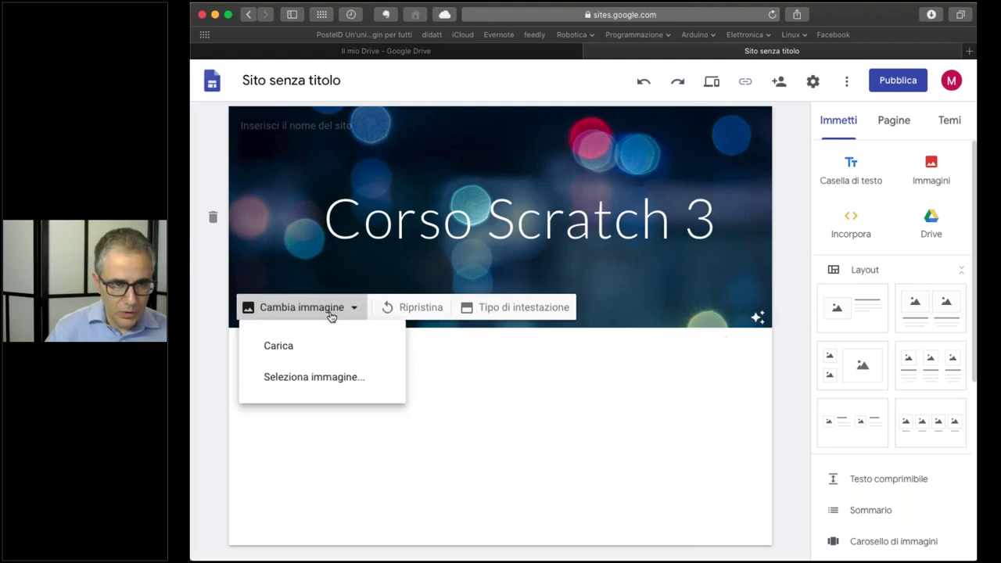
{"action": "left_click", "coordinate": [316, 377]}
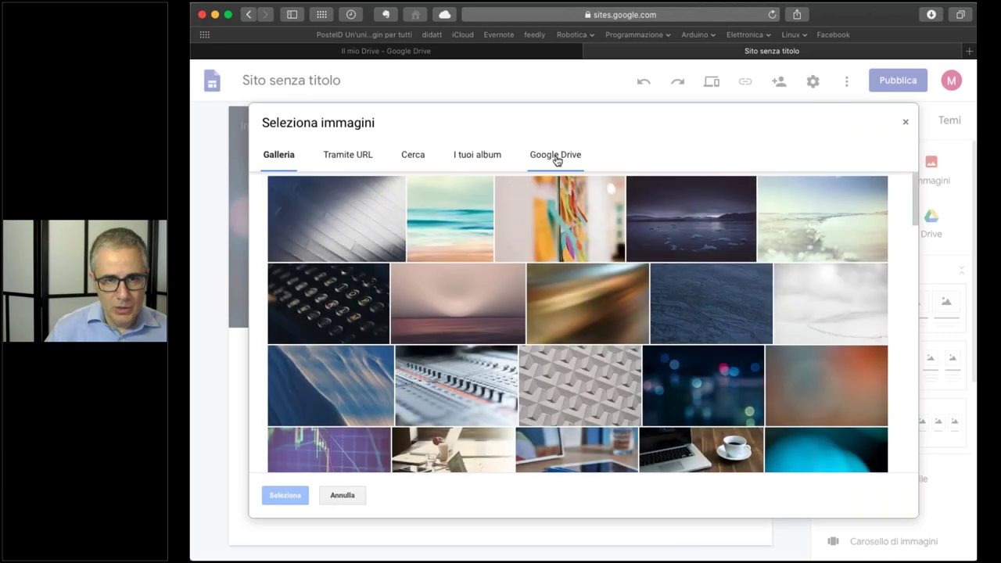
{"action": "left_click", "coordinate": [556, 157]}
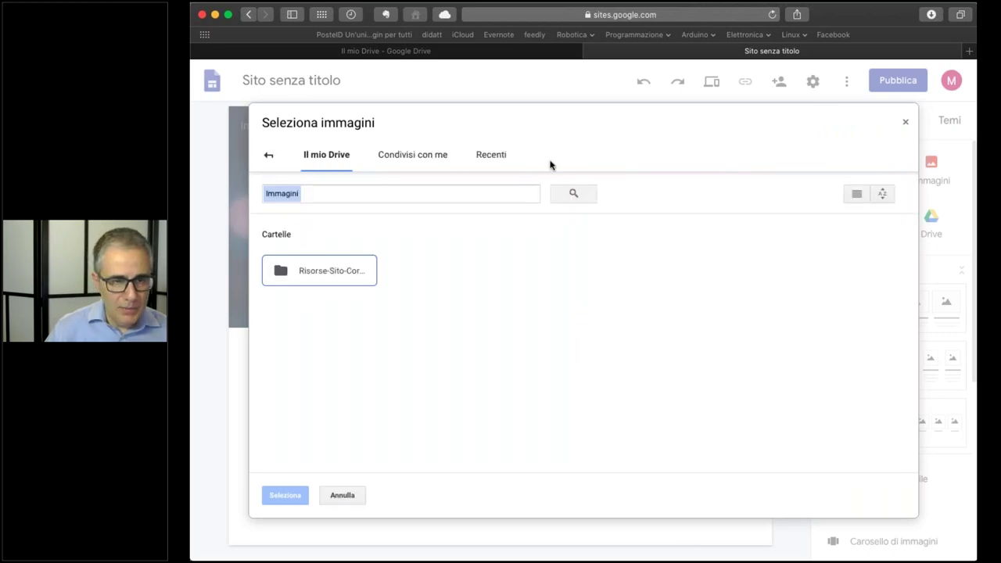
{"action": "double_click", "coordinate": [323, 272]}
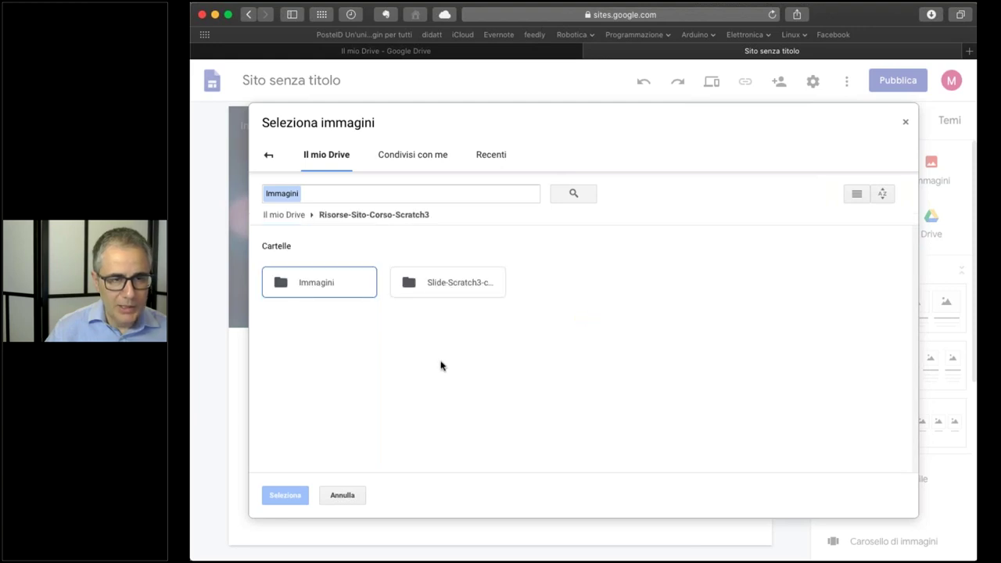
{"action": "double_click", "coordinate": [339, 282]}
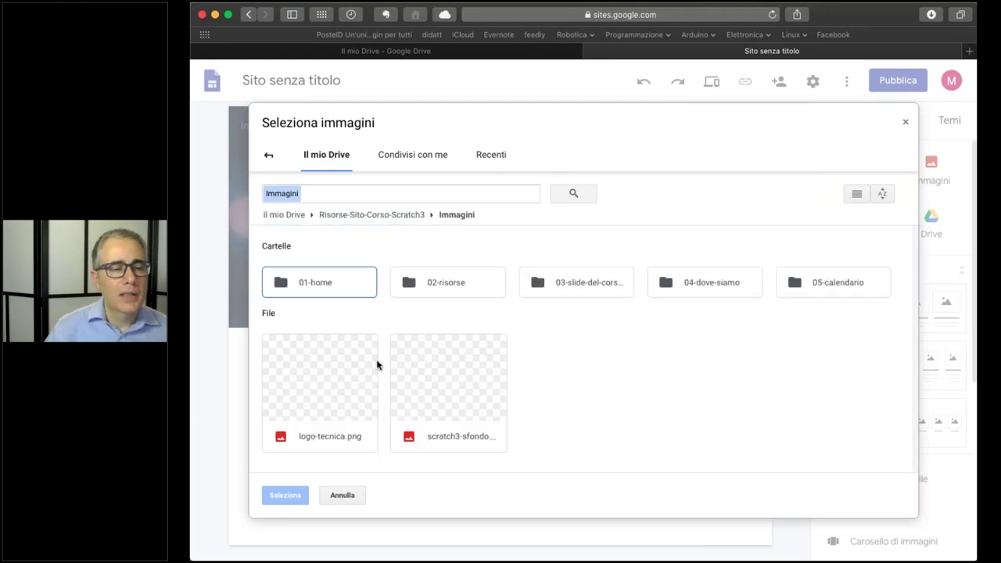
{"action": "double_click", "coordinate": [331, 291]}
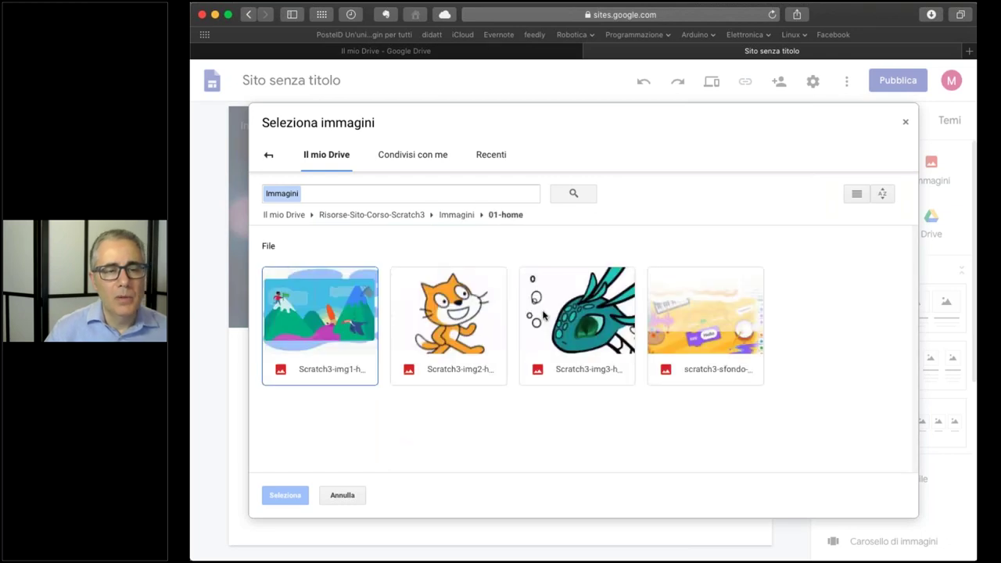
{"action": "left_click", "coordinate": [721, 330]}
{"action": "left_click", "coordinate": [285, 495]}
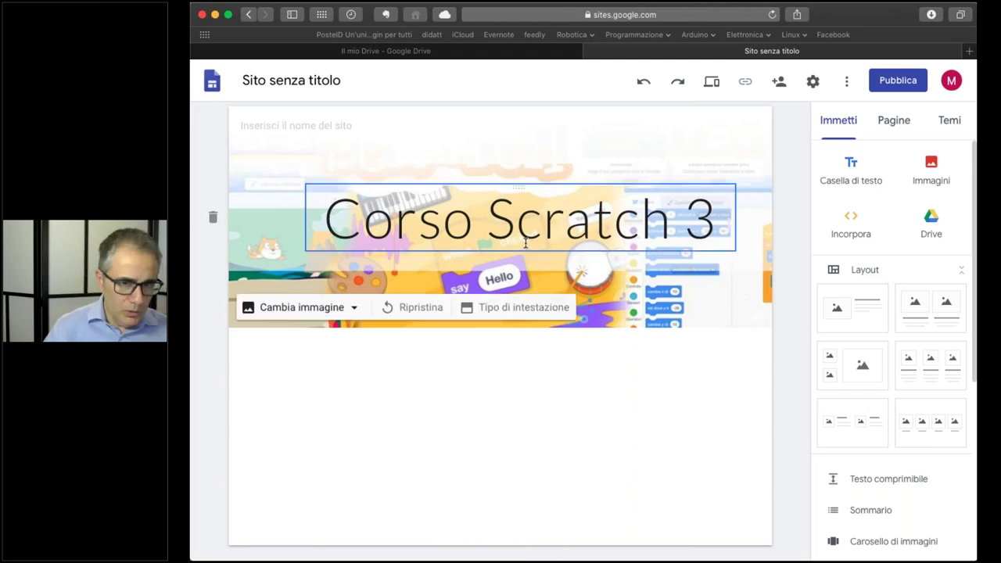
Name the site "Coding con Scratch 3"
{"action": "left_click", "coordinate": [325, 128]}
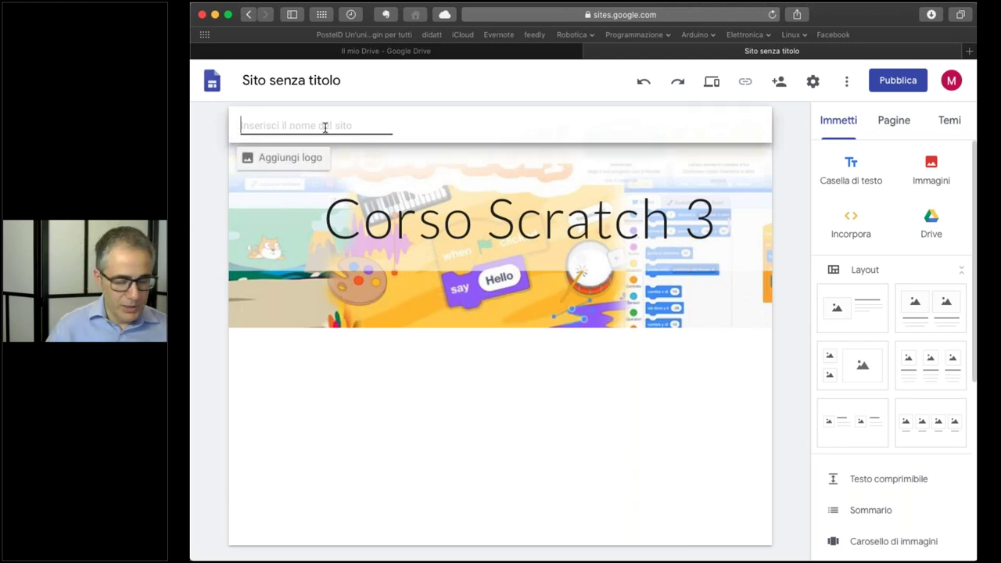
{"action": "type", "text": "Coding "}
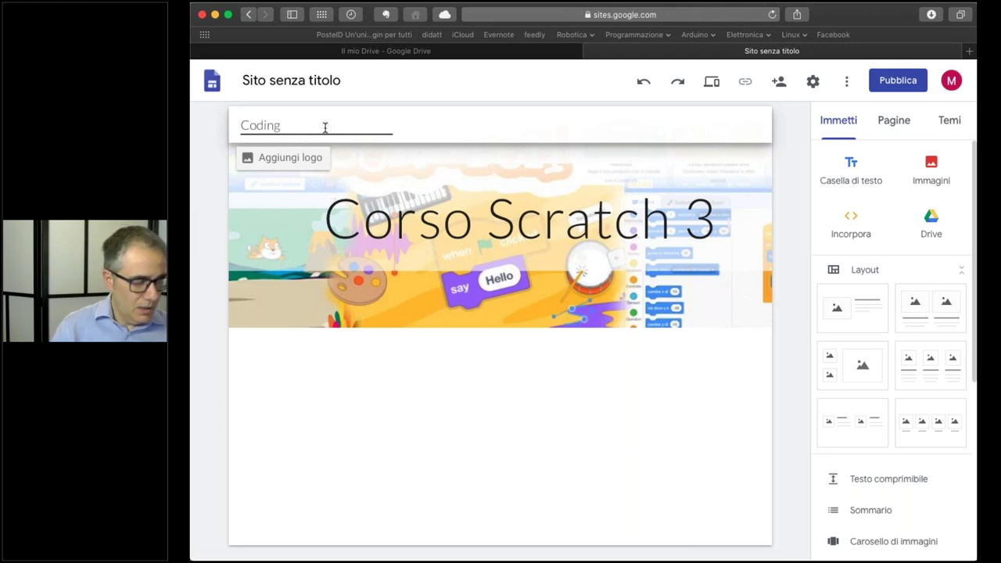
{"action": "type", "text": "con Scr"}
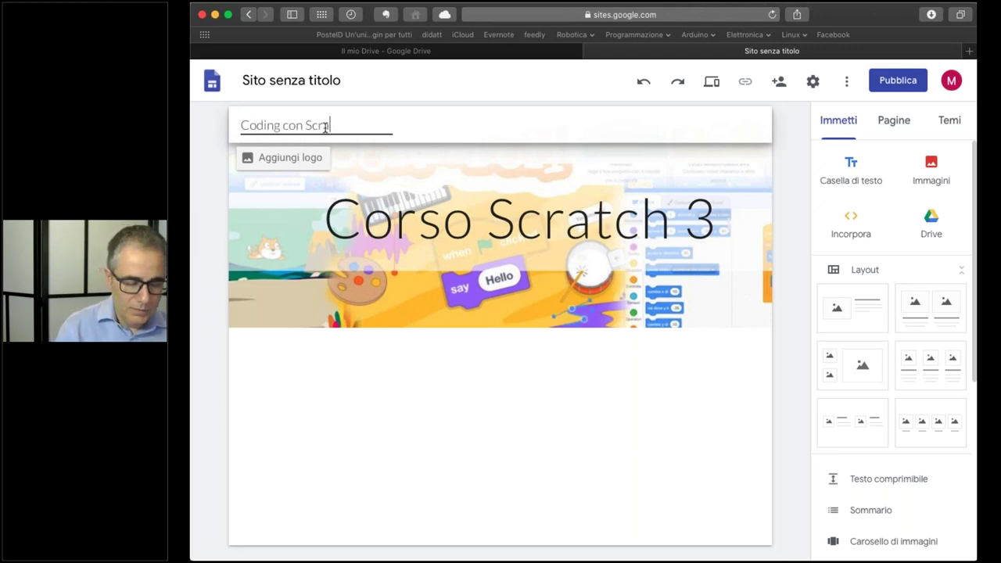
{"action": "type", "text": "atch 3"}
{"action": "left_click", "coordinate": [389, 389]}
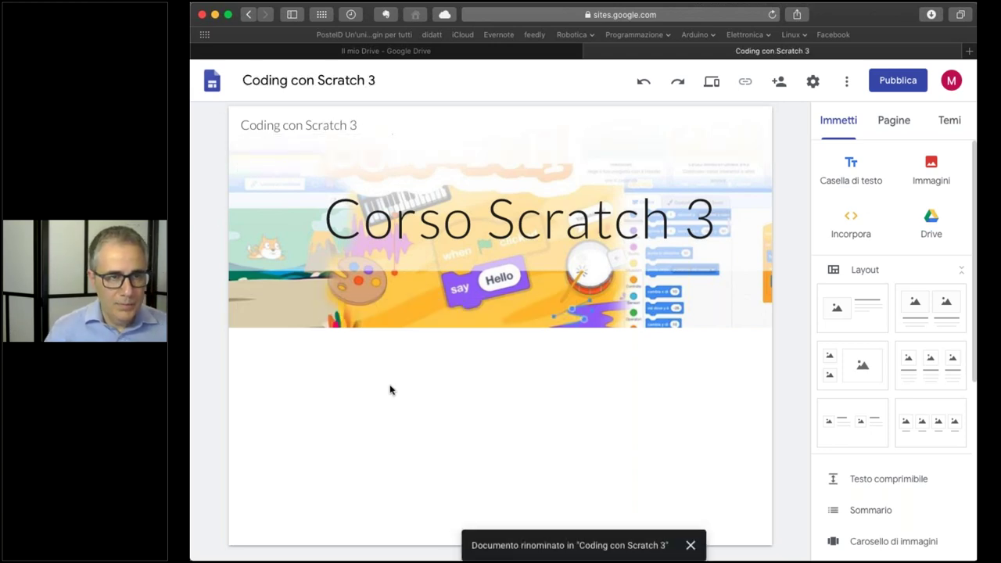
Open the site's logo settings and examine the available image sources: upload, URL, Google image search and photos
{"action": "left_click", "coordinate": [285, 125]}
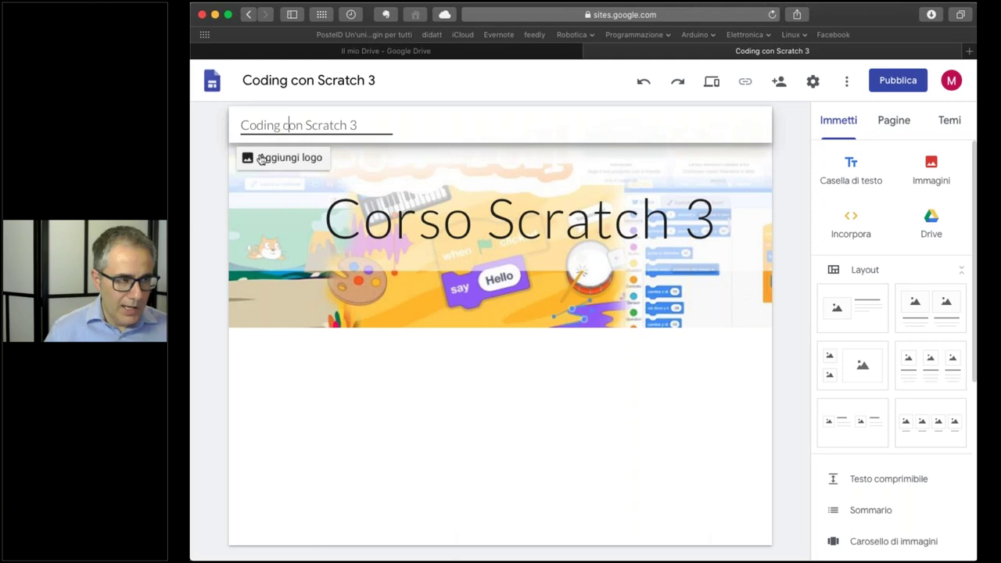
{"action": "left_click", "coordinate": [283, 161]}
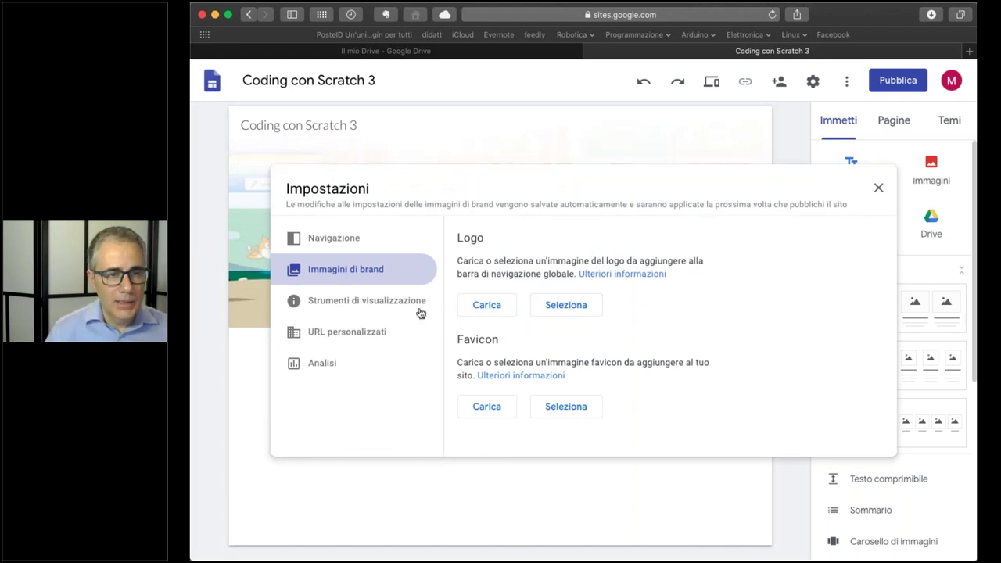
{"action": "left_click", "coordinate": [500, 313]}
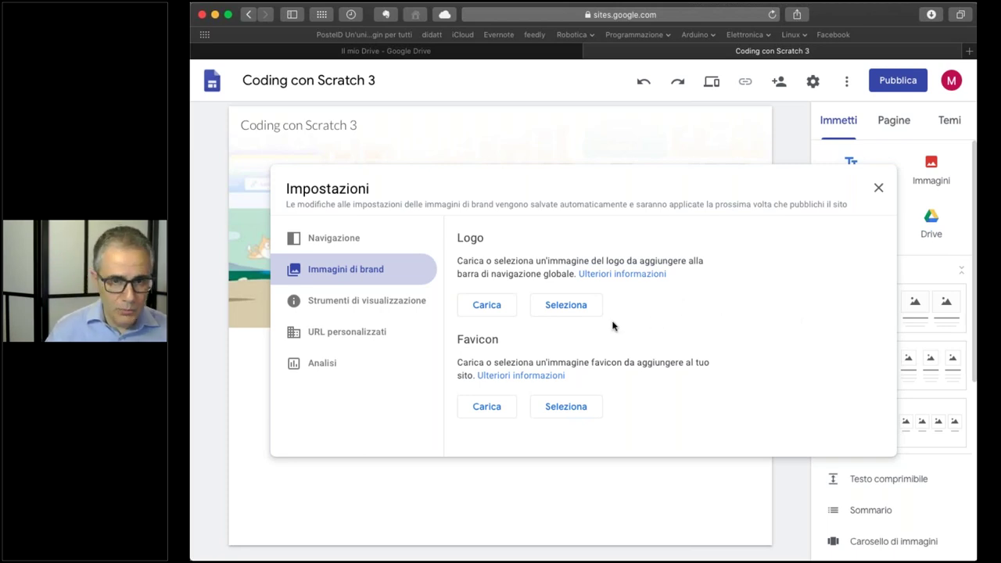
{"action": "left_click", "coordinate": [583, 312]}
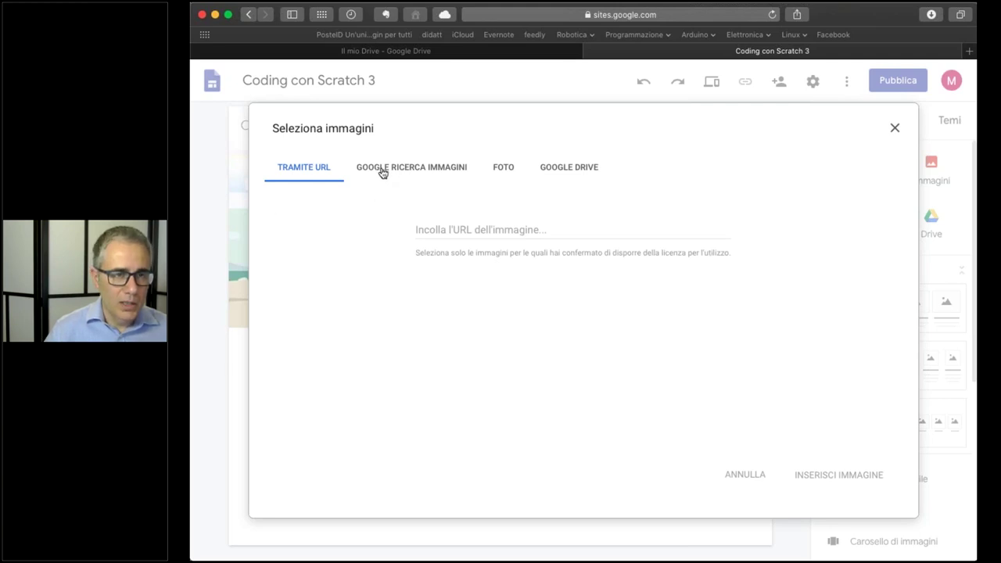
{"action": "left_click", "coordinate": [448, 230]}
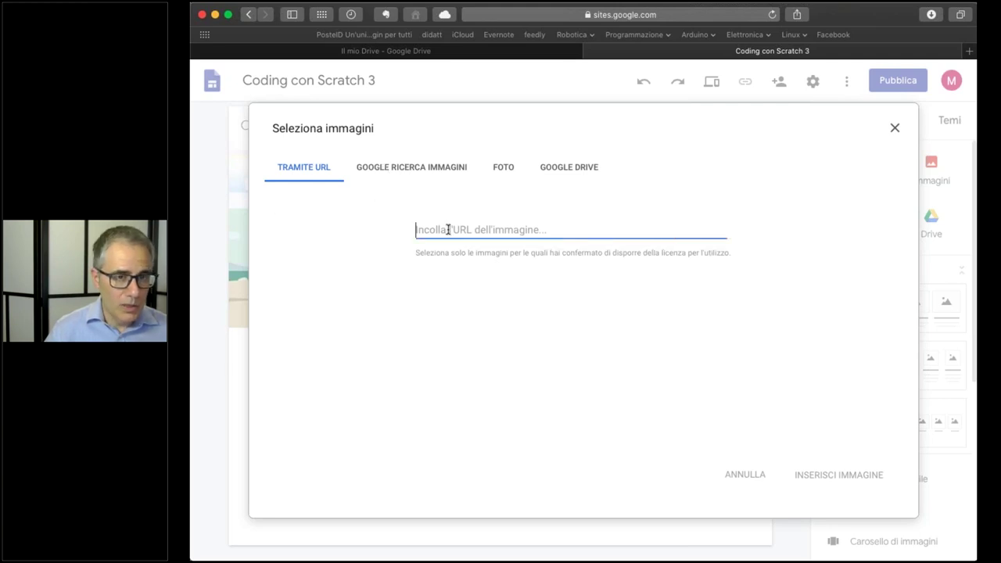
{"action": "left_click", "coordinate": [424, 169]}
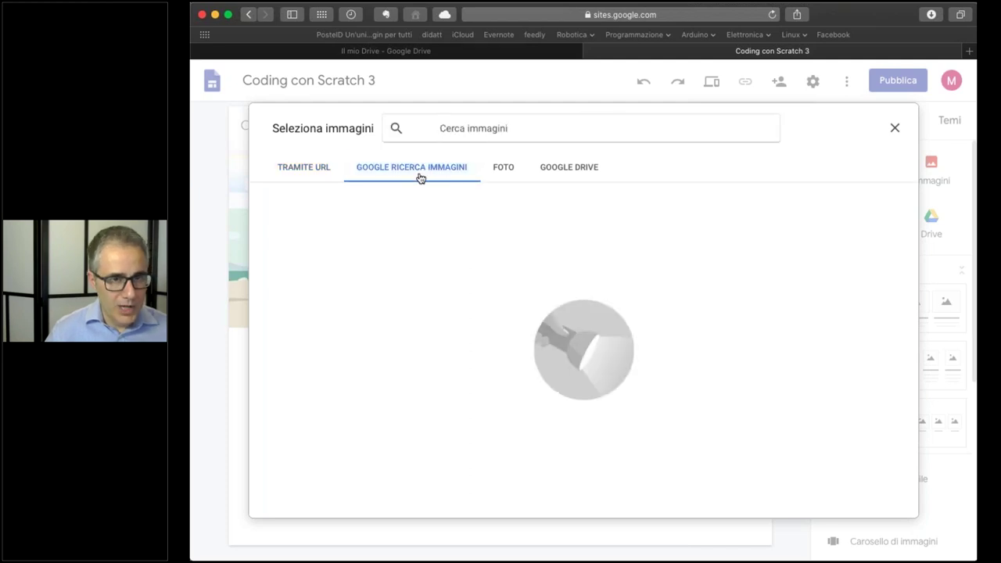
{"action": "left_click", "coordinate": [513, 174]}
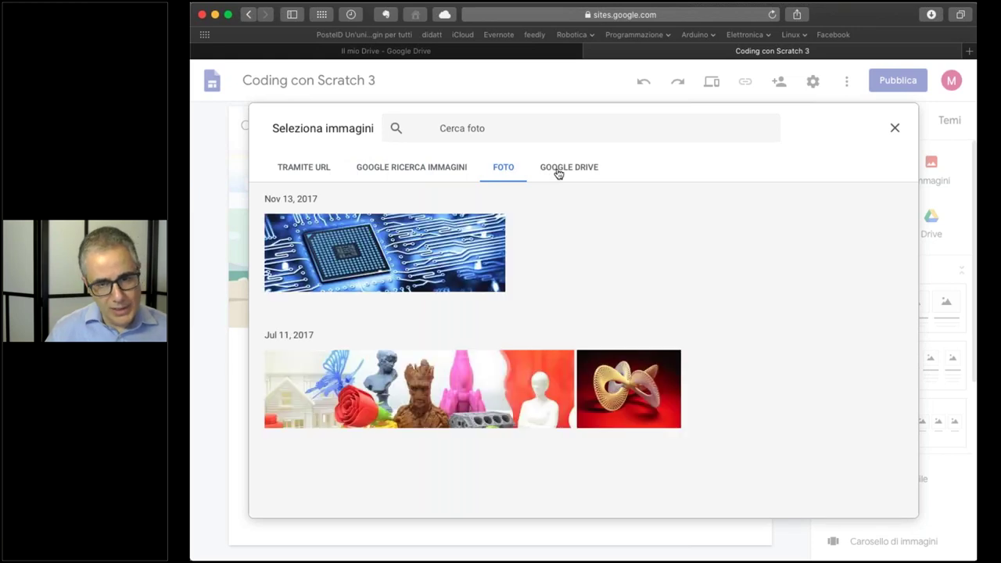
Insert logo-tecnica.png from the Drive folder Risorse-Sito-Corso-Scratch3 > Immagini as the site logo
{"action": "left_click", "coordinate": [559, 171]}
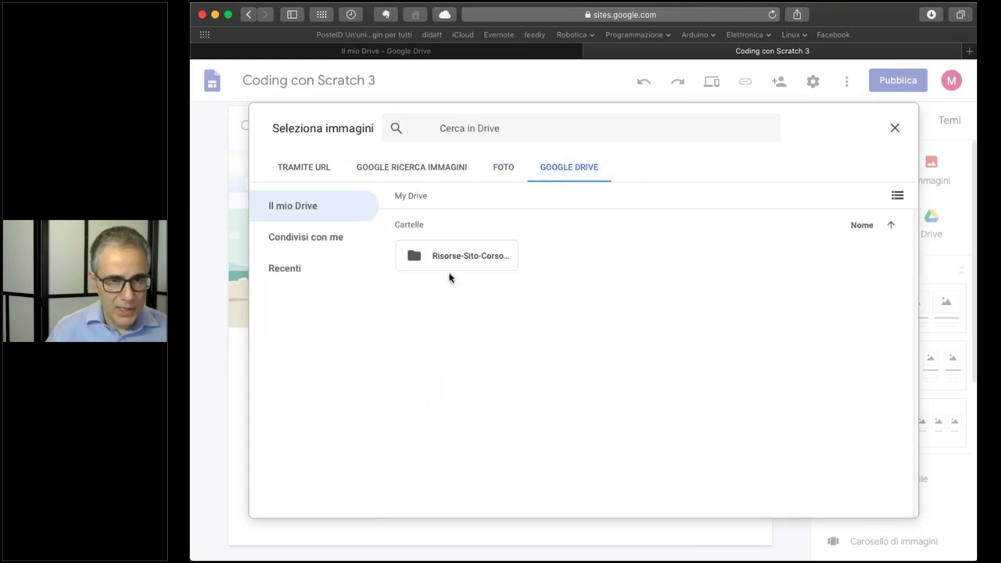
{"action": "left_click", "coordinate": [459, 259]}
{"action": "double_click", "coordinate": [459, 260]}
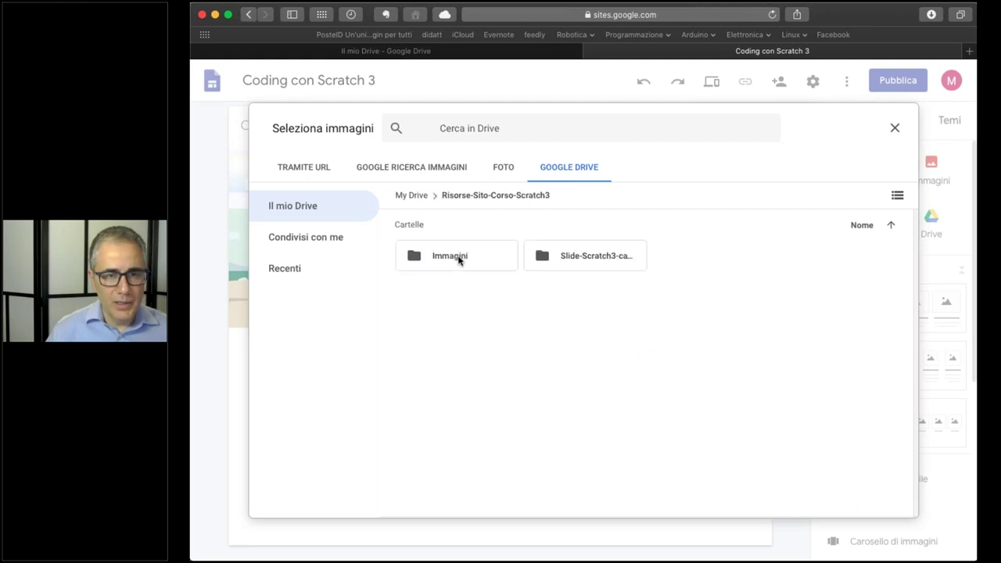
{"action": "left_click", "coordinate": [461, 262]}
{"action": "double_click", "coordinate": [461, 263]}
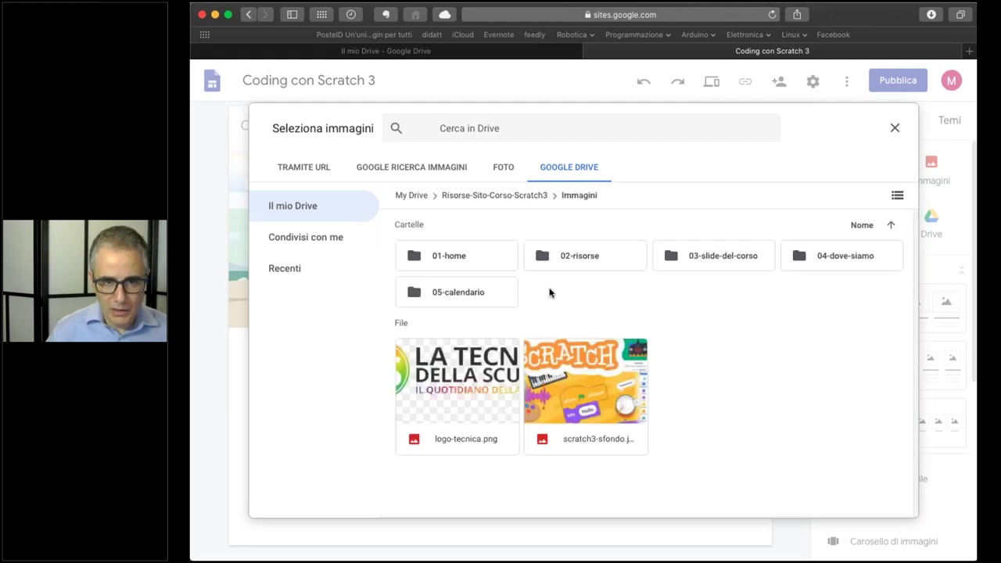
{"action": "double_click", "coordinate": [495, 260]}
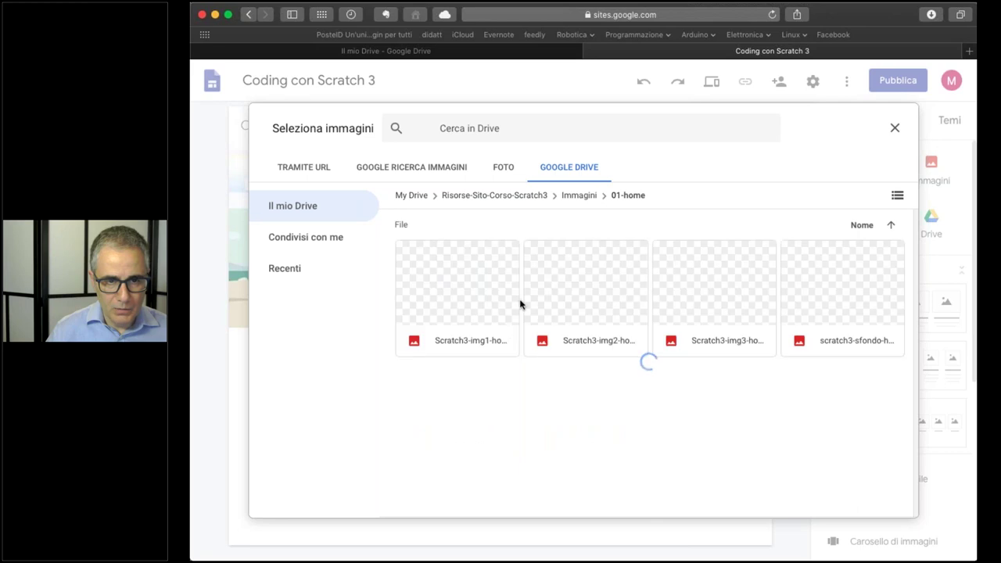
{"action": "left_click", "coordinate": [579, 196]}
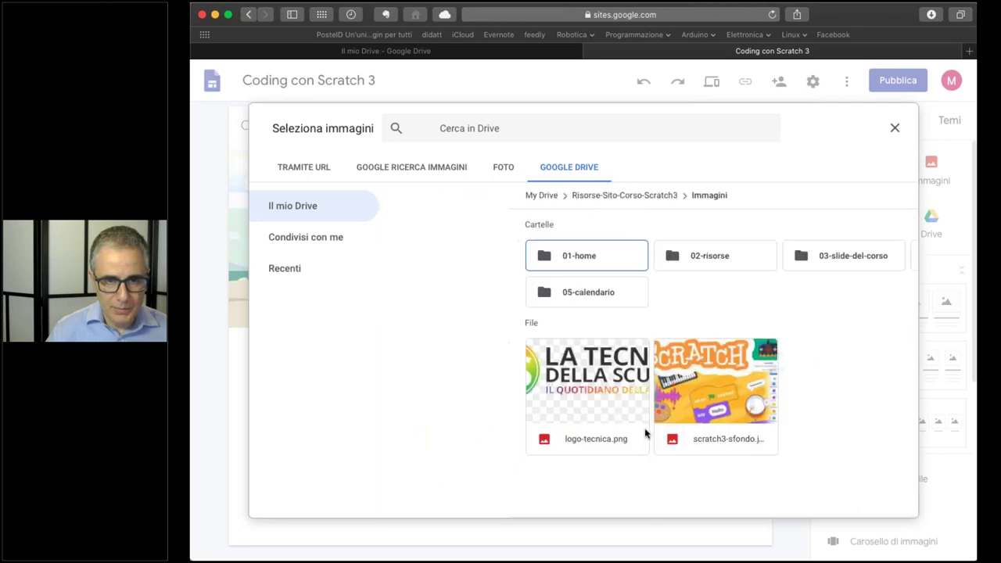
{"action": "left_click", "coordinate": [596, 401]}
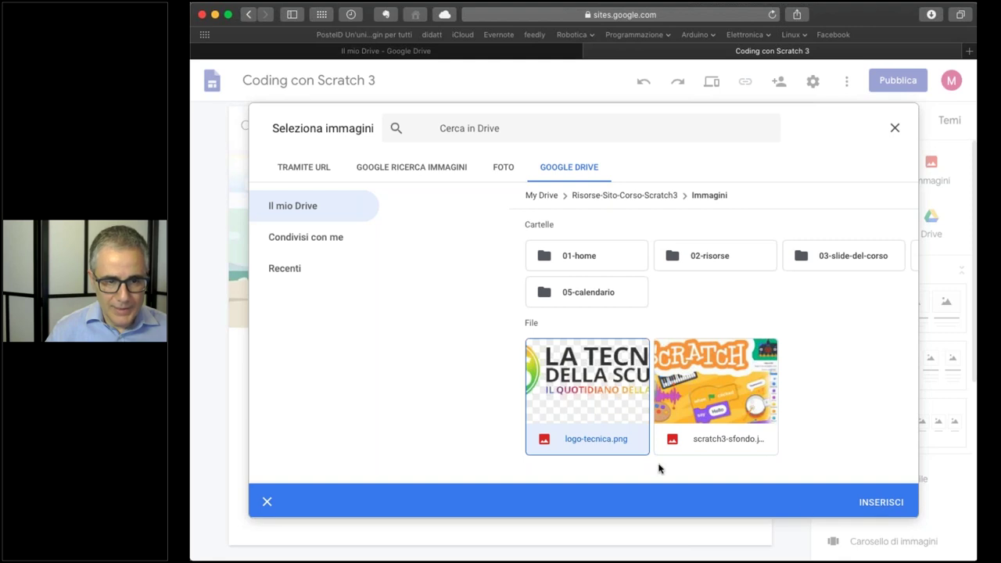
{"action": "left_click", "coordinate": [880, 503]}
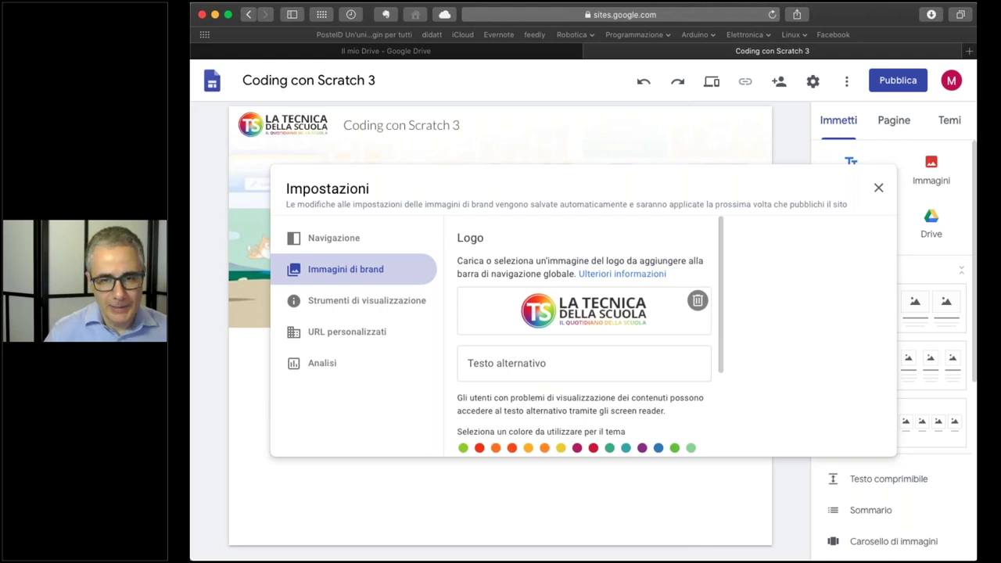
Set the logo's alternative text to "Sito di Tecnica della Scuola"
{"action": "scroll", "coordinate": [480, 341], "scroll_direction": "down", "scroll_amount": 2}
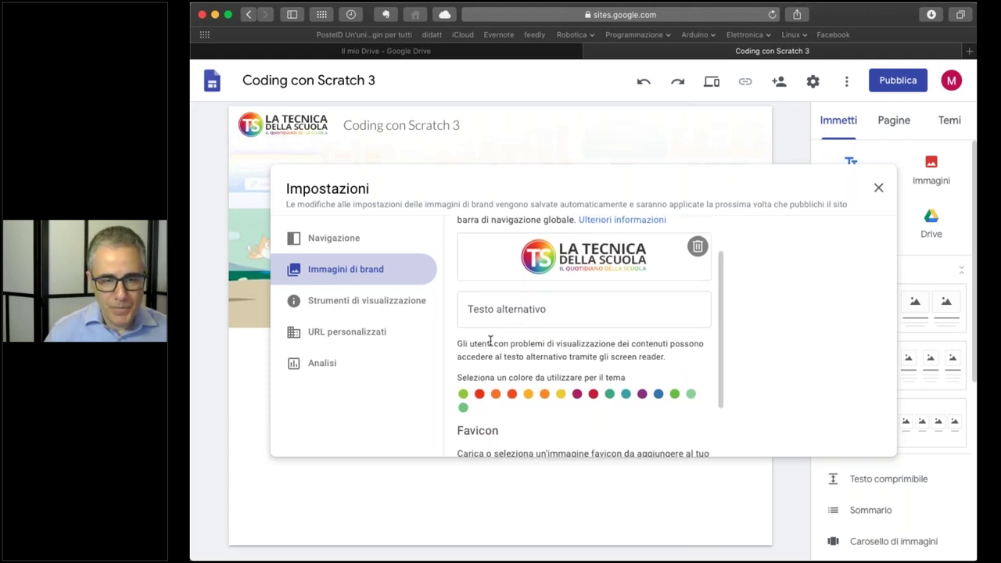
{"action": "scroll", "coordinate": [491, 340], "scroll_direction": "down", "scroll_amount": 1}
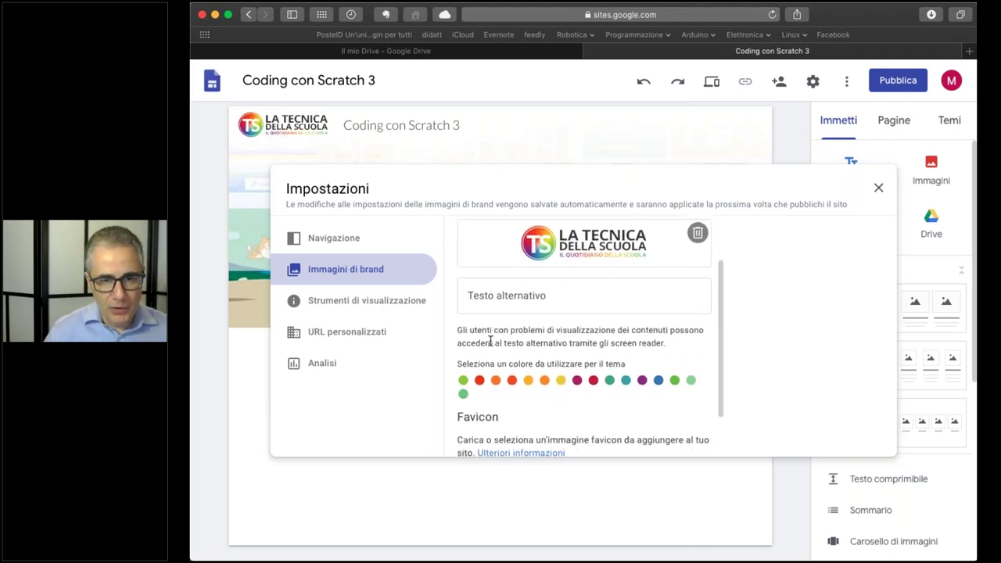
{"action": "scroll", "coordinate": [491, 340], "scroll_direction": "up", "scroll_amount": 3}
{"action": "left_click", "coordinate": [527, 363]}
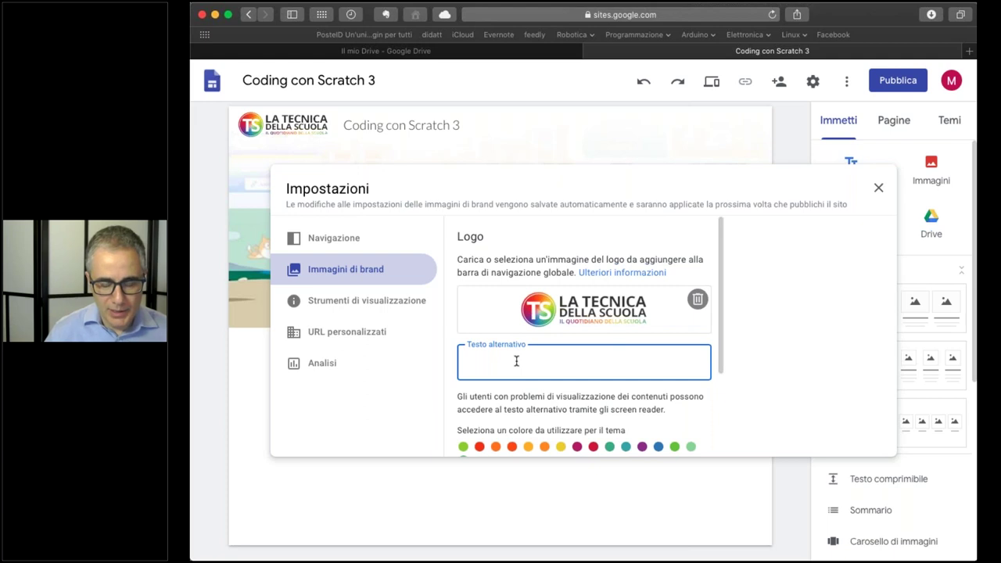
{"action": "type", "text": "Si"}
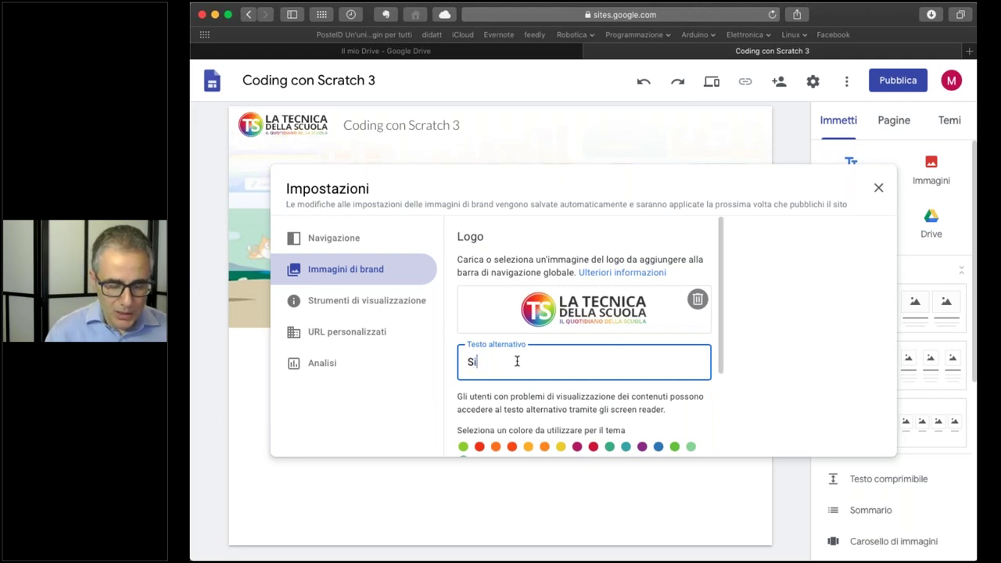
{"action": "type", "text": "to di Tecnica della Scuola"}
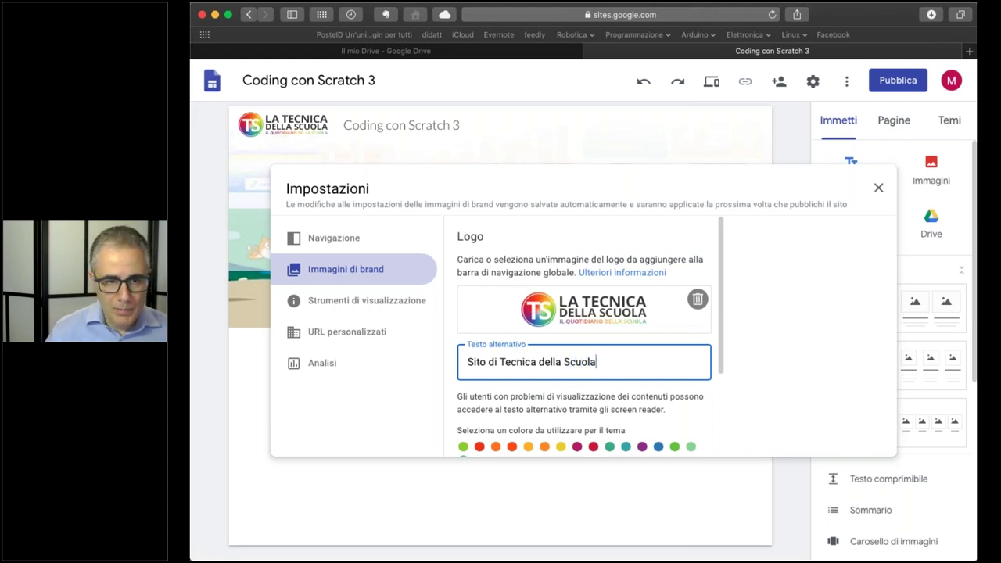
Look at the favicon upload option without choosing a file, and close the site settings
{"action": "scroll", "coordinate": [501, 406], "scroll_direction": "down", "scroll_amount": 3}
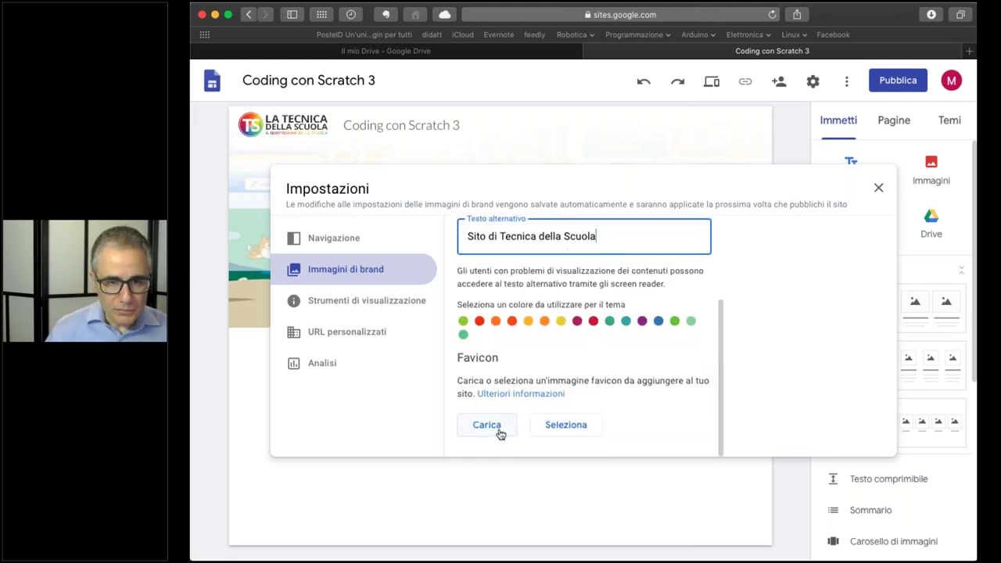
{"action": "left_click", "coordinate": [501, 435]}
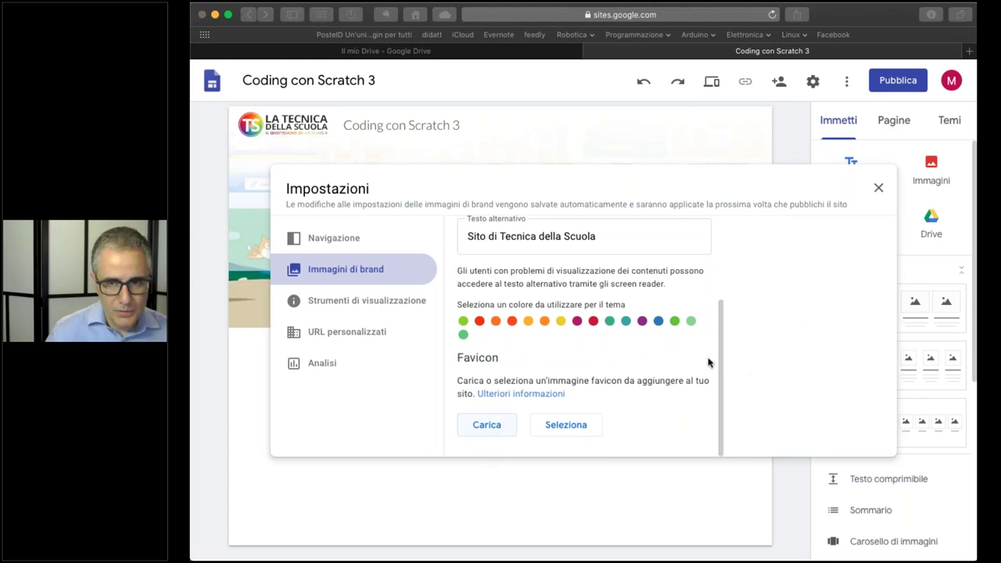
{"action": "left_click", "coordinate": [879, 188]}
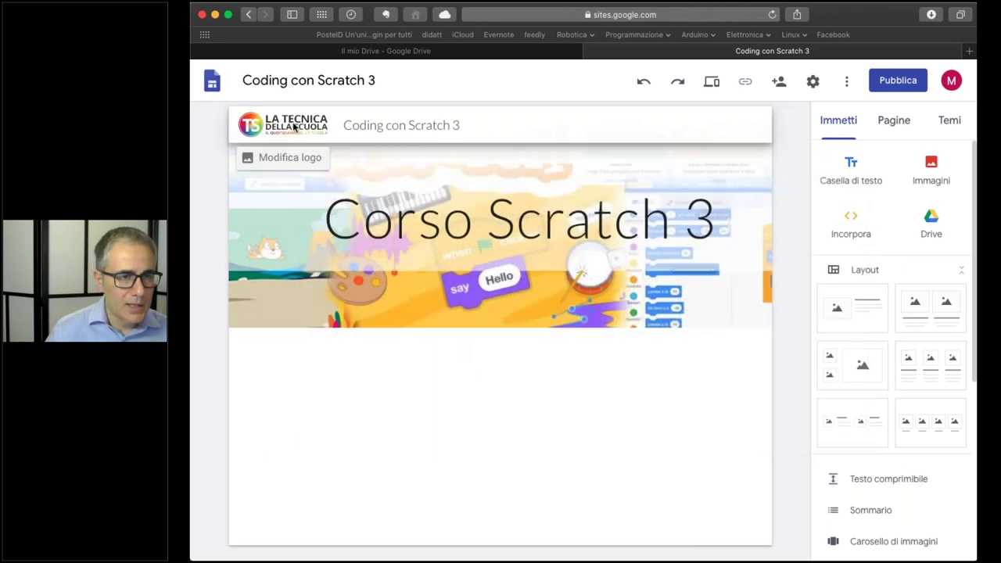
{"action": "mouse_move", "coordinate": [298, 131]}
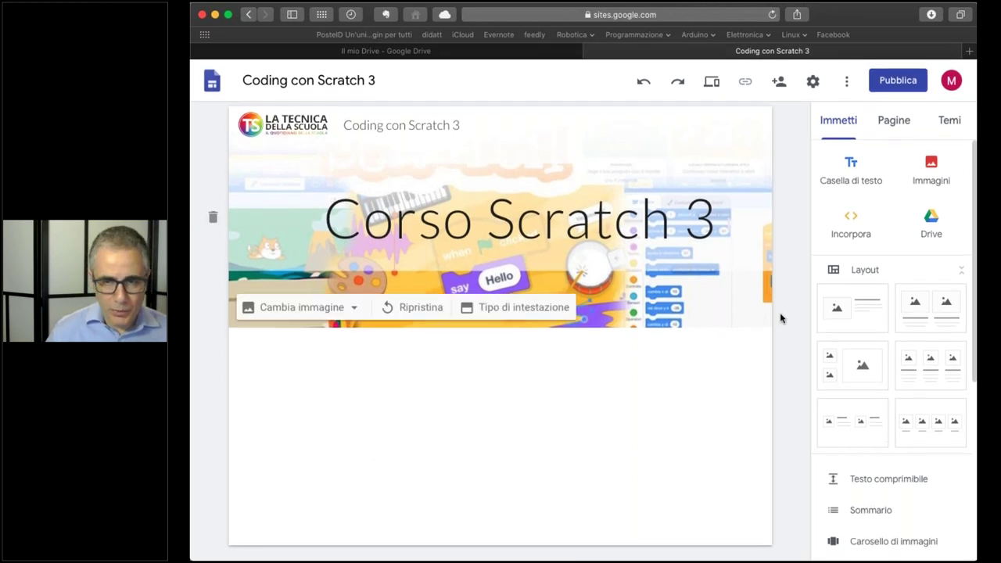
{"action": "scroll", "coordinate": [865, 324], "scroll_direction": "down", "scroll_amount": 5}
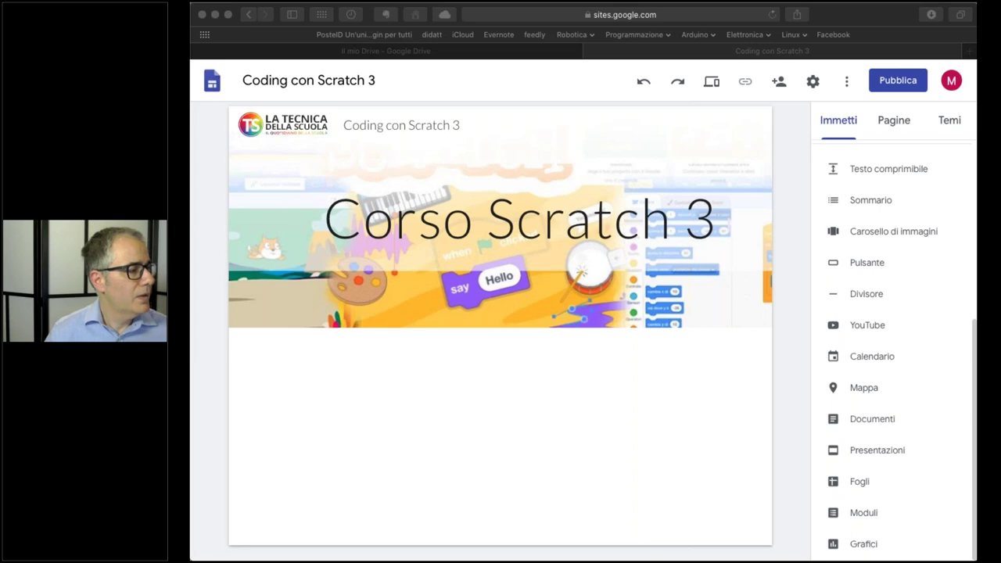
{"action": "left_click", "coordinate": [611, 430]}
{"action": "scroll", "coordinate": [876, 243], "scroll_direction": "up", "scroll_amount": 5}
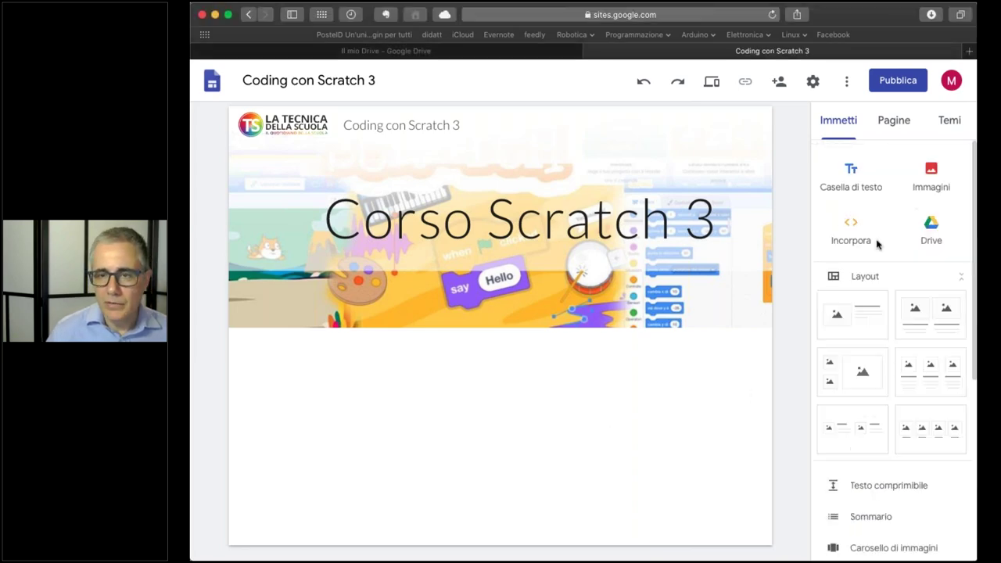
{"action": "scroll", "coordinate": [873, 420], "scroll_direction": "down", "scroll_amount": 8}
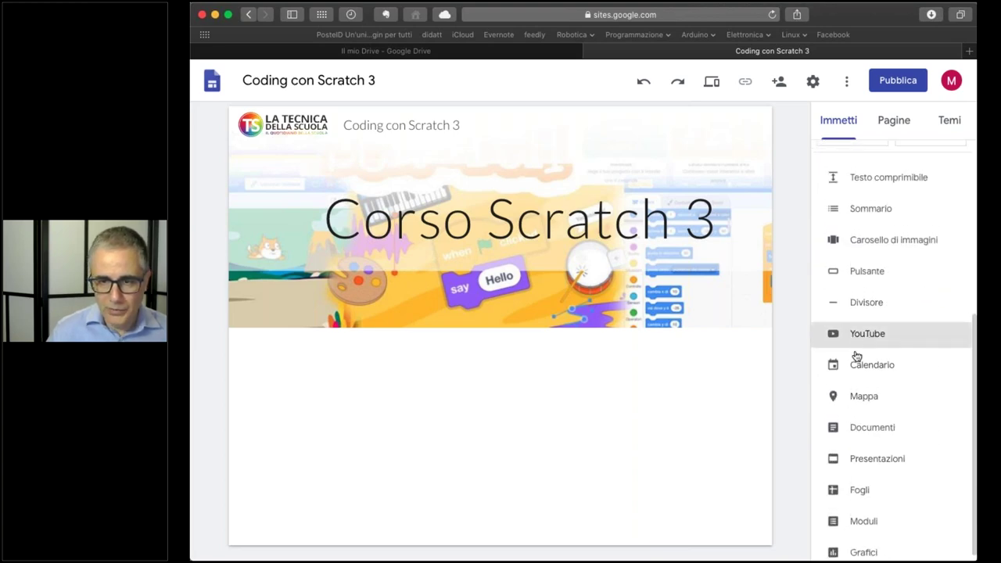
{"action": "left_click", "coordinate": [859, 342]}
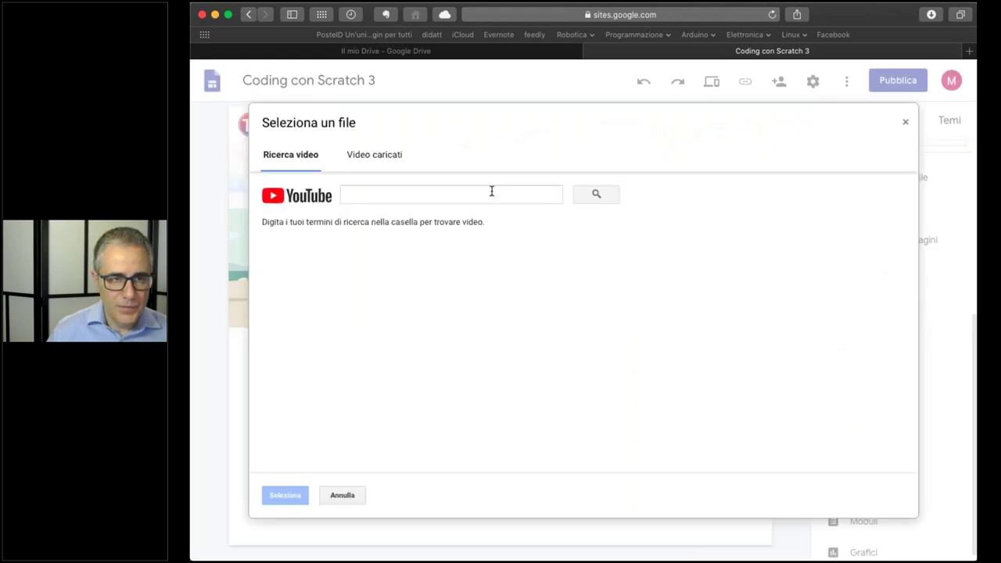
{"action": "left_click", "coordinate": [442, 196]}
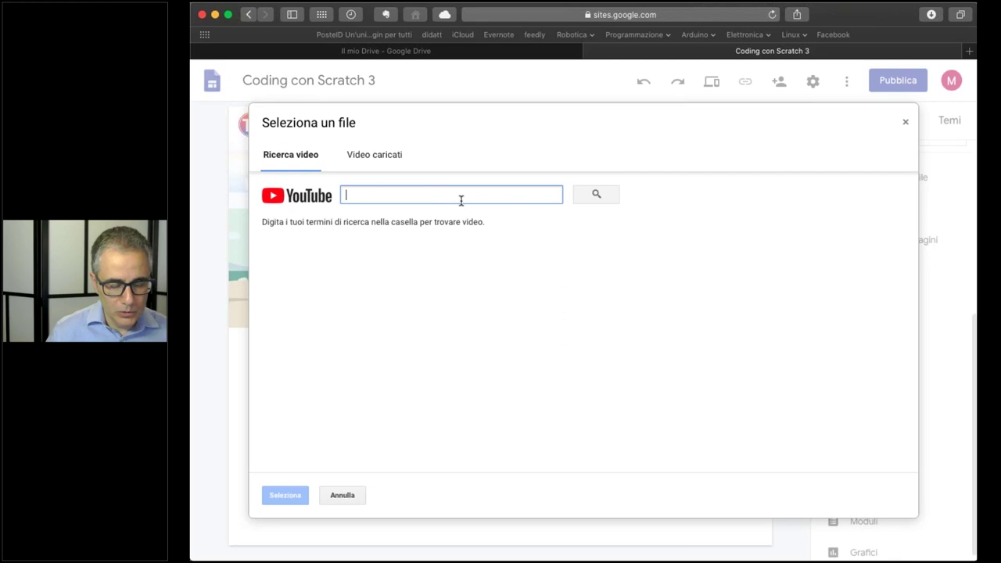
{"action": "type", "text": "https://www.youtube.com/watch?v=98awWpkx9UM&feature=emb_logo"}
{"action": "left_click", "coordinate": [607, 197]}
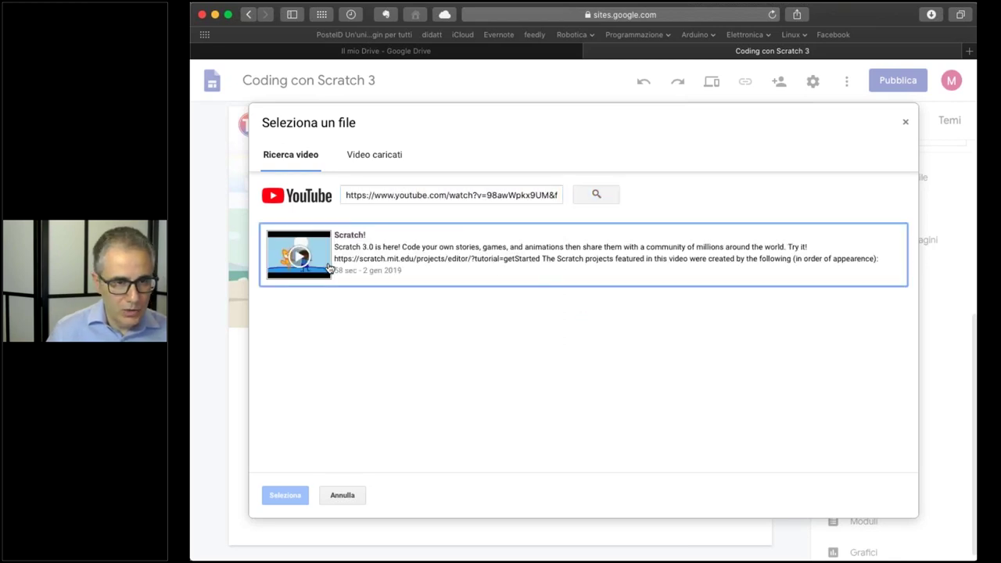
Preview the "Scratch!" video briefly, pause it and insert it into the page below the header
{"action": "left_click", "coordinate": [327, 270]}
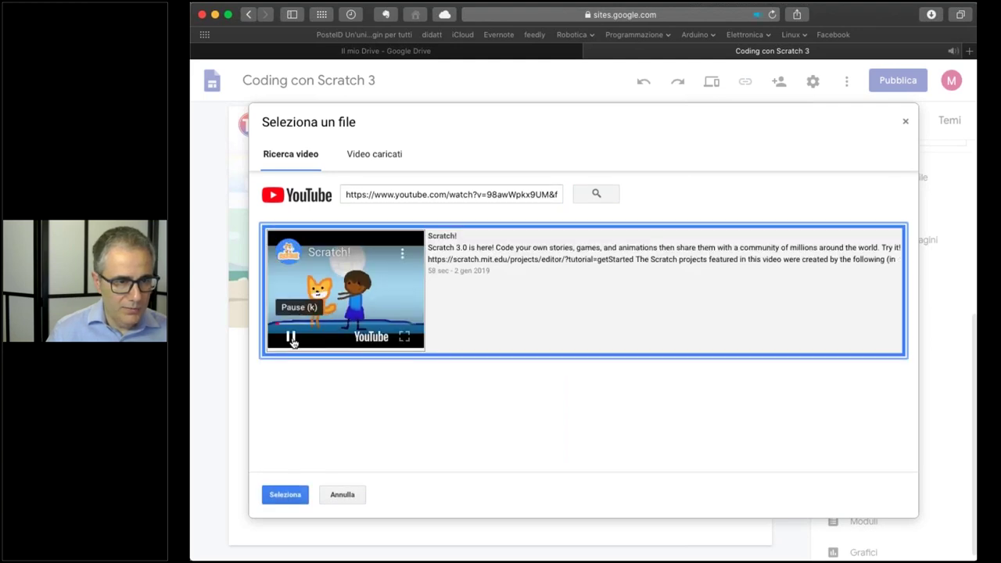
{"action": "left_click", "coordinate": [291, 338]}
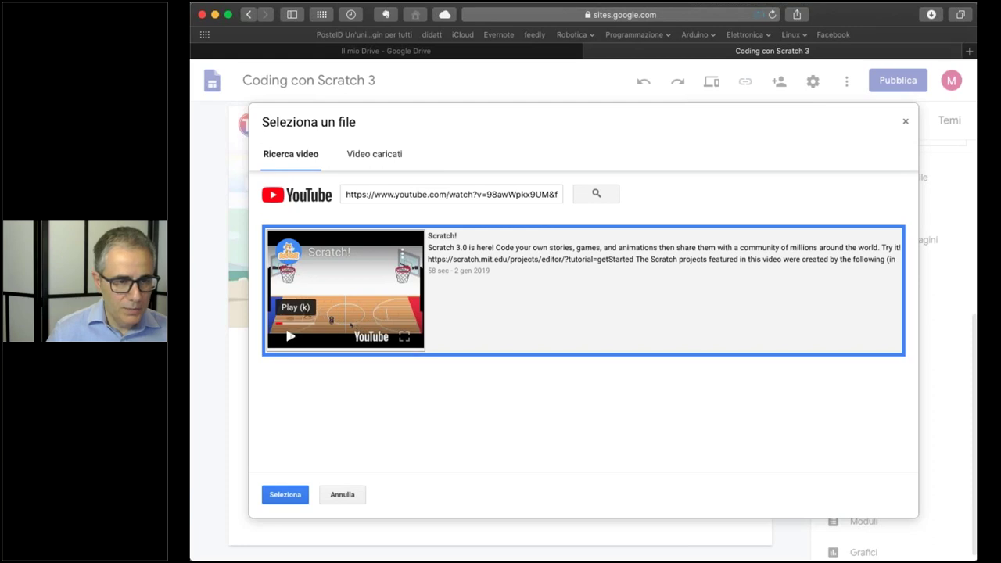
{"action": "left_click", "coordinate": [285, 494]}
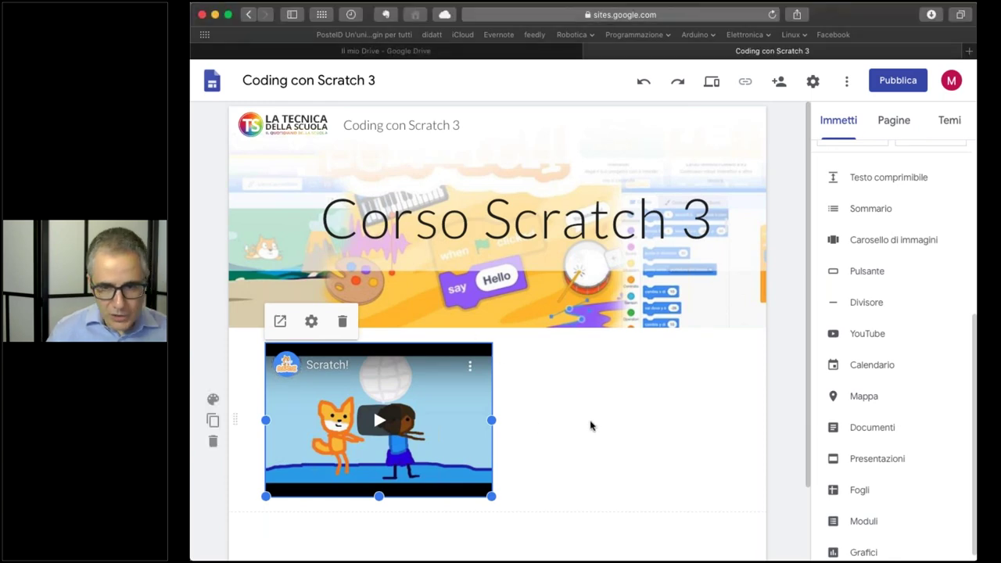
Try moving the Scratch! video around within its page section
{"action": "scroll", "coordinate": [591, 426], "scroll_direction": "down", "scroll_amount": 2}
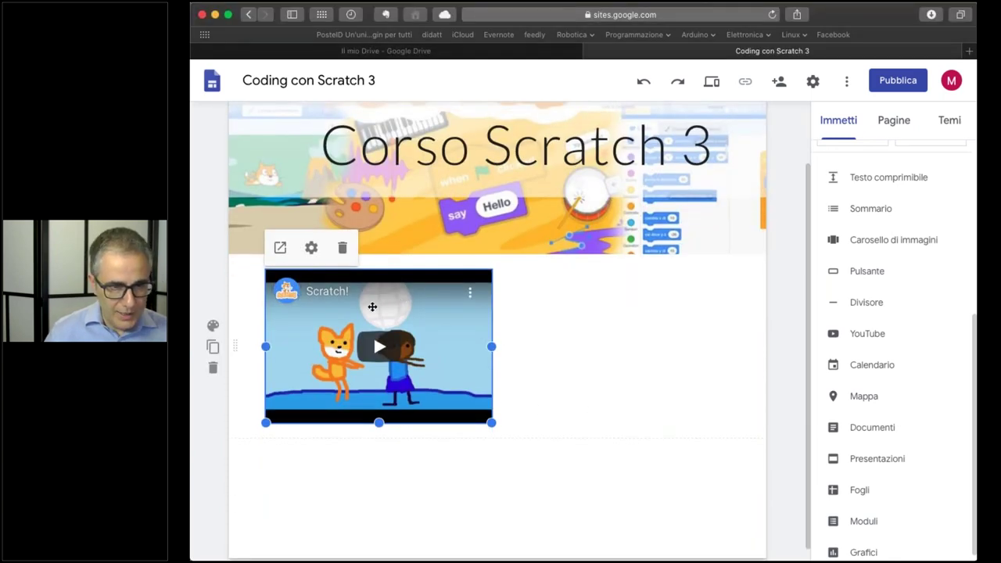
{"action": "left_click_drag", "start_coordinate": [372, 306], "coordinate": [289, 298]}
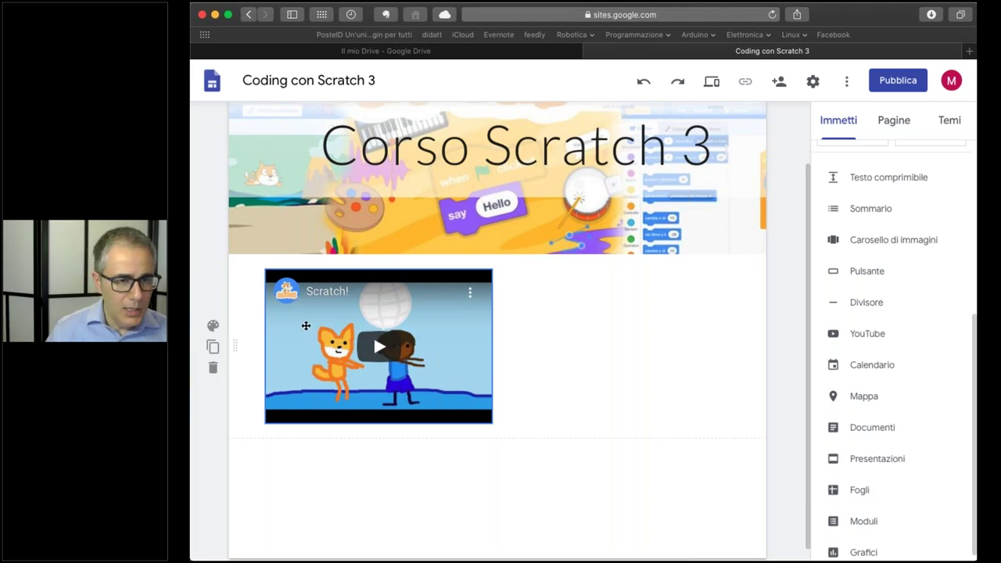
{"action": "left_click_drag", "start_coordinate": [348, 331], "coordinate": [435, 296]}
{"action": "left_click", "coordinate": [532, 325]}
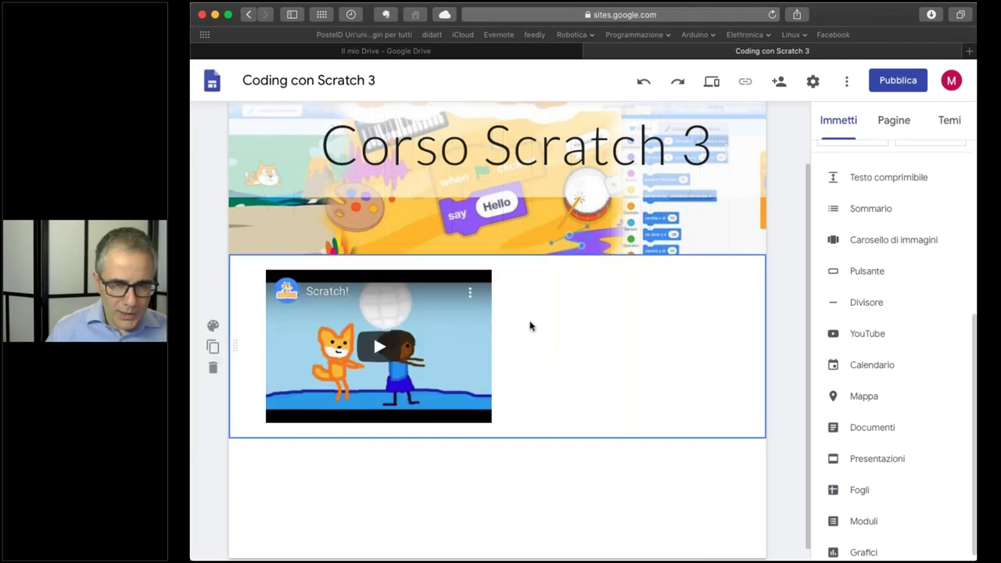
Add a text box below the video with the title "Creare storie, giochi e animazioni e condividili con tutti"
{"action": "scroll", "coordinate": [557, 346], "scroll_direction": "down", "scroll_amount": 1}
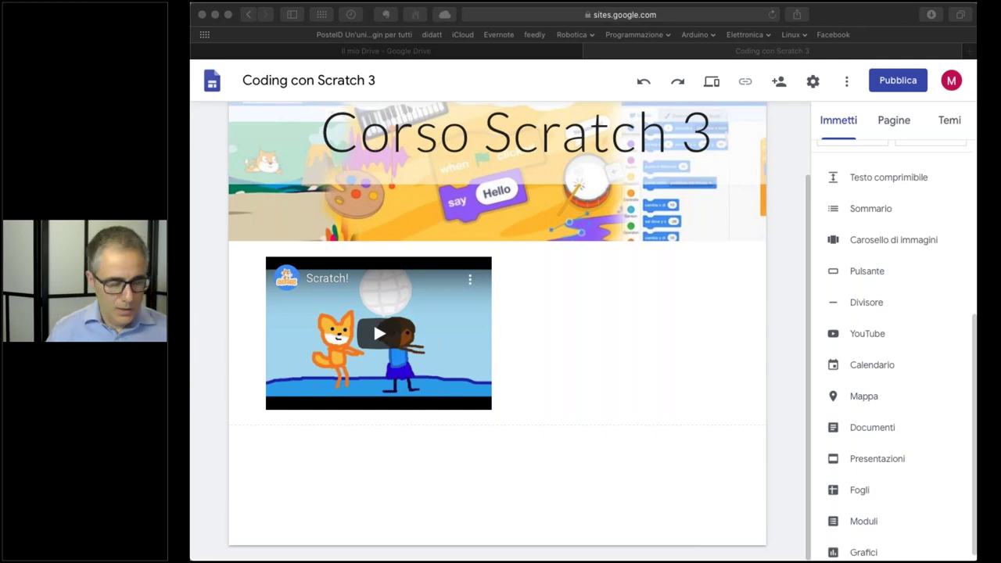
{"action": "left_click", "coordinate": [743, 378]}
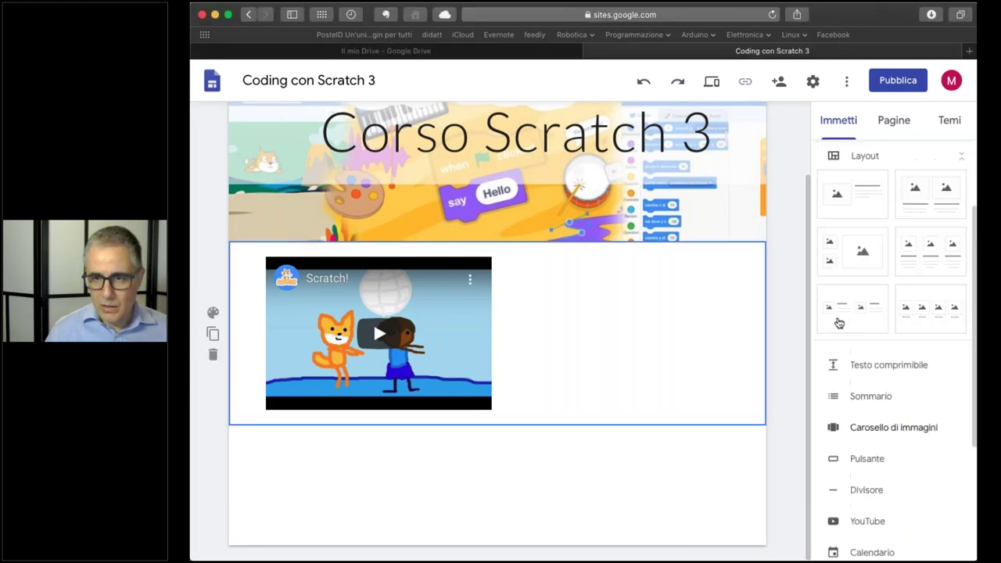
{"action": "scroll", "coordinate": [839, 323], "scroll_direction": "up", "scroll_amount": 3}
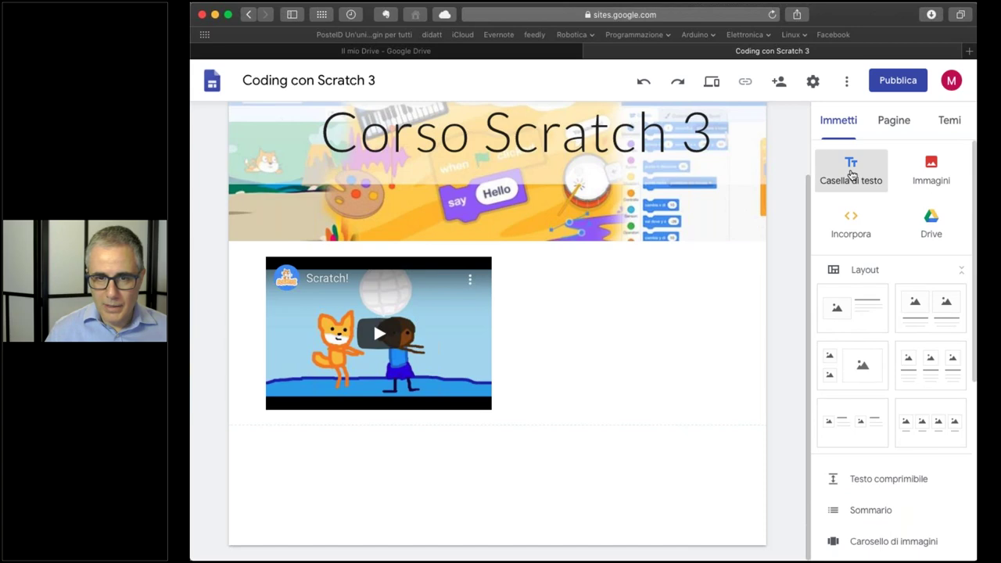
{"action": "left_click", "coordinate": [852, 173]}
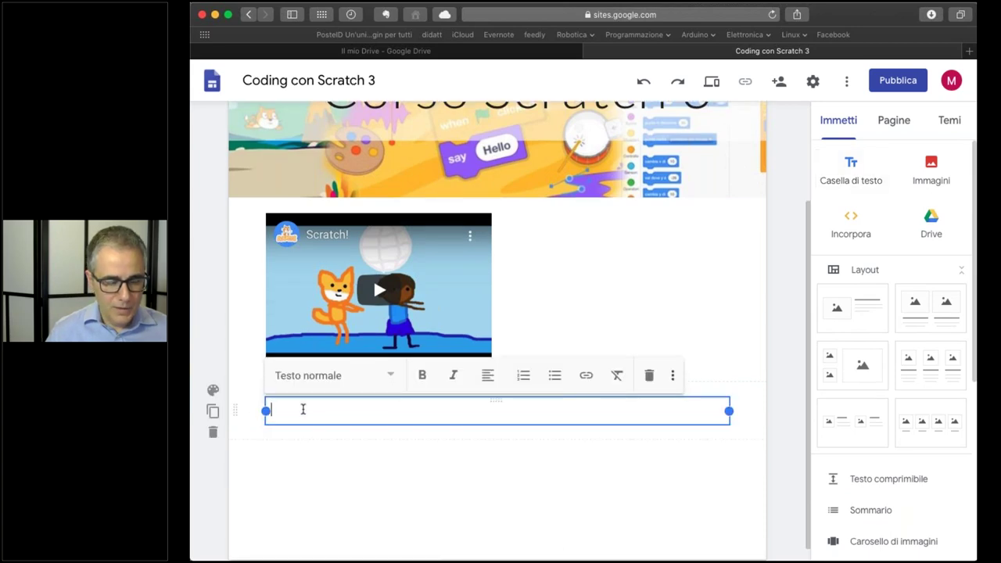
{"action": "type", "text": "Creare storie, giochi e animazioni e condividili con tutti"}
{"action": "key", "text": "BackSpace"}
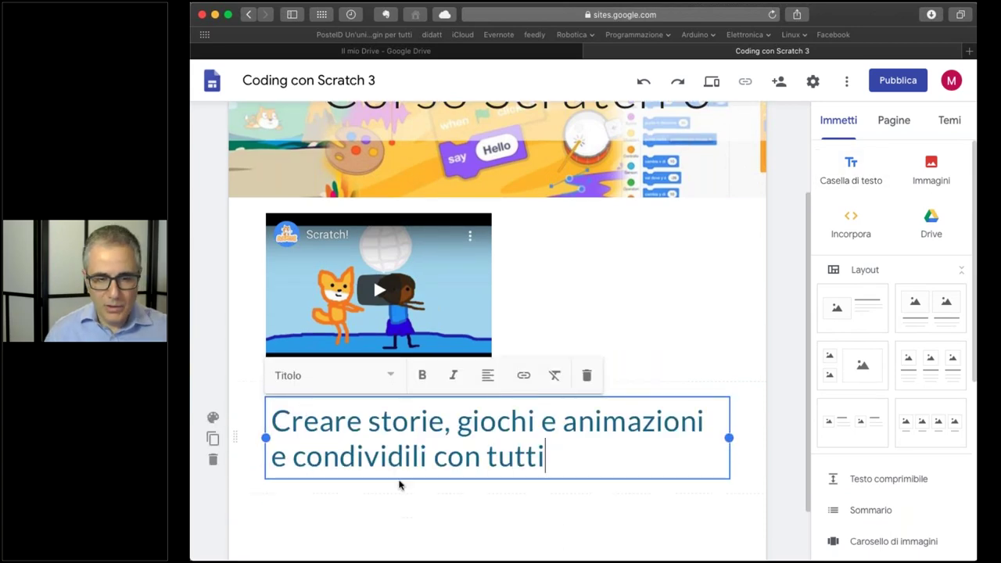
Move the title text box up into the video's section, placing it to the right of the video
{"action": "triple_click", "coordinate": [379, 444]}
{"action": "triple_click", "coordinate": [348, 438]}
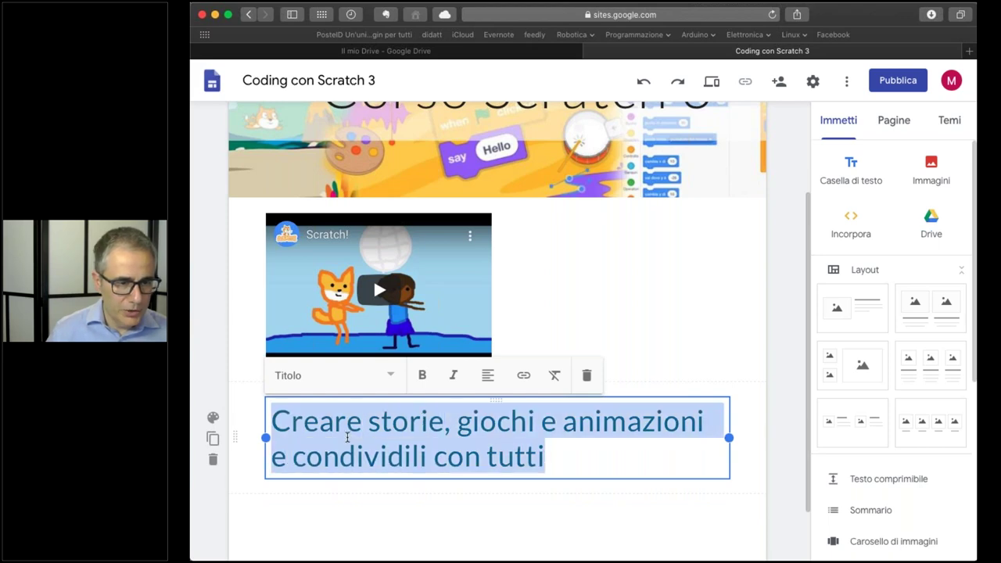
{"action": "left_click", "coordinate": [400, 476]}
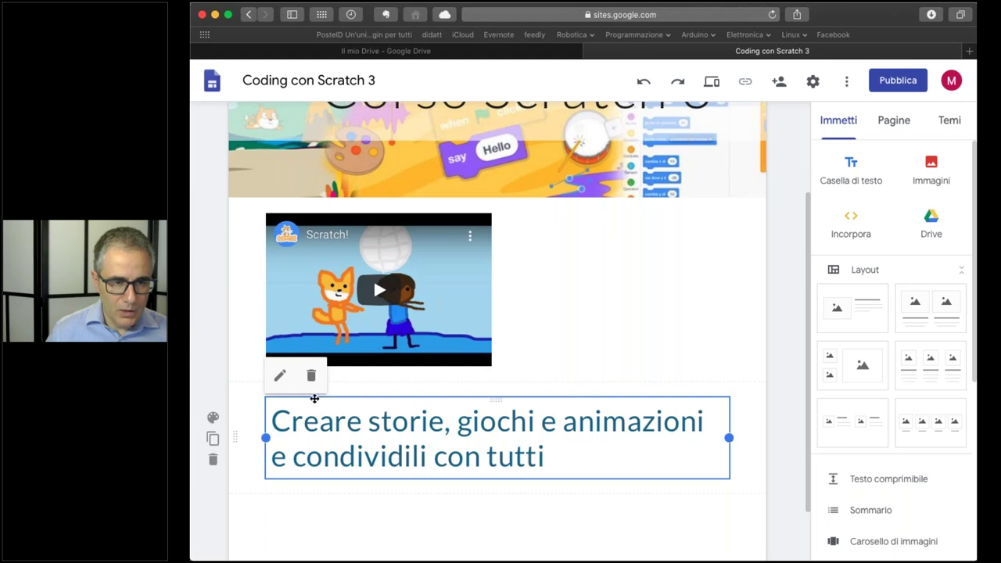
{"action": "left_click_drag", "start_coordinate": [527, 235], "coordinate": [527, 235]}
{"action": "left_click", "coordinate": [620, 353]}
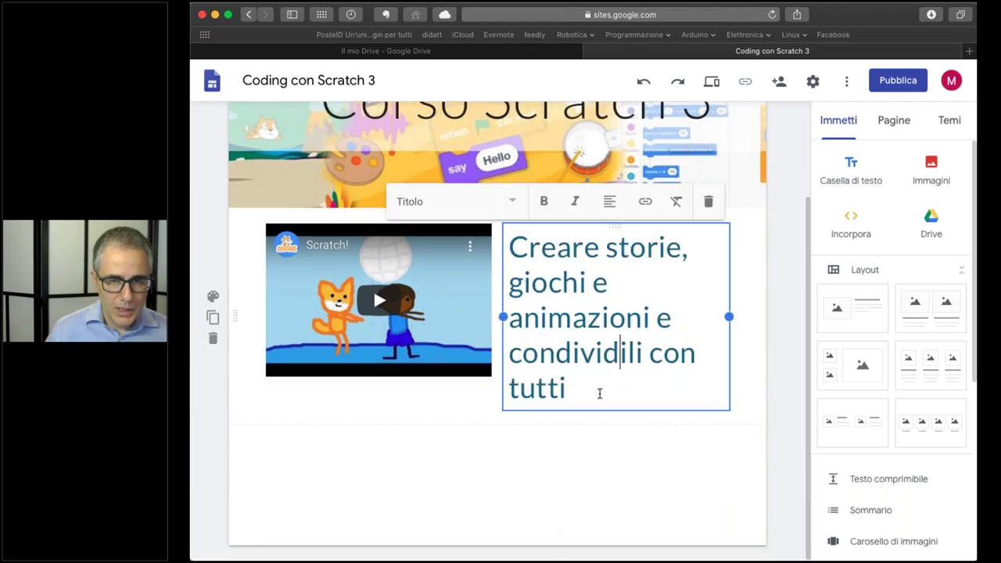
{"action": "left_click", "coordinate": [594, 392]}
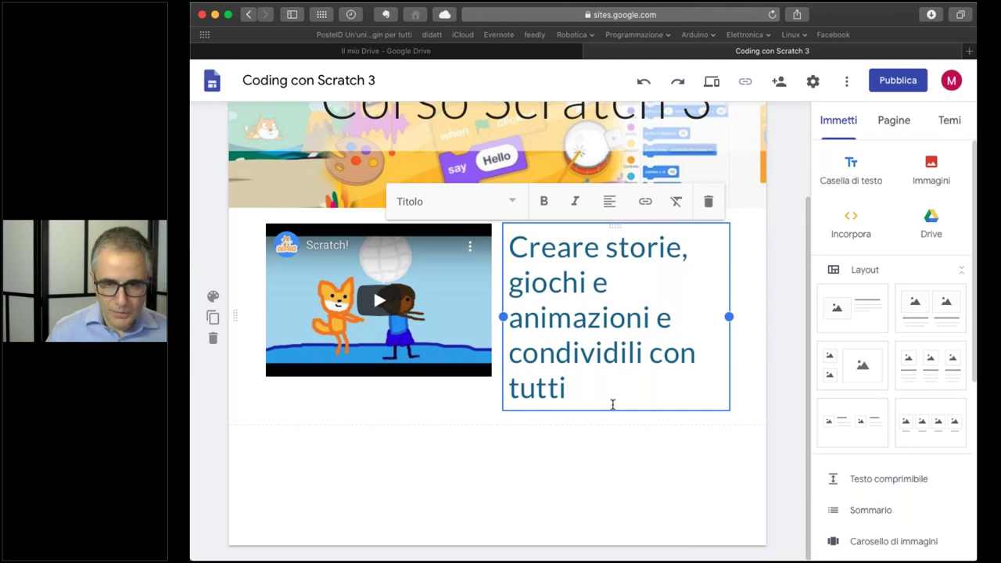
Change the style of the whole text beside the video to Intestazione
{"action": "left_click_drag", "start_coordinate": [637, 405], "coordinate": [635, 402]}
{"action": "left_click", "coordinate": [580, 352]}
{"action": "triple_click", "coordinate": [579, 354]}
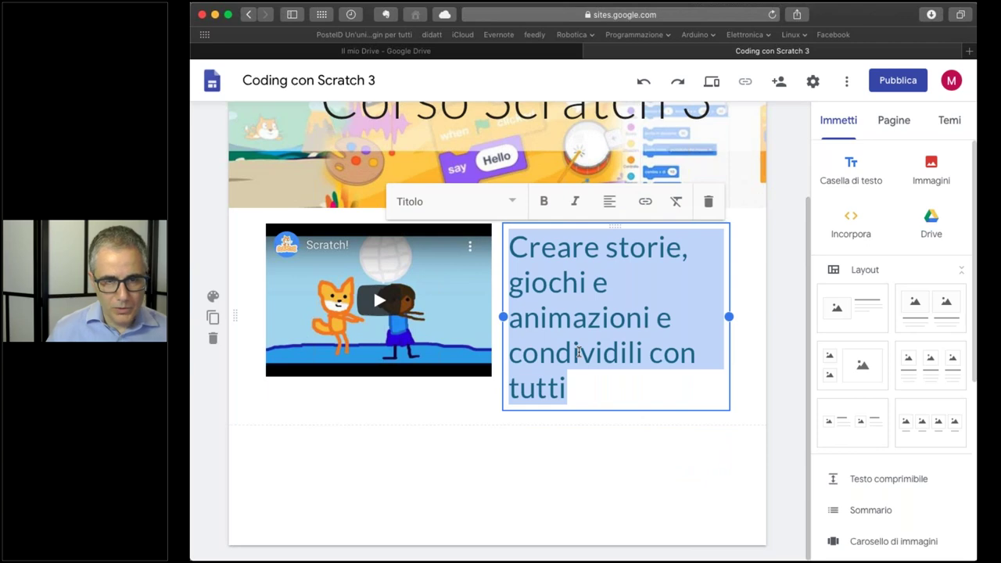
{"action": "left_click", "coordinate": [512, 202]}
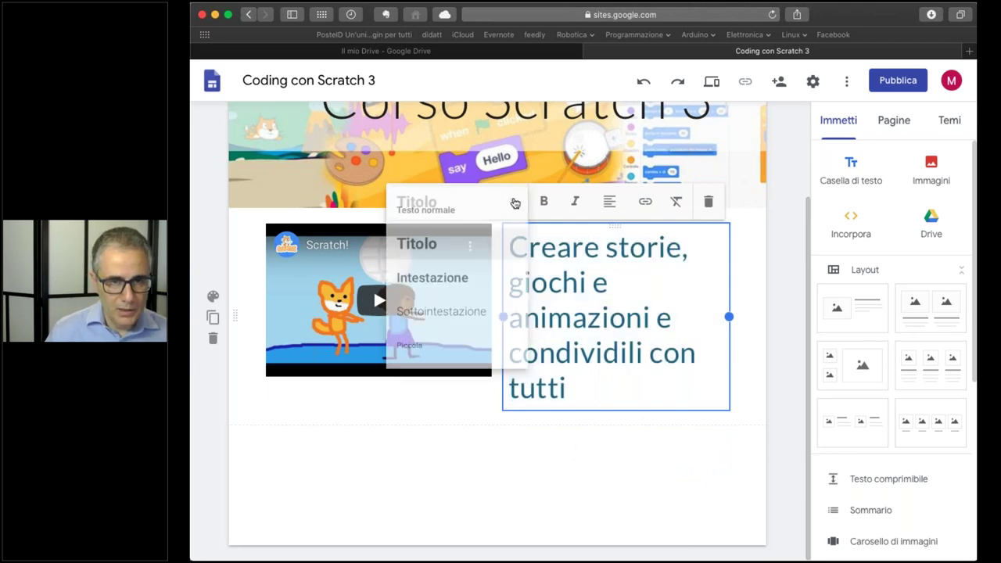
{"action": "left_click", "coordinate": [462, 279]}
{"action": "left_click", "coordinate": [543, 320]}
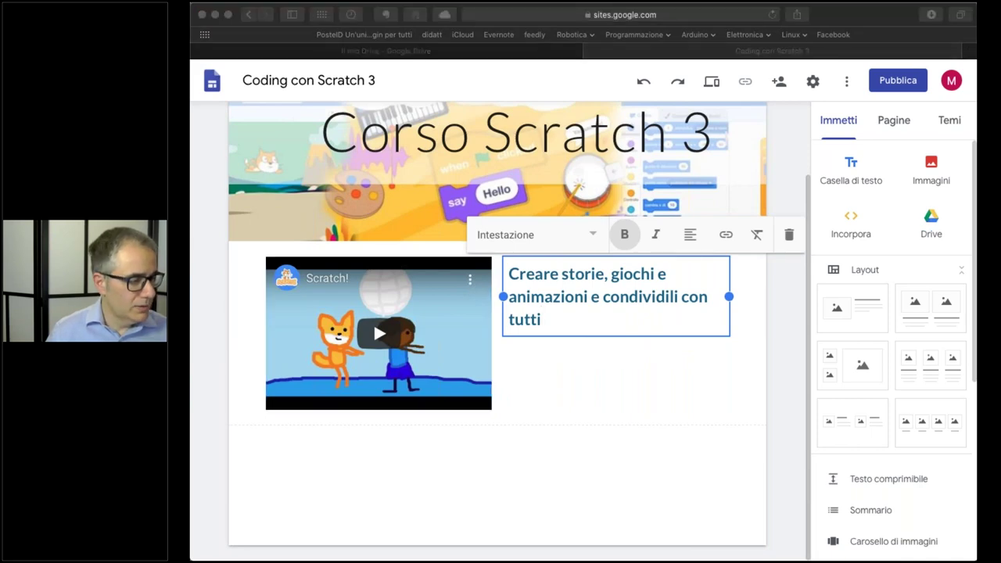
Add below the heading: "Con Scratch puoi programmare storie interattive, giochi e animazioni — e puoi condividere le tue creazioni con gli altri membri della comunità."
{"action": "left_click", "coordinate": [575, 318]}
{"action": "key", "text": "Return"}
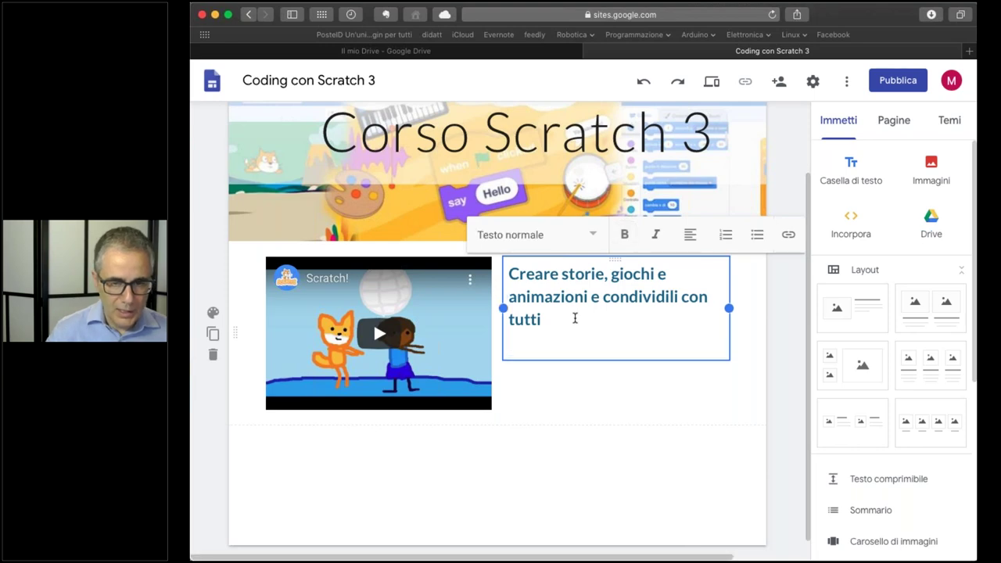
{"action": "type", "text": "Con Scratch puoi programmare storie interattive, giochi e animazioni — e puoi condividere le tue creazioni con gli altri membri della comunità."}
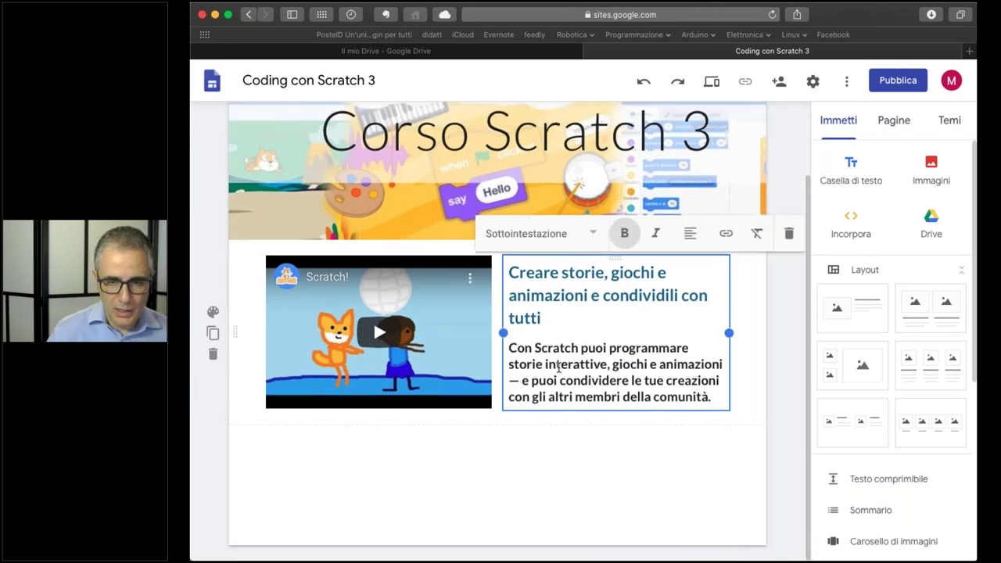
Remove the bold formatting from the paragraph under the heading beside the video
{"action": "key", "text": "shift+Down"}
{"action": "left_click", "coordinate": [727, 396], "text": "shift"}
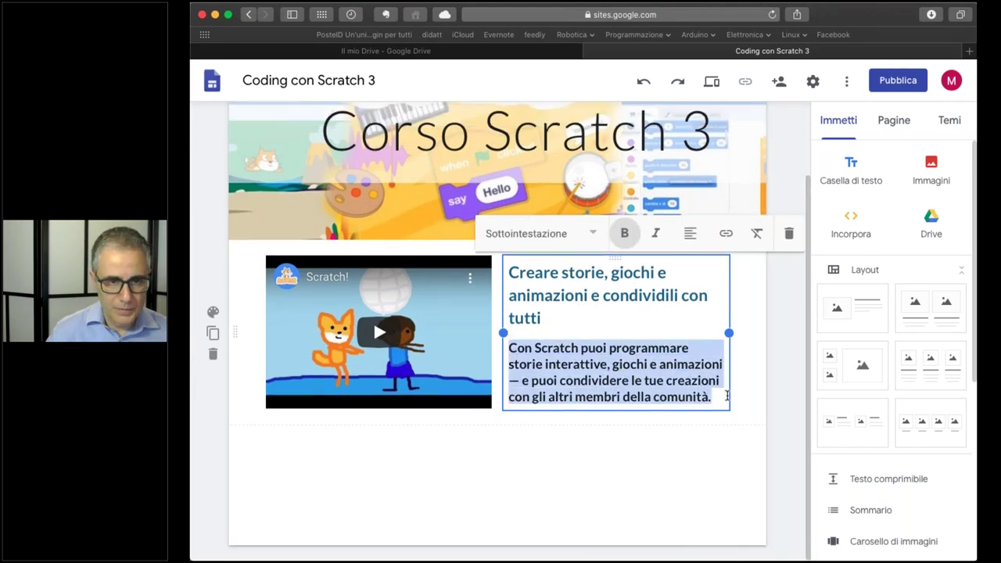
{"action": "left_click", "coordinate": [624, 233]}
{"action": "left_click", "coordinate": [592, 364]}
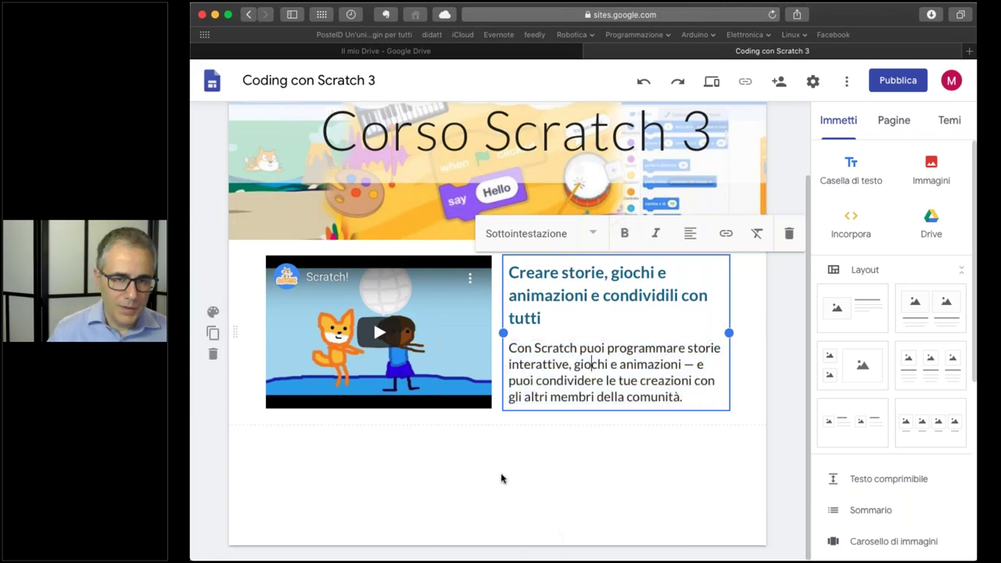
{"action": "left_click", "coordinate": [502, 479]}
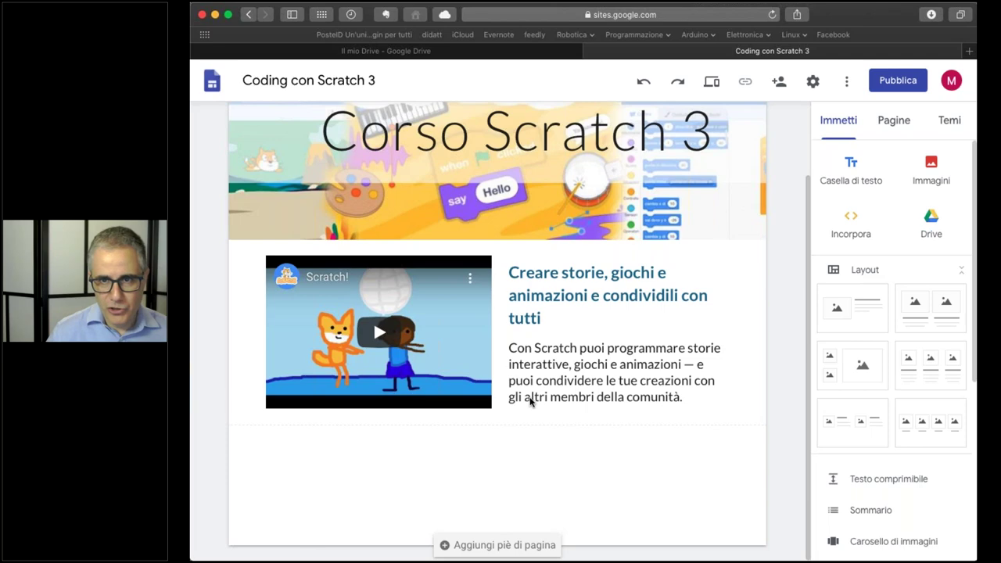
Preview the page in large screen, tablet and phone layouts, then close the preview
{"action": "left_click", "coordinate": [713, 85]}
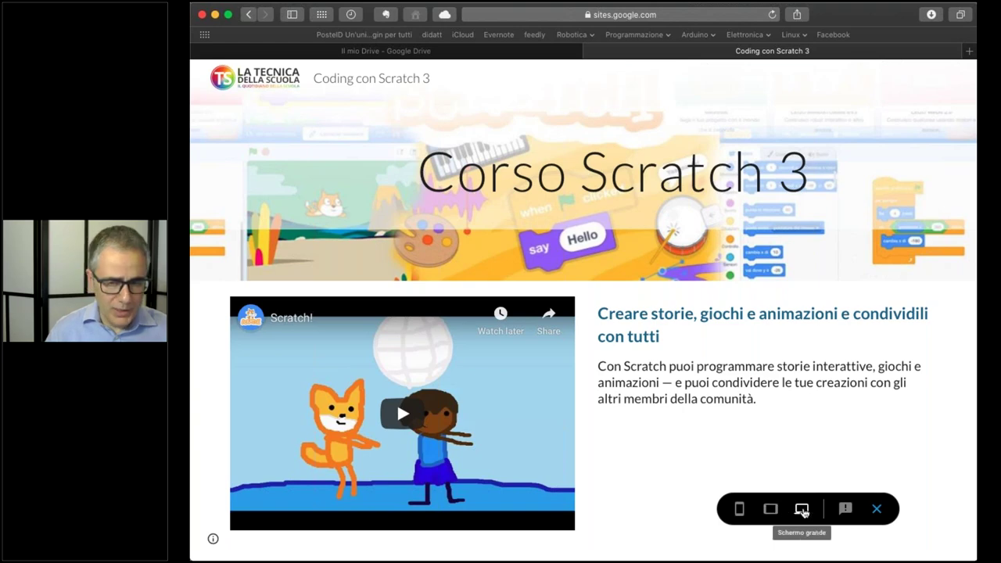
{"action": "left_click", "coordinate": [772, 510]}
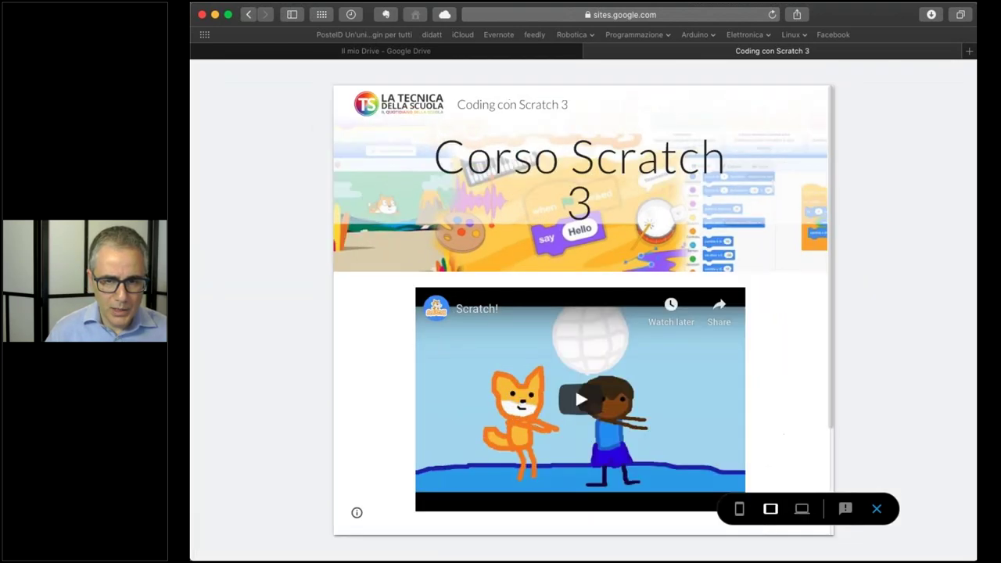
{"action": "left_click", "coordinate": [740, 511]}
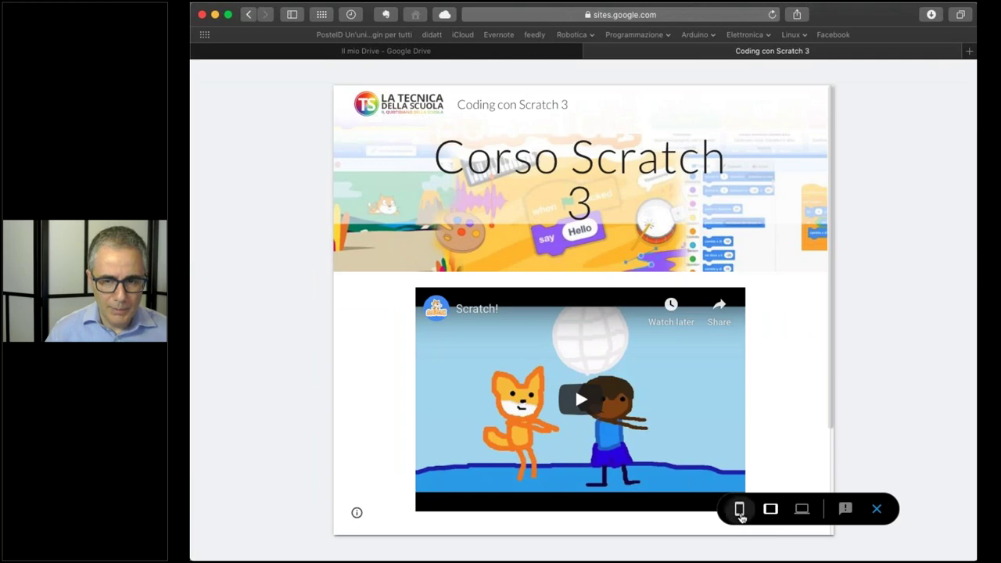
{"action": "scroll", "coordinate": [673, 444], "scroll_direction": "down", "scroll_amount": 3}
{"action": "scroll", "coordinate": [673, 444], "scroll_direction": "up", "scroll_amount": 4}
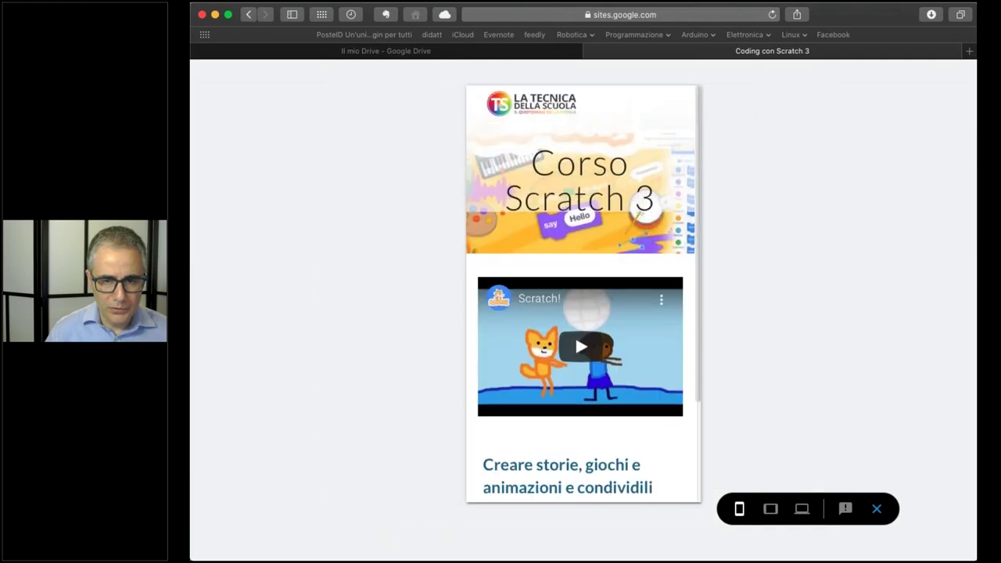
{"action": "left_click", "coordinate": [877, 509]}
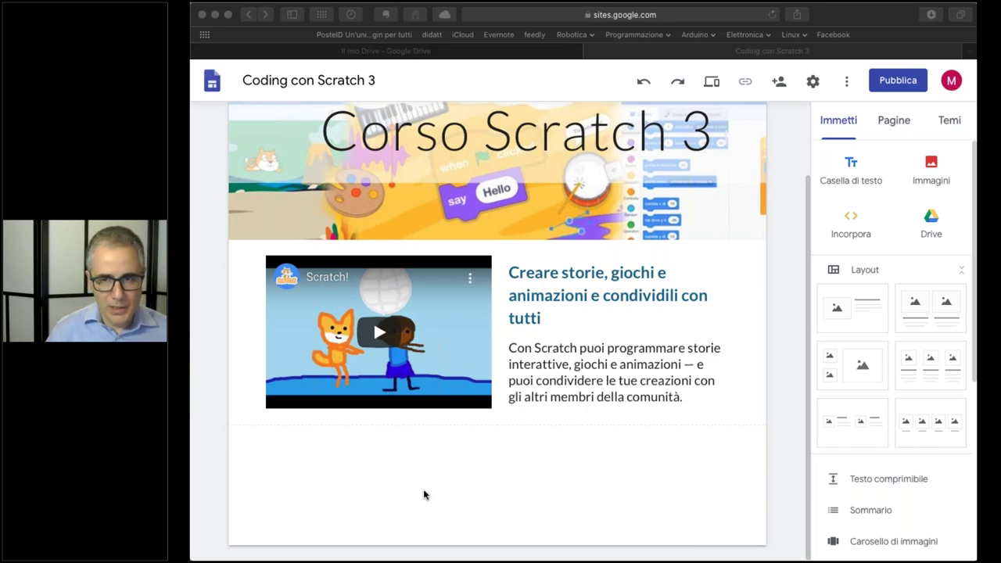
Add a text box below the video section with two paragraphs, starting "Scratch insegna ai giovani a pensare" and "Scratch è un progetto del Lifelong Kindergarten Group"
{"action": "left_click", "coordinate": [851, 170]}
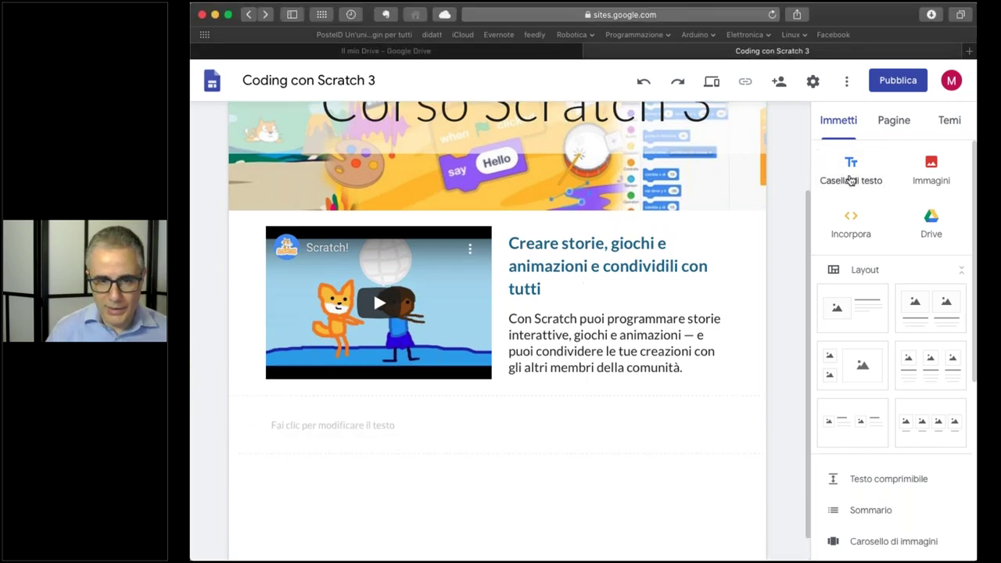
{"action": "type", "text": "Scratch insegna ai giovani a pensare in maniera creativa, a ragionare in modo sistematico e a lavorare in maniera collaborativa — queste sono tutte capacità essenziali per chi vive nel 21mo secolo. Scratch è un progetto del Lifelong Kindergarten Group dei Media Lab del MIT. È reso disponibile in maniera completamente gratuita."}
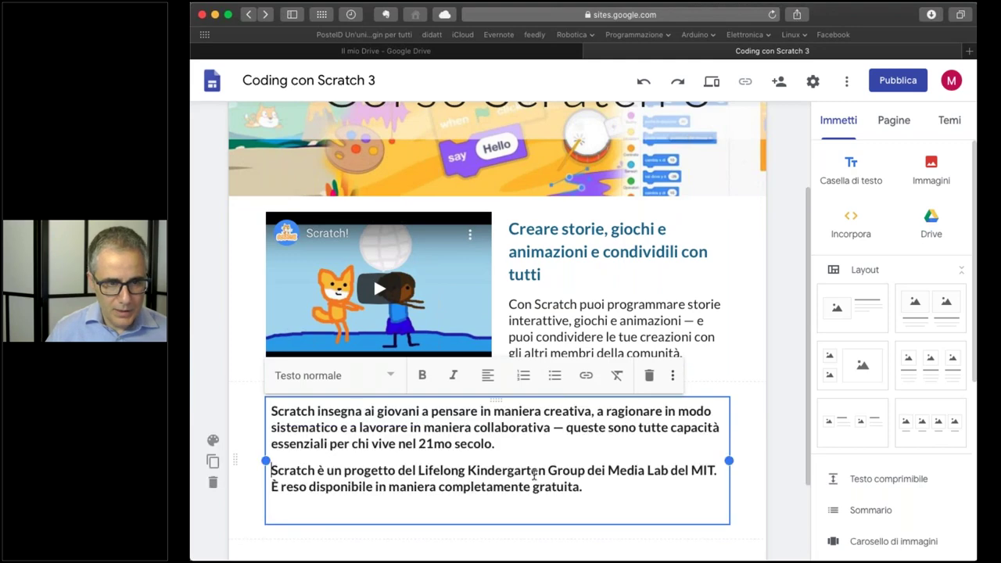
{"action": "key", "text": "BackSpace"}
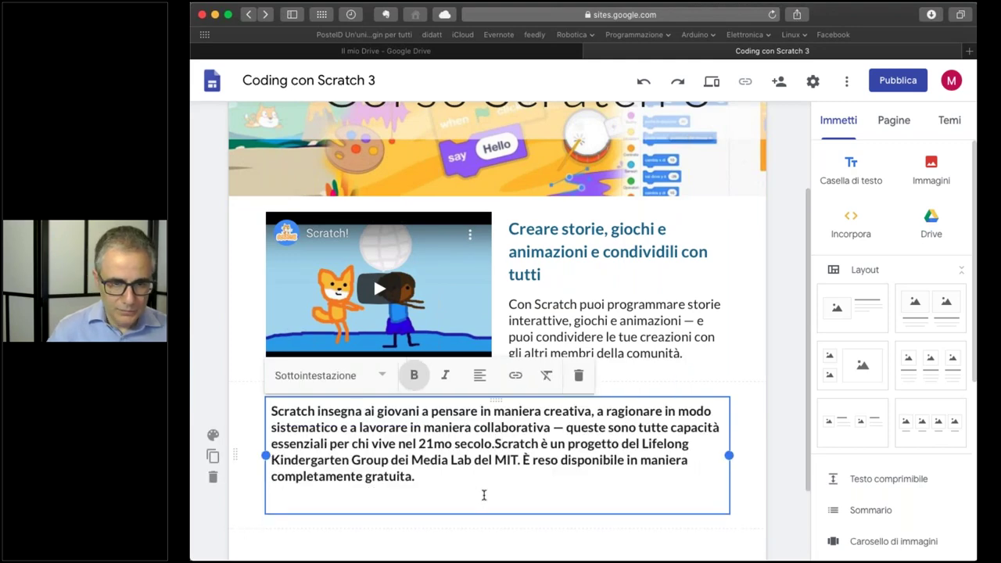
{"action": "key", "text": "Return"}
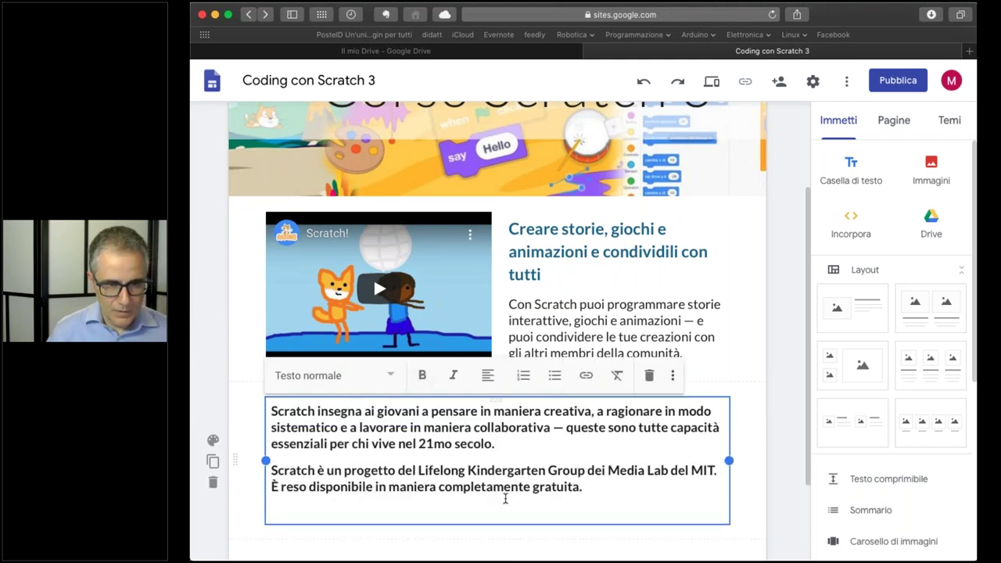
{"action": "key", "text": "BackSpace"}
Remove the bold formatting from both new paragraphs and narrow their text box to the width of the video above
{"action": "key", "text": "super+a"}
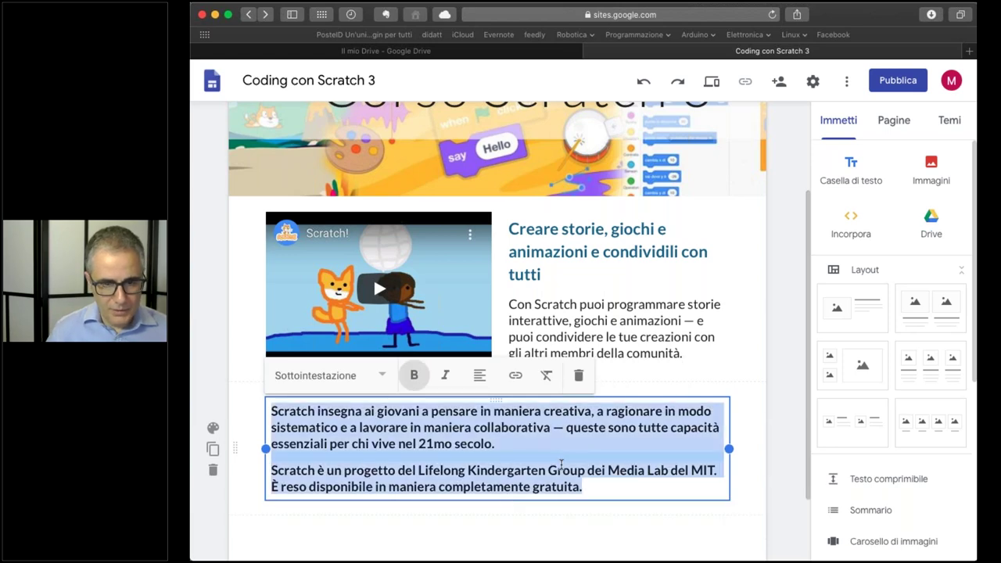
{"action": "left_click", "coordinate": [414, 375]}
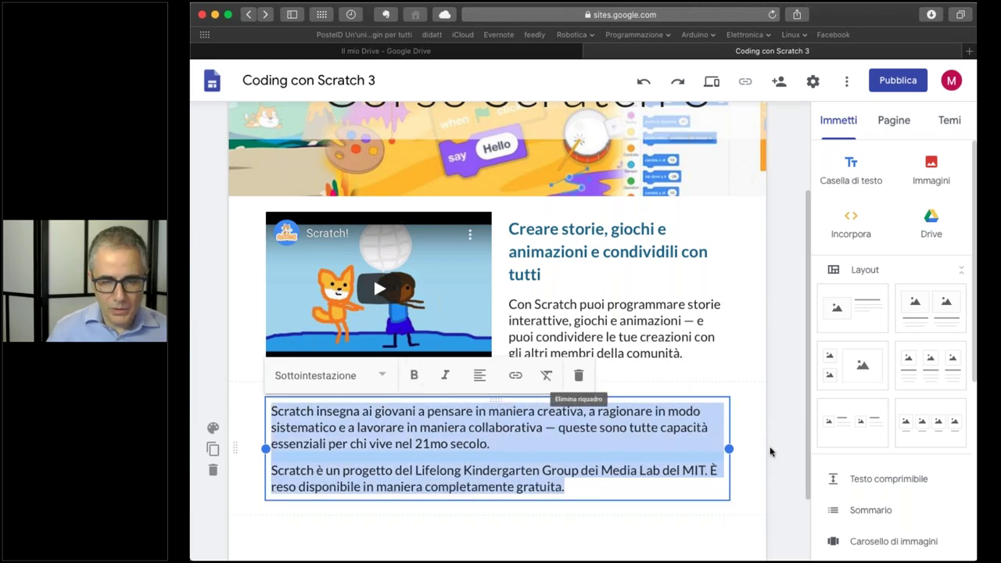
{"action": "left_click_drag", "start_coordinate": [729, 449], "coordinate": [506, 443]}
{"action": "scroll", "coordinate": [604, 423], "scroll_direction": "down", "scroll_amount": 2}
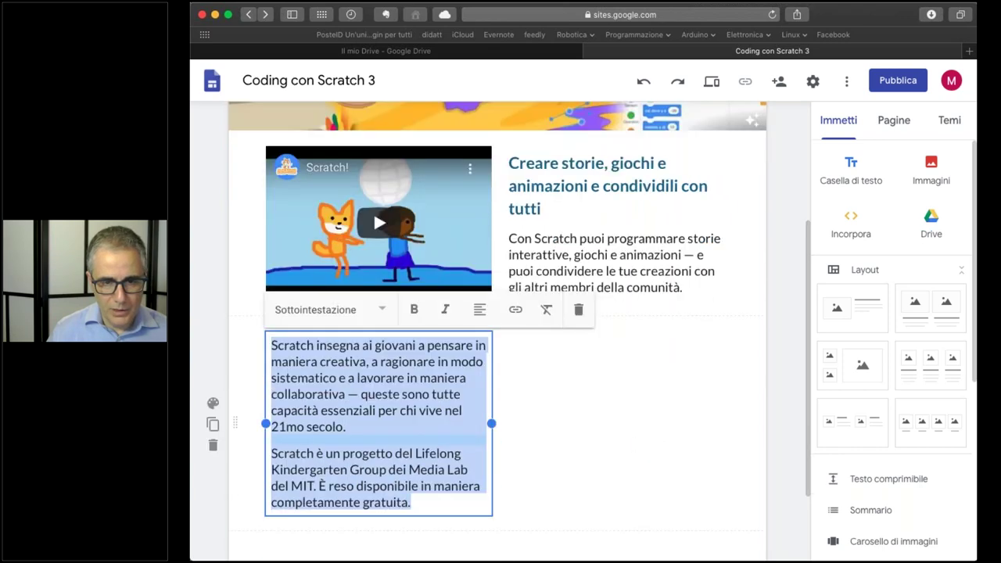
Search for "Scratch 3" in the YouTube video picker and browse the results
{"action": "scroll", "coordinate": [905, 452], "scroll_direction": "down", "scroll_amount": 5}
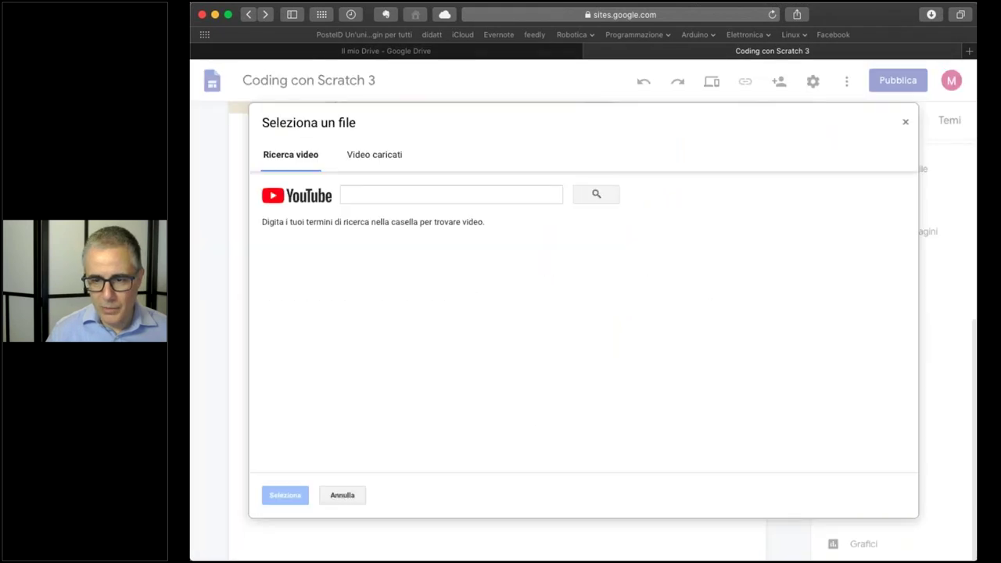
{"action": "left_click", "coordinate": [394, 196]}
{"action": "type", "text": "sc"}
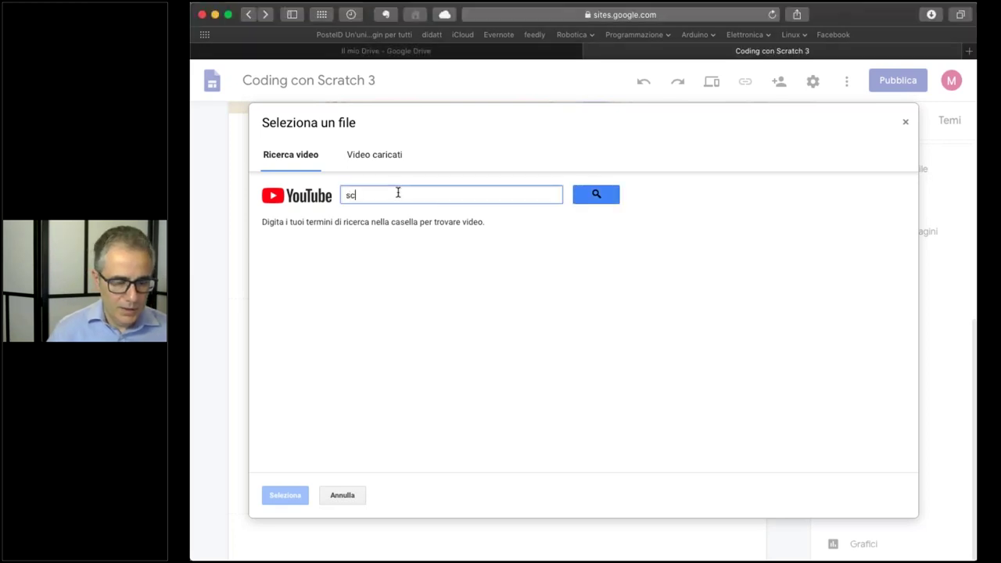
{"action": "key", "text": "BackSpace"}
{"action": "key", "text": "BackSpace"}
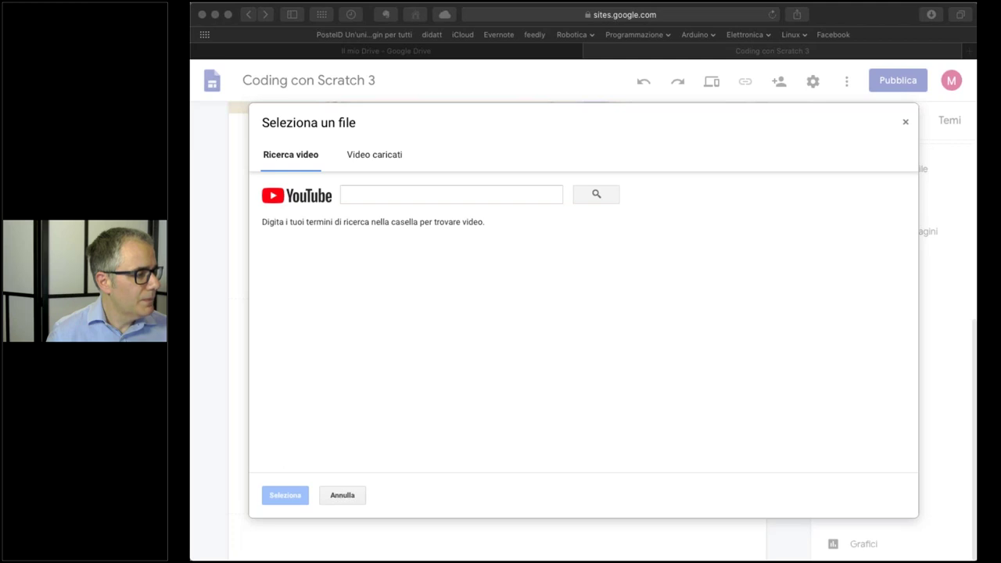
{"action": "left_click", "coordinate": [390, 196]}
{"action": "type", "text": "Scratch"}
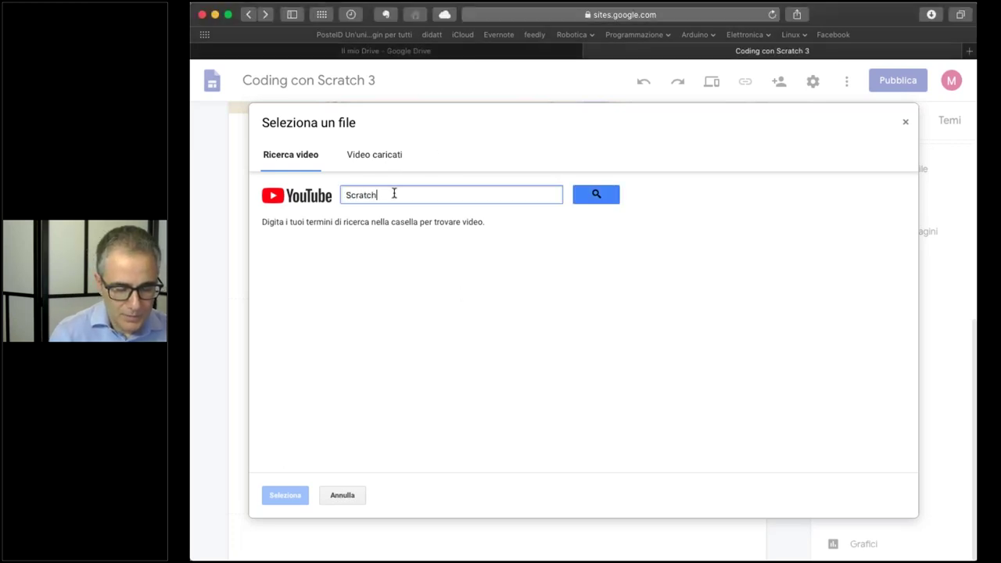
{"action": "type", "text": " 3"}
{"action": "key", "text": "Return"}
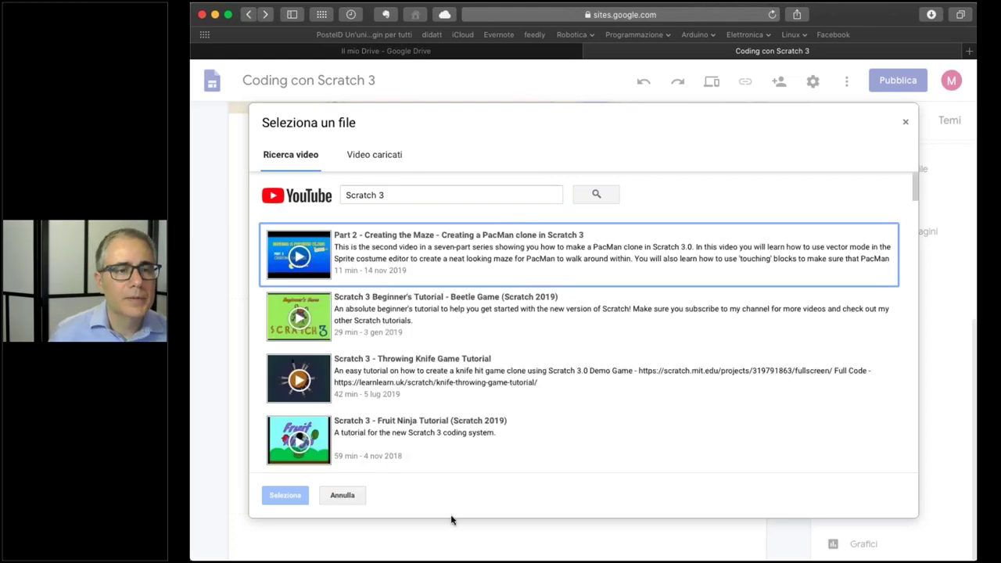
{"action": "scroll", "coordinate": [436, 444], "scroll_direction": "down", "scroll_amount": 1}
{"action": "scroll", "coordinate": [436, 445], "scroll_direction": "down", "scroll_amount": 1}
{"action": "scroll", "coordinate": [435, 445], "scroll_direction": "up", "scroll_amount": 1}
{"action": "scroll", "coordinate": [436, 444], "scroll_direction": "down", "scroll_amount": 5}
{"action": "scroll", "coordinate": [583, 328], "scroll_direction": "up", "scroll_amount": 6}
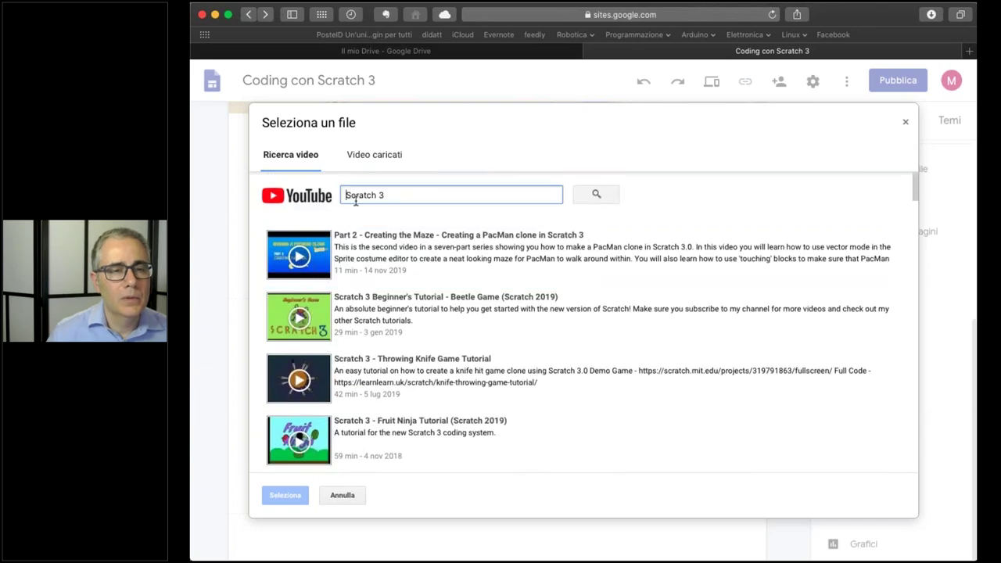
Search YouTube for "tutorial Scratch 3", insert "Scratch 3.0 Tutorial #1: Make your first program" and place it to the right of the two new paragraphs
{"action": "type", "text": "t"}
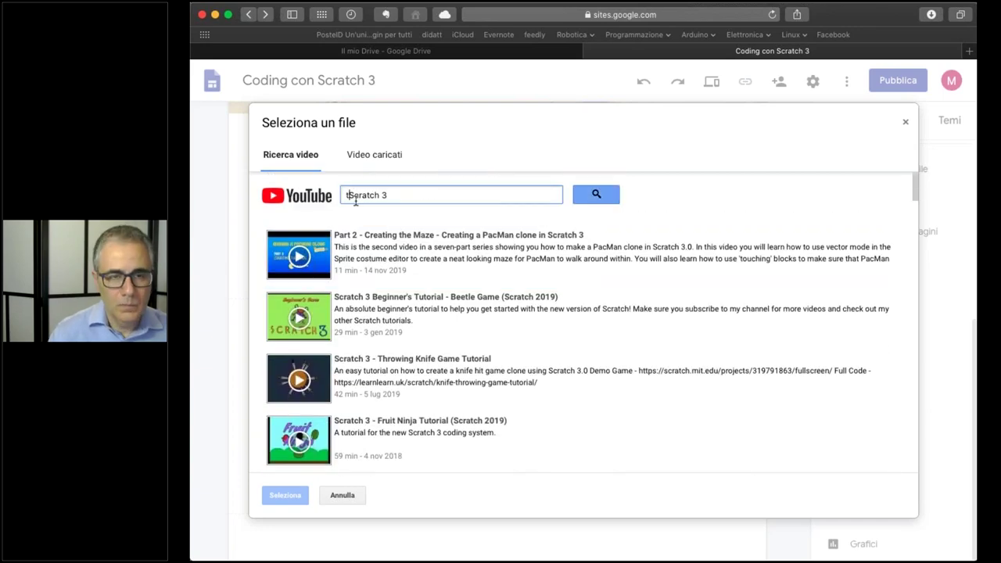
{"action": "type", "text": "utorial"}
{"action": "key", "text": "Return"}
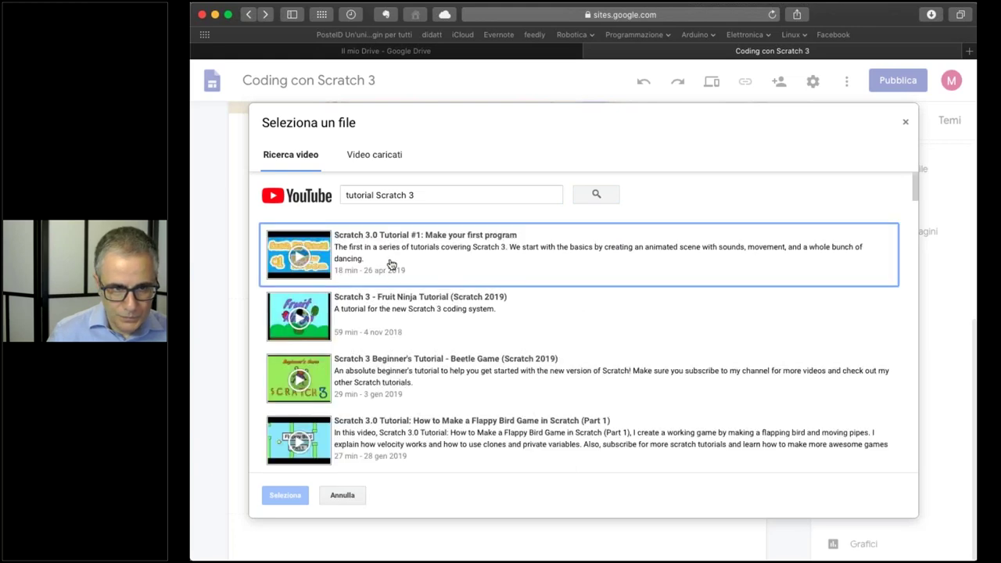
{"action": "left_click", "coordinate": [395, 266]}
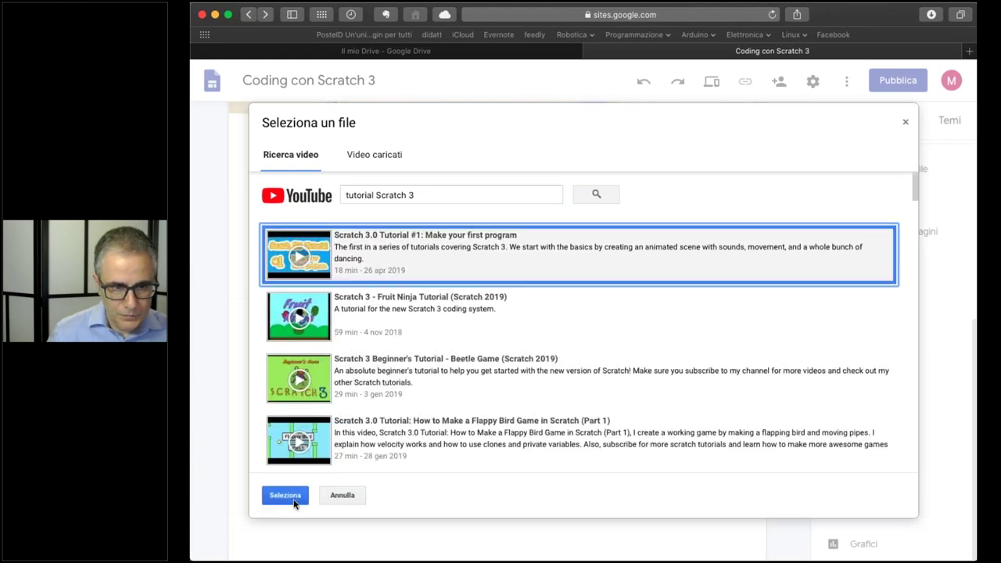
{"action": "left_click", "coordinate": [295, 503]}
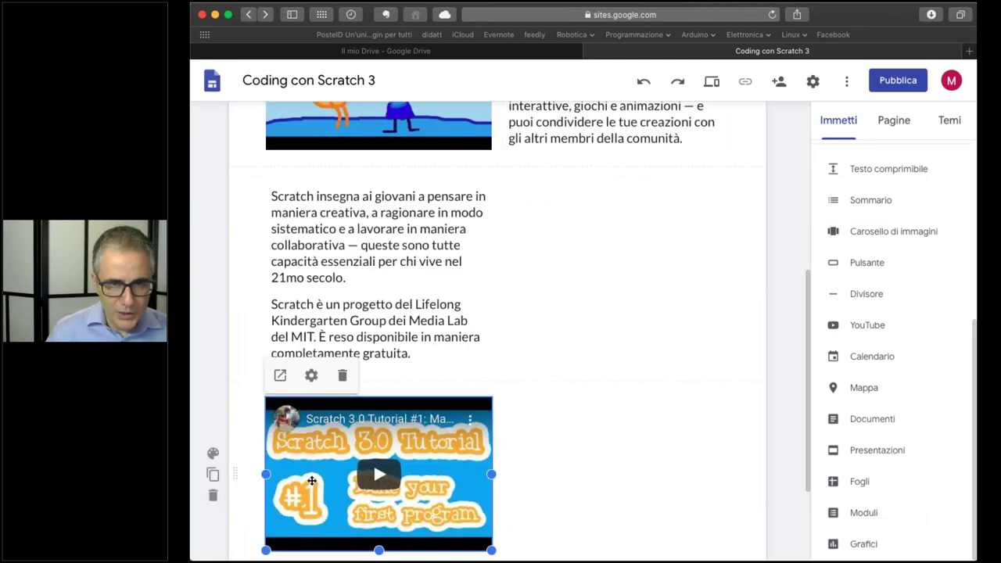
{"action": "left_click_drag", "start_coordinate": [310, 475], "coordinate": [548, 263]}
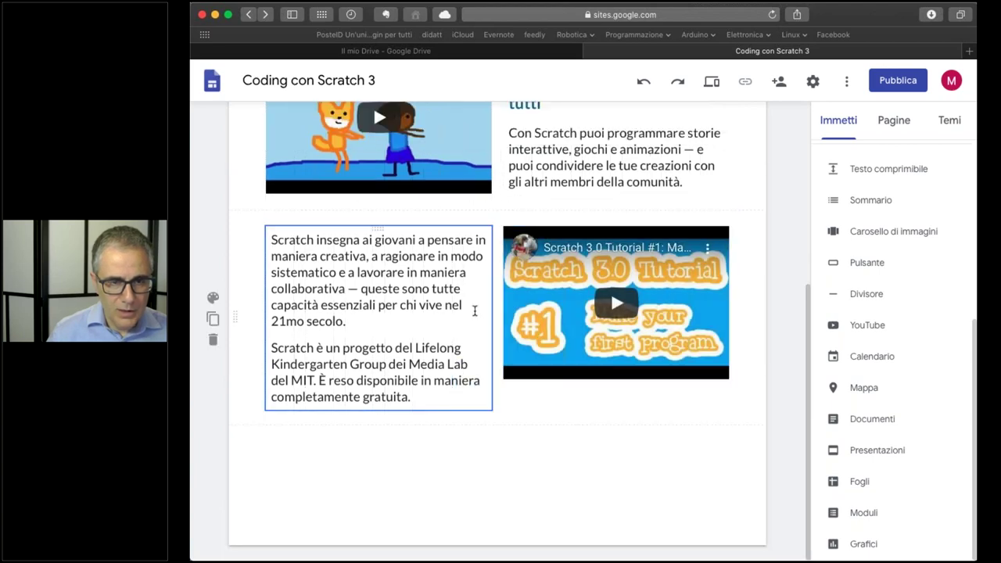
Preview the whole page in the large-screen layout, then close the preview
{"action": "left_click", "coordinate": [714, 82]}
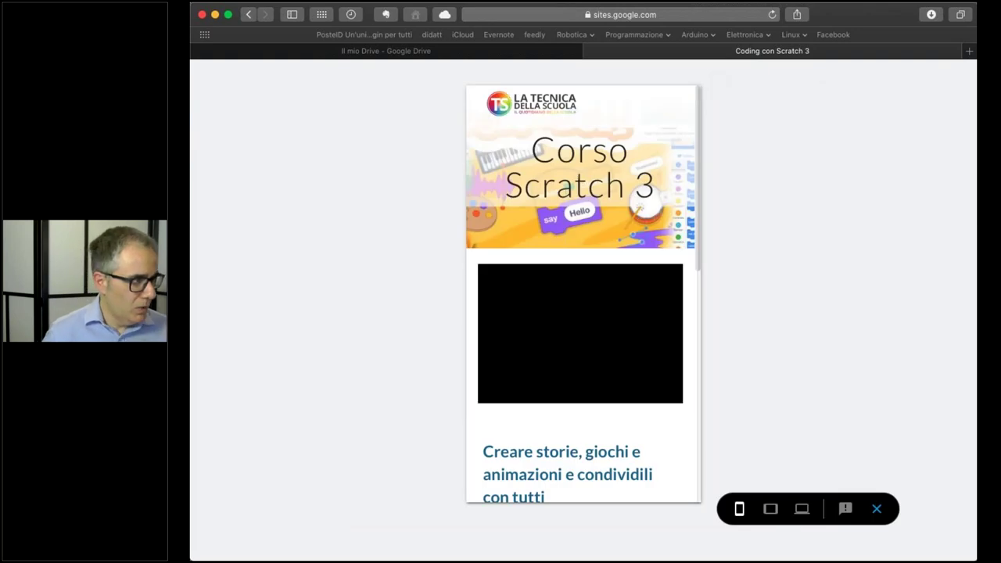
{"action": "left_click", "coordinate": [798, 510]}
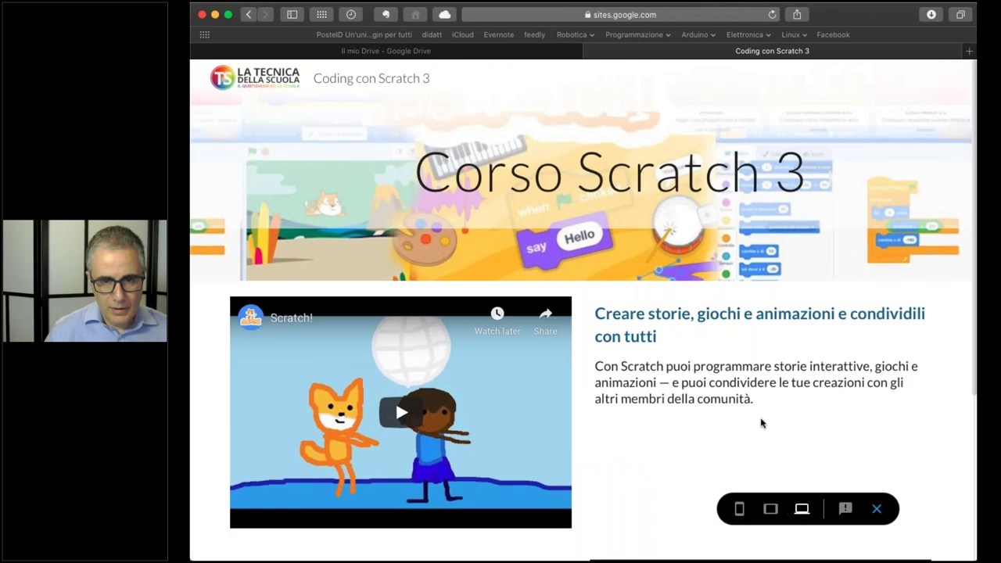
{"action": "scroll", "coordinate": [760, 420], "scroll_direction": "down", "scroll_amount": 3}
{"action": "scroll", "coordinate": [583, 328], "scroll_direction": "up", "scroll_amount": 5}
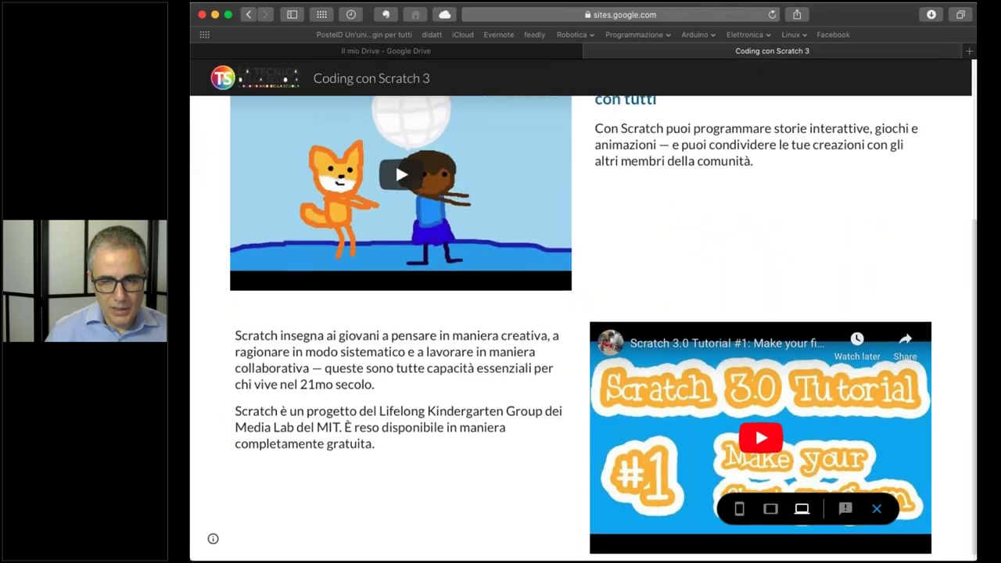
{"action": "left_click_drag", "start_coordinate": [976, 560], "coordinate": [938, 557]}
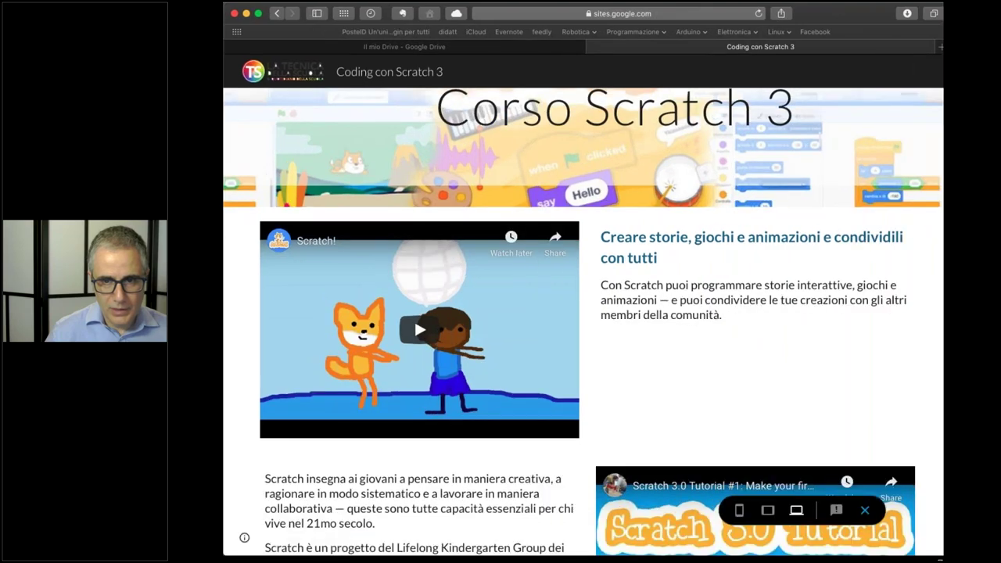
{"action": "scroll", "coordinate": [780, 375], "scroll_direction": "down", "scroll_amount": 2}
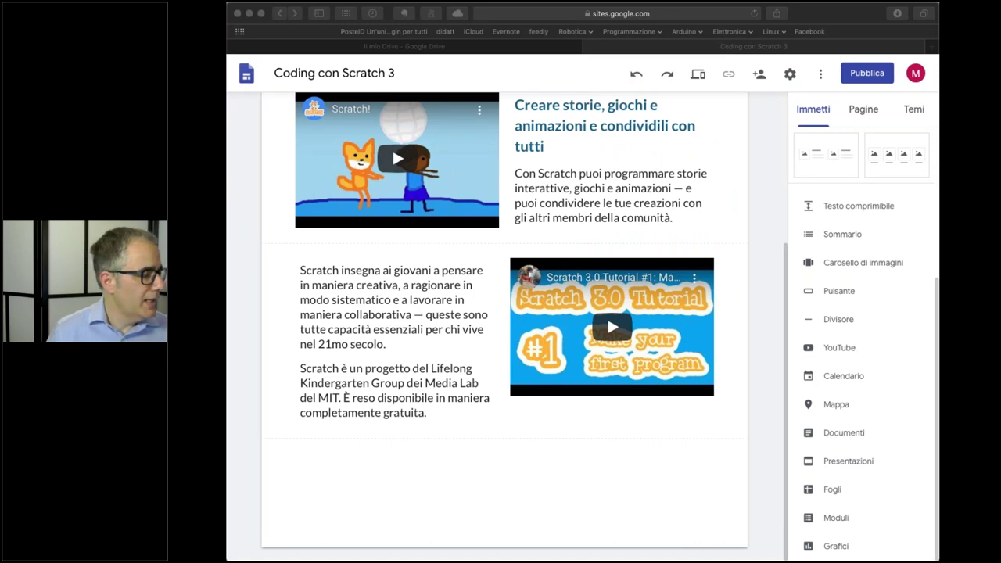
Add the layout with two side-by-side images and captions below the tutorial video section
{"action": "left_click", "coordinate": [362, 452]}
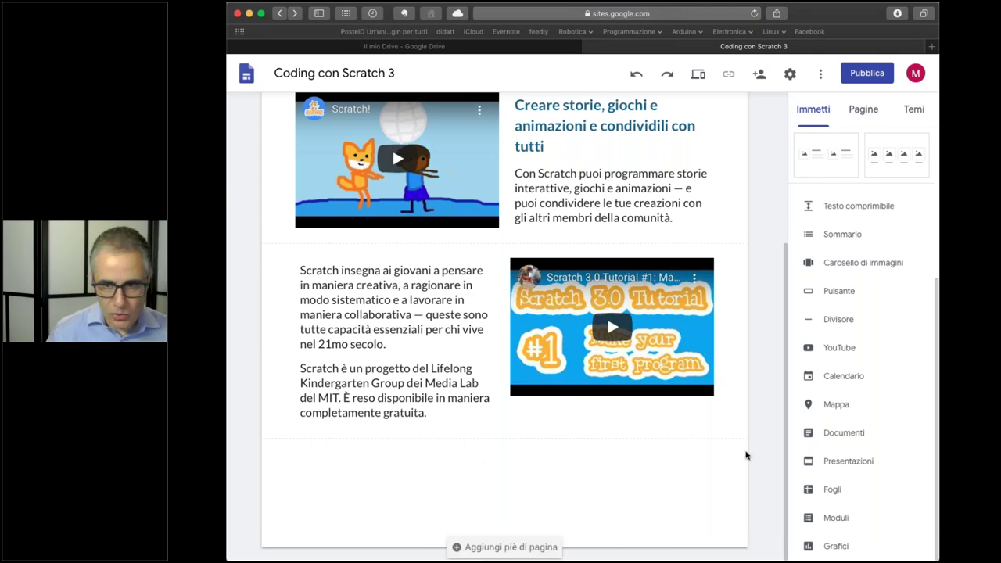
{"action": "scroll", "coordinate": [861, 384], "scroll_direction": "up", "scroll_amount": 5}
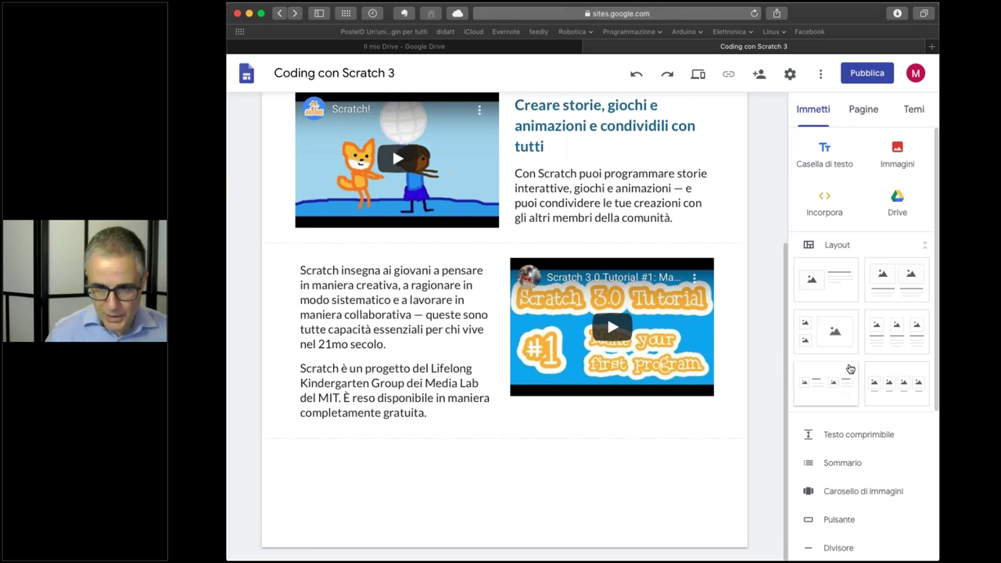
{"action": "left_click", "coordinate": [899, 289]}
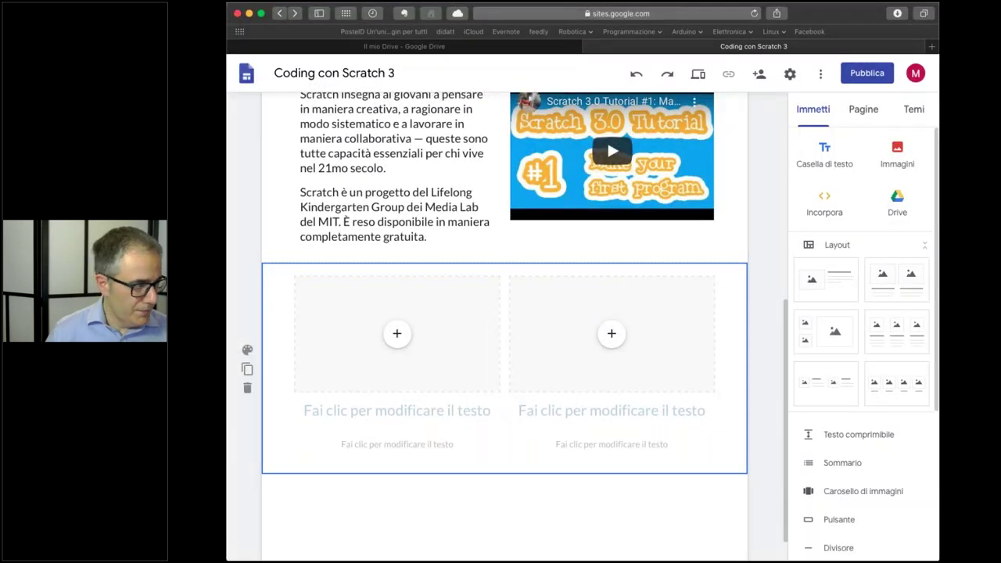
Fill the left image placeholder with the Scratch cat picture Scratch3-img2 from the Drive folder Risorse-Sito-Corso-Scratch3 > Immagini > 01-home
{"action": "left_click", "coordinate": [397, 336]}
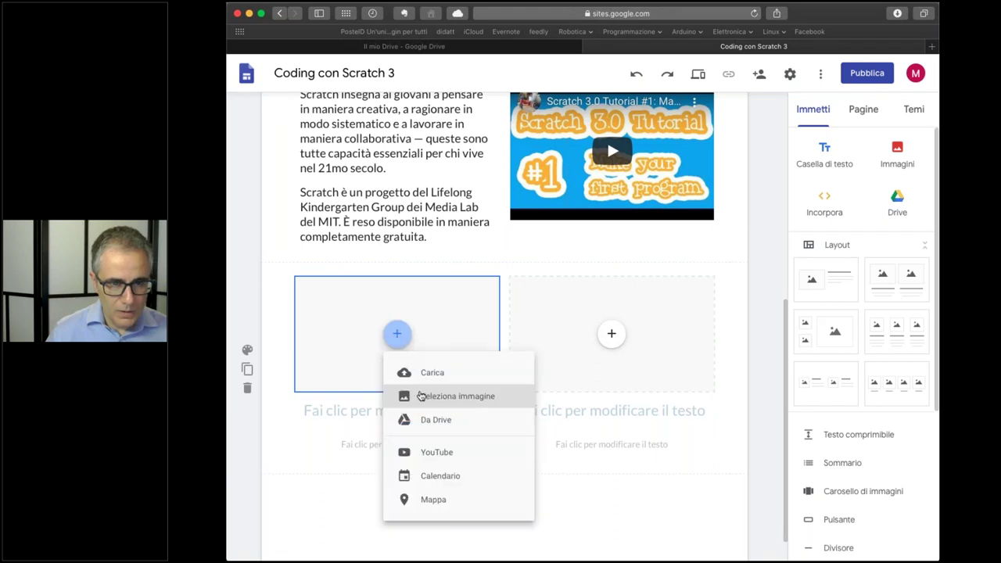
{"action": "left_click", "coordinate": [442, 421]}
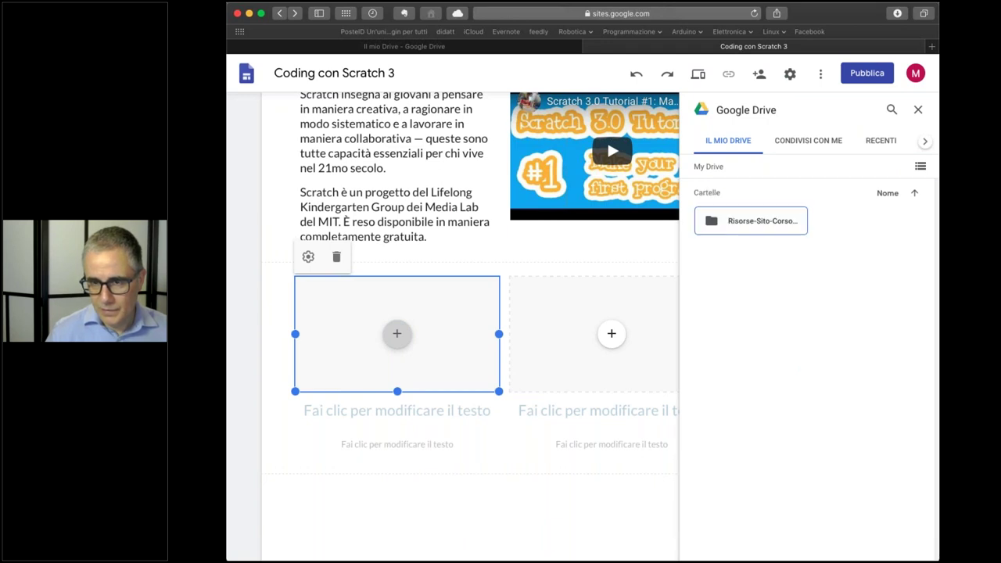
{"action": "left_click", "coordinate": [778, 225]}
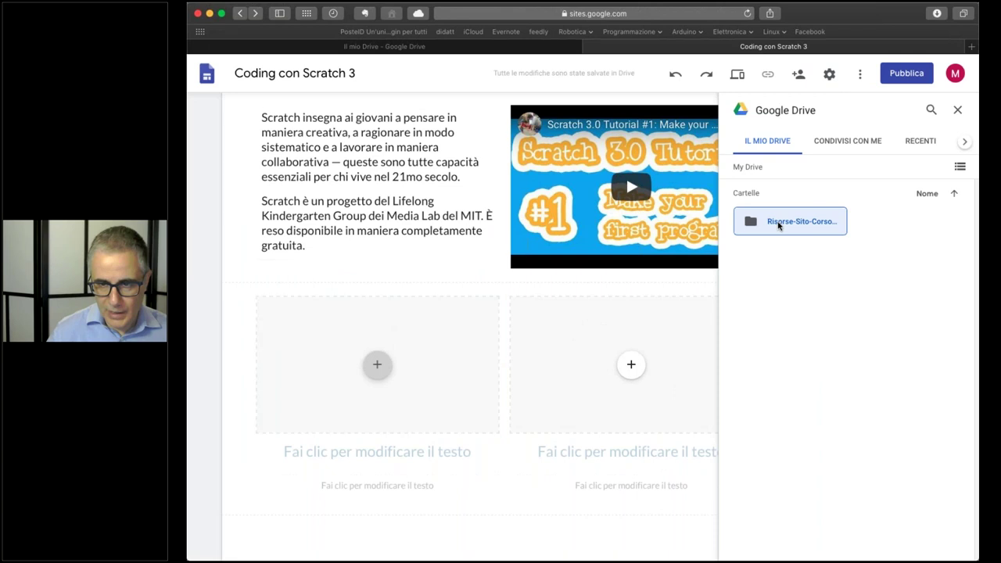
{"action": "double_click", "coordinate": [779, 225]}
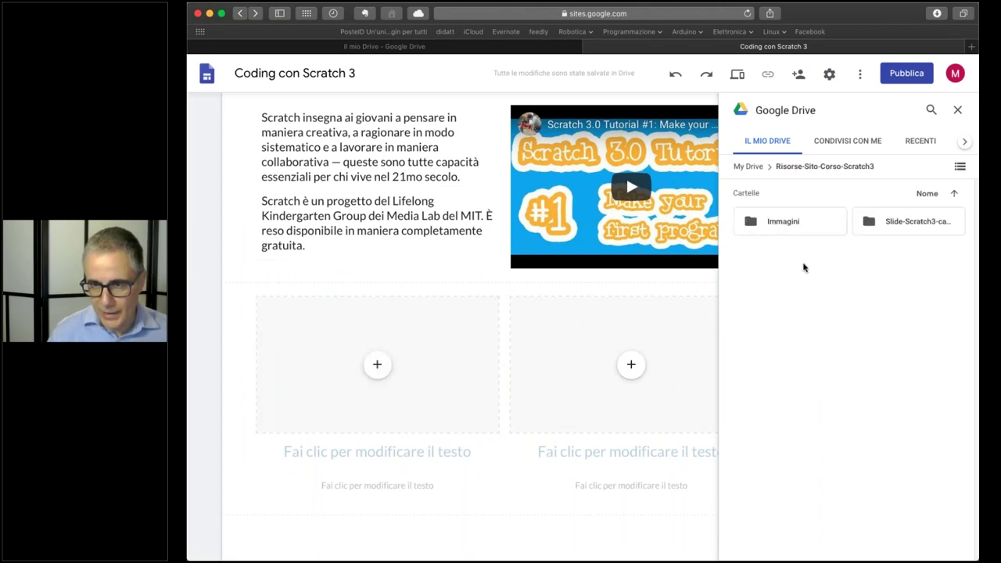
{"action": "double_click", "coordinate": [790, 224]}
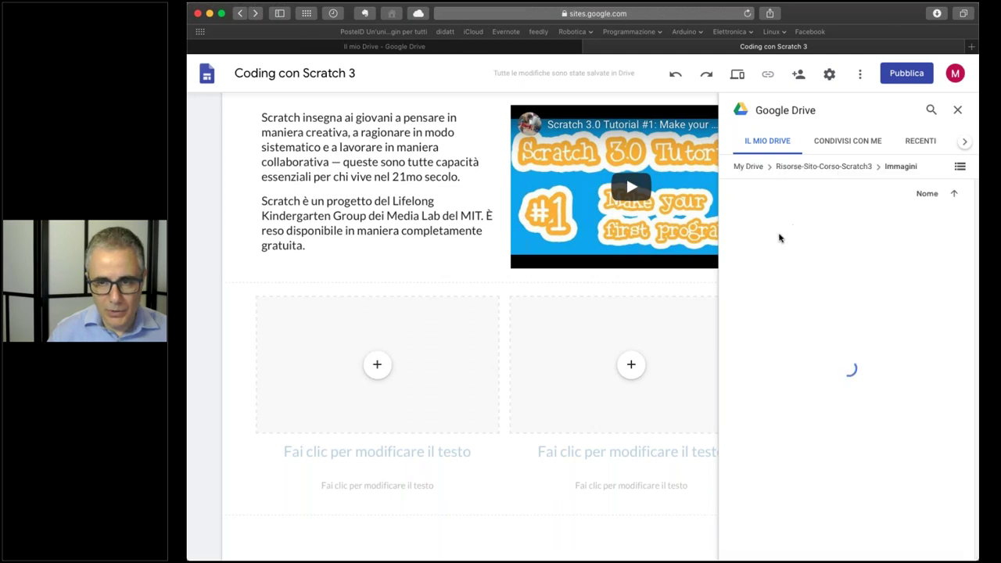
{"action": "double_click", "coordinate": [786, 223]}
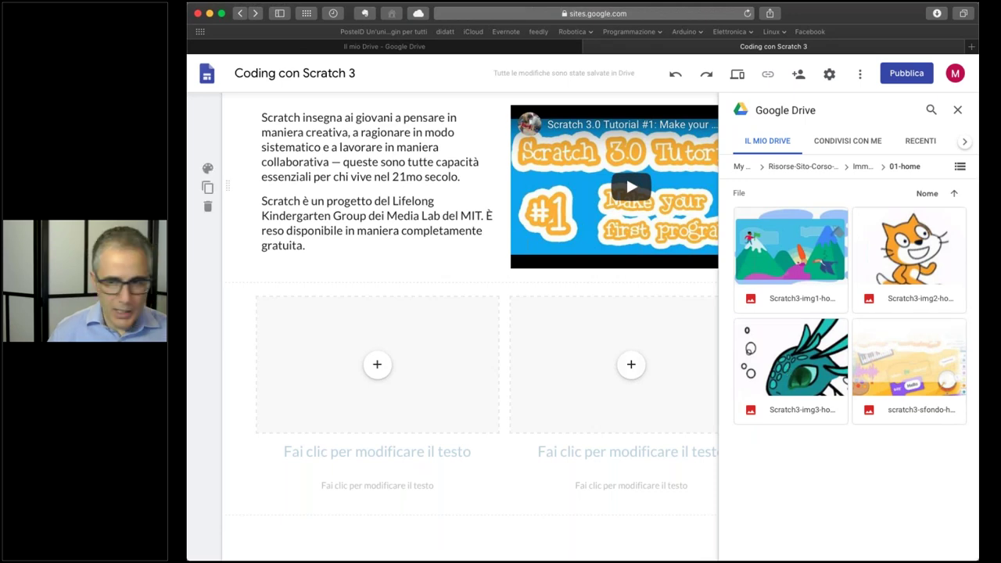
{"action": "left_click", "coordinate": [927, 259]}
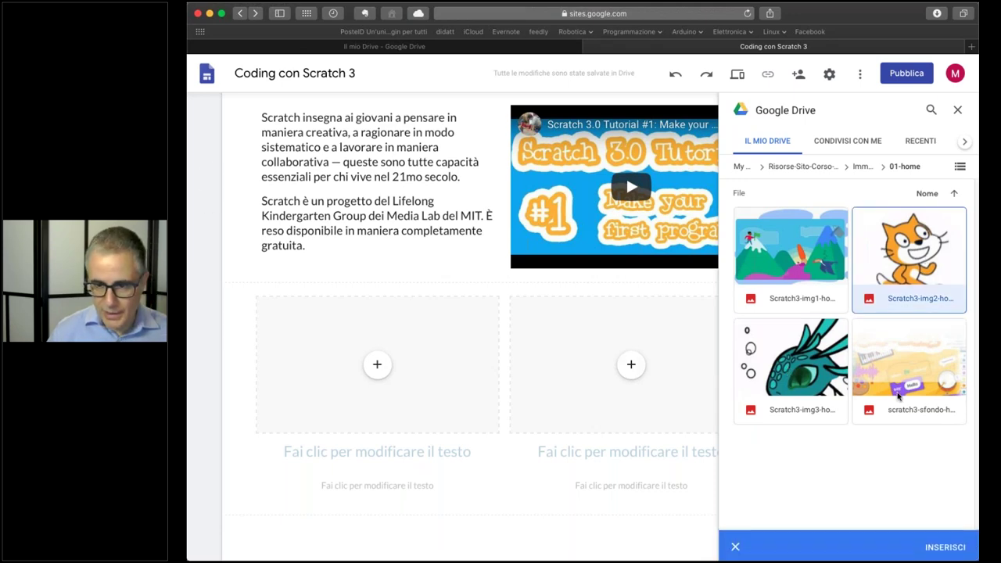
{"action": "left_click", "coordinate": [948, 547]}
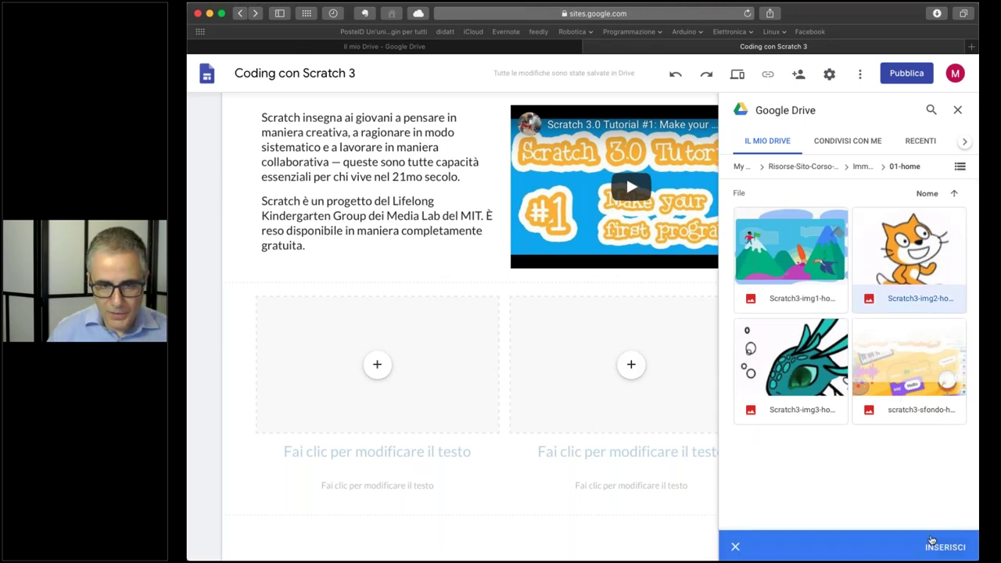
Fill the right image placeholder with the dragon picture Scratch3-img3 from the Drive folder 01-home
{"action": "left_click", "coordinate": [632, 368]}
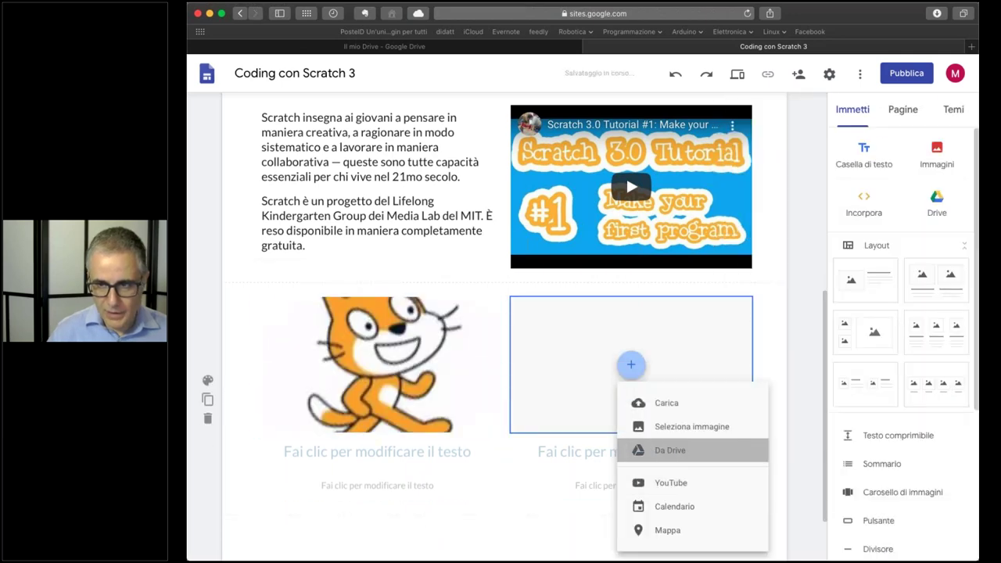
{"action": "left_click", "coordinate": [670, 450]}
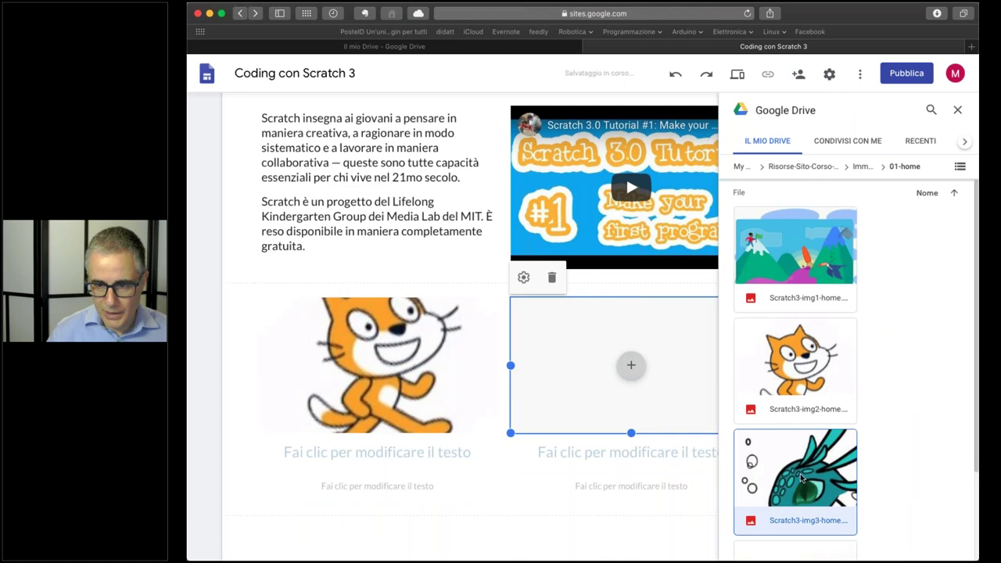
{"action": "left_click", "coordinate": [791, 490]}
{"action": "left_click", "coordinate": [945, 547]}
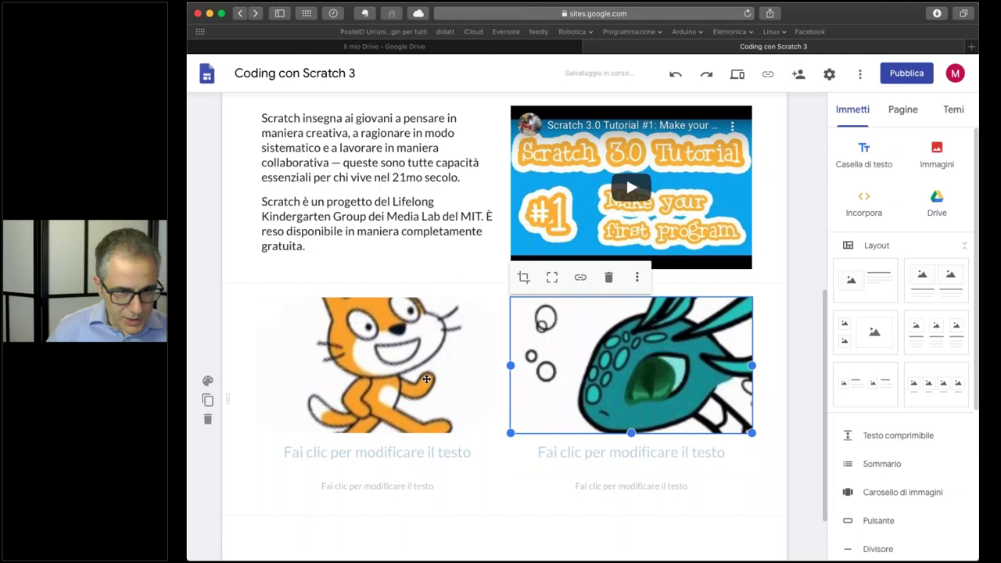
Narrow the cat image and caption group from its outer left edge until the whole cat fits in the frame
{"action": "left_click", "coordinate": [296, 364]}
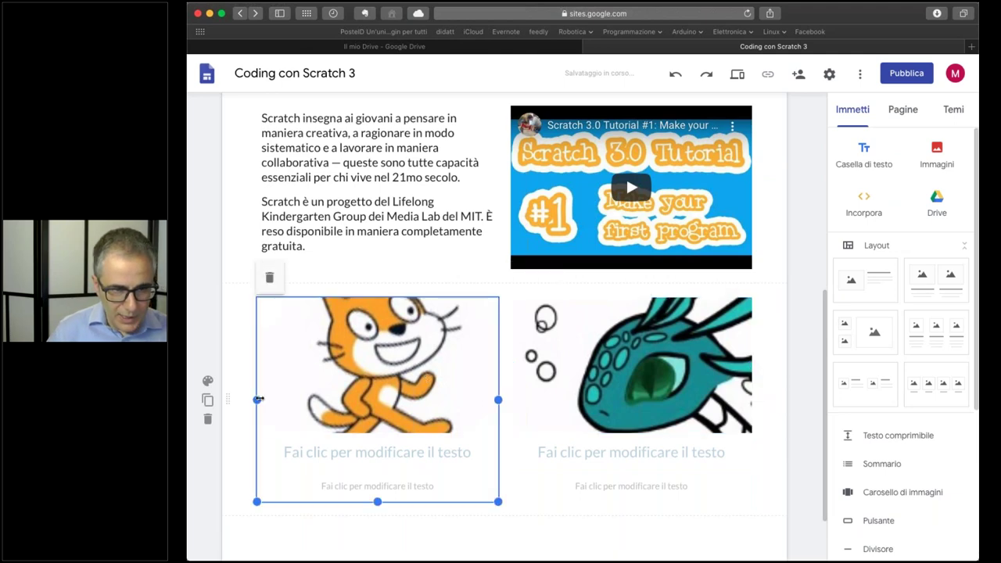
{"action": "left_click_drag", "start_coordinate": [258, 399], "coordinate": [382, 394]}
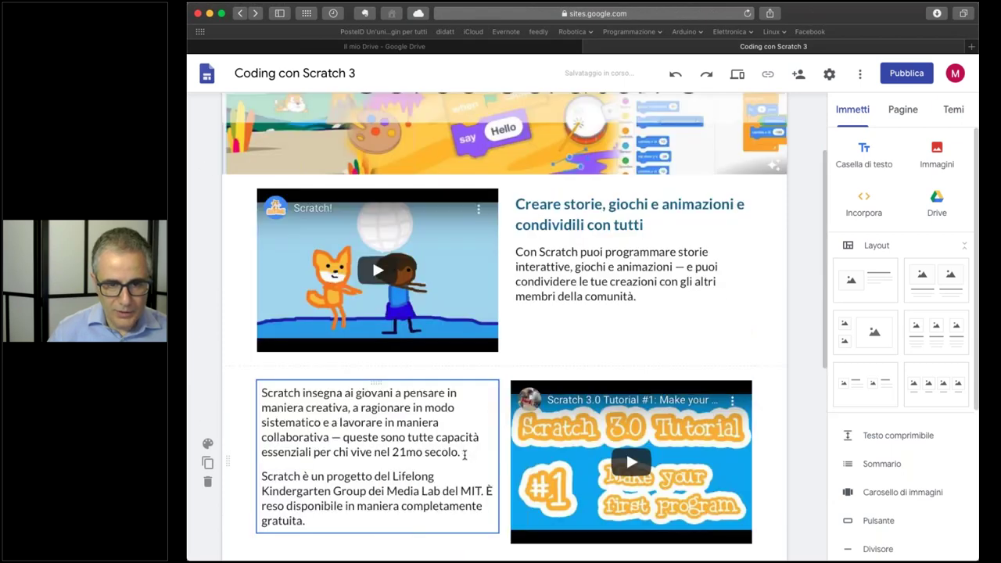
{"action": "scroll", "coordinate": [384, 326], "scroll_direction": "down", "scroll_amount": 3}
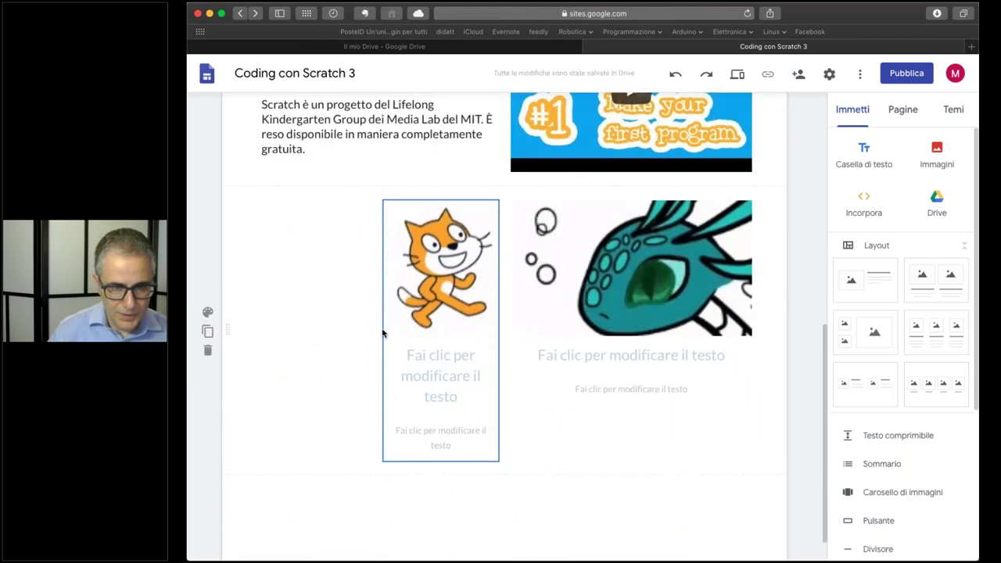
{"action": "left_click", "coordinate": [399, 323]}
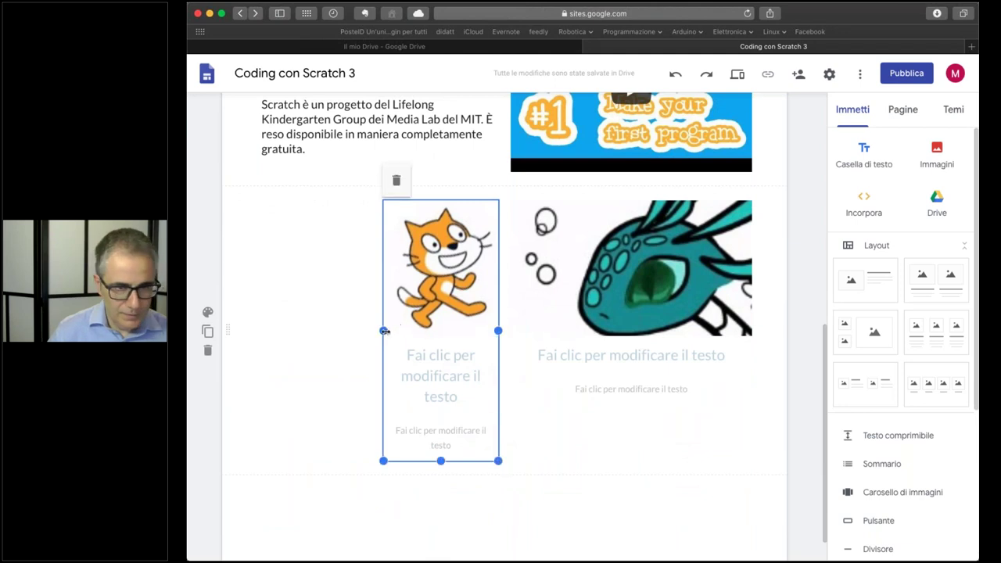
{"action": "left_click_drag", "start_coordinate": [383, 330], "coordinate": [338, 329]}
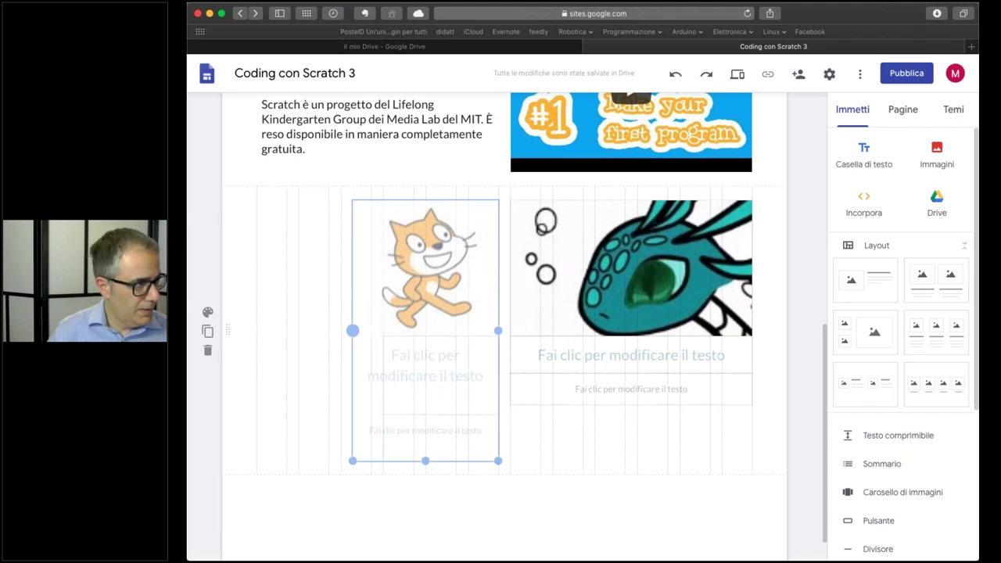
{"action": "left_click_drag", "start_coordinate": [353, 330], "coordinate": [330, 330]}
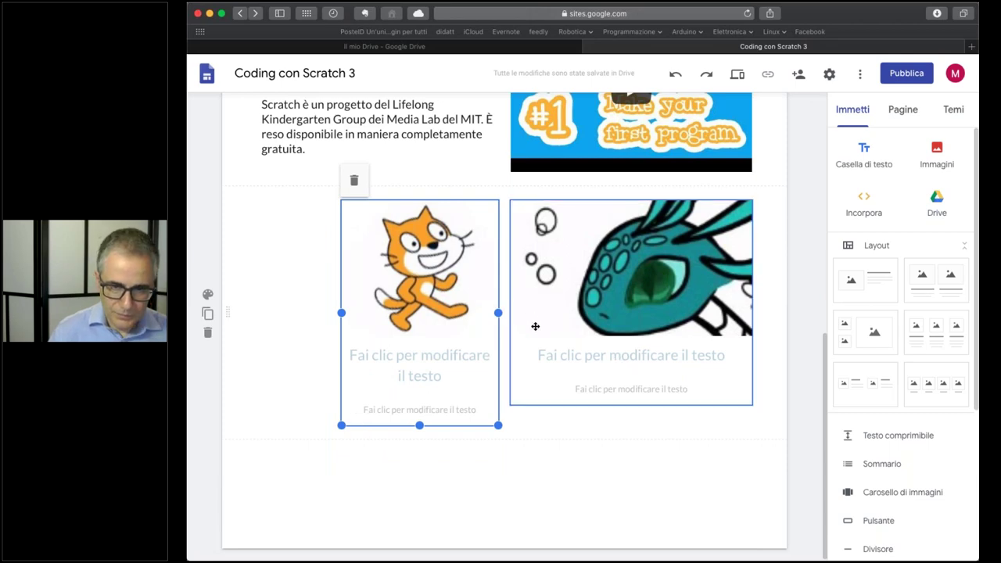
Narrow the dragon image and caption group from its outer right edge to match the cat group's width
{"action": "left_click", "coordinate": [539, 381]}
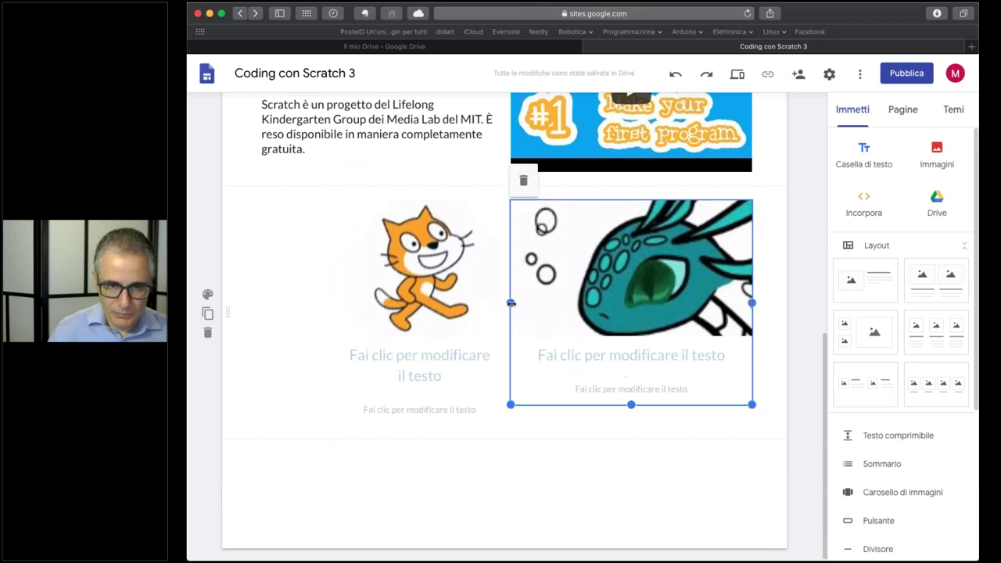
{"action": "left_click_drag", "start_coordinate": [510, 302], "coordinate": [593, 308]}
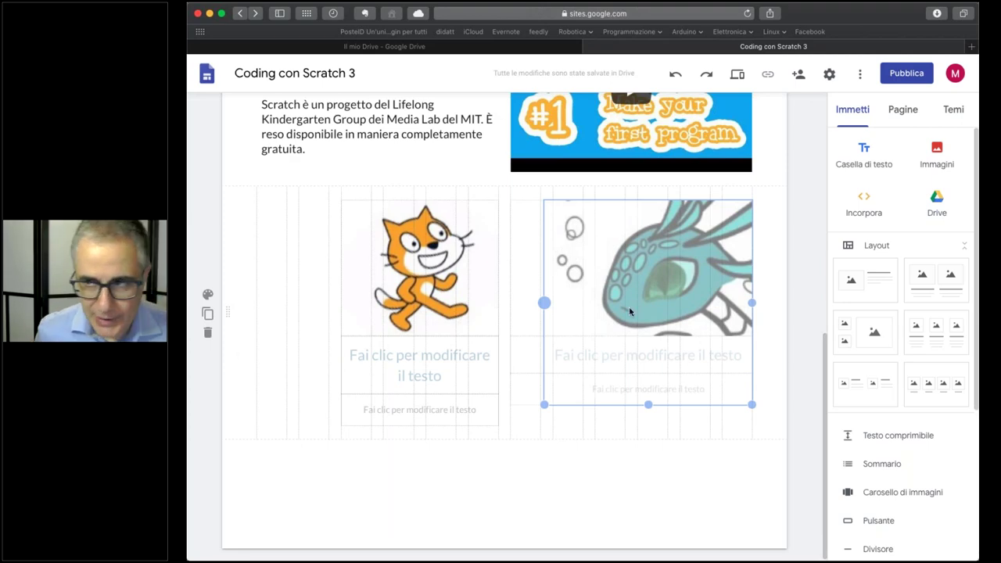
{"action": "mouse_move", "coordinate": [629, 311]}
{"action": "left_mouse_down"}
{"action": "mouse_move", "coordinate": [637, 301]}
{"action": "mouse_move", "coordinate": [624, 300]}
{"action": "mouse_move", "coordinate": [632, 307]}
{"action": "left_mouse_up"}
{"action": "left_click", "coordinate": [691, 302]}
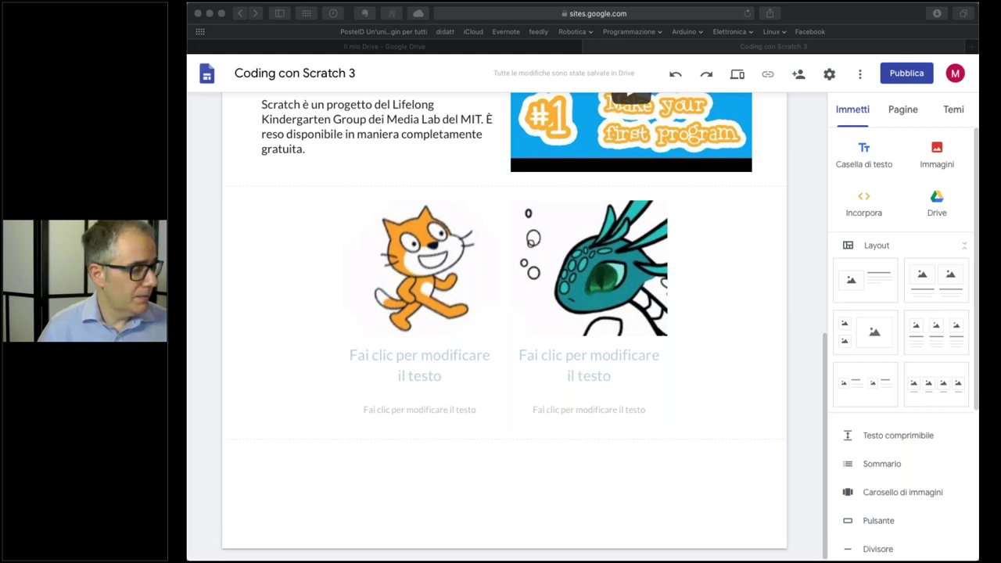
Insert the bold linked subheading "Inizia a creare" under the cat image, without an extra blank line
{"action": "left_click", "coordinate": [424, 362]}
{"action": "type", "text": "Inizia a creare"}
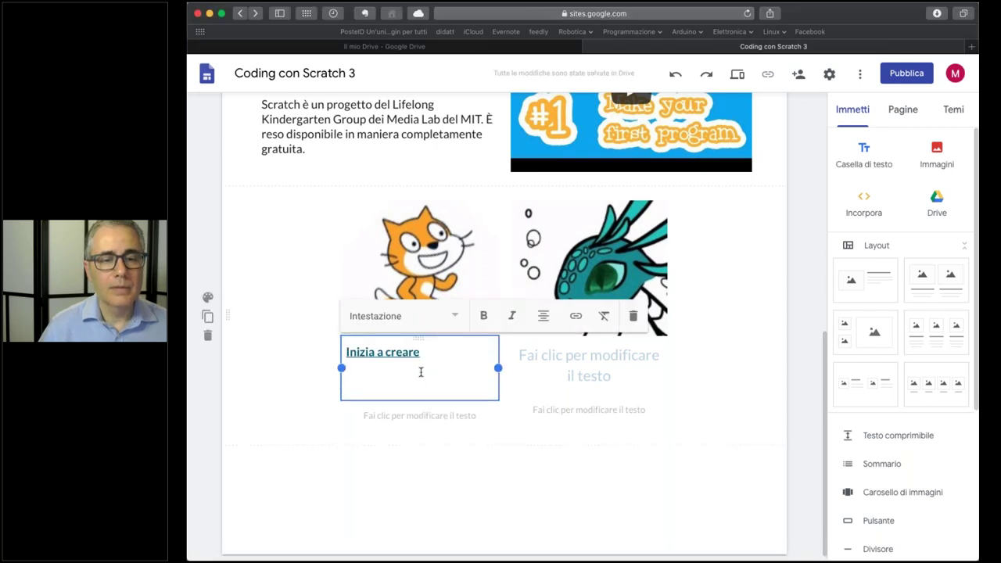
{"action": "key", "text": "BackSpace"}
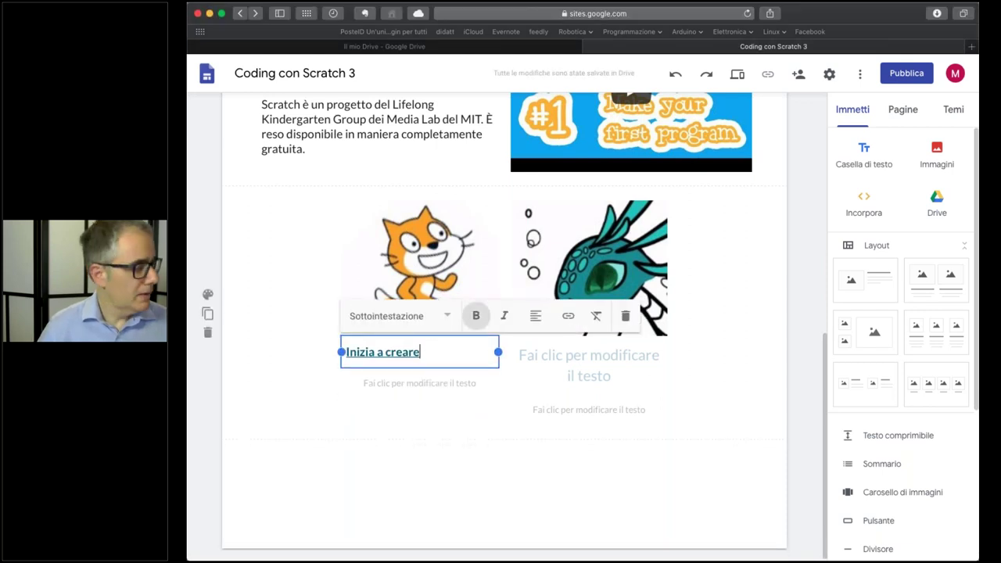
Add "Crea fantastici programmi e condividili con i tuoi compagni di classe" as the cat's description and centre the "Inizia a creare" heading
{"action": "key", "text": "super+Tab"}
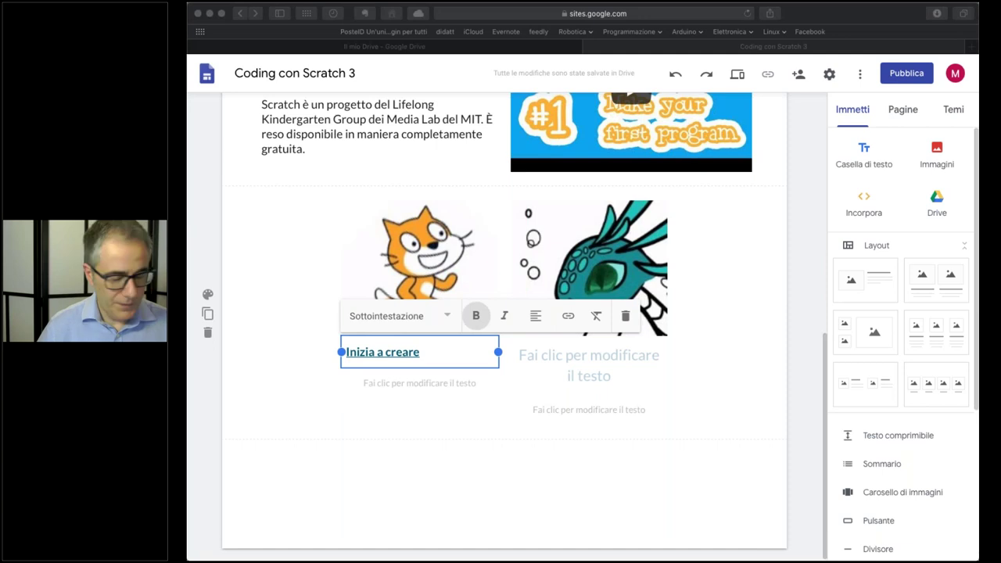
{"action": "left_click", "coordinate": [447, 381]}
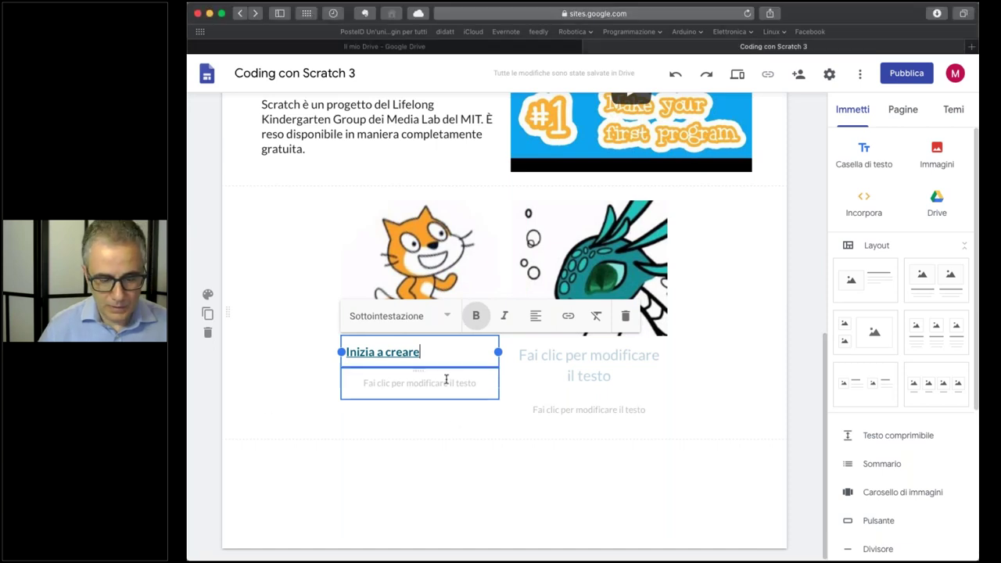
{"action": "type", "text": "Crea i tuoi programmi e condividili con i tuoi compagni di classe"}
{"action": "left_click", "coordinate": [367, 350]}
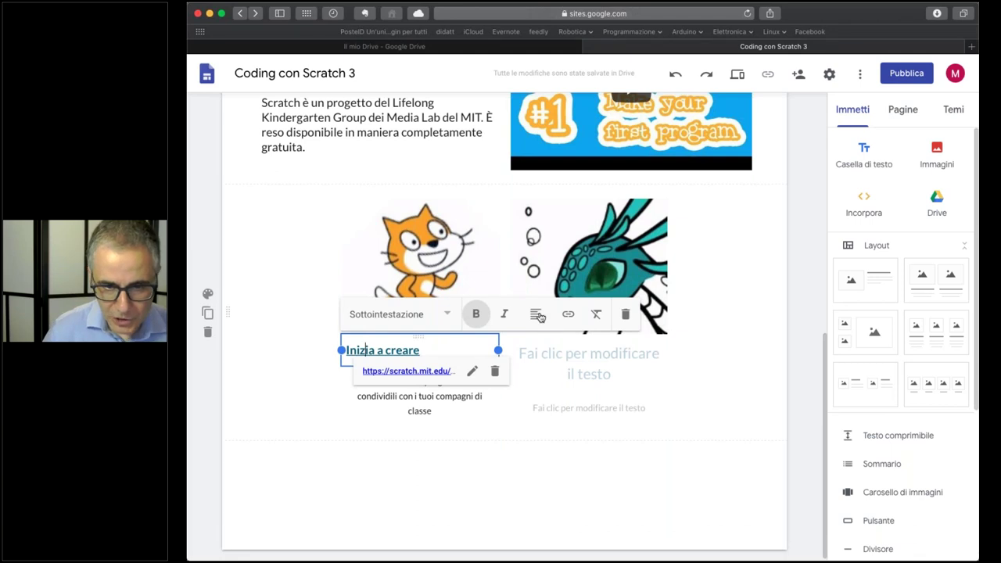
{"action": "left_click", "coordinate": [537, 314]}
{"action": "left_click", "coordinate": [535, 351]}
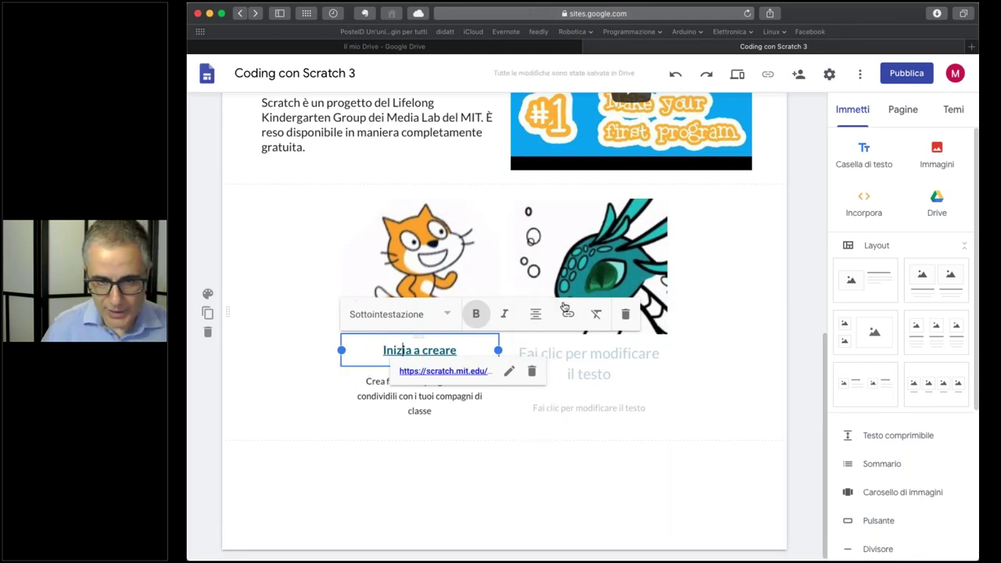
{"action": "left_click", "coordinate": [398, 404]}
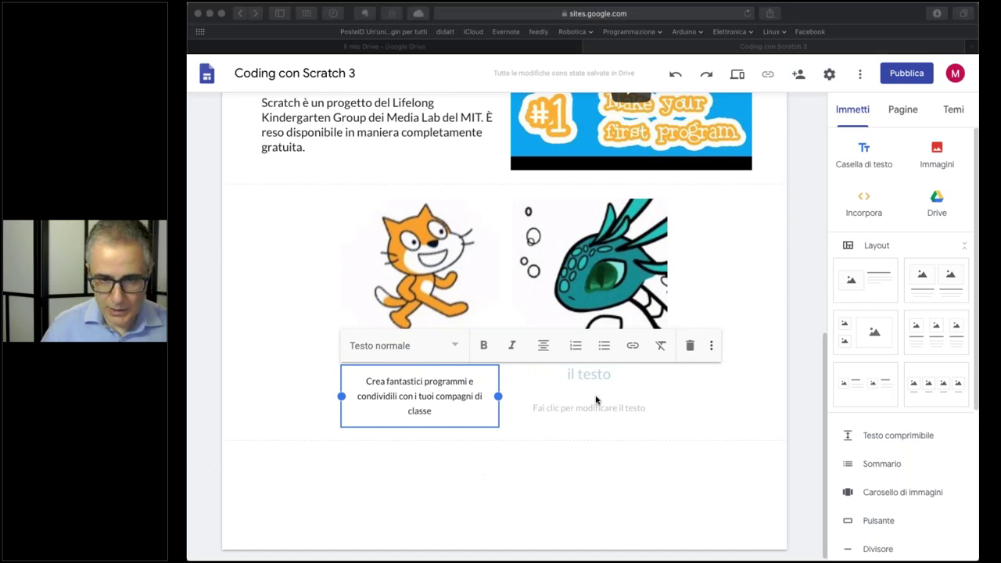
Insert the bold linked subheading "Unisciti" under the dragon image and centre it
{"action": "left_click", "coordinate": [590, 354]}
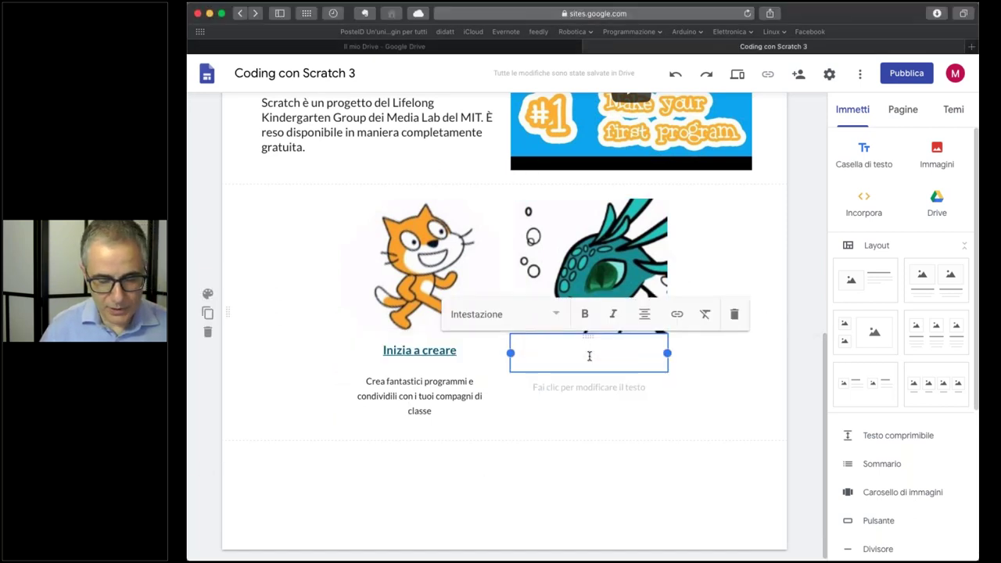
{"action": "type", "text": "Unisciti"}
{"action": "key", "text": "super+alt+3"}
{"action": "left_click", "coordinate": [642, 314]}
{"action": "left_click", "coordinate": [635, 353]}
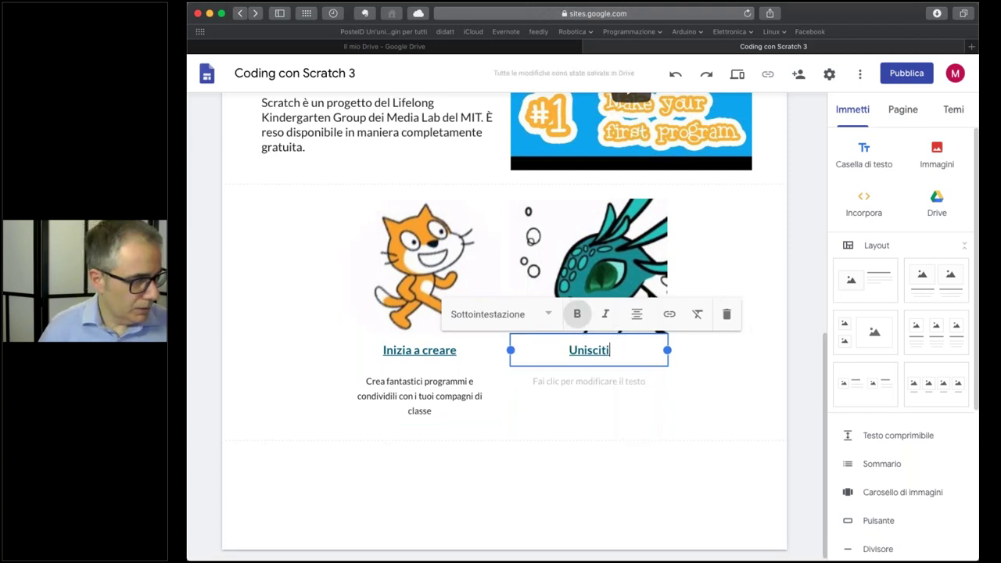
Add the description "Unisciti alla comunità per essere aggiornati ed avere supporto" below the "Unisciti" heading
{"action": "key", "text": "super+Tab"}
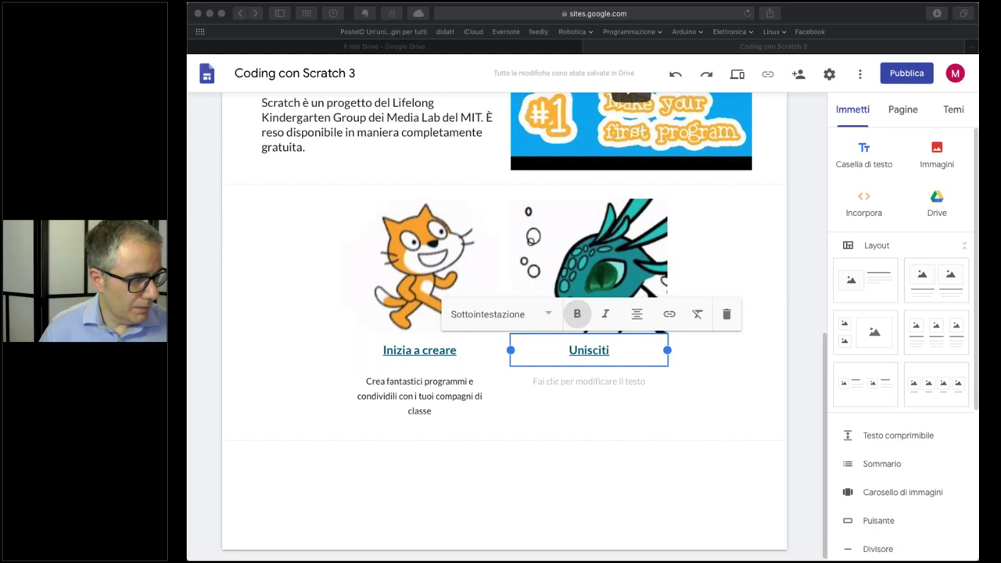
{"action": "left_click", "coordinate": [636, 393]}
{"action": "type", "text": "Unisciti alla comunità per essere aggiornati ed avere supporto"}
{"action": "left_click", "coordinate": [586, 439]}
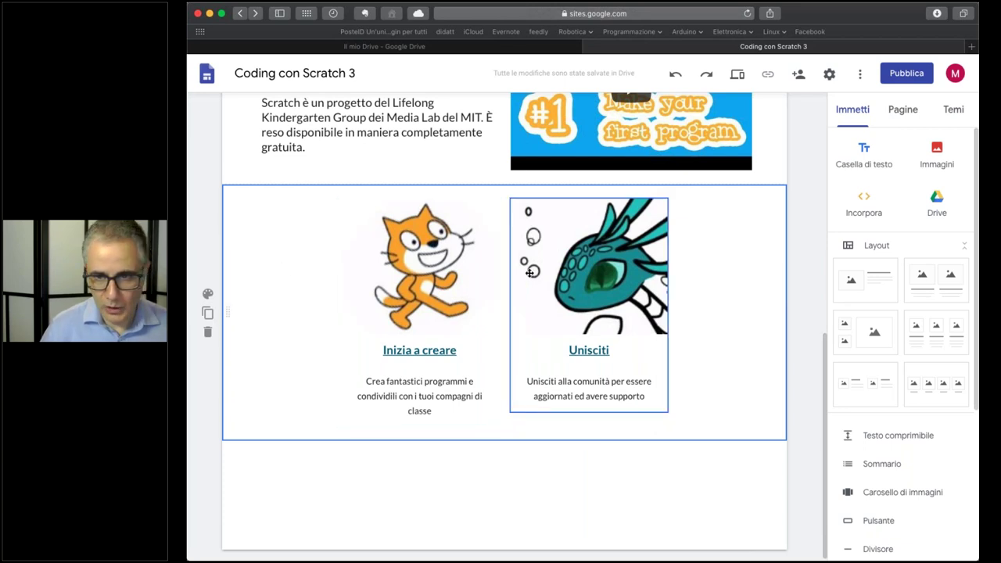
Set the background of the cat and dragon section to Enfasi 2
{"action": "left_click", "coordinate": [208, 296]}
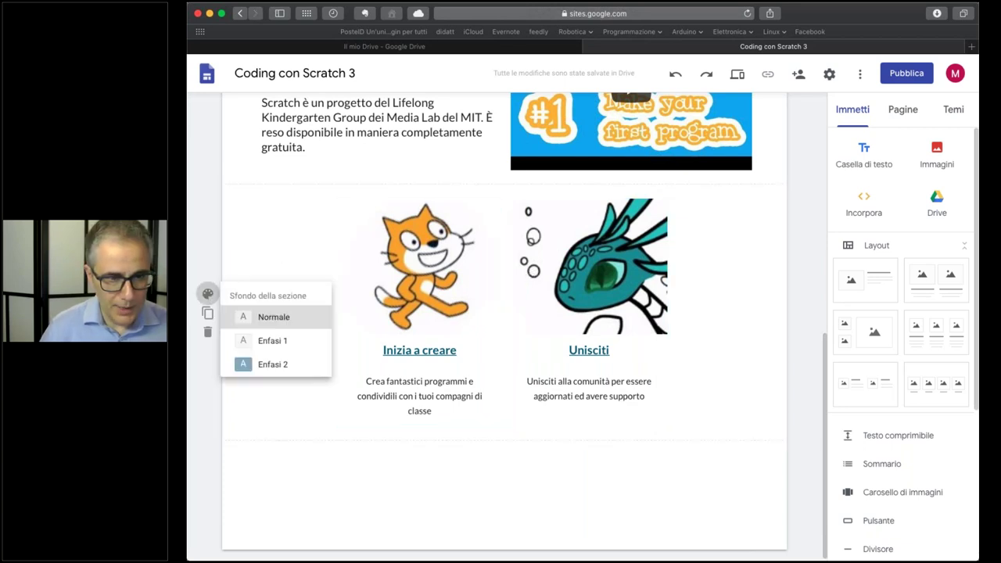
{"action": "left_click", "coordinate": [270, 364]}
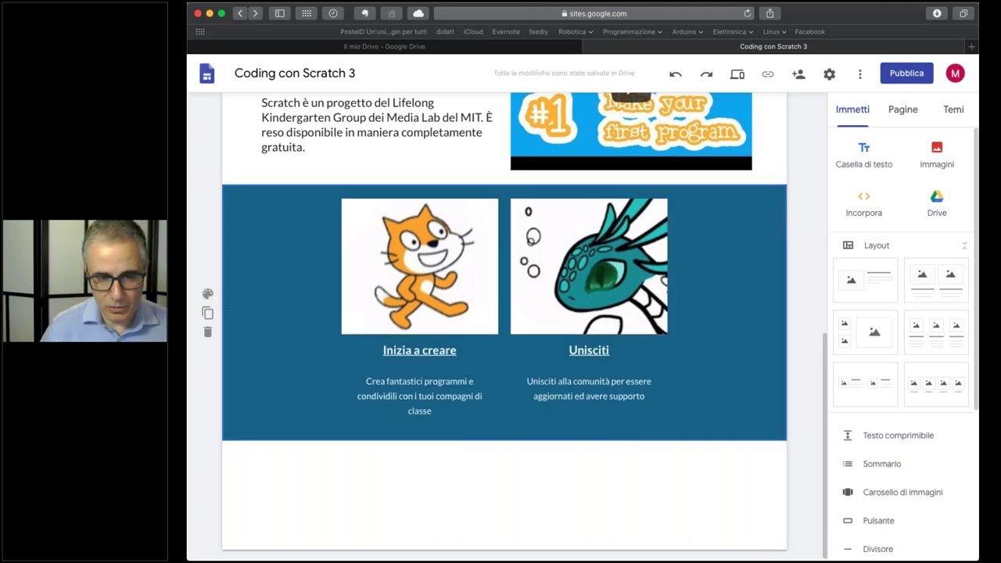
{"action": "scroll", "coordinate": [624, 438], "scroll_direction": "up", "scroll_amount": 3}
{"action": "scroll", "coordinate": [595, 376], "scroll_direction": "down", "scroll_amount": 3}
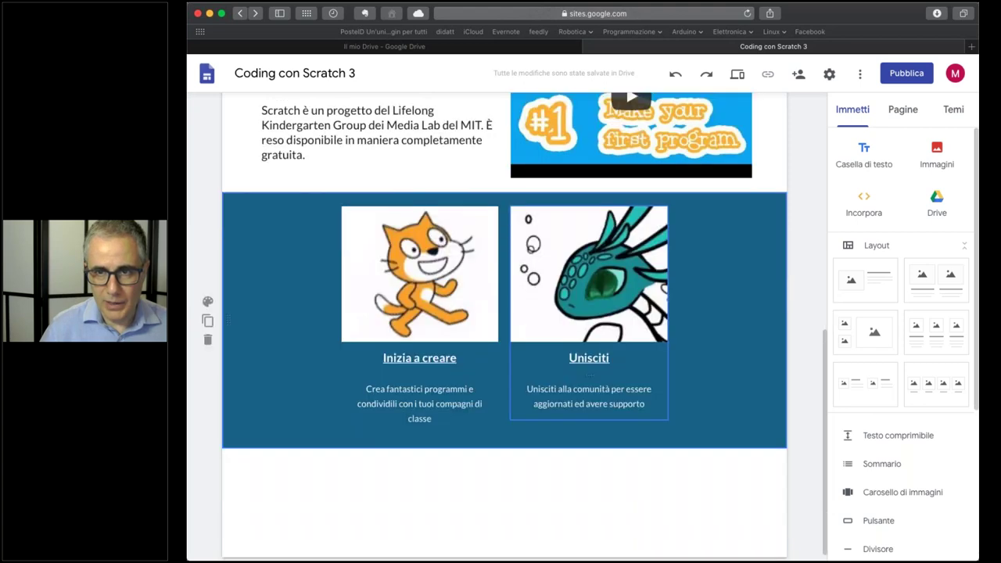
Preview the home page in the large-screen layout from the header down to the image section, and close the preview
{"action": "left_click", "coordinate": [737, 73]}
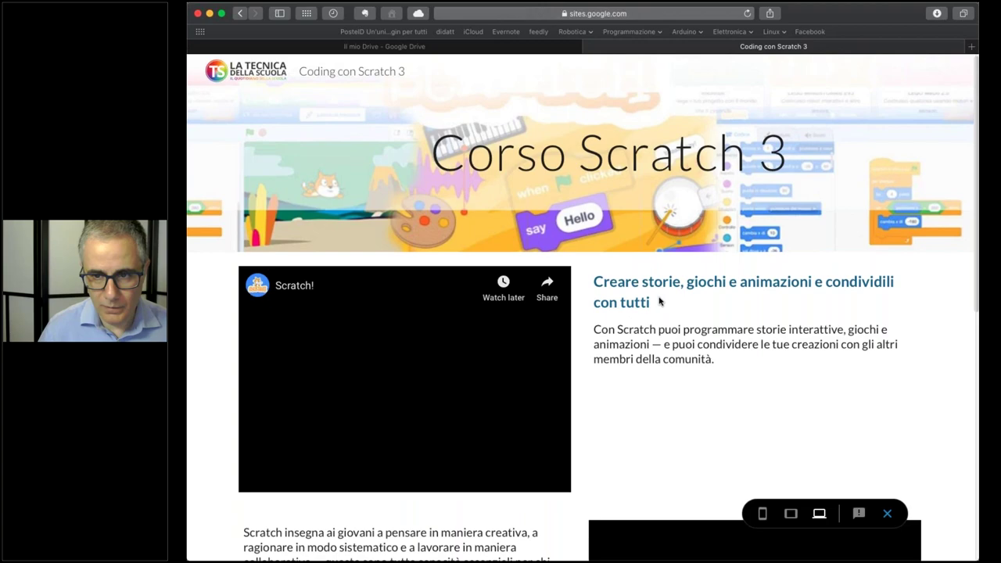
{"action": "scroll", "coordinate": [660, 302], "scroll_direction": "down", "scroll_amount": 5}
{"action": "scroll", "coordinate": [659, 302], "scroll_direction": "down", "scroll_amount": 7}
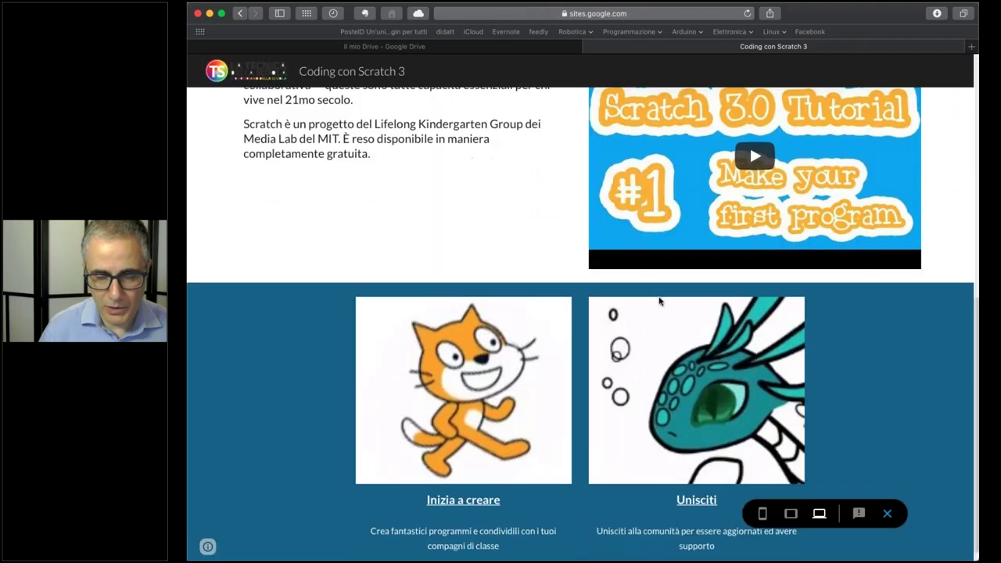
{"action": "scroll", "coordinate": [880, 166], "scroll_direction": "up", "scroll_amount": 5}
{"action": "scroll", "coordinate": [879, 165], "scroll_direction": "up", "scroll_amount": 8}
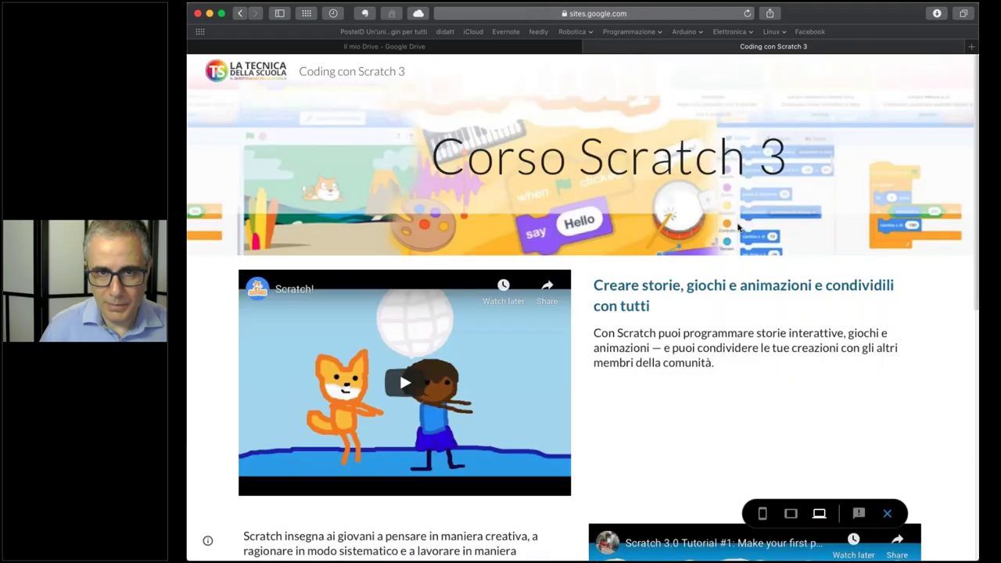
{"action": "left_click", "coordinate": [887, 513]}
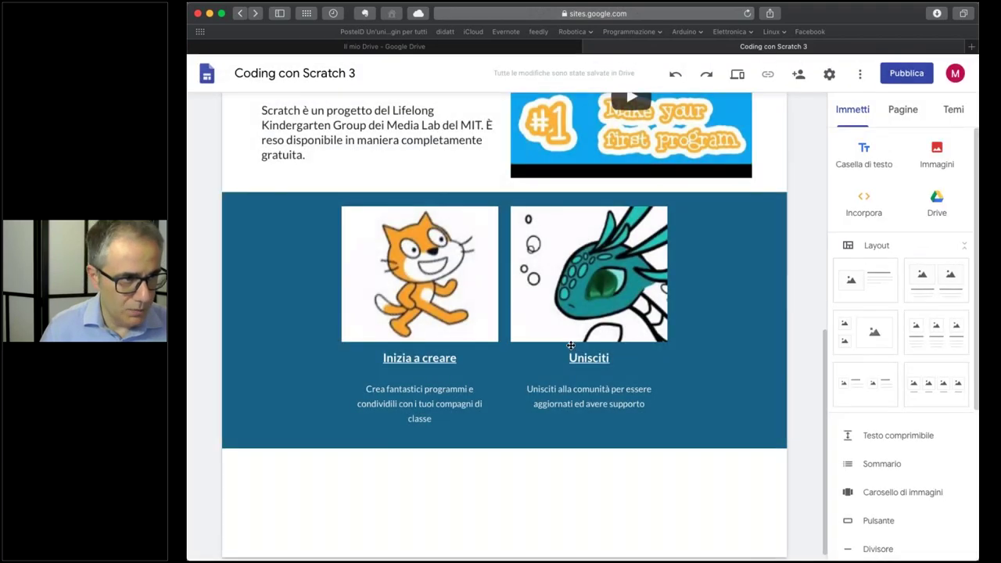
Add a text box below the image section with a centred credit line linking the teacher's name and "Tecnica della Scuola"
{"action": "scroll", "coordinate": [587, 309], "scroll_direction": "down", "scroll_amount": 1}
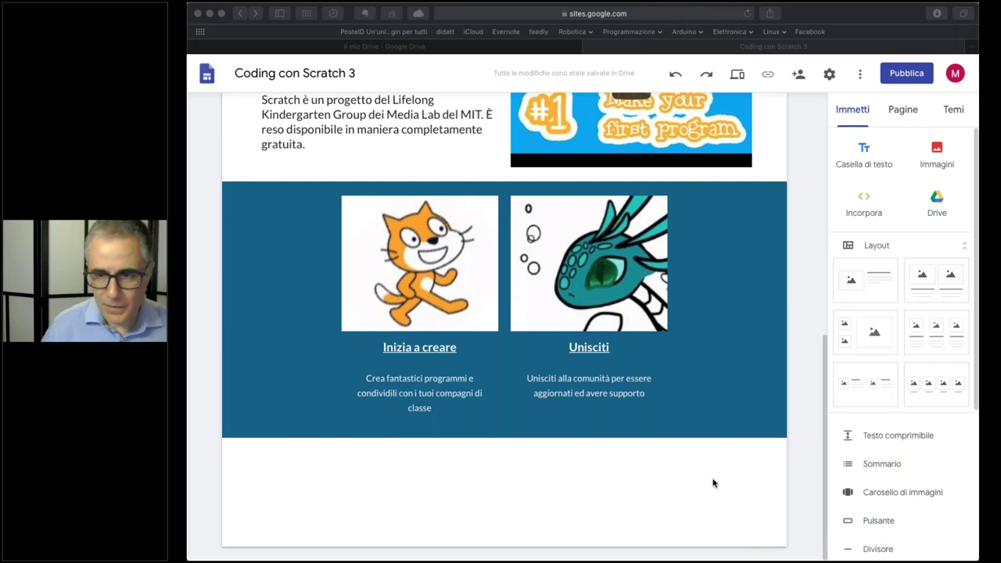
{"action": "left_click", "coordinate": [864, 153]}
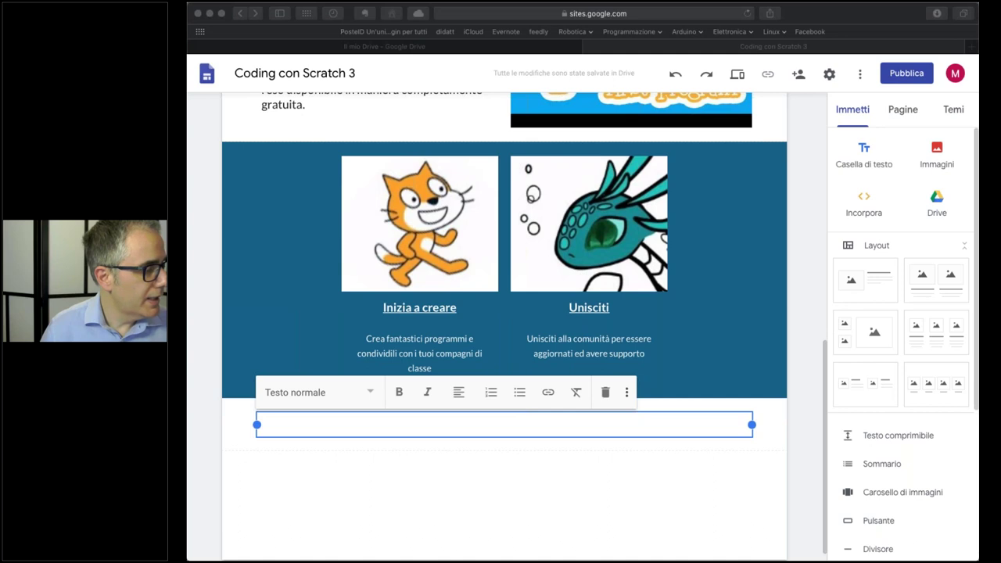
{"action": "left_click", "coordinate": [529, 421]}
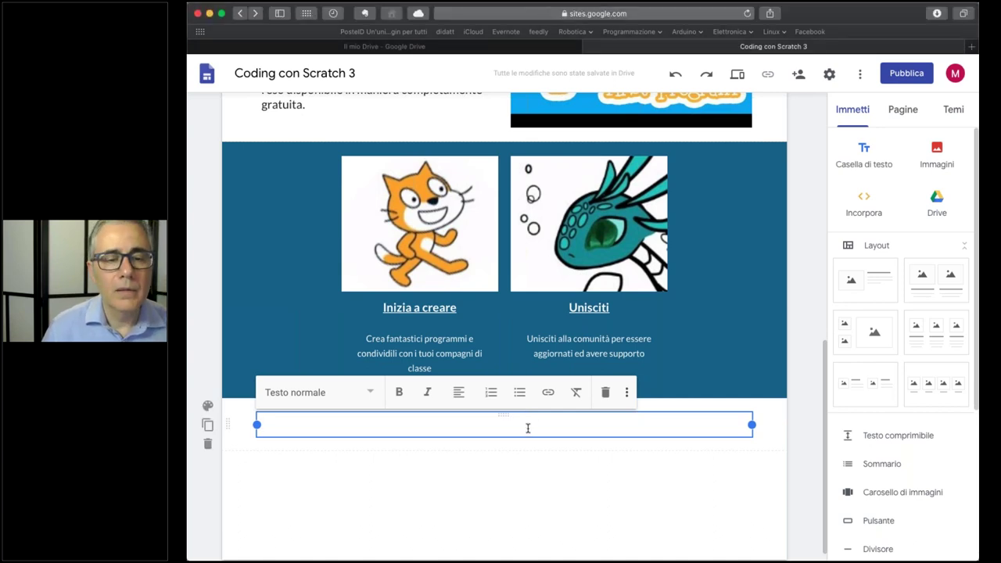
{"action": "type", "text": "Prof. Michele Maffucci - Tecnica della Scuola"}
{"action": "key", "text": "BackSpace"}
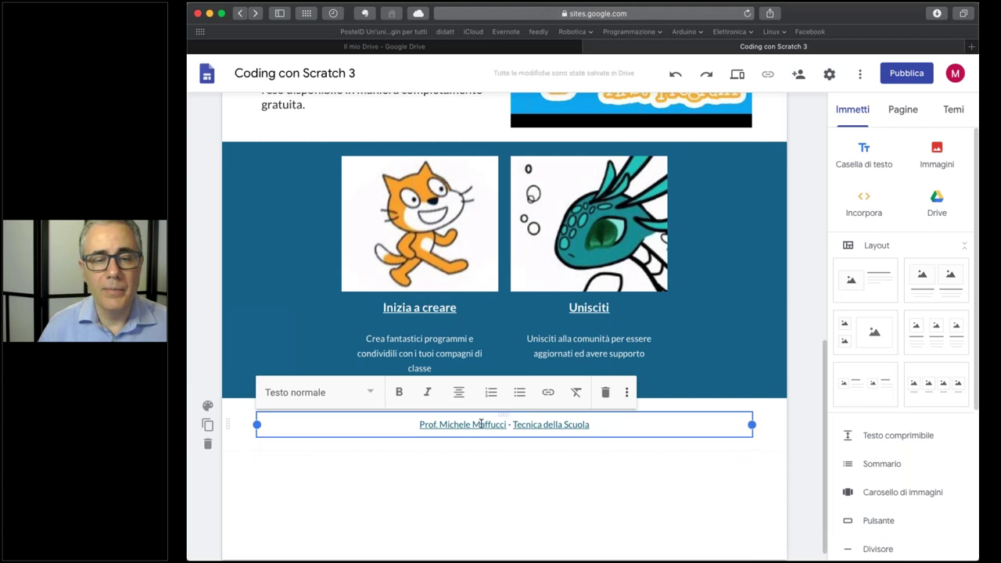
{"action": "left_click", "coordinate": [481, 423]}
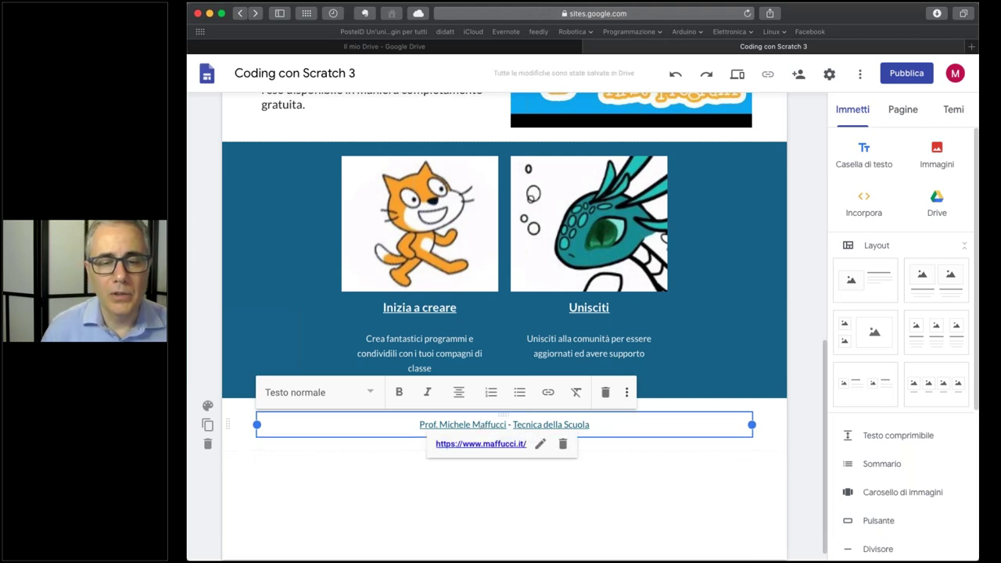
Check the web address behind the "Tecnica della Scuola" link in the credit line, and leave the text box
{"action": "left_click", "coordinate": [544, 424]}
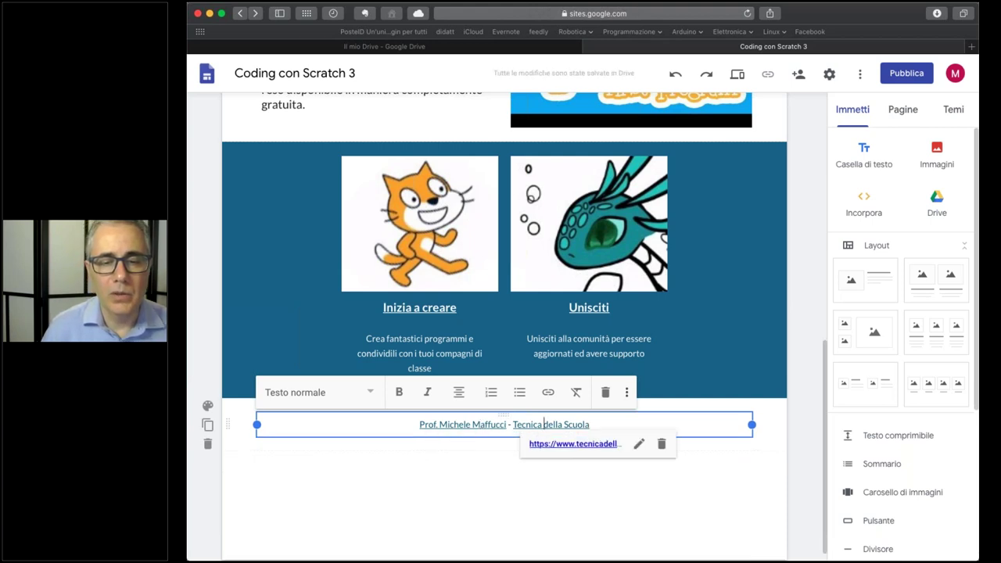
{"action": "left_click", "coordinate": [404, 478]}
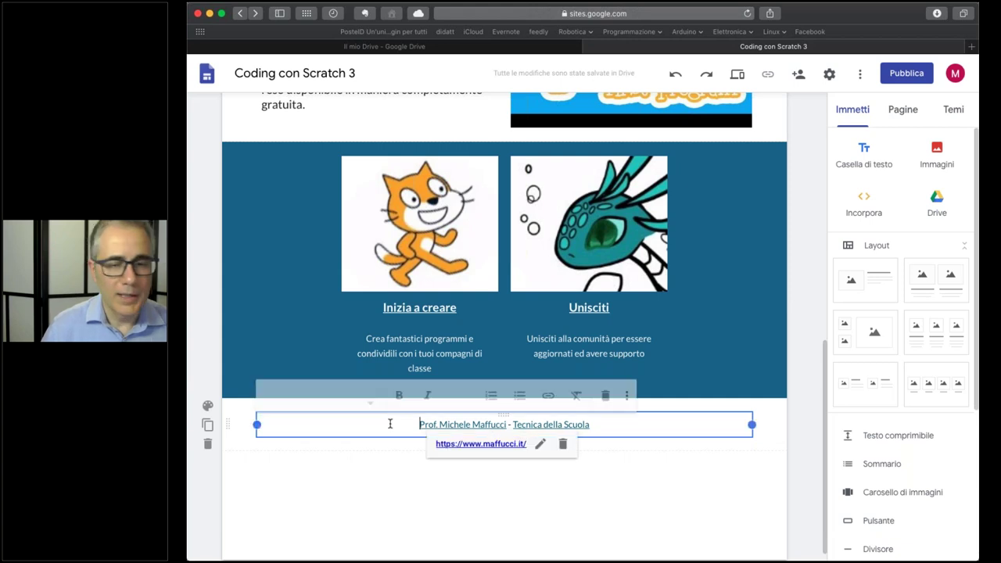
{"action": "triple_click", "coordinate": [389, 423]}
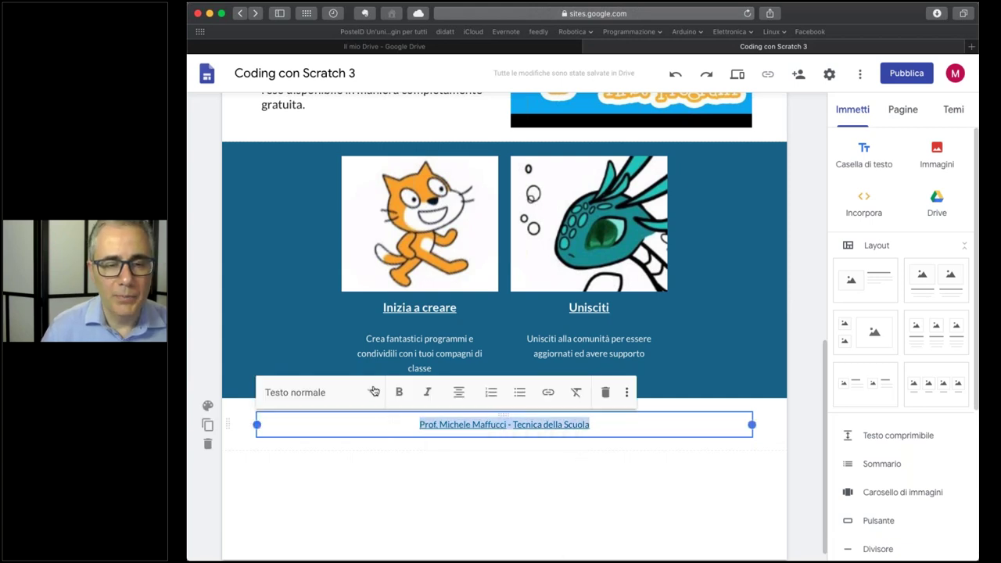
{"action": "left_click", "coordinate": [391, 478]}
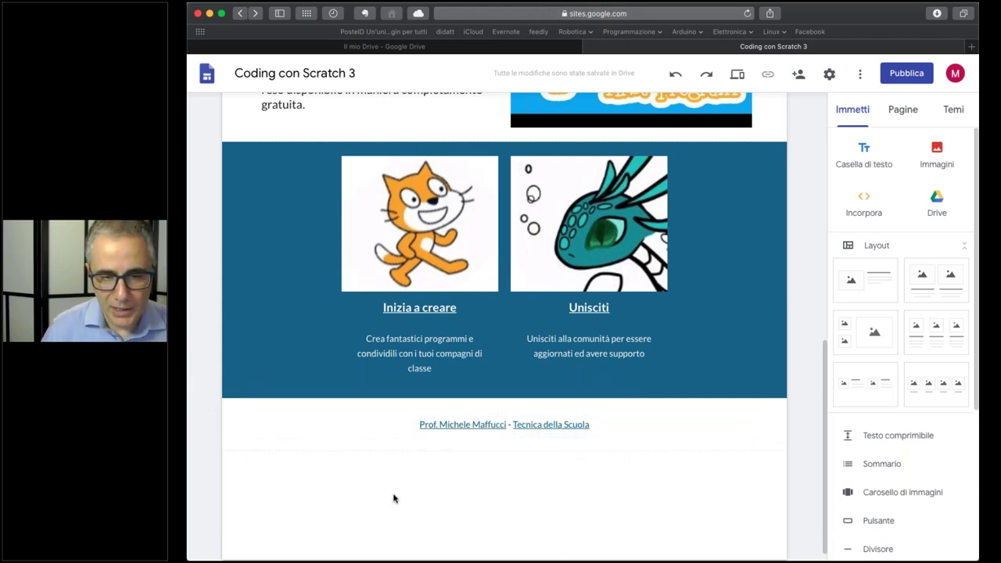
Preview the home page in the large-screen layout down to the credit line, and close the preview
{"action": "left_click", "coordinate": [739, 76]}
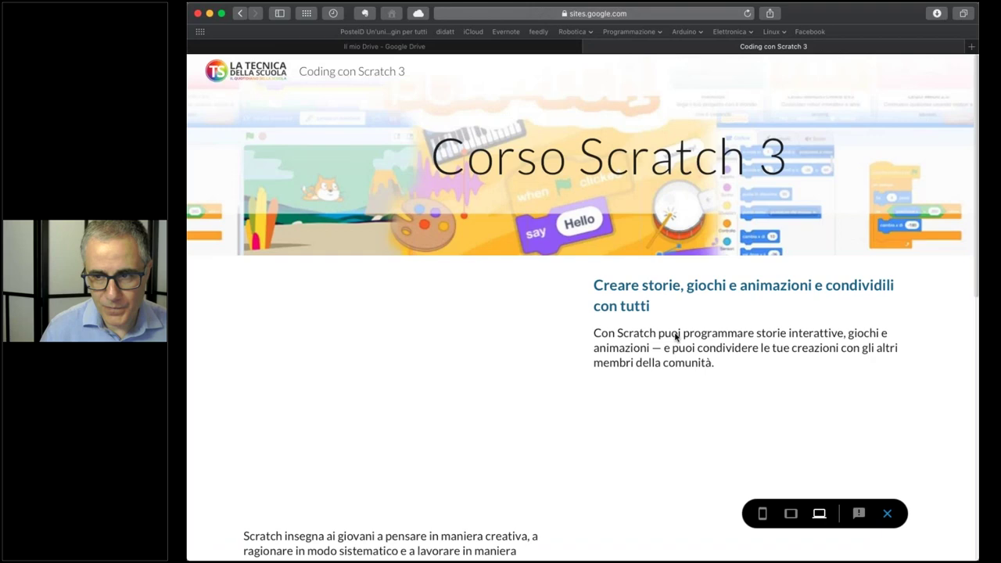
{"action": "scroll", "coordinate": [671, 350], "scroll_direction": "down", "scroll_amount": 10}
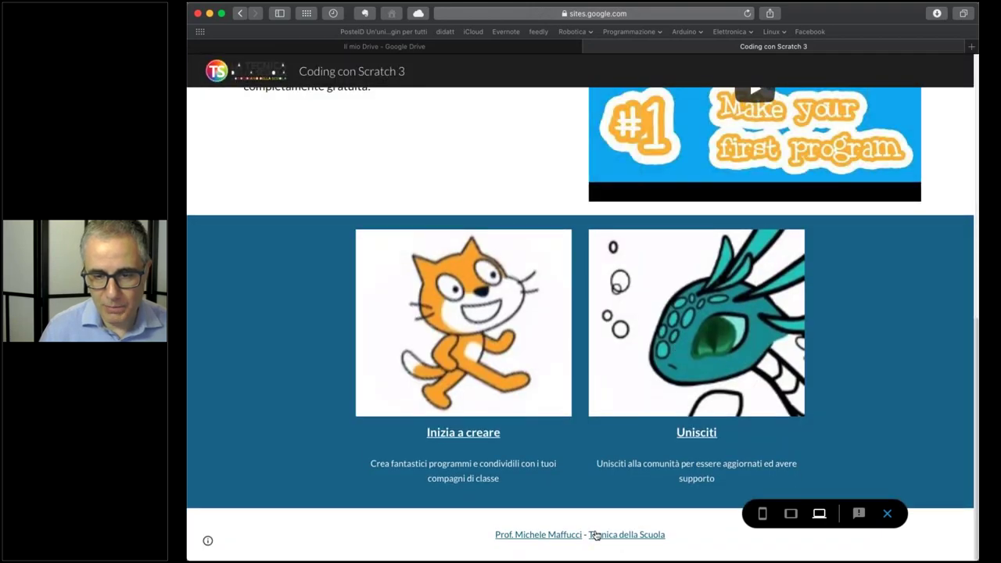
{"action": "scroll", "coordinate": [648, 399], "scroll_direction": "up", "scroll_amount": 10}
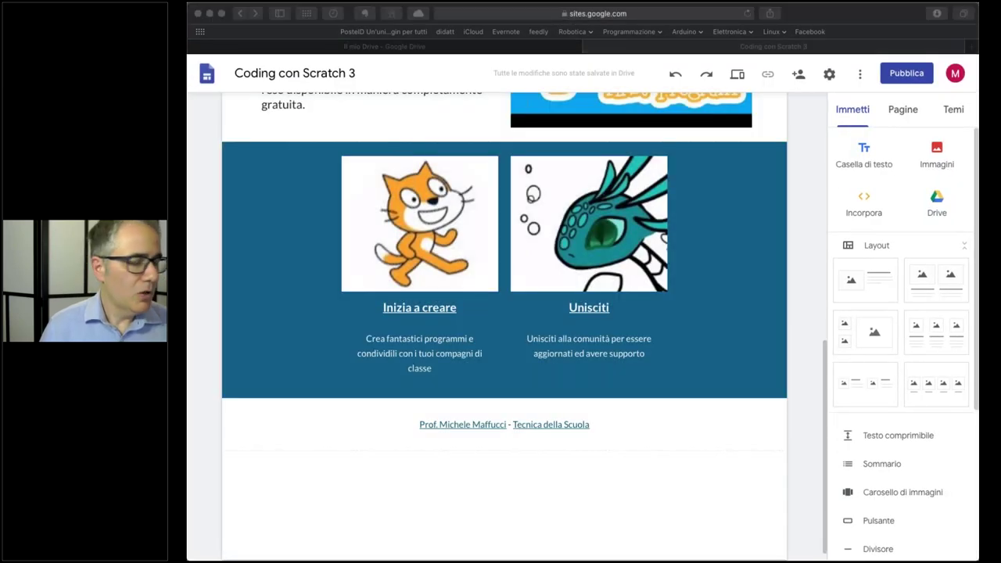
{"action": "left_click", "coordinate": [464, 500]}
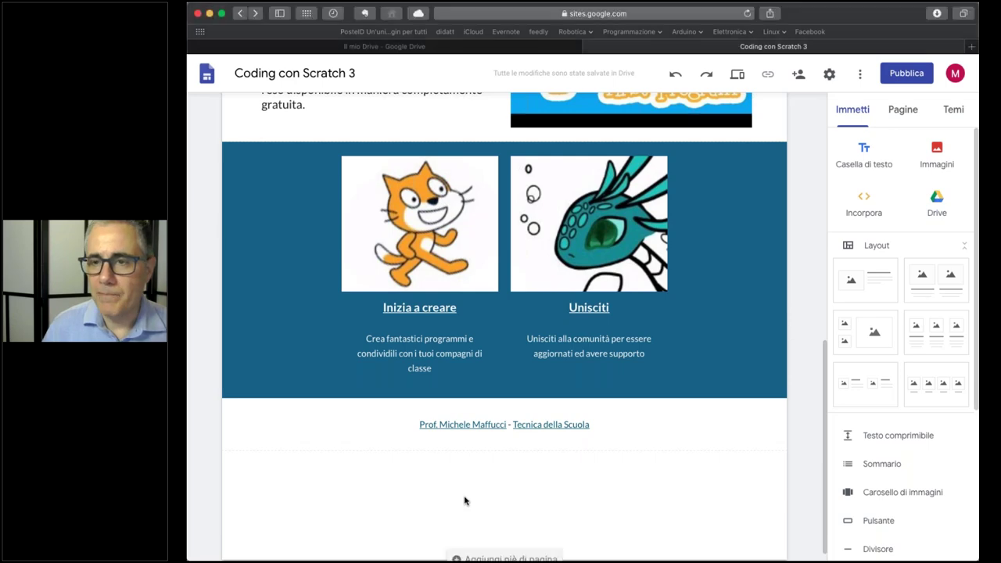
Add a new page named "Risorse" and test the Home page and Risorse links in the site navigation
{"action": "scroll", "coordinate": [465, 500], "scroll_direction": "up", "scroll_amount": 3}
{"action": "scroll", "coordinate": [465, 501], "scroll_direction": "up", "scroll_amount": 8}
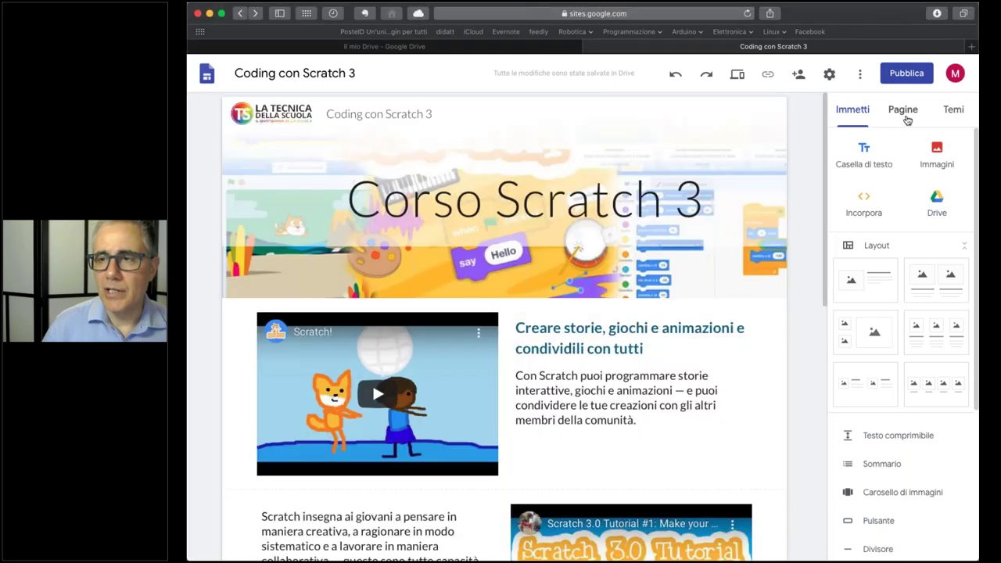
{"action": "left_click", "coordinate": [906, 116]}
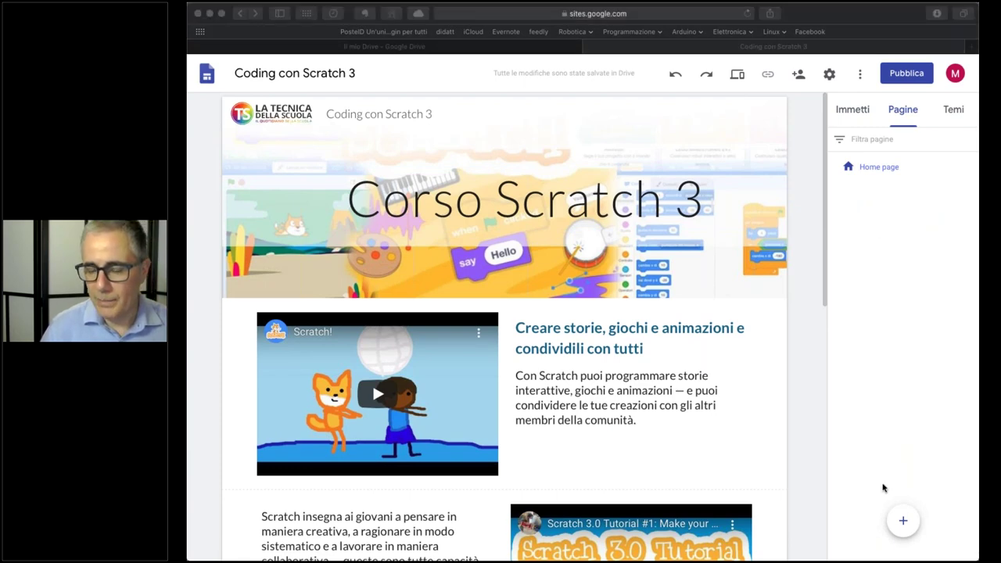
{"action": "left_click", "coordinate": [903, 520]}
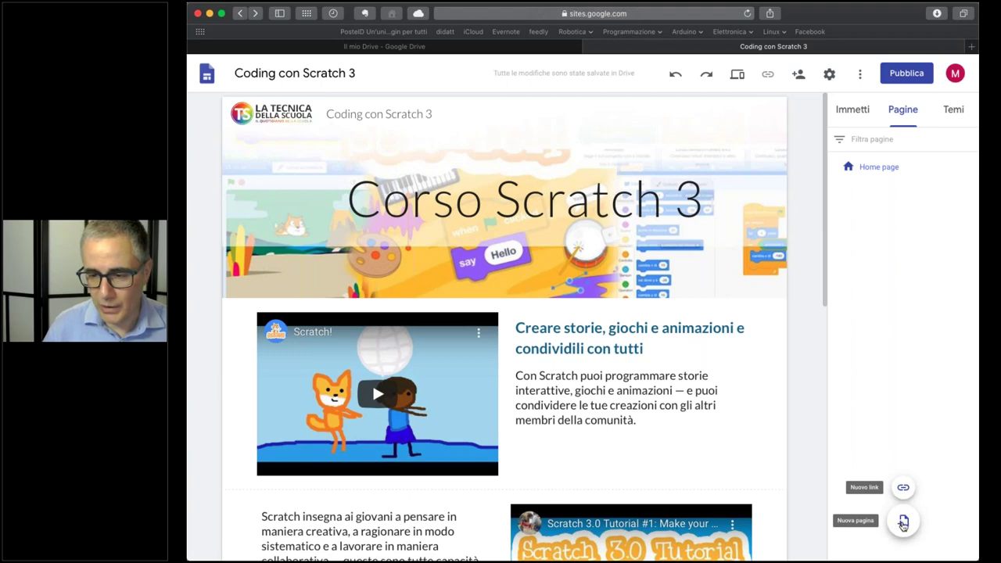
{"action": "left_click", "coordinate": [904, 523]}
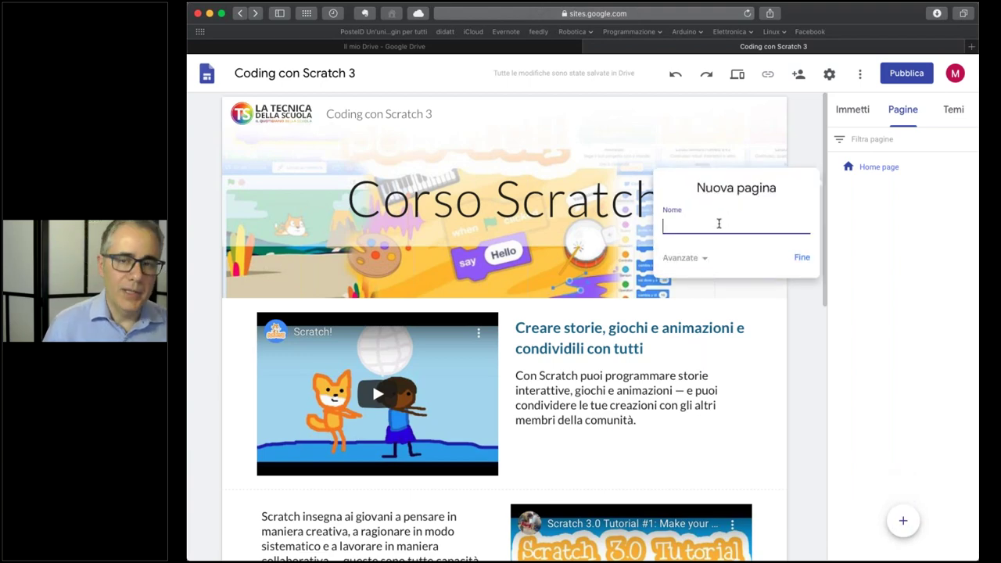
{"action": "type", "text": "Risorse"}
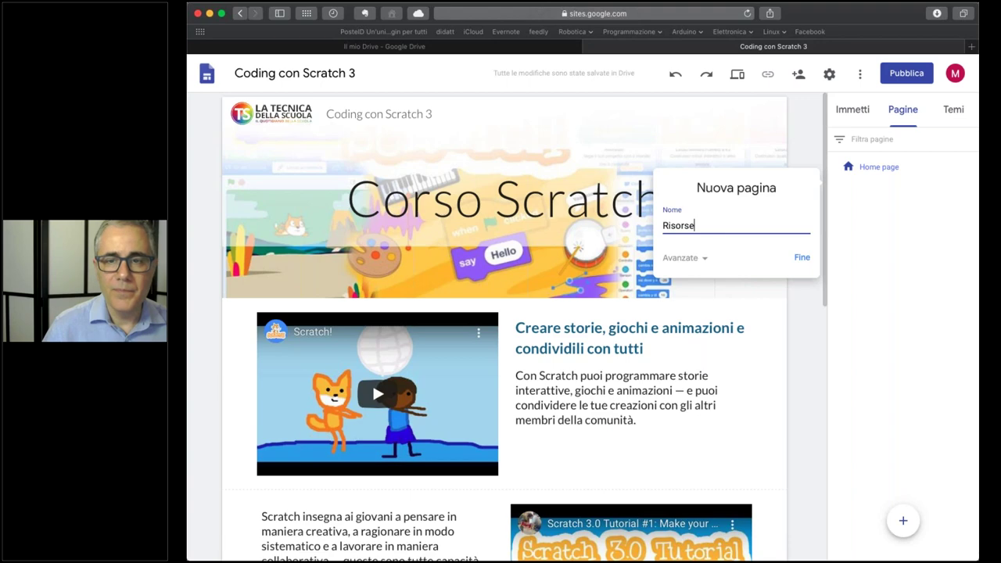
{"action": "key", "text": "Return"}
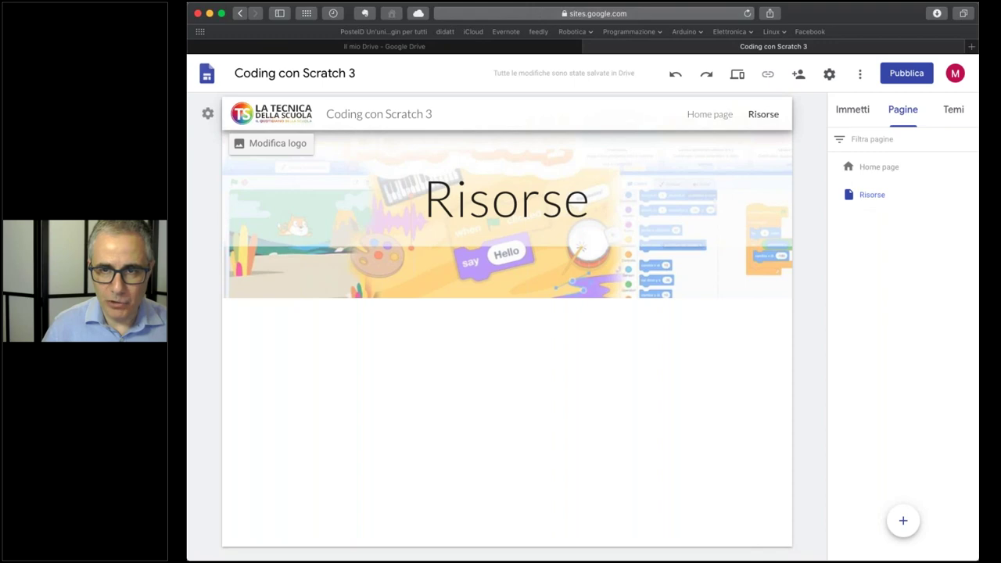
{"action": "left_click", "coordinate": [701, 116]}
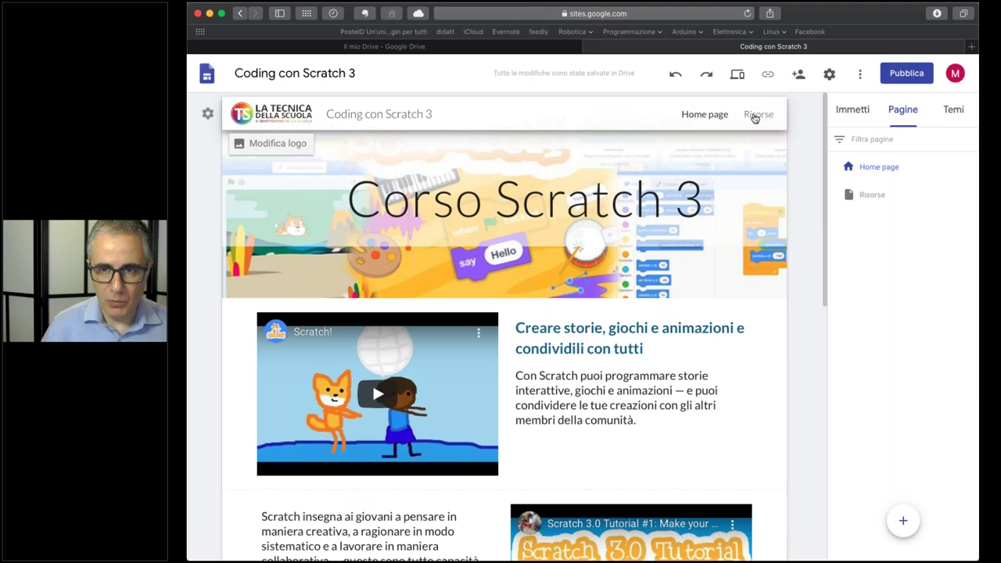
{"action": "left_click", "coordinate": [756, 116]}
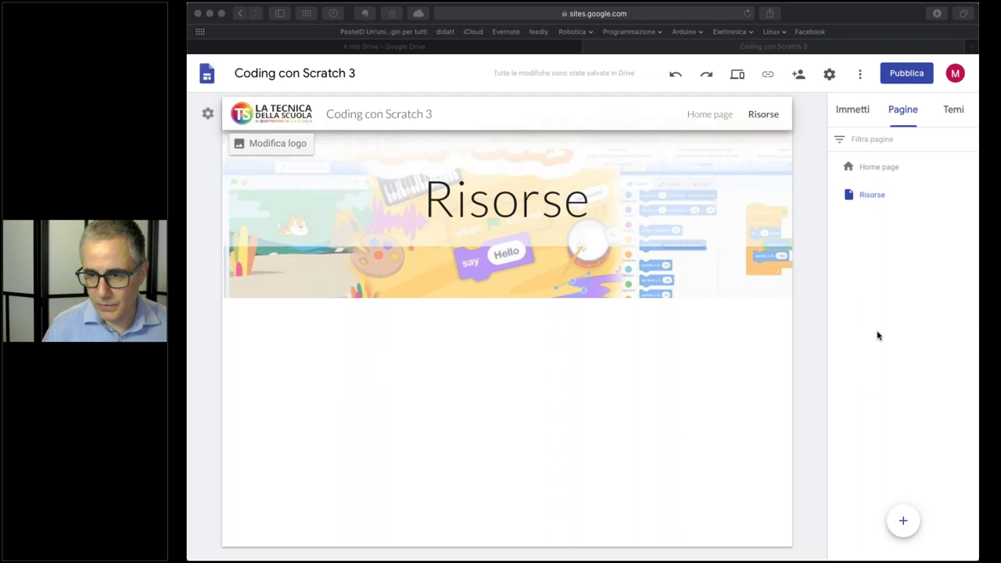
Add a new page named "Slide del corso" to the site
{"action": "left_click", "coordinate": [900, 523]}
{"action": "type", "text": "Slide"}
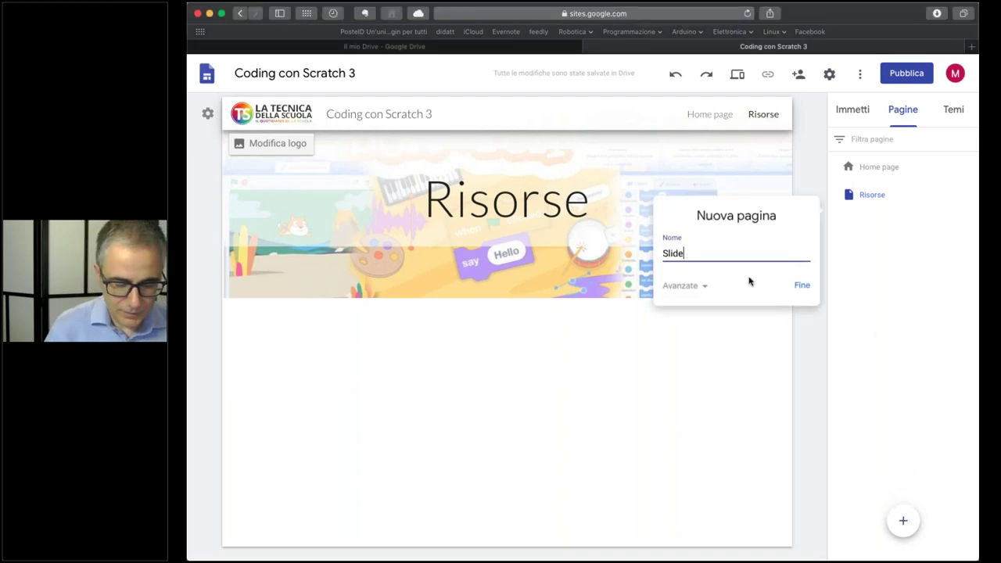
{"action": "type", "text": " del corso"}
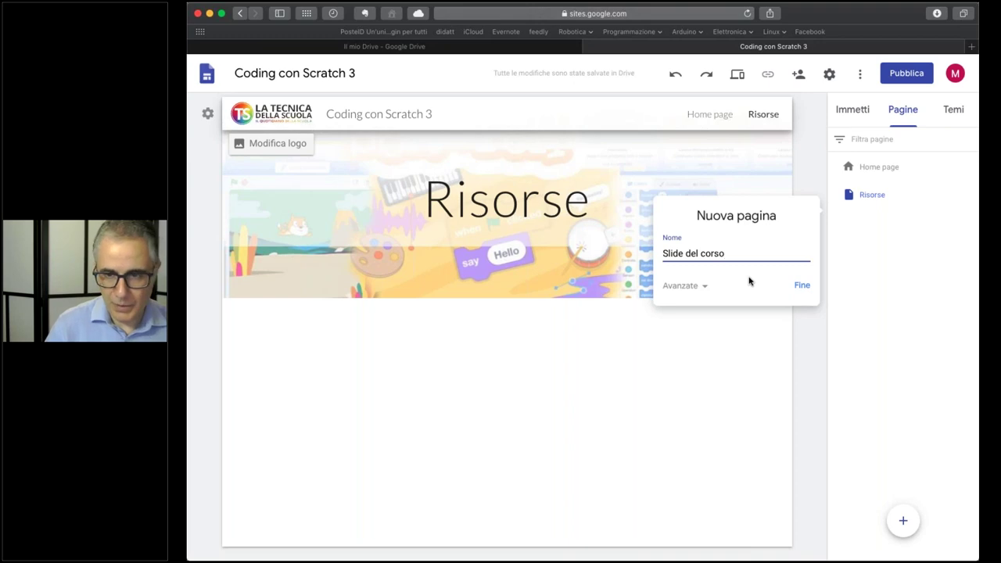
{"action": "key", "text": "Return"}
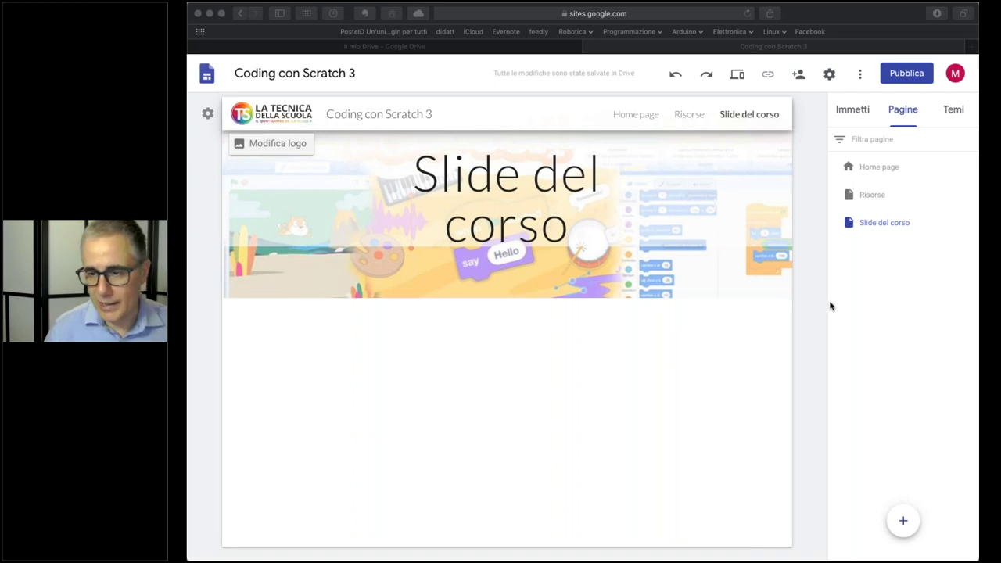
Add a new page named "Dove siamo" to the site
{"action": "left_click", "coordinate": [882, 538]}
{"action": "left_click", "coordinate": [902, 521]}
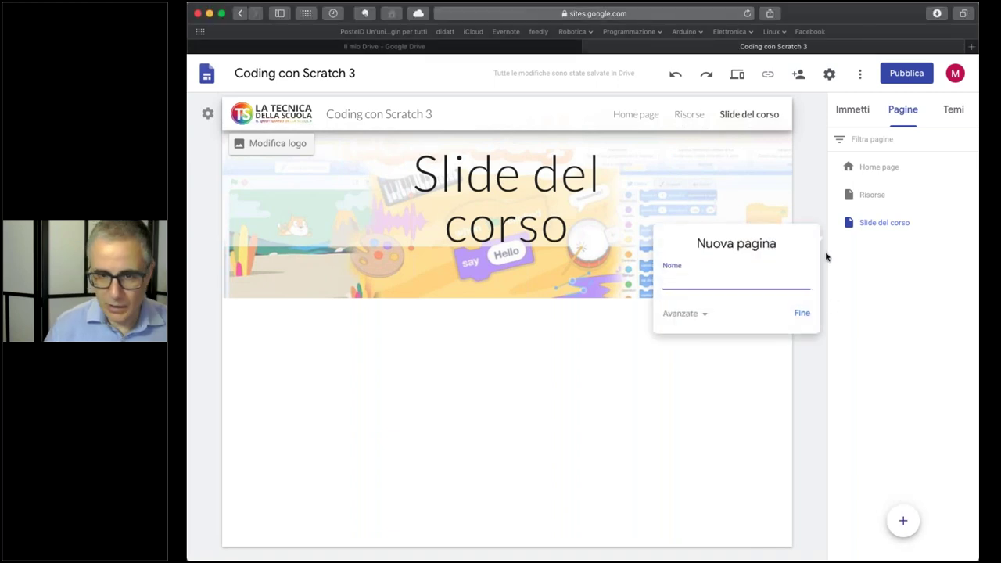
{"action": "type", "text": "Dove siamo"}
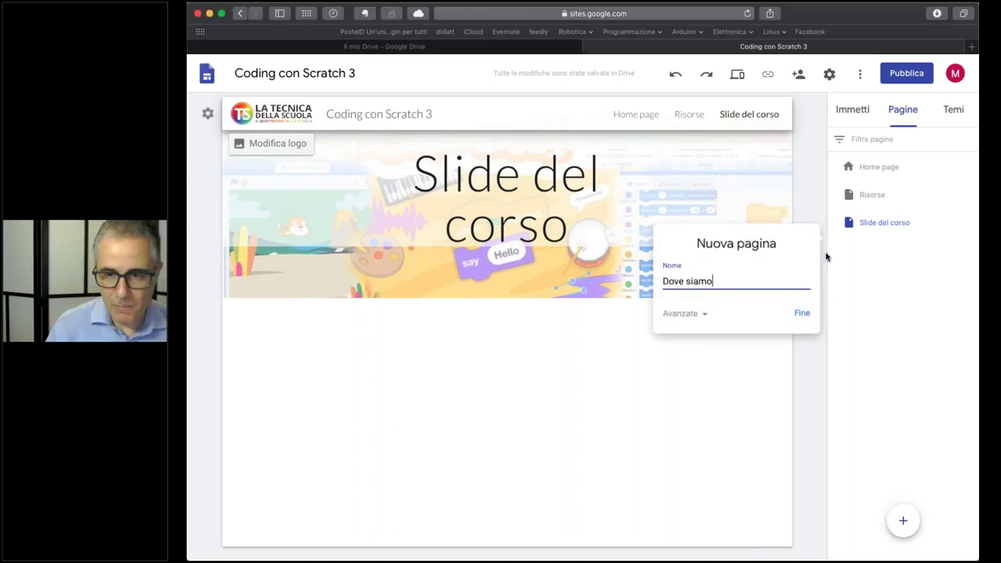
{"action": "key", "text": "Return"}
Add a new page named "Calendario" to the site
{"action": "left_click", "coordinate": [903, 515]}
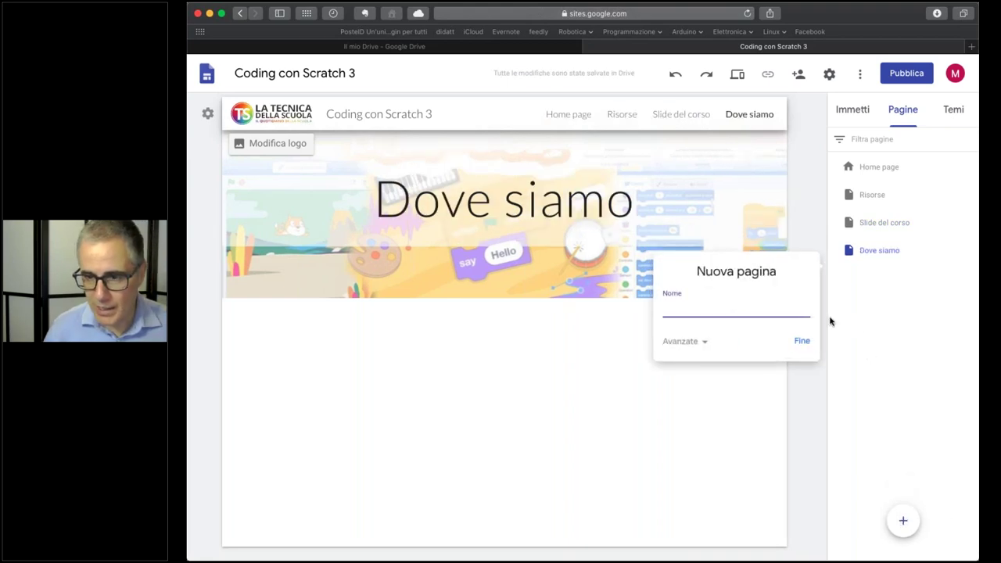
{"action": "type", "text": "Calendario"}
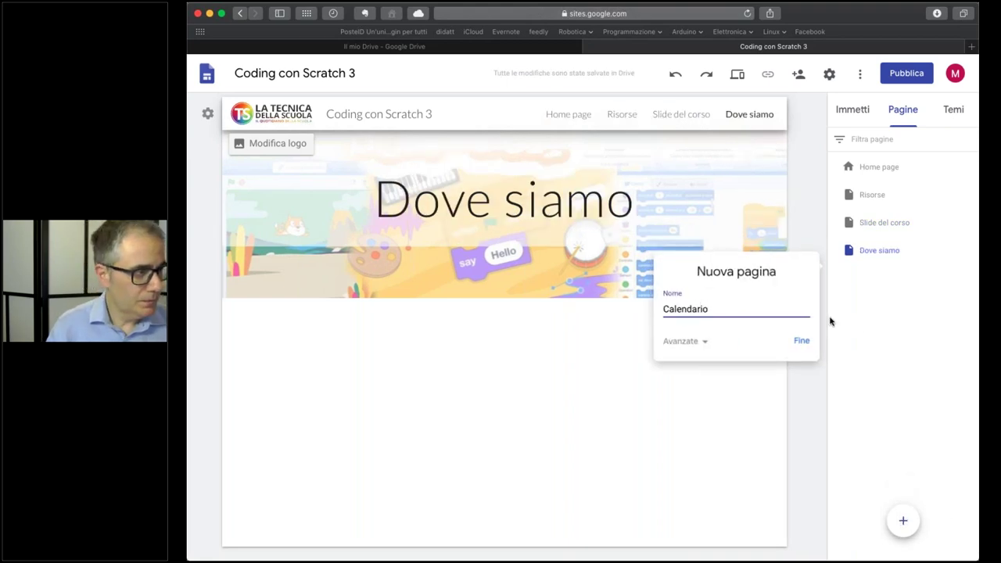
{"action": "key", "text": "Return"}
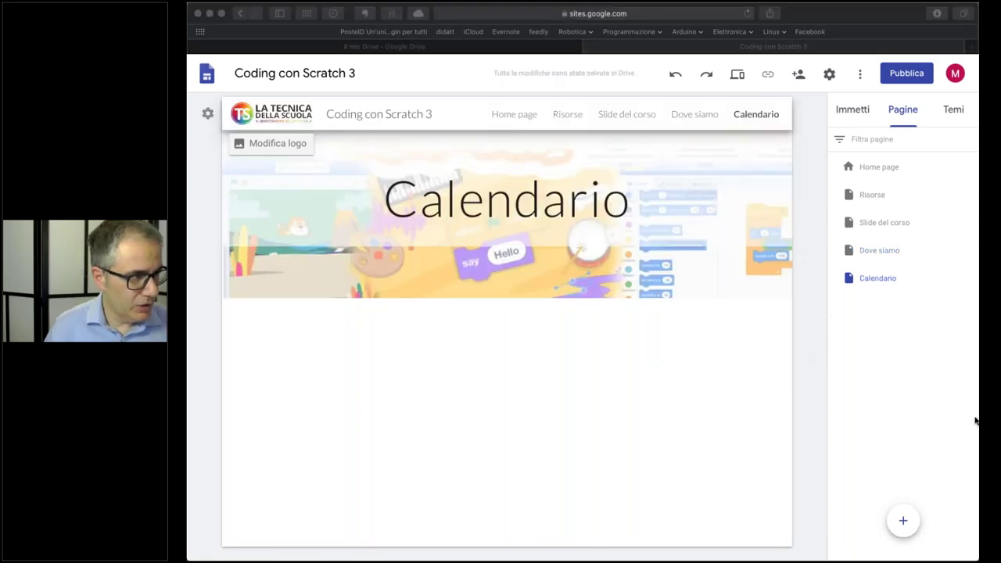
Add a new page named "Altro" to the site
{"action": "left_click", "coordinate": [852, 330]}
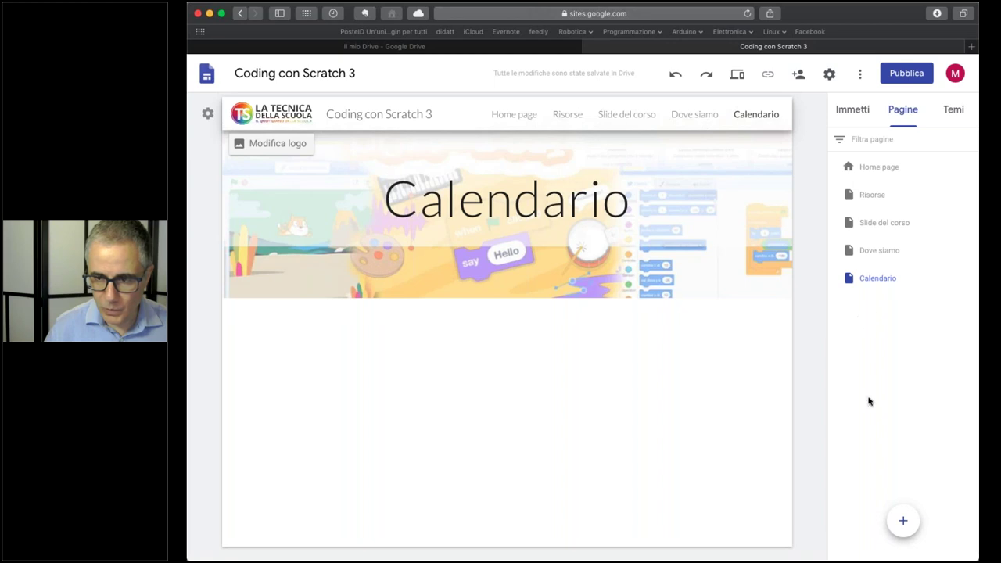
{"action": "mouse_move", "coordinate": [904, 522]}
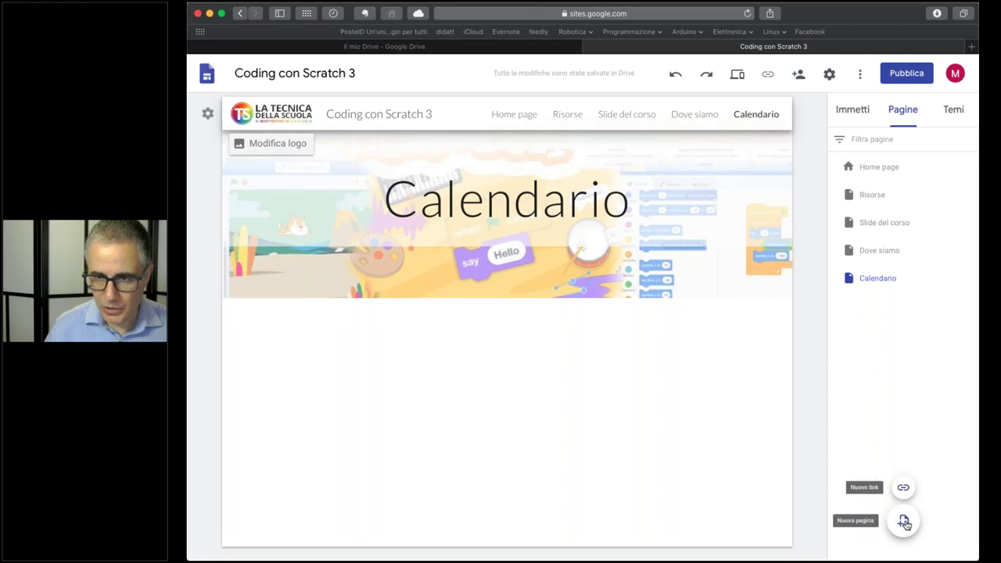
{"action": "left_click", "coordinate": [905, 523]}
{"action": "type", "text": "Altro"}
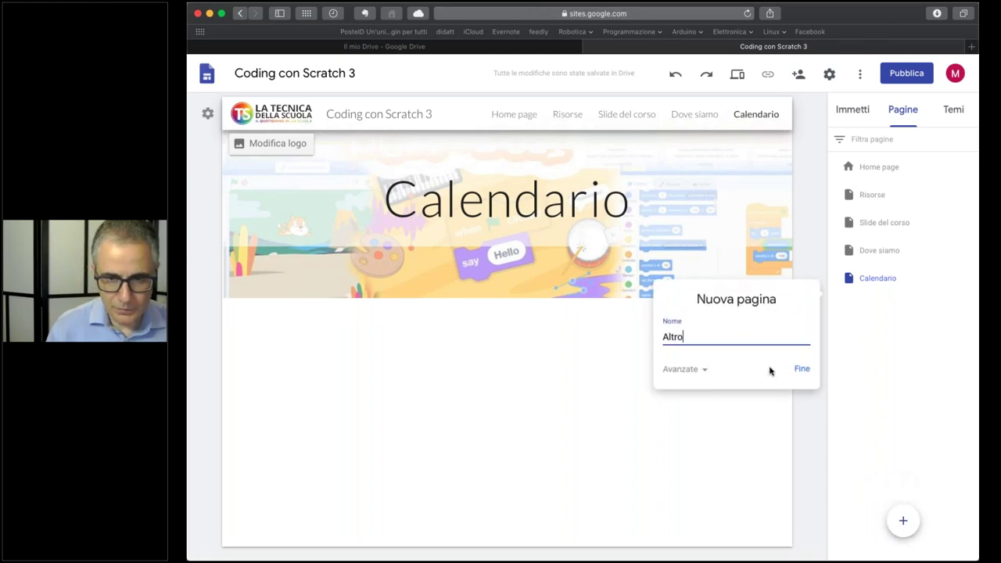
{"action": "key", "text": "Return"}
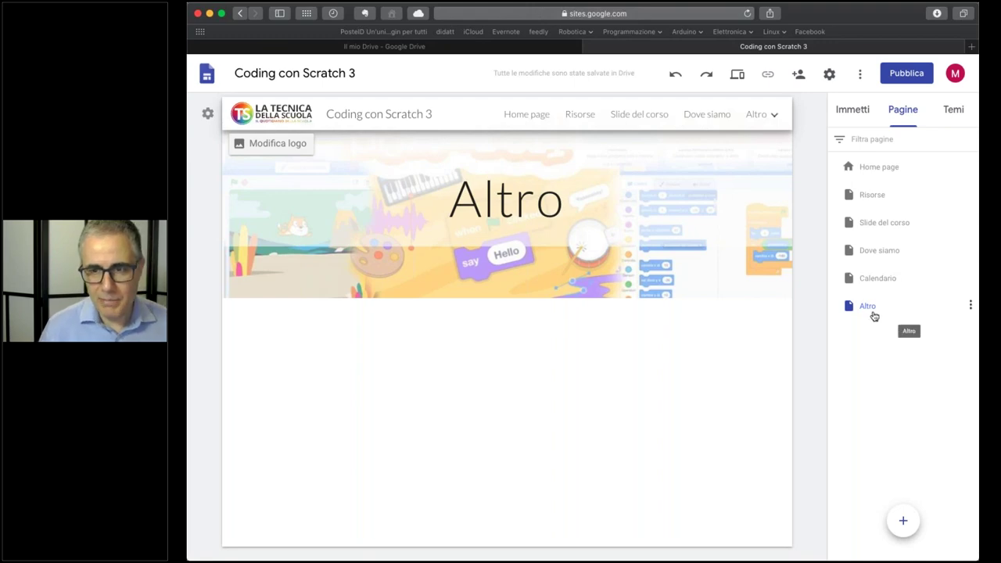
Nest the Calendario and Dove siamo pages under the Altro page as subpages
{"action": "left_click", "coordinate": [774, 115]}
{"action": "left_click", "coordinate": [775, 117]}
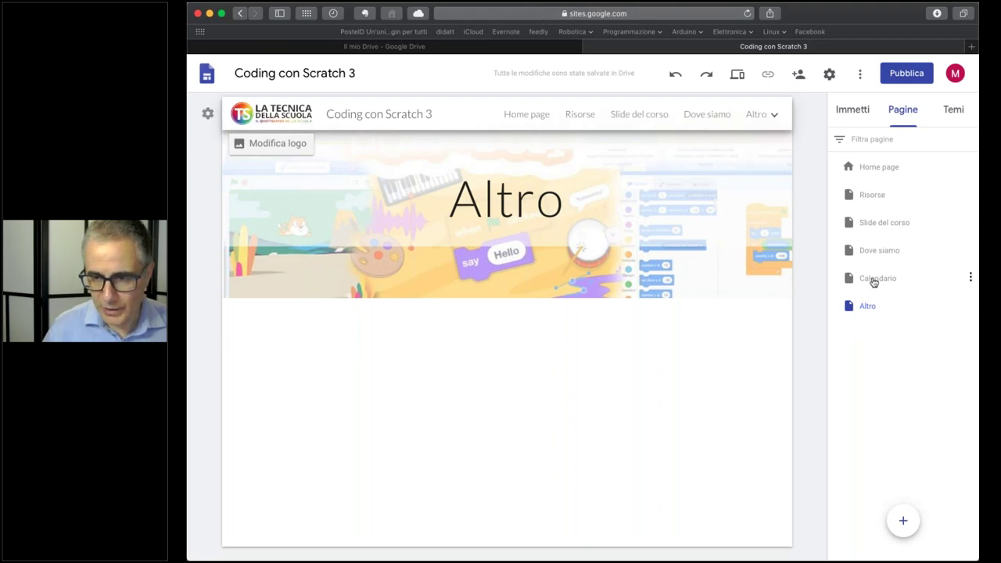
{"action": "left_click_drag", "start_coordinate": [874, 281], "coordinate": [872, 307]}
{"action": "left_click_drag", "start_coordinate": [878, 254], "coordinate": [877, 279]}
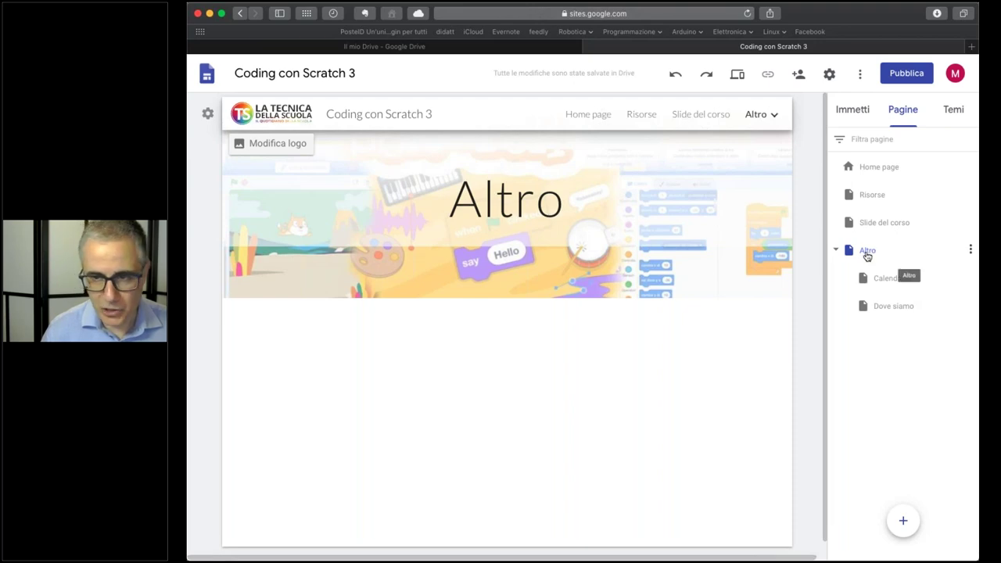
Test the Altro submenu in the site navigation by visiting the Dove siamo and Calendario pages
{"action": "mouse_move", "coordinate": [755, 177]}
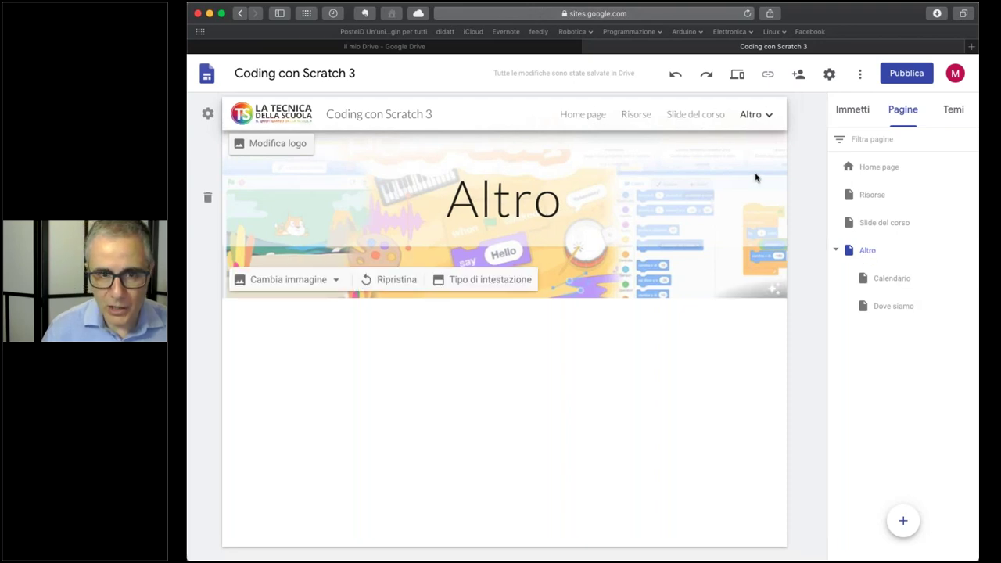
{"action": "mouse_move", "coordinate": [755, 126]}
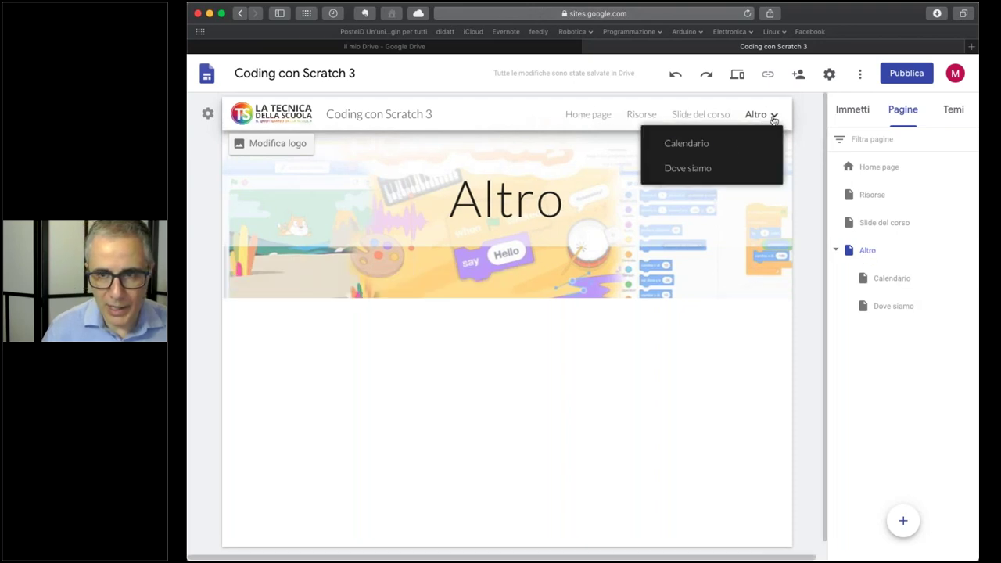
{"action": "left_click", "coordinate": [693, 170]}
{"action": "mouse_move", "coordinate": [757, 118]}
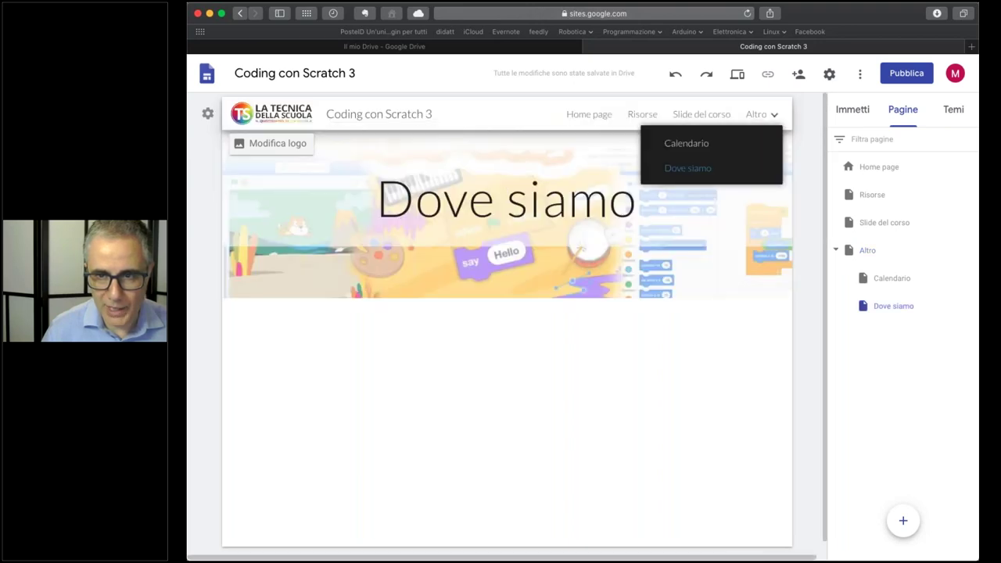
{"action": "left_click", "coordinate": [683, 145]}
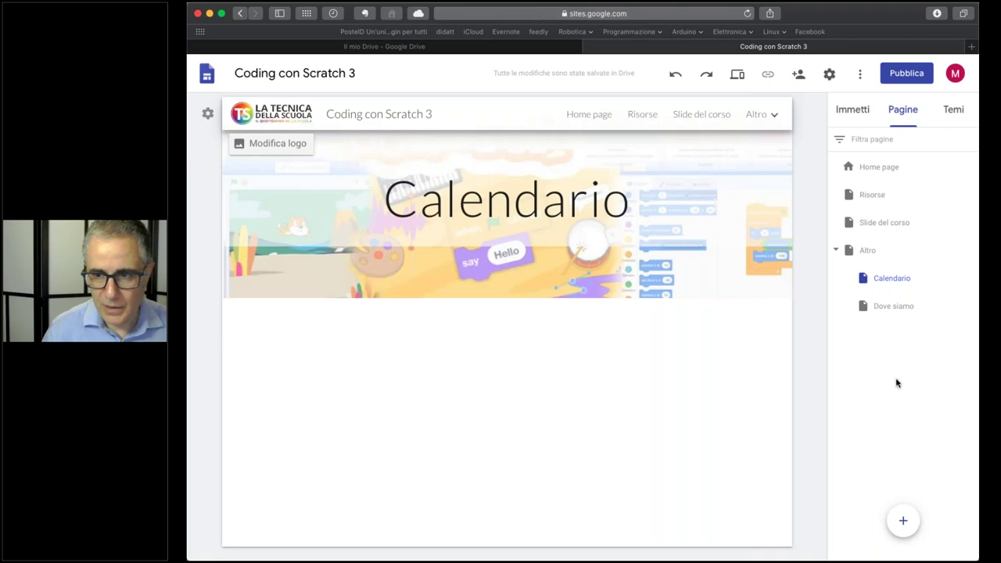
Preview the site and check the Risorse and Slide del corso pages plus the Calendario and Dove siamo subpages under Altro
{"action": "left_click", "coordinate": [737, 75]}
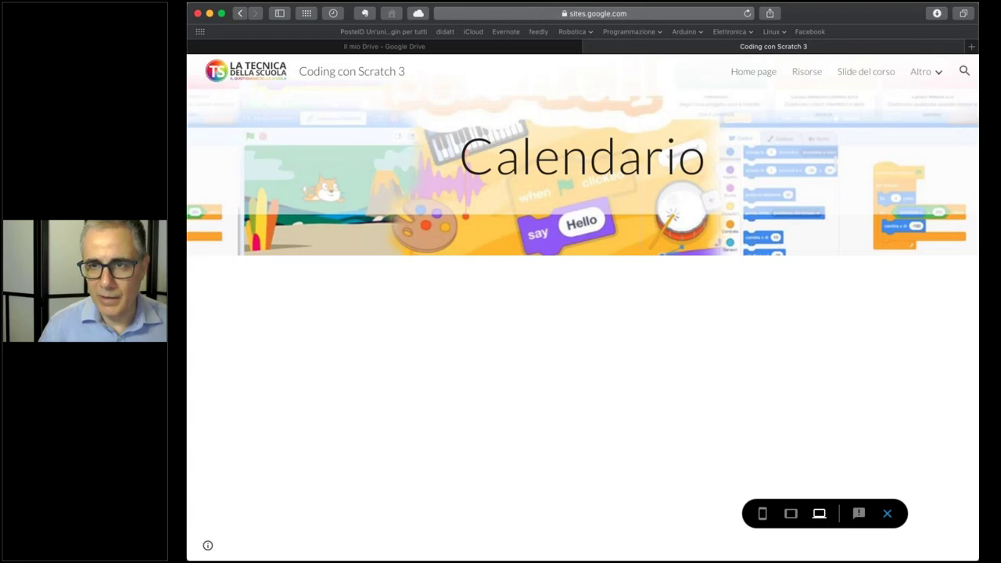
{"action": "left_click", "coordinate": [812, 73]}
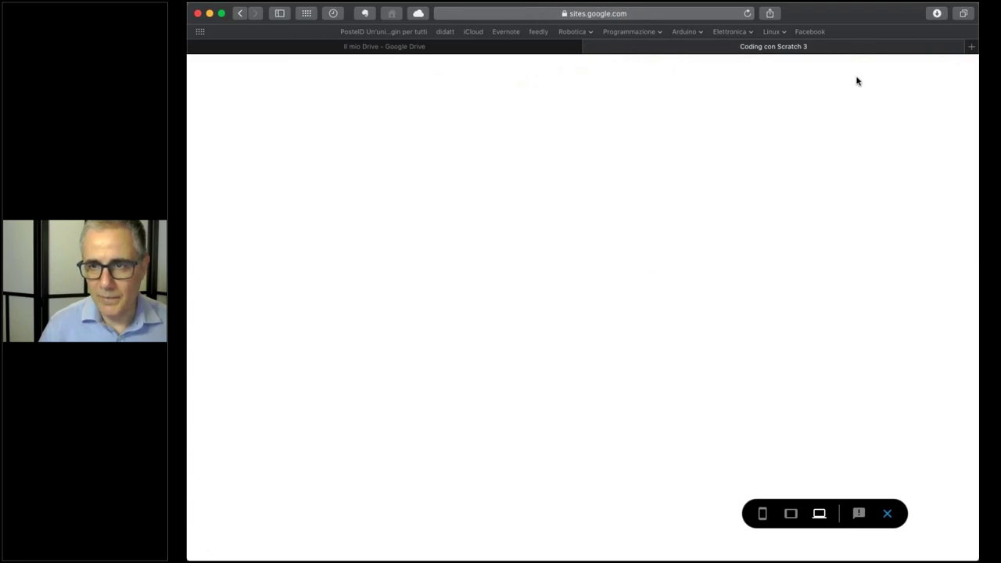
{"action": "left_click", "coordinate": [866, 72]}
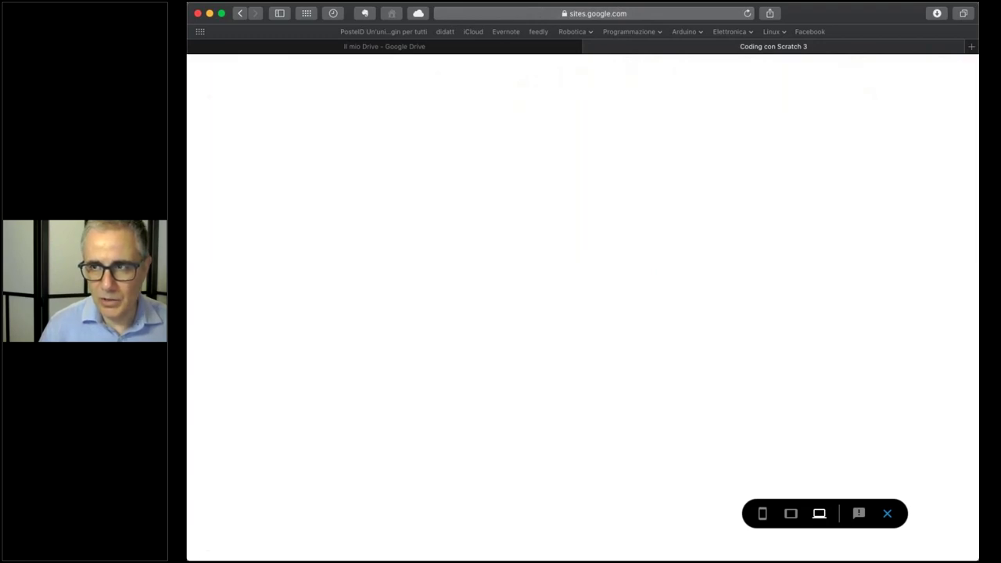
{"action": "left_click", "coordinate": [921, 72]}
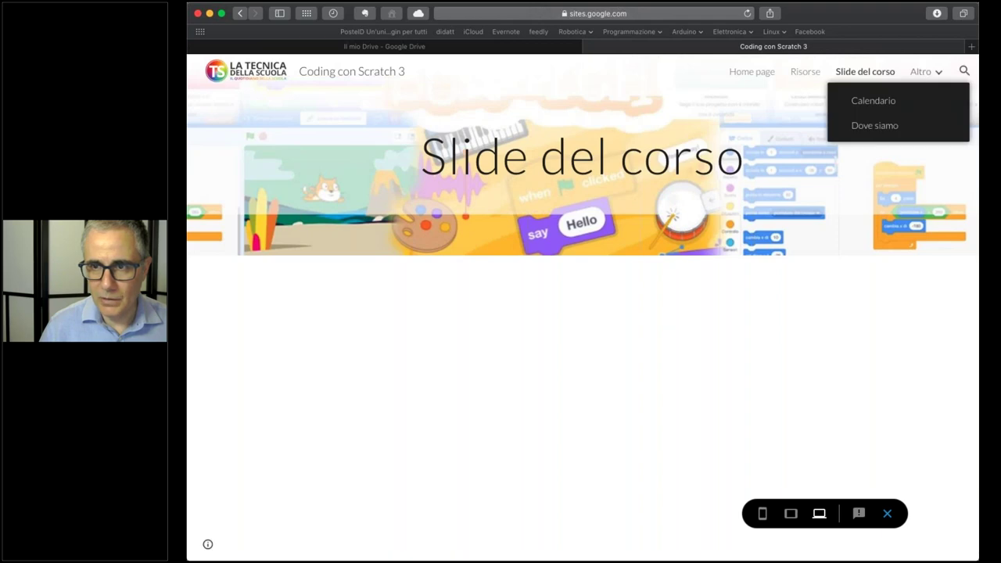
{"action": "left_click", "coordinate": [905, 97]}
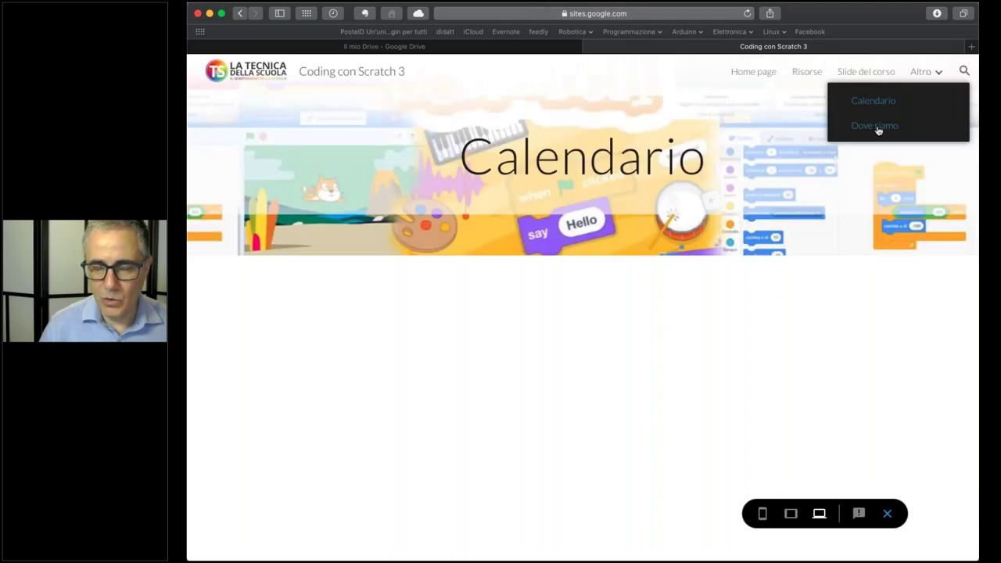
{"action": "left_click", "coordinate": [876, 126]}
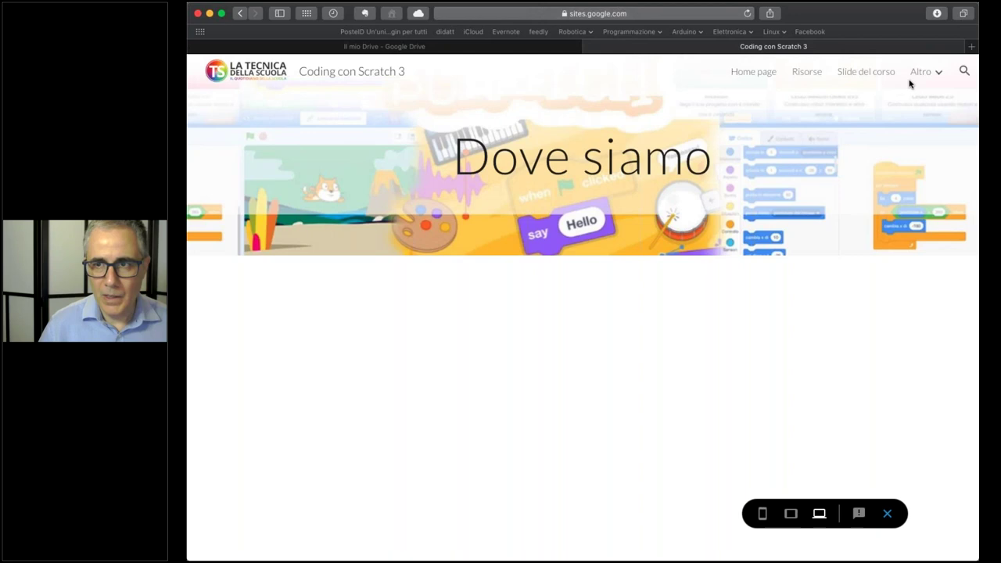
{"action": "left_click", "coordinate": [888, 514]}
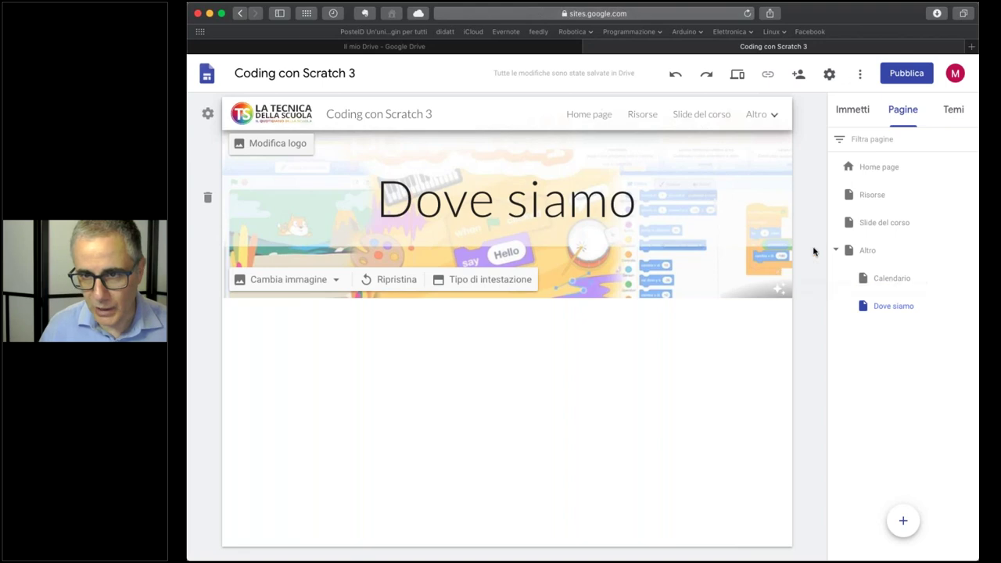
Insert a layout with one image placeholder beside a title and text block on the Risorse page
{"action": "left_click", "coordinate": [870, 197]}
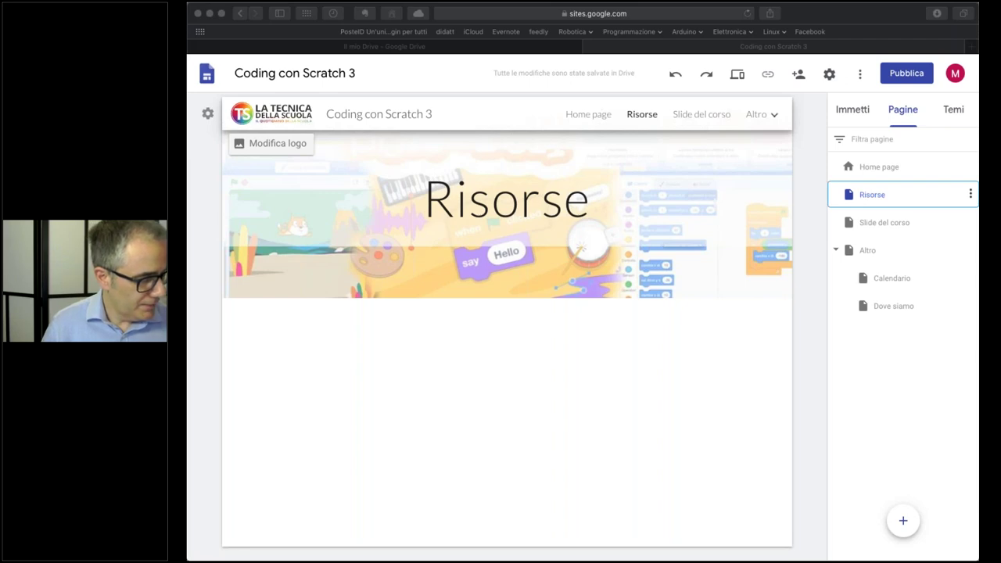
{"action": "left_click", "coordinate": [714, 371]}
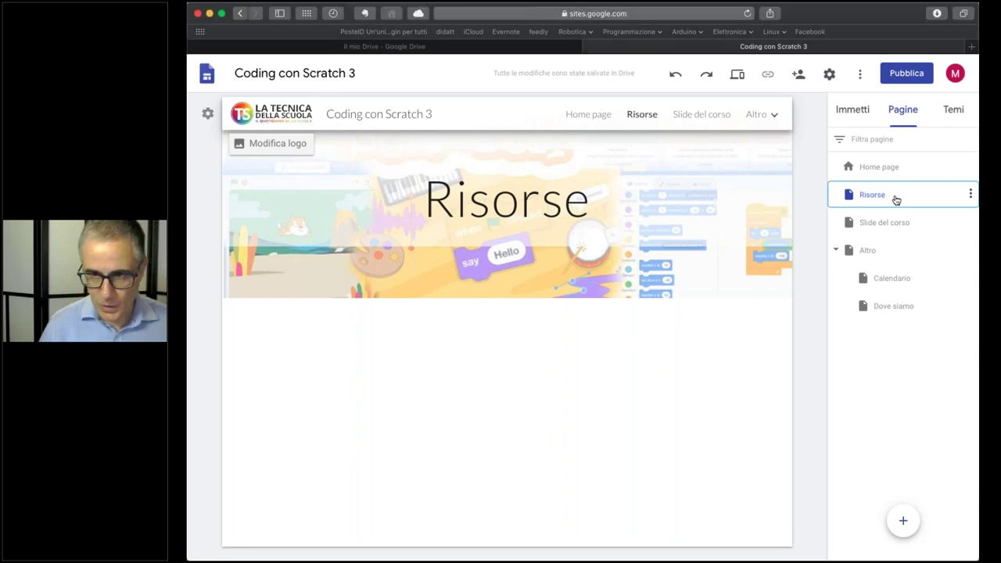
{"action": "left_click", "coordinate": [854, 109]}
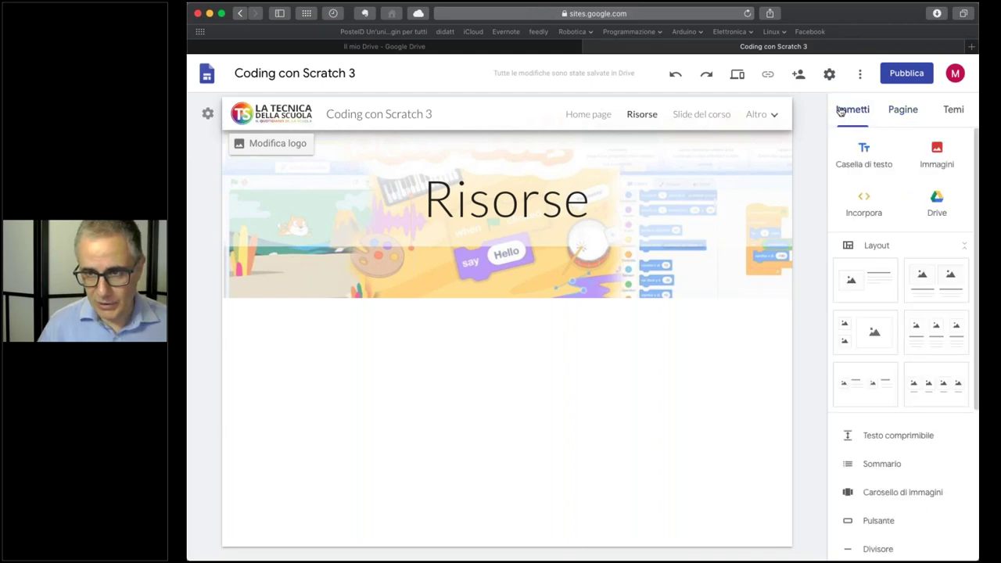
{"action": "scroll", "coordinate": [861, 438], "scroll_direction": "down", "scroll_amount": 2}
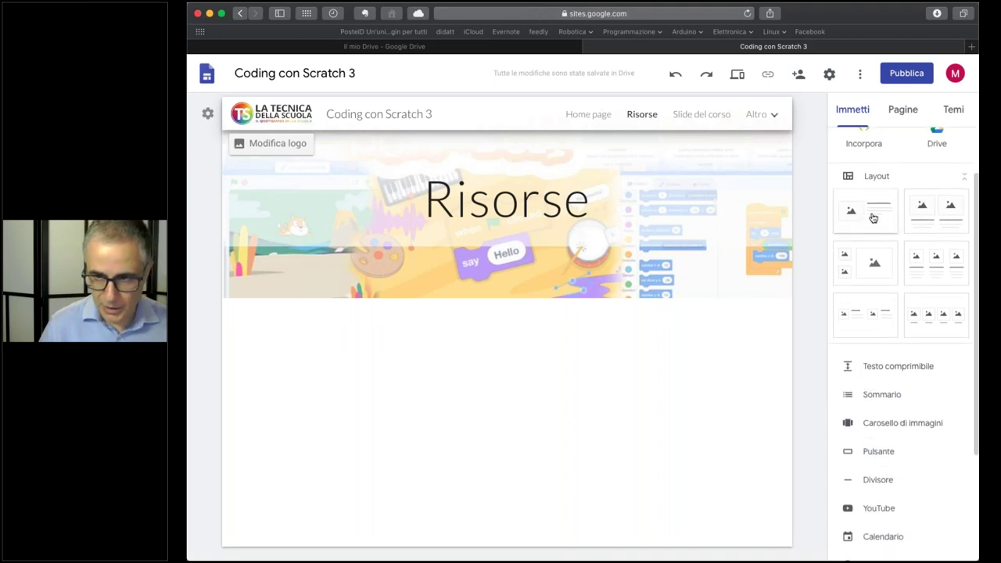
{"action": "left_click", "coordinate": [874, 219]}
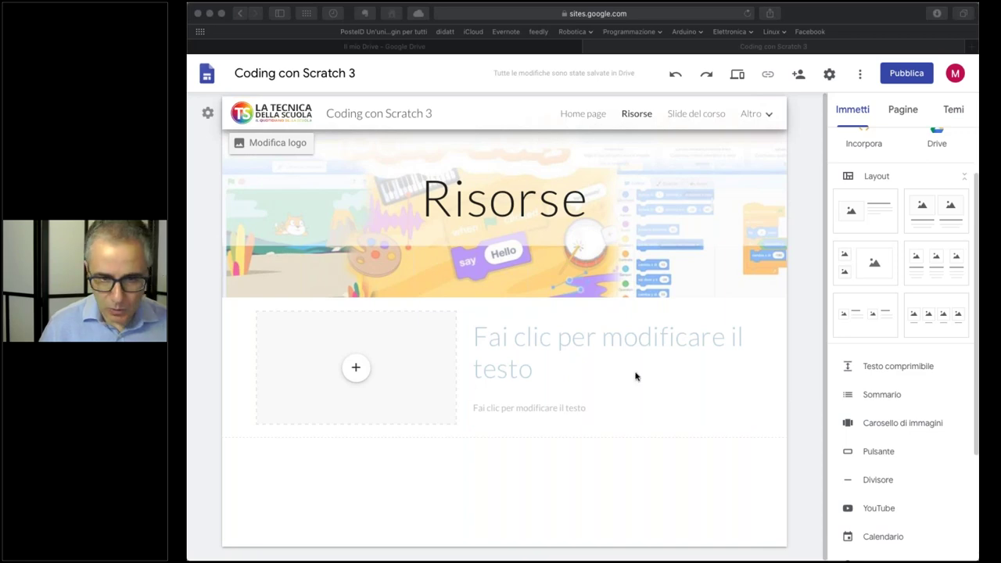
Set the block's title to "Scratch per Educatori" and paste the description beginning "I tuoi studenti possono usare Scratch per creare storie interattive" below it
{"action": "left_click", "coordinate": [532, 345]}
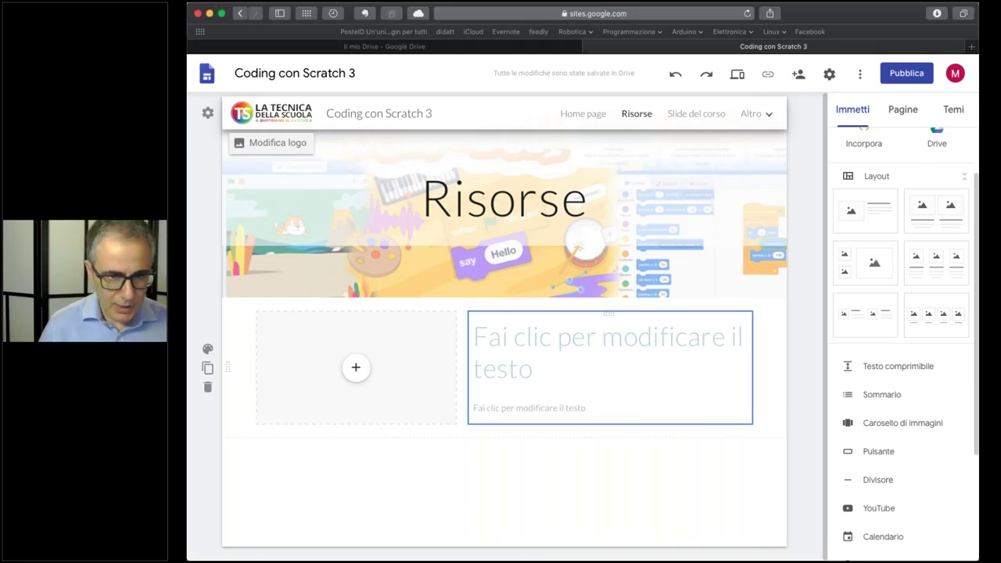
{"action": "type", "text": "Scratch per Educatori"}
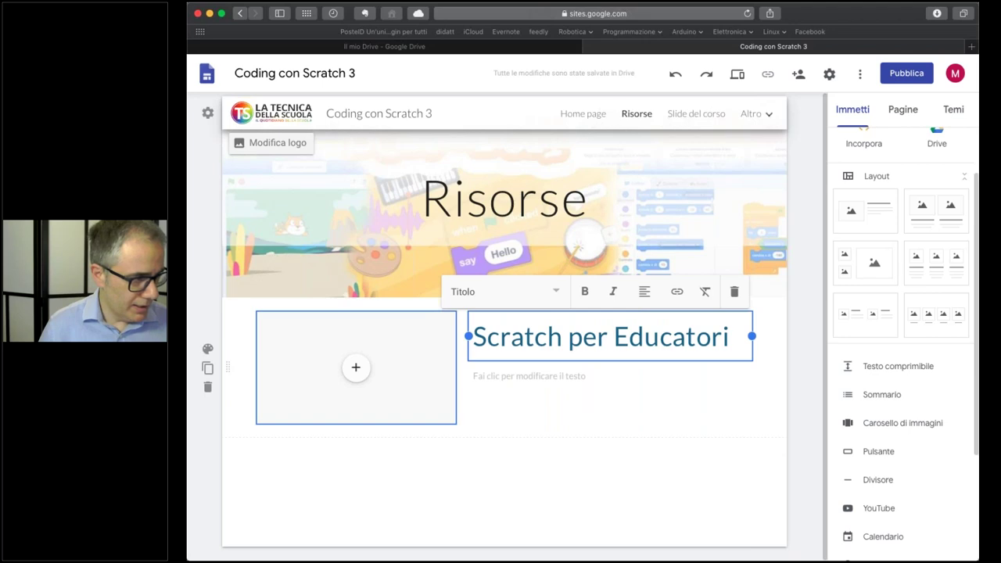
{"action": "key", "text": "super+Tab"}
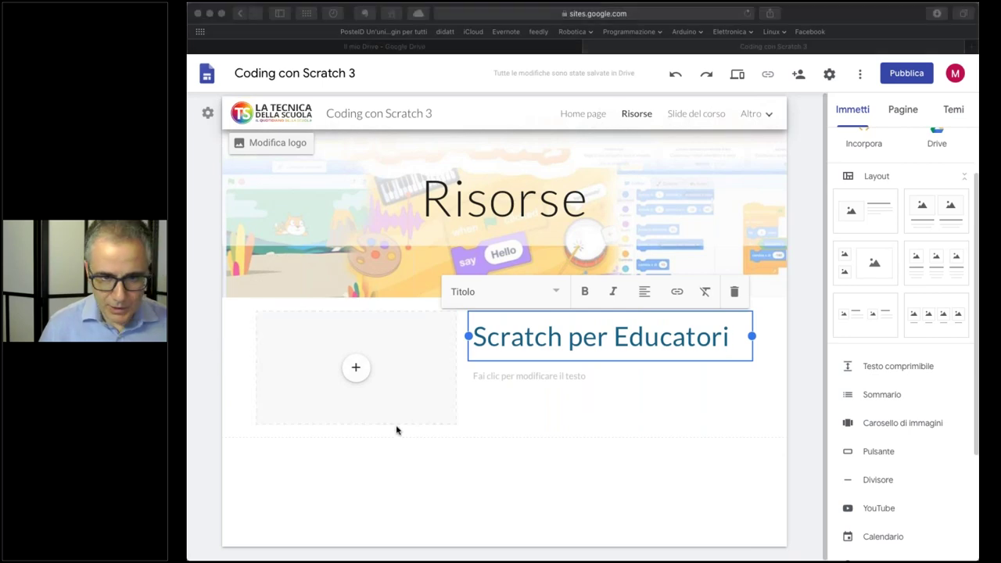
{"action": "left_click", "coordinate": [487, 379]}
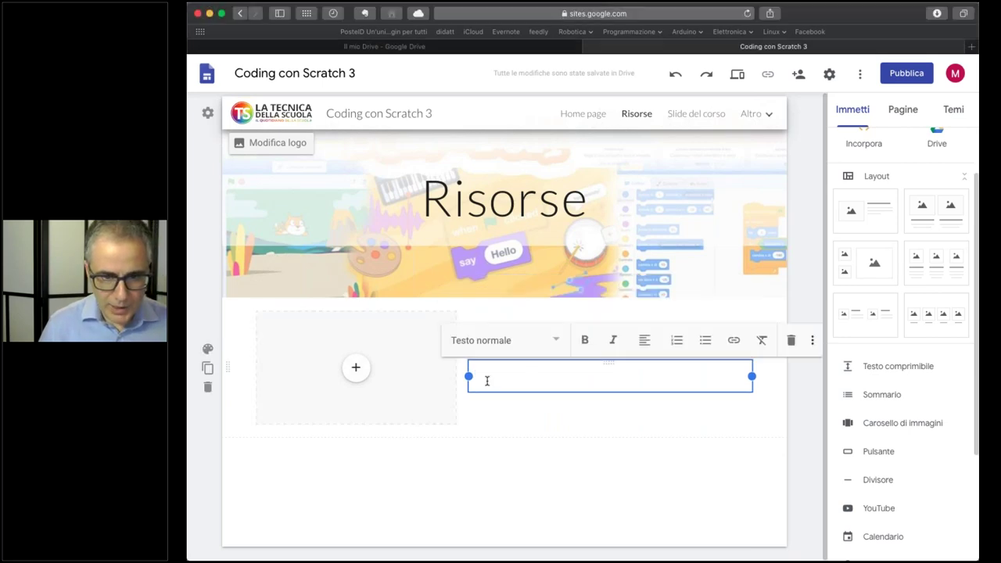
{"action": "type", "text": "I tuoi studenti possono usare Scratch per creare storie interattive, animazioni e giochi. In questo processo imparano a pensare in modo creativo, a ragionare in modo sistematico e a lavorare in modo collaborativo — capacità essenziali per chiunque nella società di oggi. Diversi educatori stanno integrando Scratch nello studio di molte materie e con studenti di diversa età."}
{"action": "key", "text": "BackSpace"}
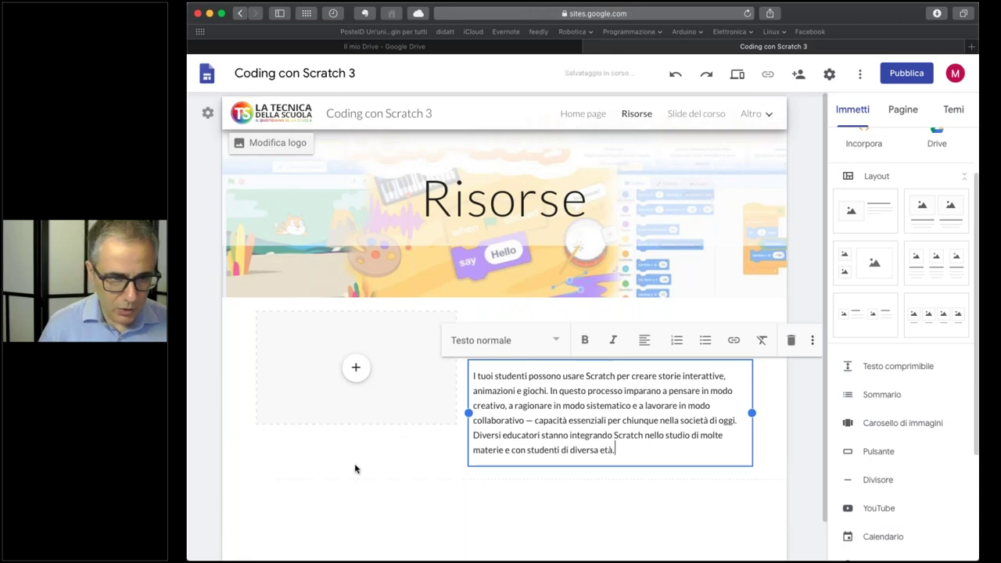
{"action": "left_click", "coordinate": [356, 370]}
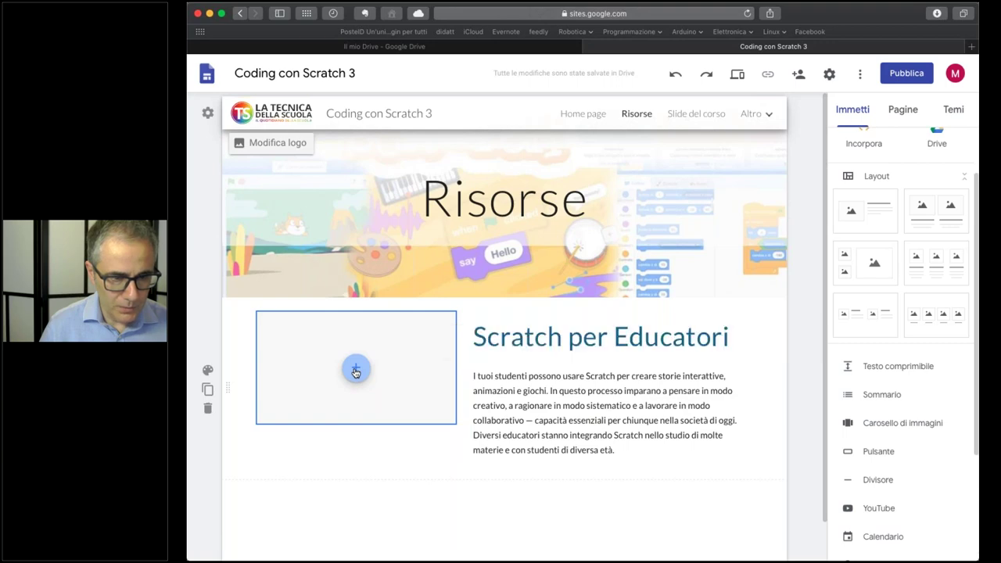
{"action": "left_click", "coordinate": [356, 371]}
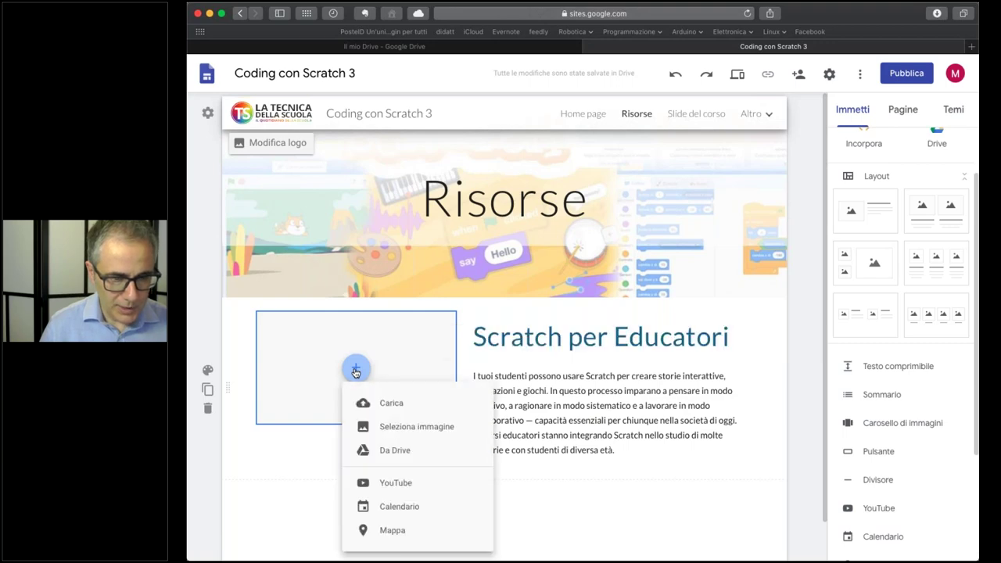
{"action": "left_click", "coordinate": [409, 486]}
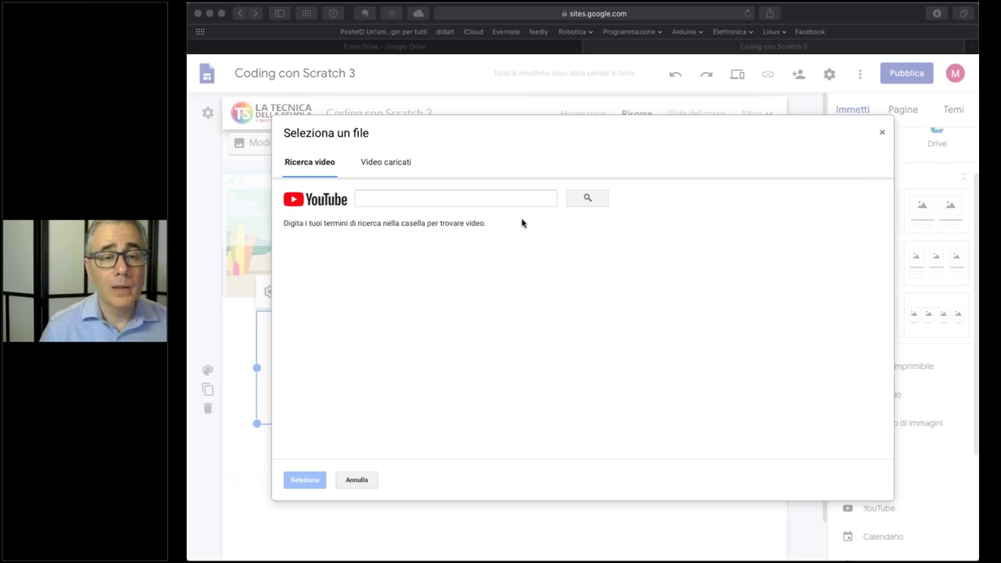
{"action": "left_click", "coordinate": [478, 199]}
{"action": "type", "text": "https://www.youtube.com/watch?v=3KhruAGgUO4"}
{"action": "left_click", "coordinate": [587, 198]}
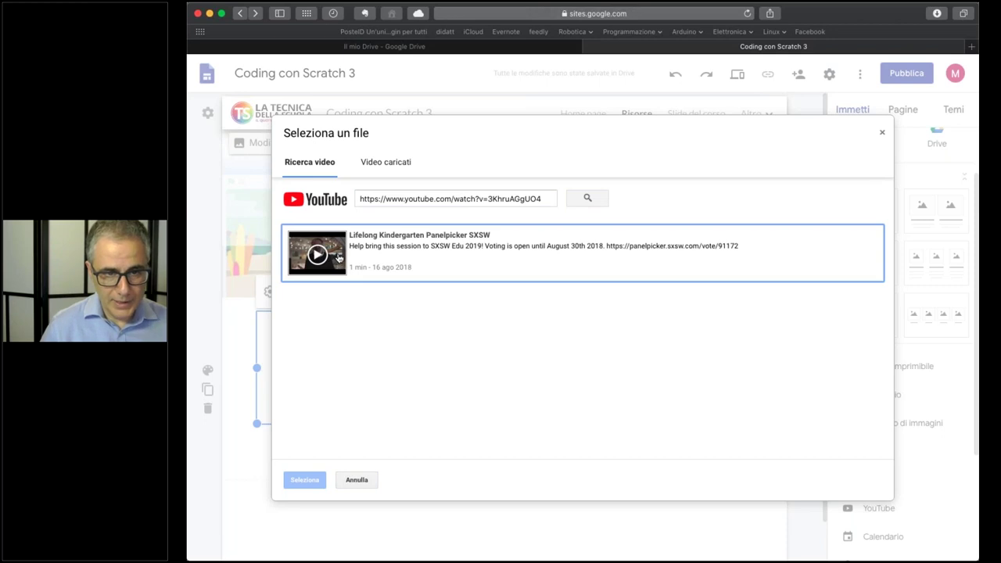
{"action": "left_click", "coordinate": [336, 259]}
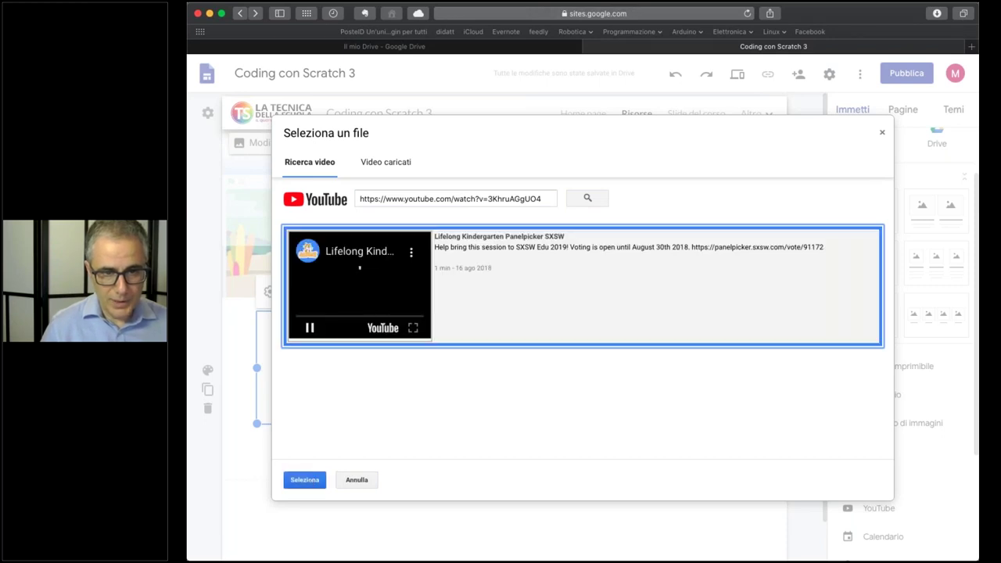
{"action": "left_click", "coordinate": [311, 485]}
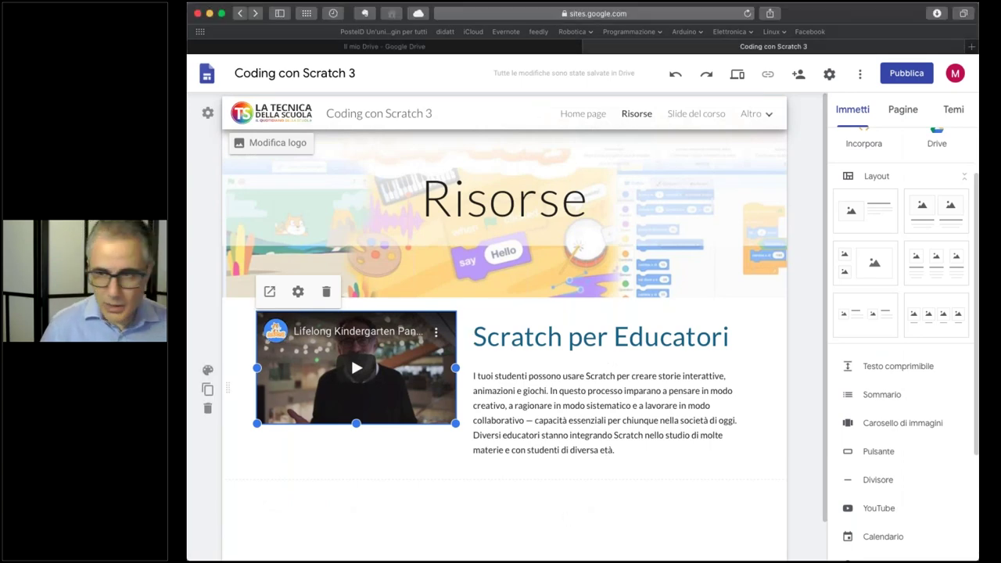
Add a three-column image-and-text layout below the video block and fill its first placeholder with Scratch3-img1 from the Drive folder 02-risorse
{"action": "left_click", "coordinate": [943, 275]}
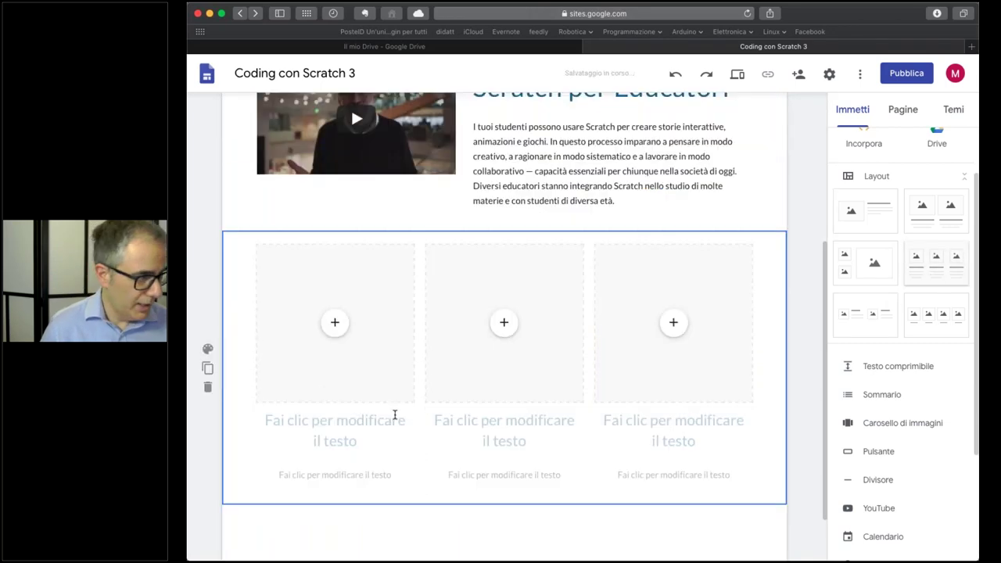
{"action": "left_click", "coordinate": [335, 312]}
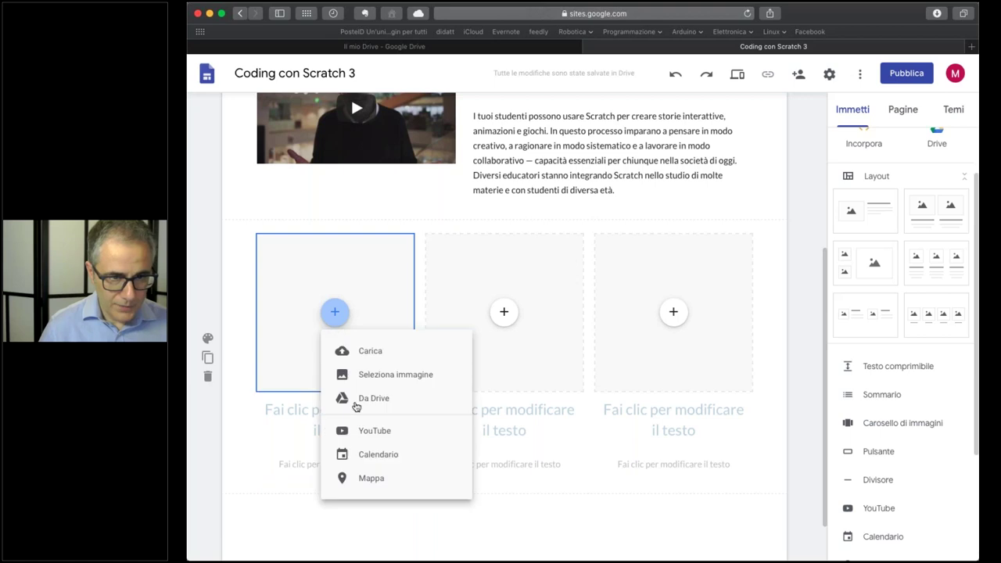
{"action": "left_click", "coordinate": [385, 399]}
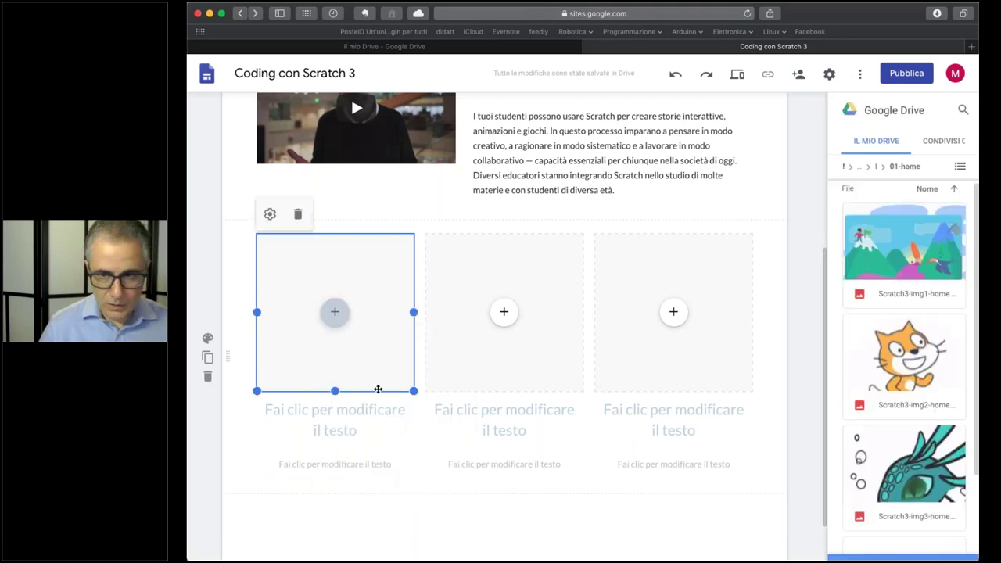
{"action": "left_click", "coordinate": [864, 166]}
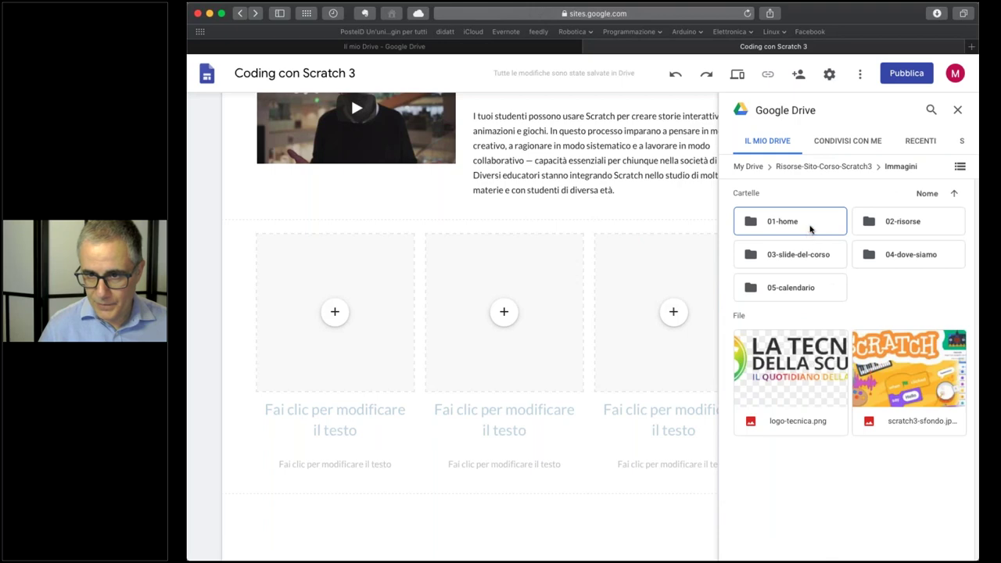
{"action": "double_click", "coordinate": [890, 221]}
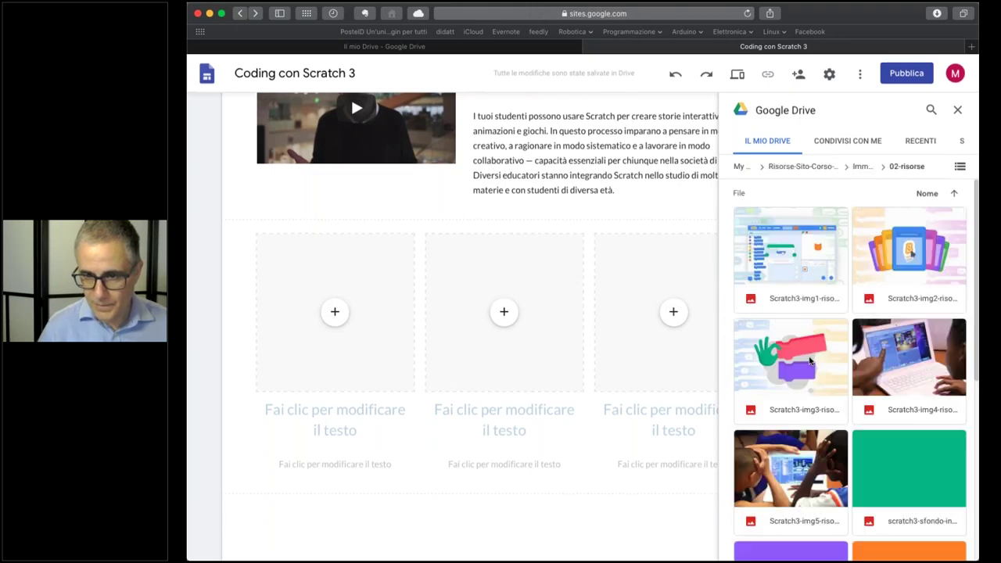
{"action": "scroll", "coordinate": [822, 366], "scroll_direction": "down", "scroll_amount": 3}
{"action": "scroll", "coordinate": [823, 362], "scroll_direction": "up", "scroll_amount": 5}
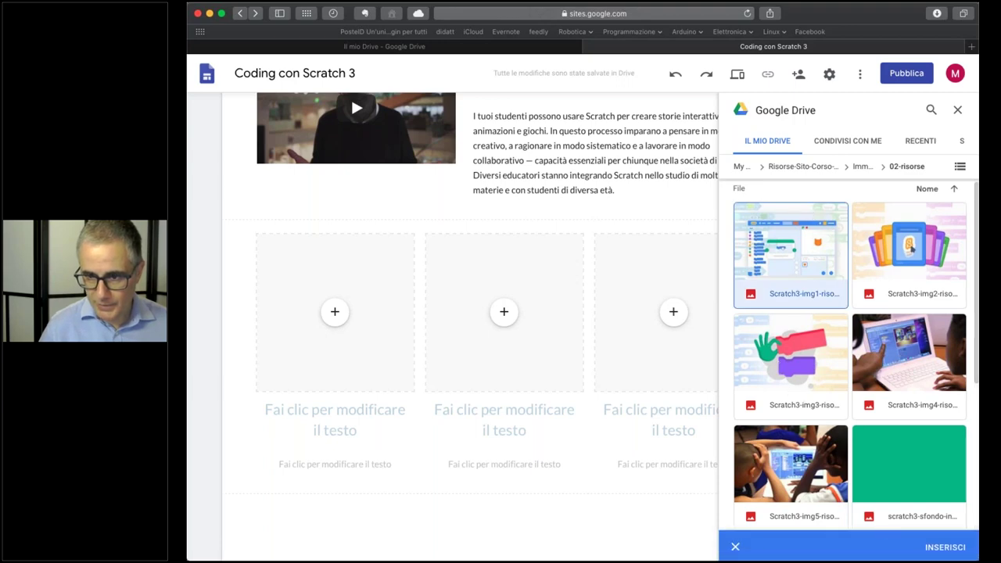
{"action": "left_click", "coordinate": [945, 547]}
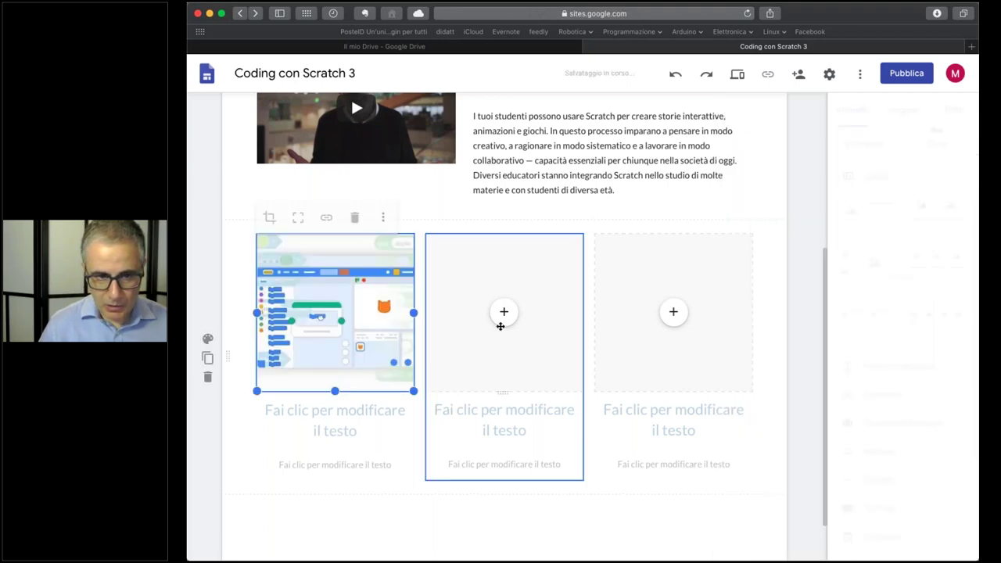
Insert Scratch3-img2 from the Drive folder 02-risorse into the middle column's image placeholder
{"action": "left_click", "coordinate": [504, 312]}
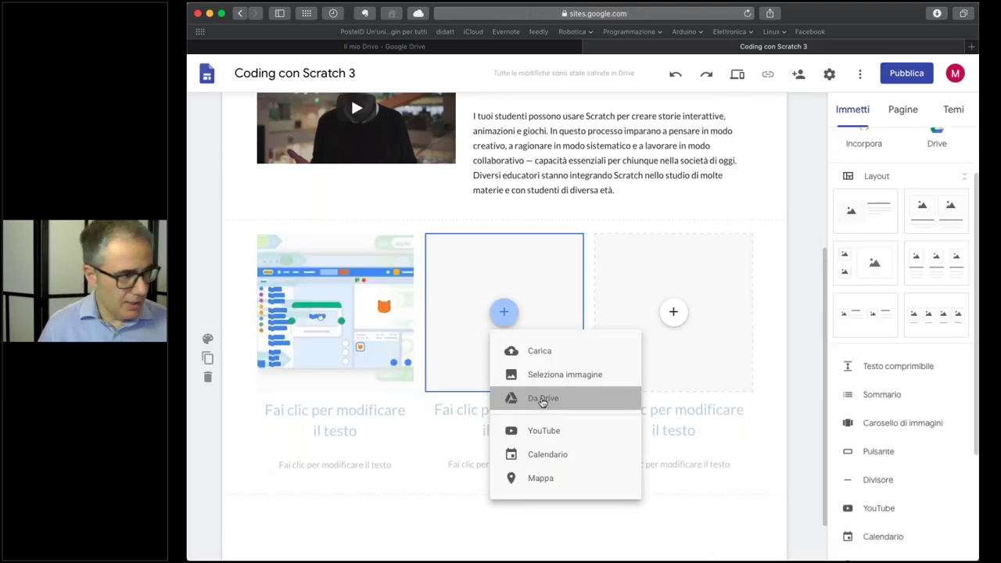
{"action": "left_click", "coordinate": [542, 399]}
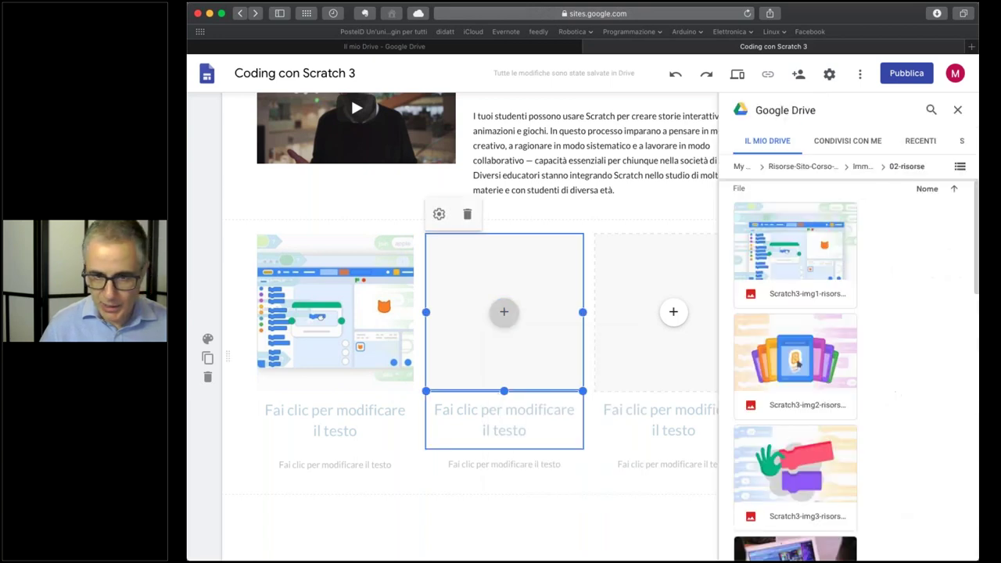
{"action": "left_click", "coordinate": [785, 370]}
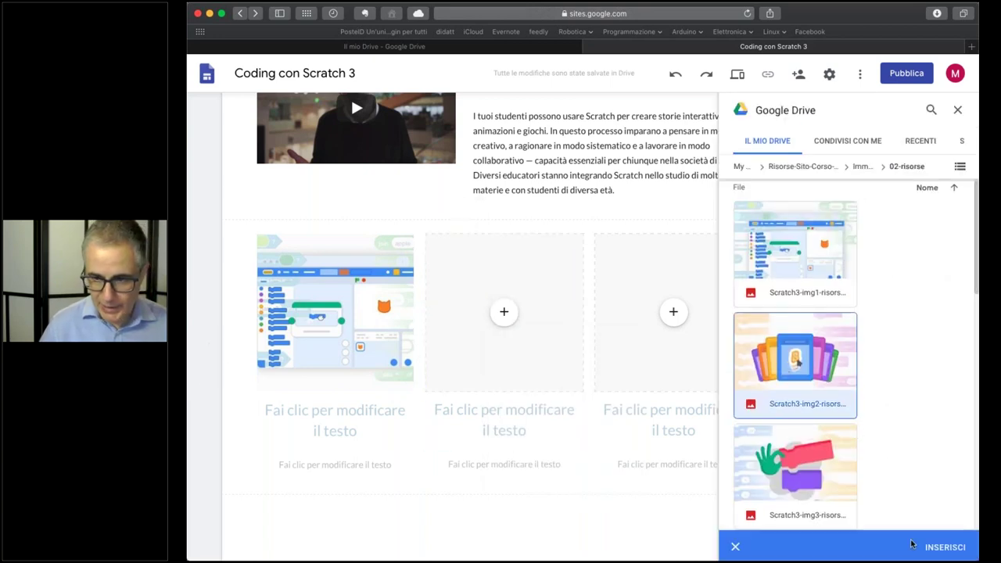
{"action": "left_click", "coordinate": [938, 547]}
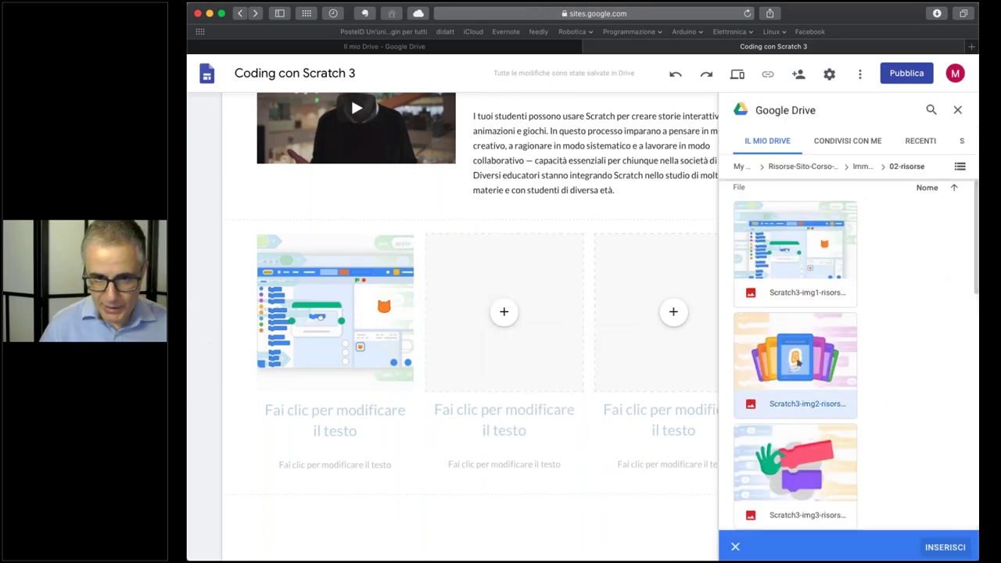
{"action": "left_click", "coordinate": [674, 313]}
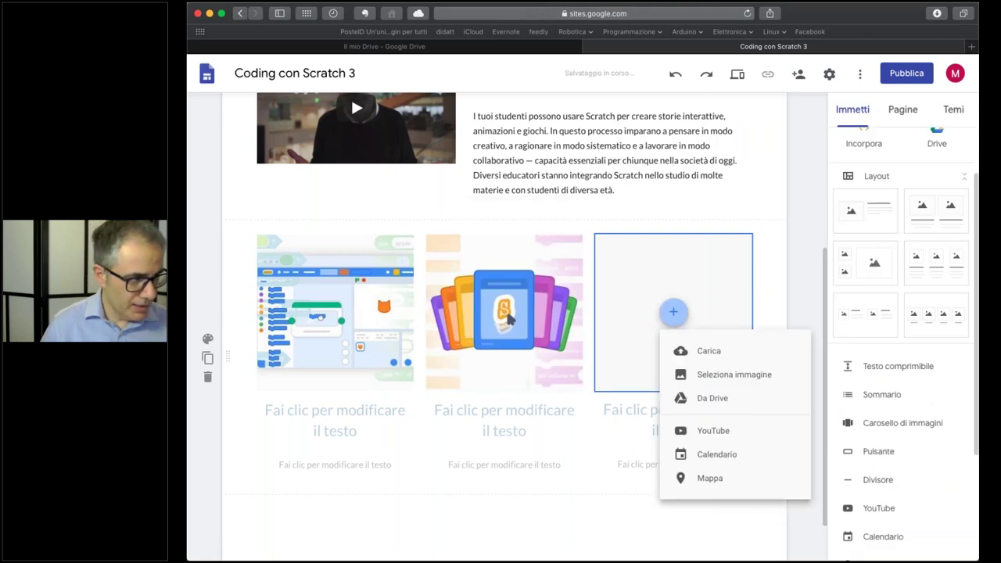
{"action": "left_click", "coordinate": [727, 376]}
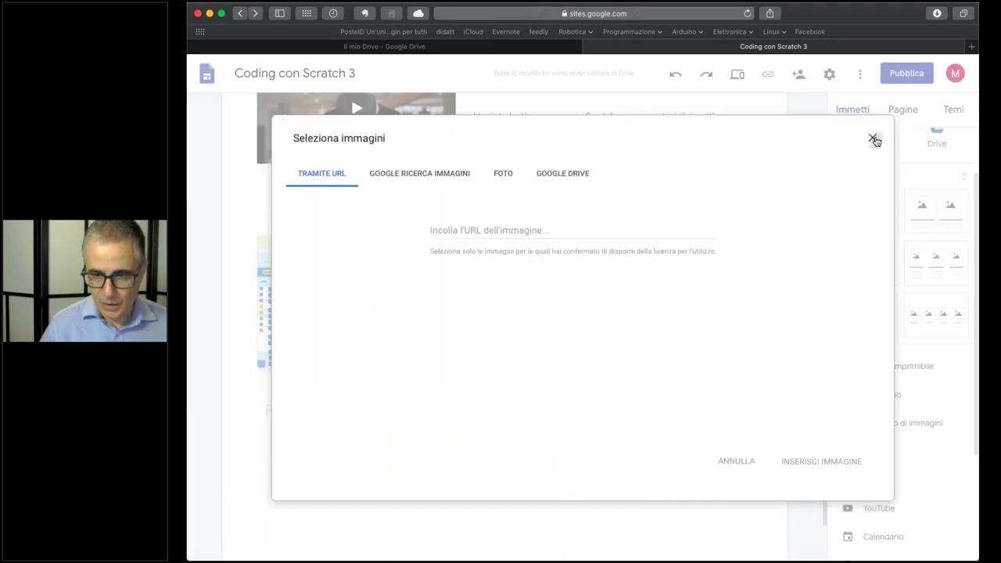
{"action": "left_click", "coordinate": [874, 139]}
Insert Scratch3-img3 from the Drive folder 02-risorse into the third column's image placeholder
{"action": "left_click", "coordinate": [673, 312]}
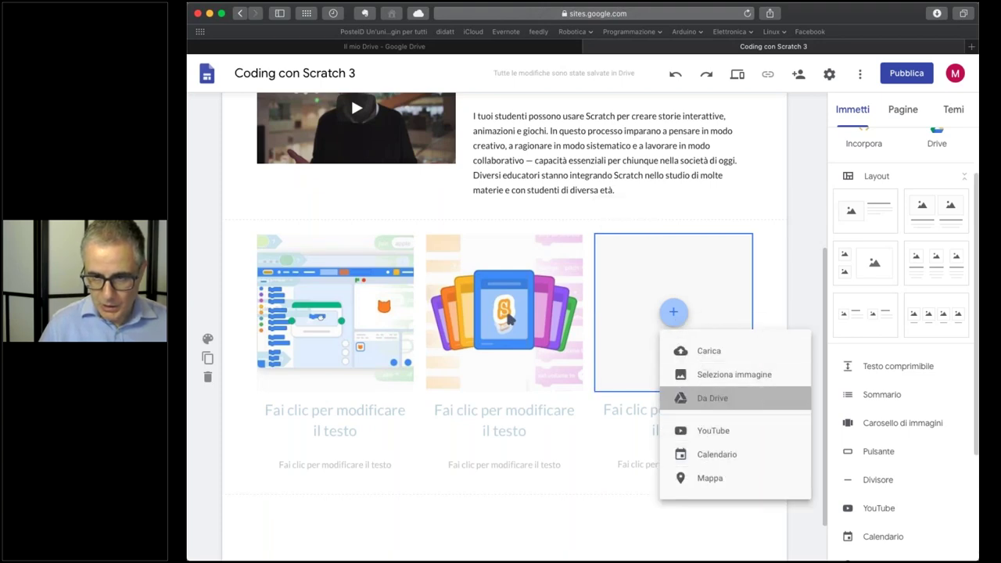
{"action": "left_click", "coordinate": [710, 398]}
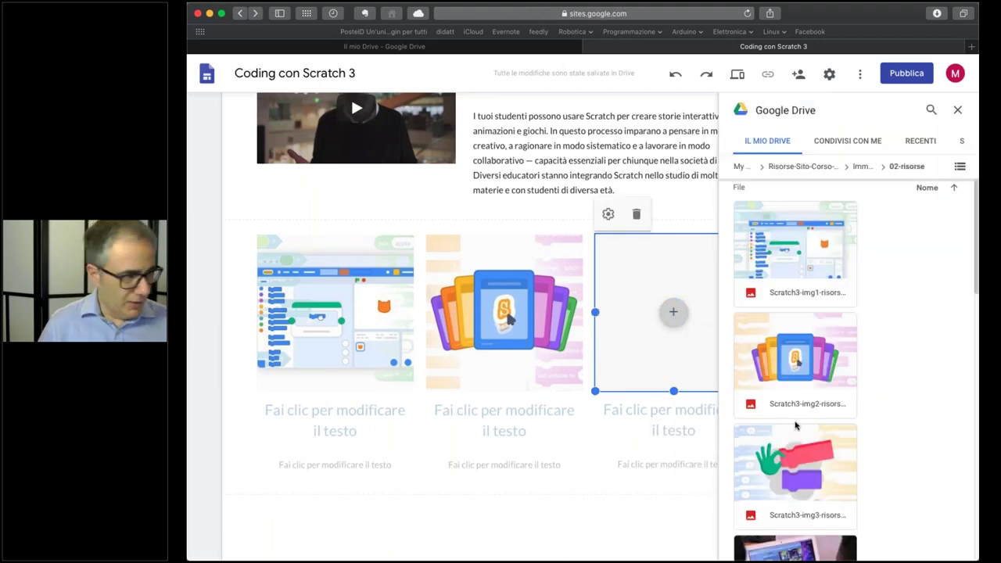
{"action": "scroll", "coordinate": [794, 420], "scroll_direction": "down", "scroll_amount": 2}
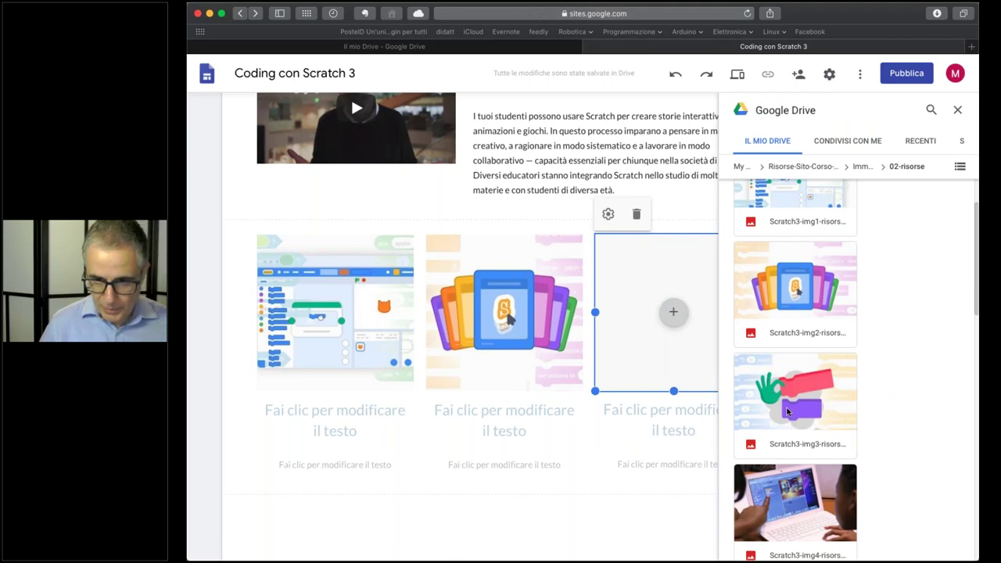
{"action": "left_click", "coordinate": [787, 412]}
{"action": "left_click", "coordinate": [939, 546]}
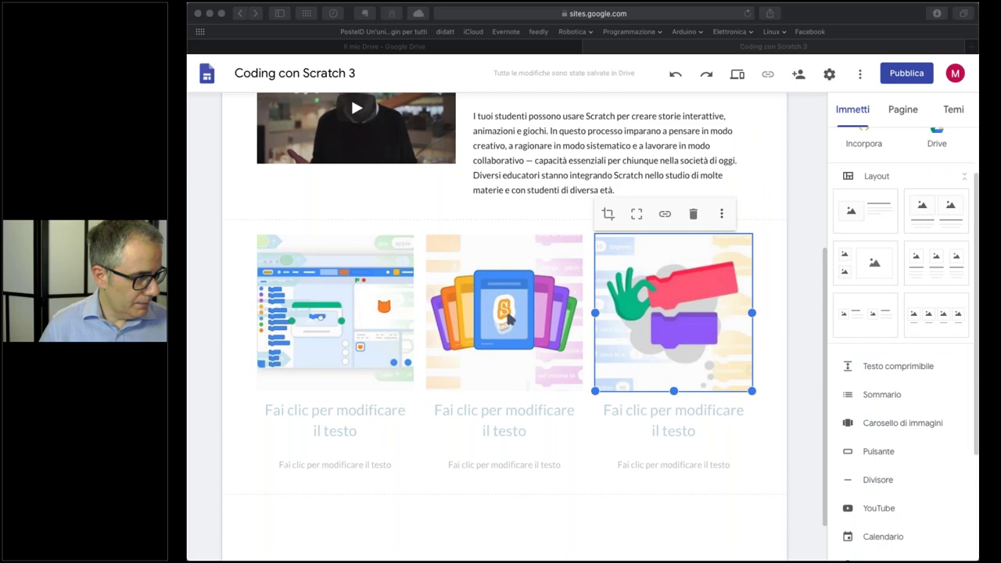
Title the three image columns "Tutorial", "Schede" and "Idee", leaving no extra blank line under each heading
{"action": "left_click", "coordinate": [348, 427]}
{"action": "type", "text": "Tutorial"}
{"action": "key", "text": "Return"}
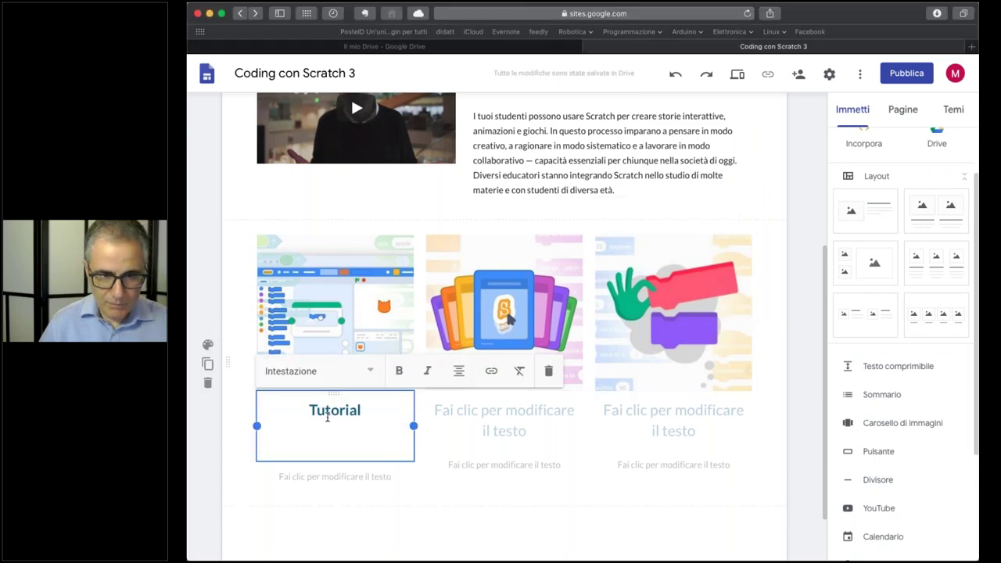
{"action": "key", "text": "BackSpace"}
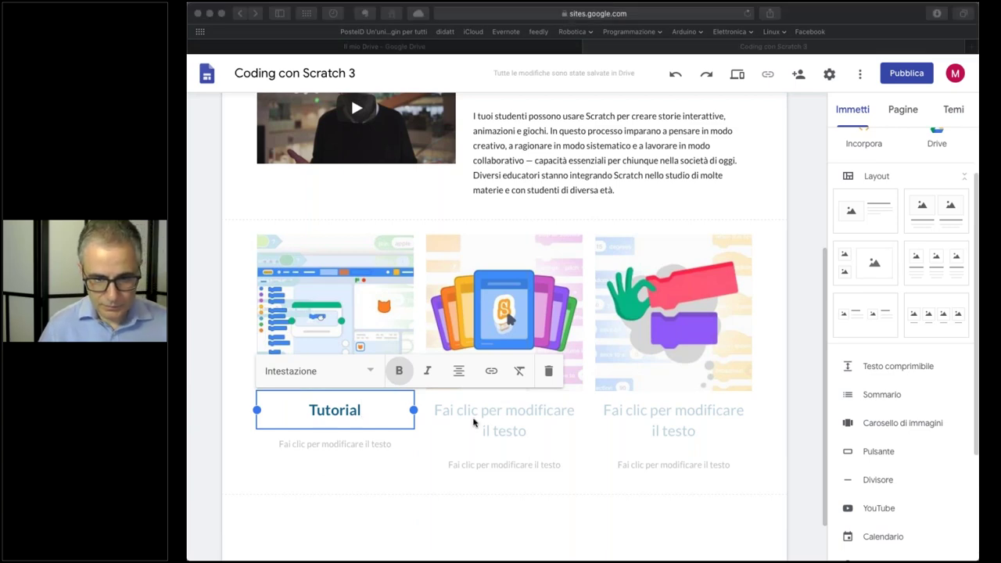
{"action": "left_click", "coordinate": [473, 423]}
{"action": "type", "text": "Schede"}
{"action": "key", "text": "Return"}
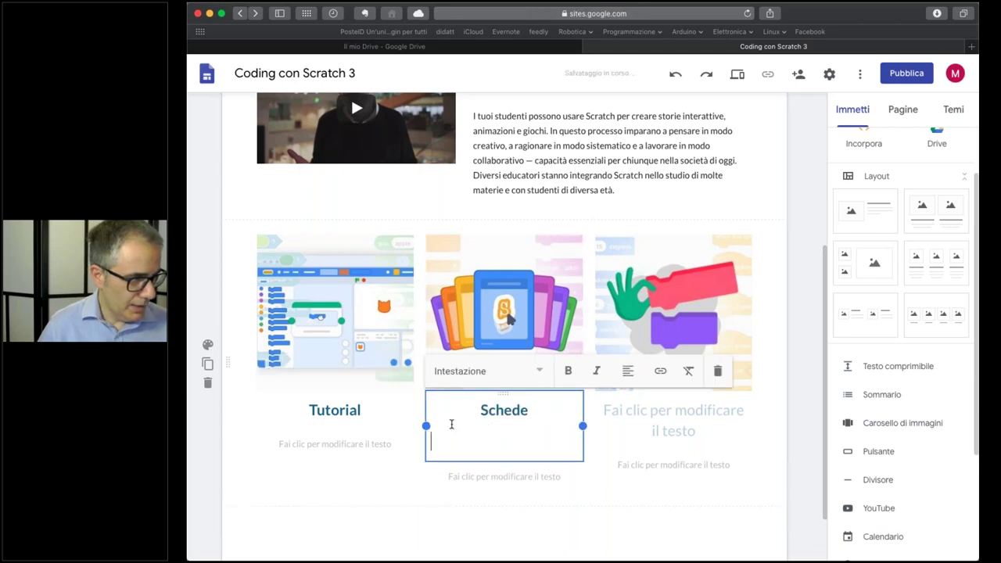
{"action": "key", "text": "BackSpace"}
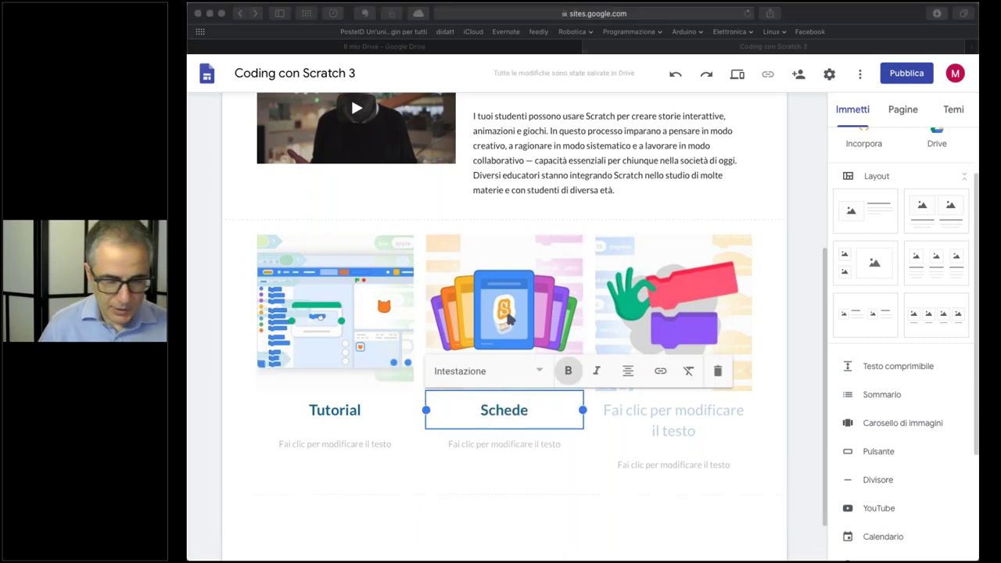
{"action": "left_click", "coordinate": [692, 408]}
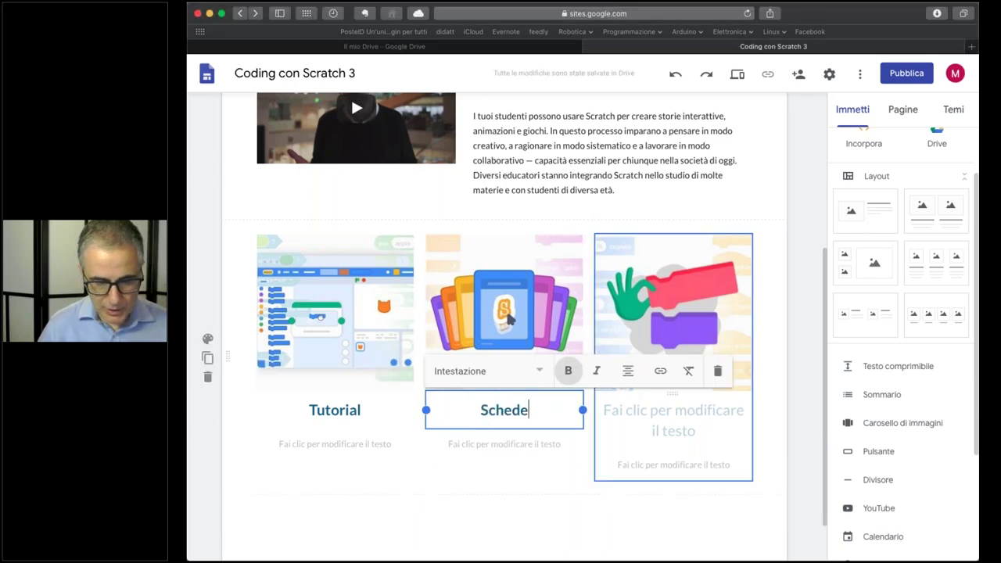
{"action": "type", "text": "Idee"}
{"action": "key", "text": "Return"}
{"action": "key", "text": "BackSpace"}
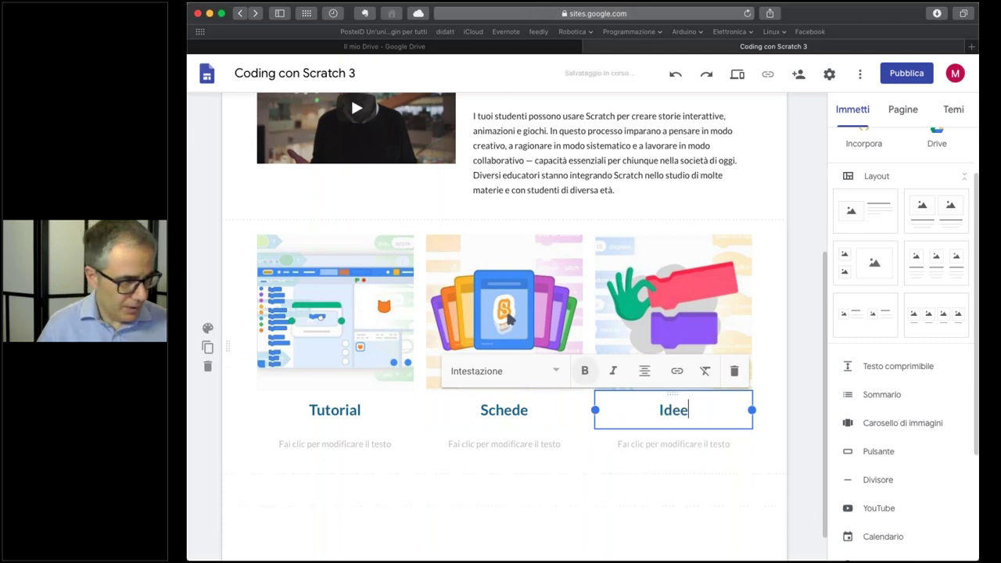
Paste the linked description "Visita la Pagina della Idee per trovare risorse aggiuntive fornite dal Team di Scratch" below the Idee title
{"action": "key", "text": "super+Tab"}
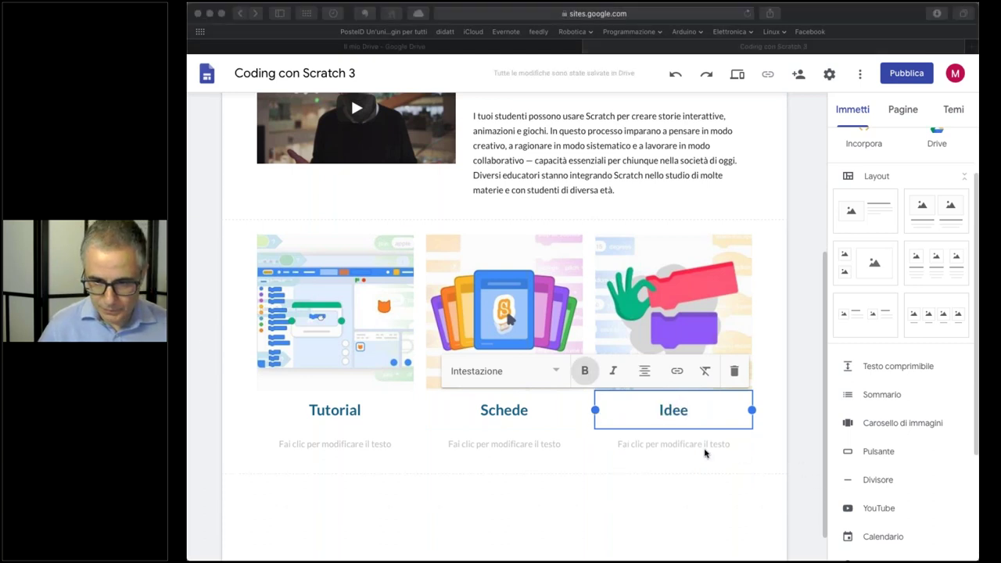
{"action": "left_click", "coordinate": [673, 440]}
{"action": "type", "text": "Visita la Pagina della Idee per trovare risorse aggiuntive fornite dal Team di Scratch"}
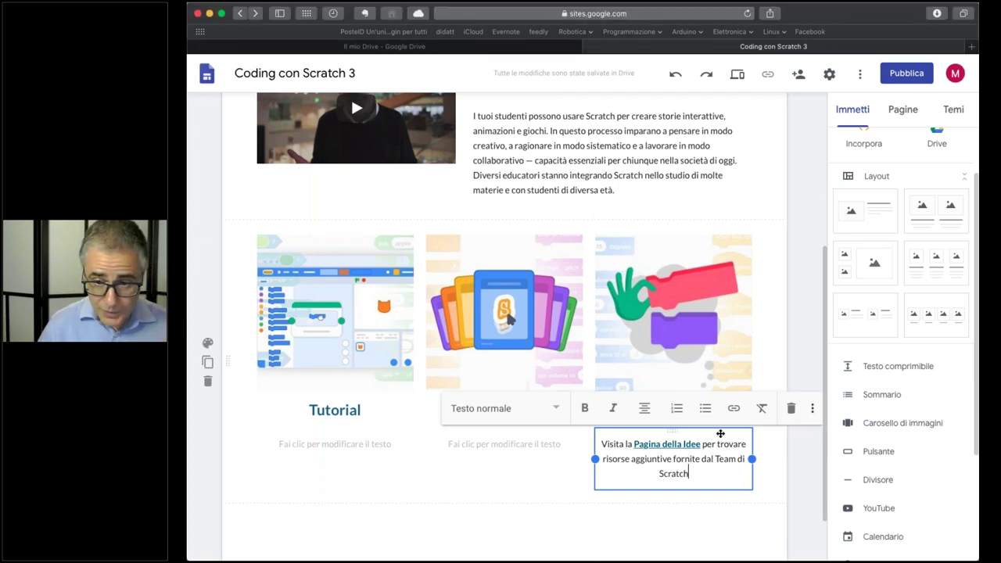
{"action": "triple_click", "coordinate": [669, 445]}
{"action": "left_click", "coordinate": [662, 443]}
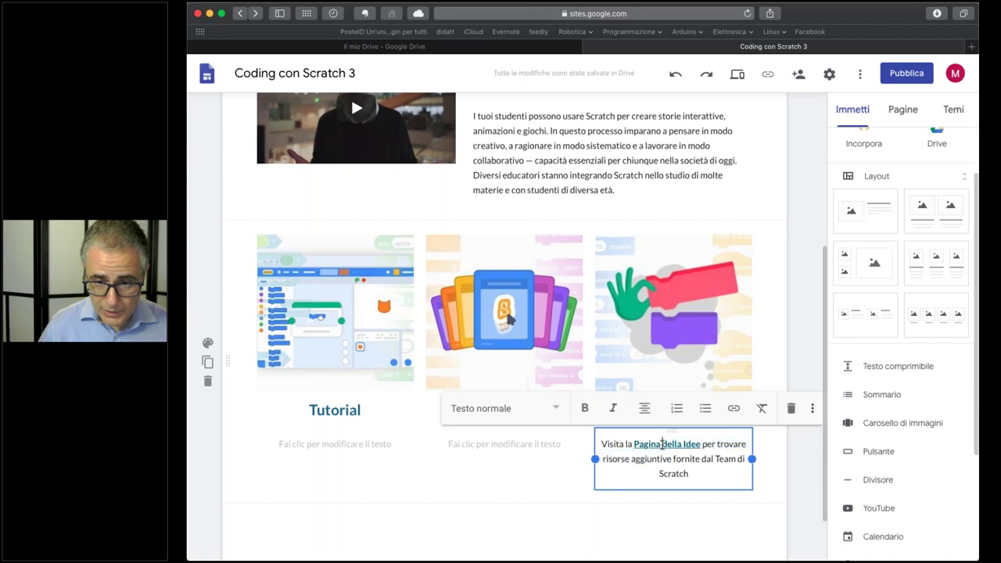
{"action": "double_click", "coordinate": [611, 457]}
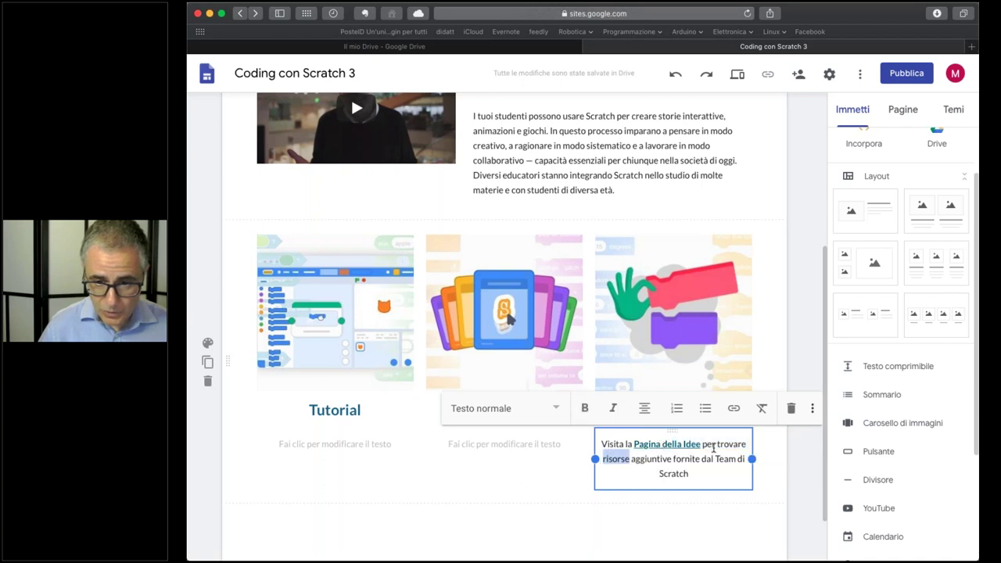
{"action": "left_click", "coordinate": [736, 411]}
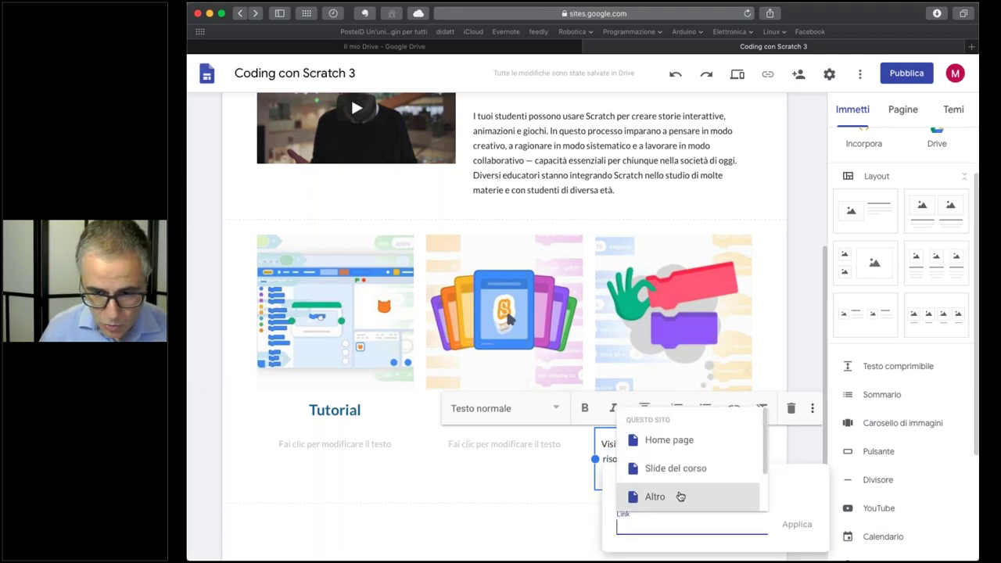
{"action": "left_click", "coordinate": [537, 489]}
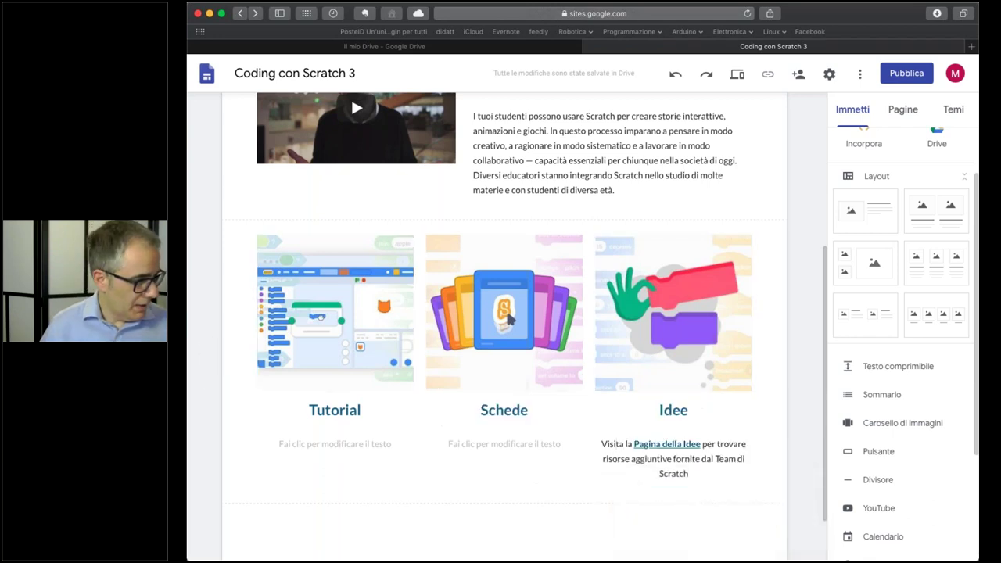
Paste the linked description "Scarica e stampa Schede di Programmazione per istruzioni passo-passo su una varietà di progetti." below the Schede title
{"action": "key", "text": "super+Tab"}
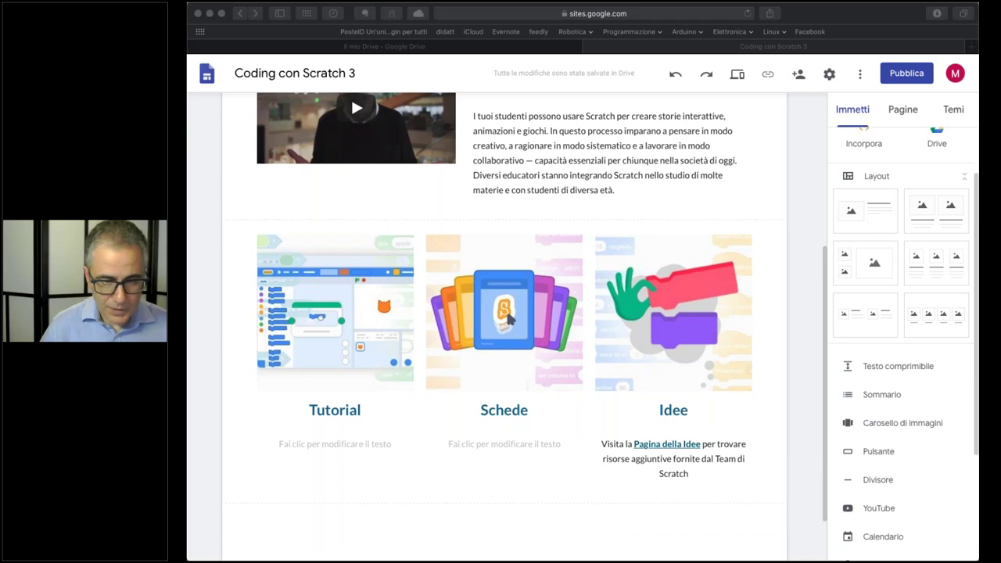
{"action": "left_click", "coordinate": [490, 446]}
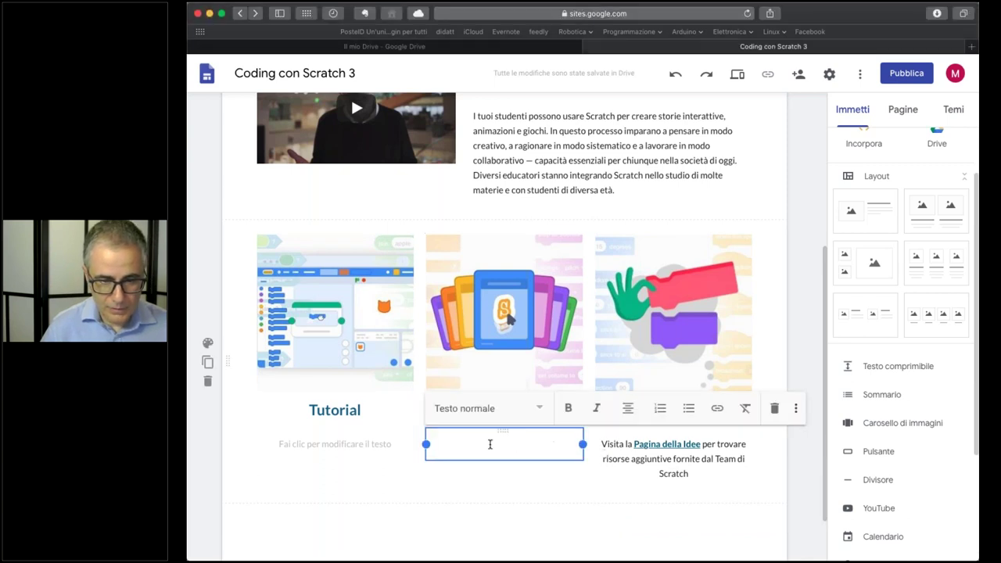
{"action": "type", "text": "Scarica e stampa Schede di Programmazione per istruzioni passo-passo su una varietà di progetti."}
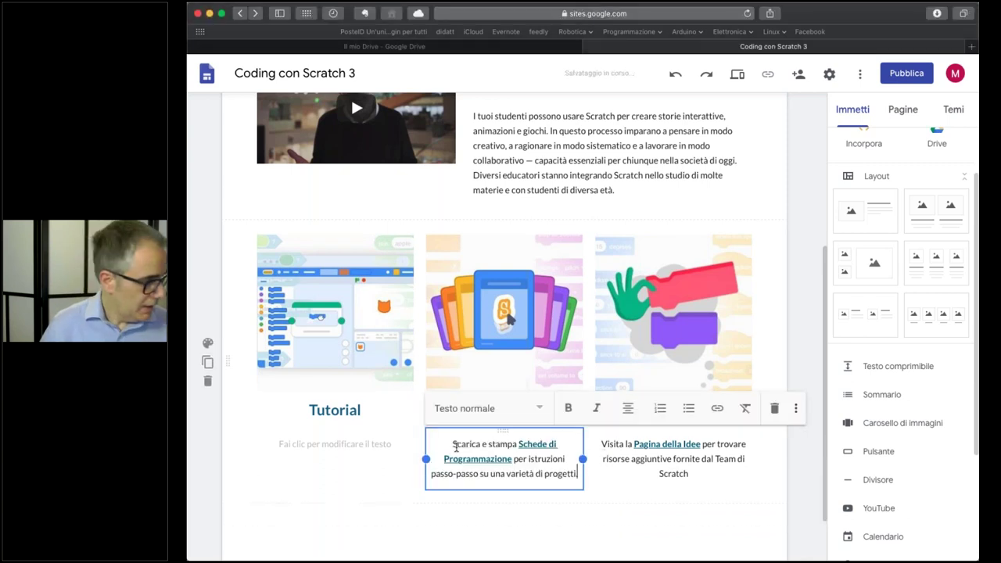
Paste the linked description "Esplora Tutorial Scratch per imparare come creare storie, animazioni, giochi e molto altro!" below the Tutorial title
{"action": "key", "text": "super+Tab"}
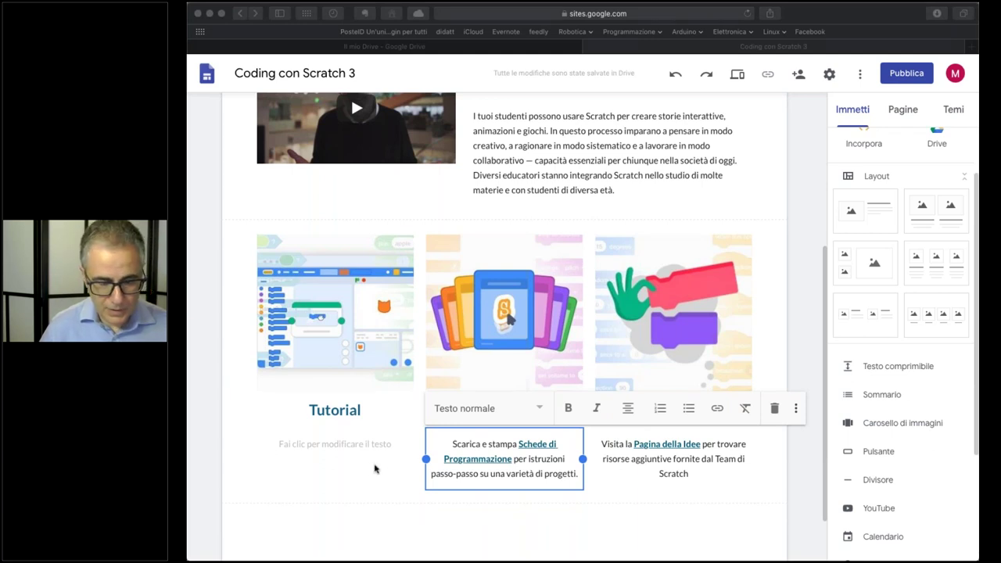
{"action": "left_click", "coordinate": [344, 446]}
{"action": "type", "text": "Explora Tutorial Scratch per imparare come creare storie, animazioni, giochi e molto altro!"}
{"action": "key", "text": "BackSpace"}
Preview the Risorse page on a large screen, check the video block and the three columns, and return to editing
{"action": "scroll", "coordinate": [760, 107], "scroll_direction": "up", "scroll_amount": 1}
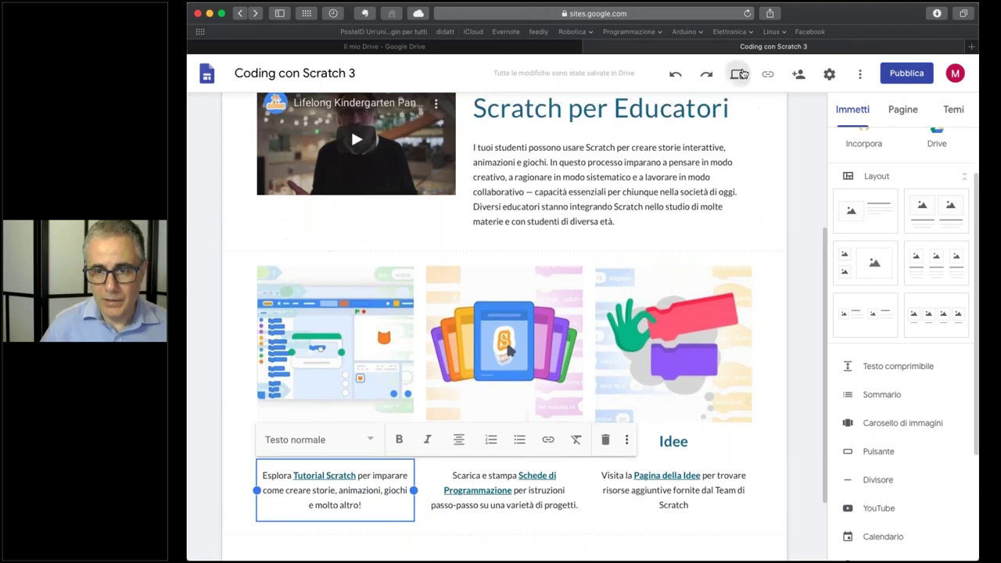
{"action": "left_click", "coordinate": [739, 73]}
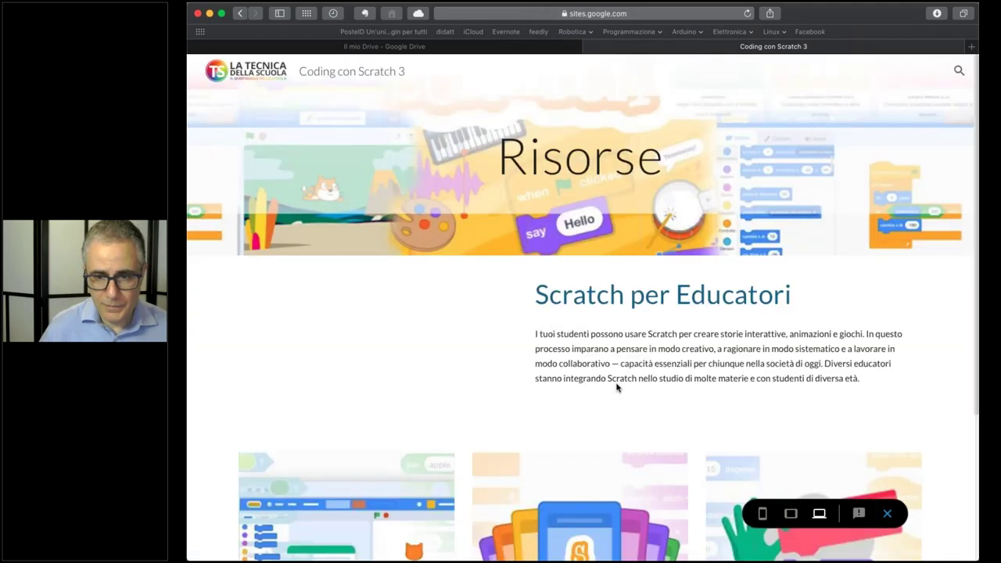
{"action": "scroll", "coordinate": [616, 385], "scroll_direction": "down", "scroll_amount": 5}
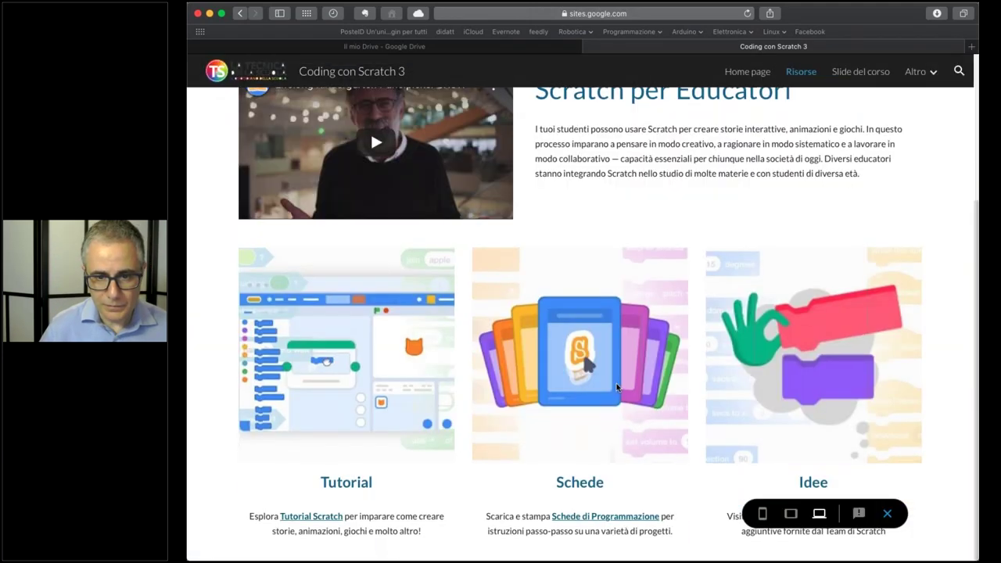
{"action": "scroll", "coordinate": [617, 385], "scroll_direction": "up", "scroll_amount": 5}
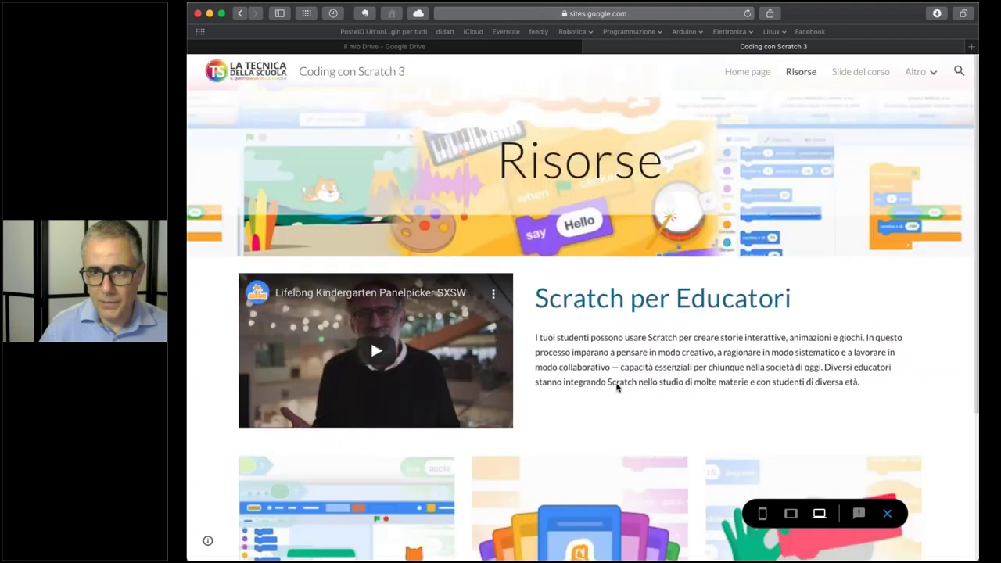
{"action": "scroll", "coordinate": [616, 387], "scroll_direction": "down", "scroll_amount": 5}
{"action": "scroll", "coordinate": [617, 387], "scroll_direction": "up", "scroll_amount": 5}
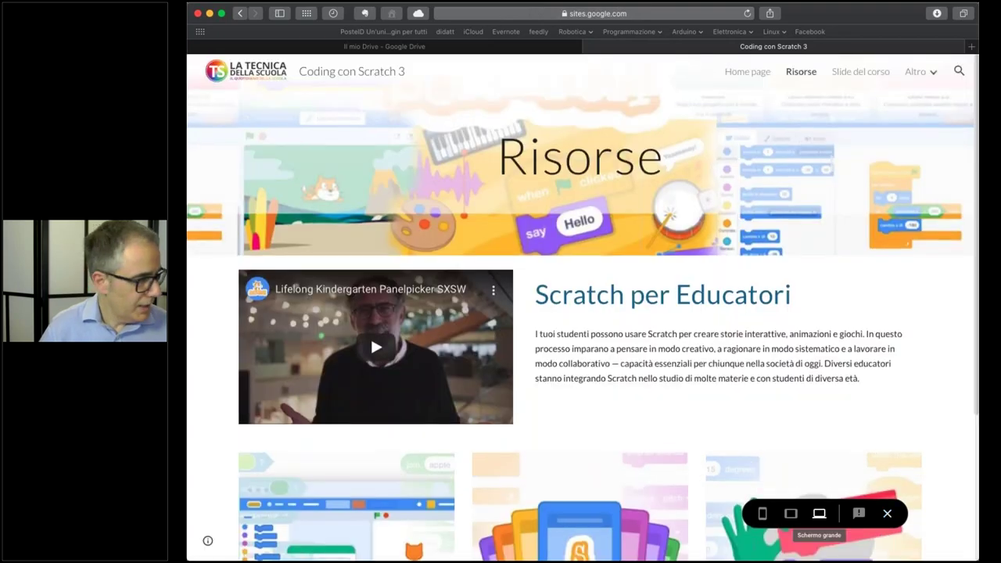
{"action": "left_click", "coordinate": [887, 513]}
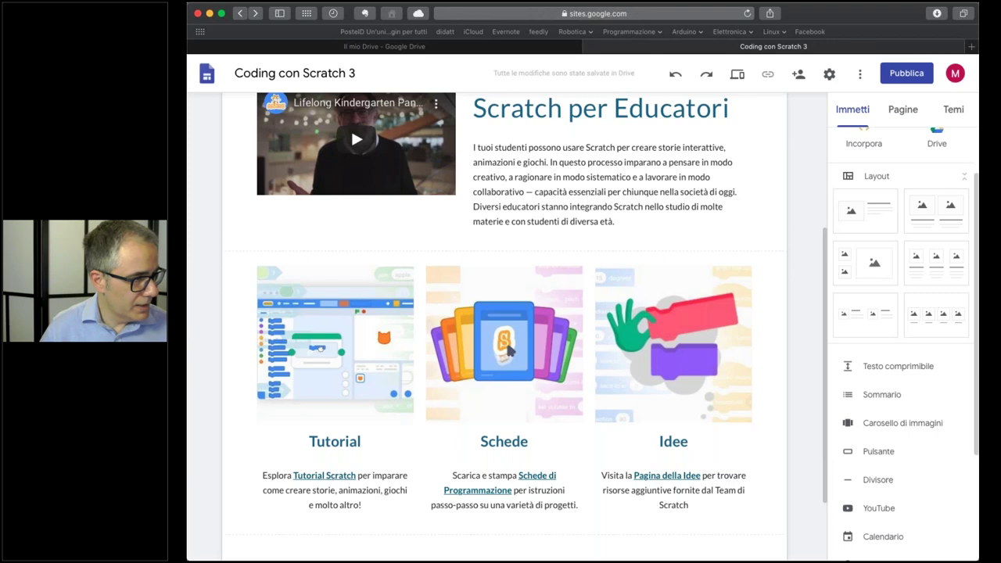
Add the layout with two side-by-side image-and-text pairs below the three columns and fill its first placeholder with Scratch3-img4 from Drive
{"action": "scroll", "coordinate": [436, 431], "scroll_direction": "down", "scroll_amount": 3}
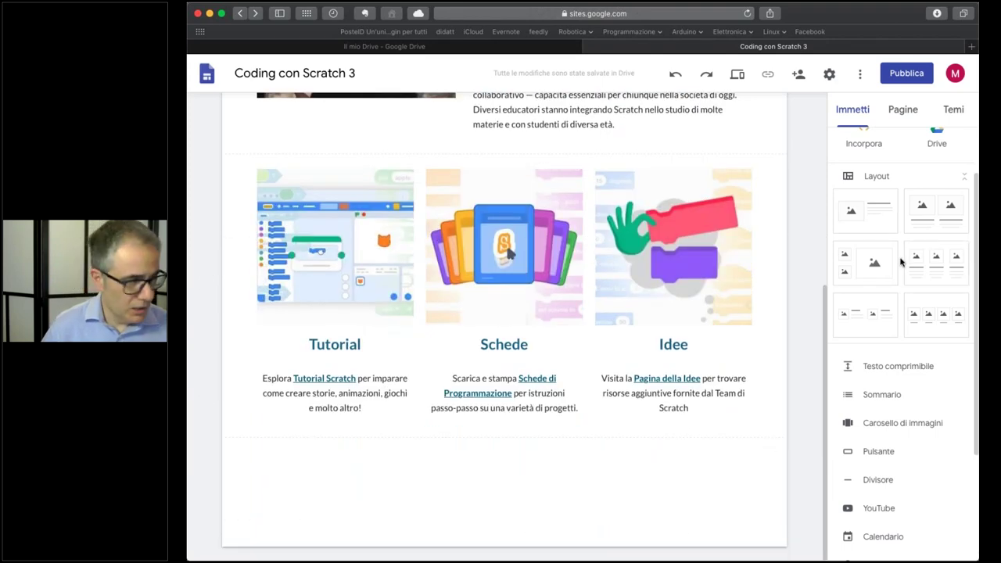
{"action": "left_click_drag", "start_coordinate": [878, 317], "coordinate": [501, 461]}
{"action": "left_click", "coordinate": [337, 388]}
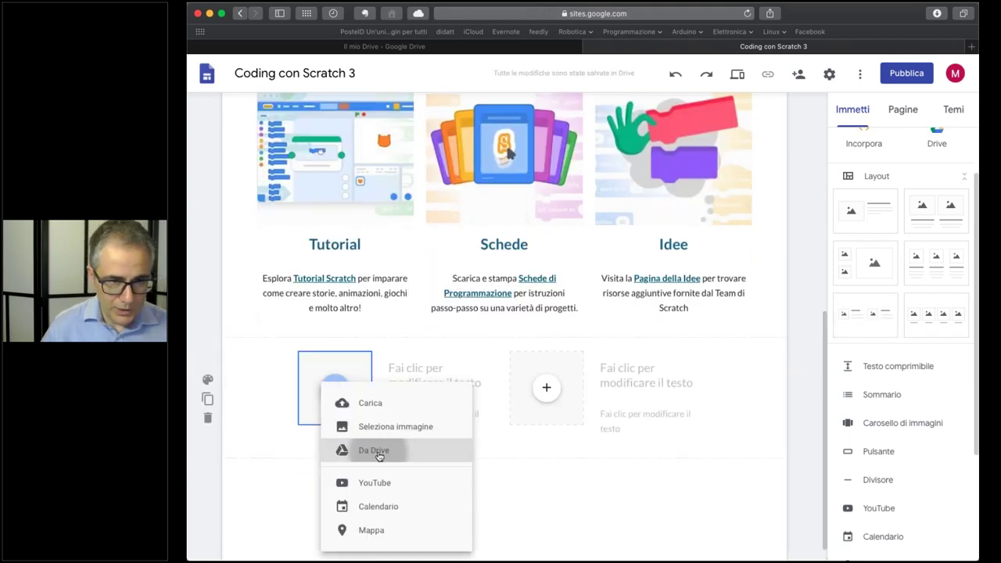
{"action": "left_click", "coordinate": [374, 451]}
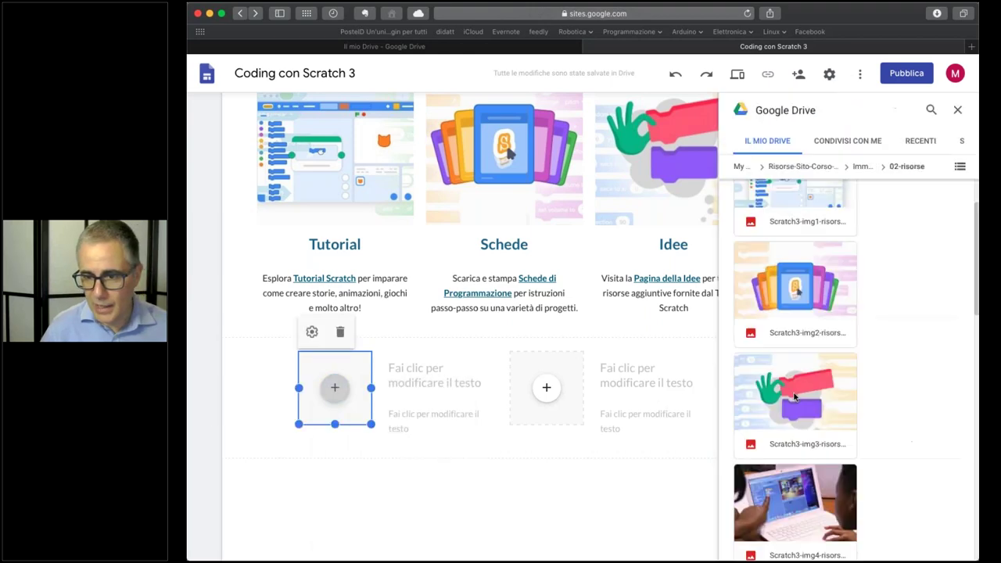
{"action": "left_click", "coordinate": [805, 376]}
{"action": "left_click", "coordinate": [935, 546]}
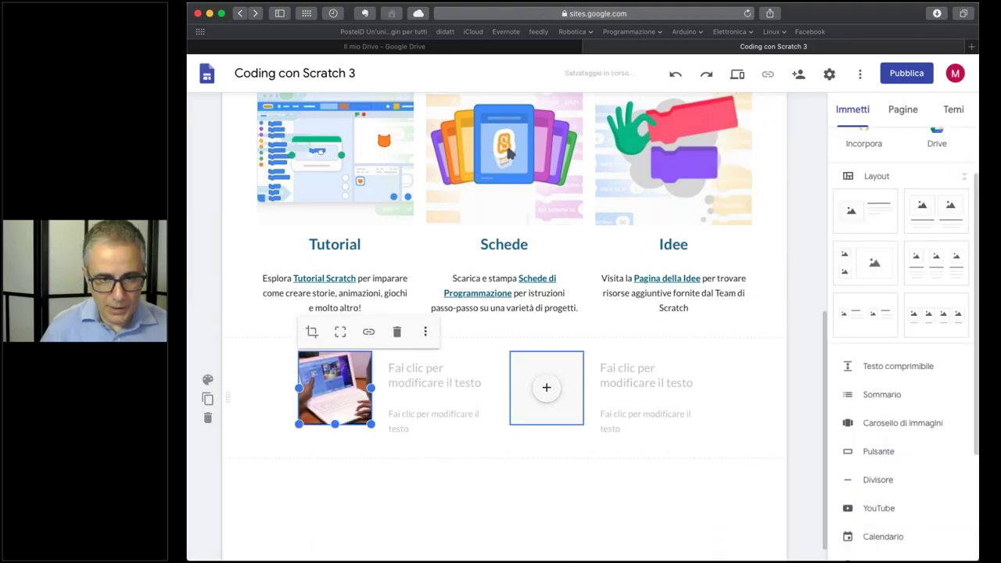
Choose Drive as the image source for the second placeholder of the two-pair layout
{"action": "left_click", "coordinate": [547, 387]}
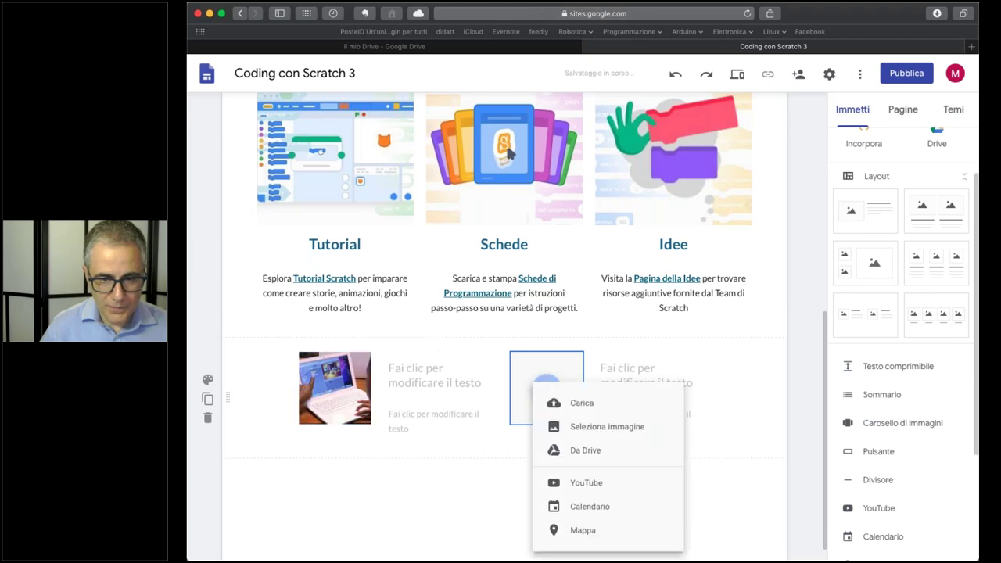
{"action": "left_click", "coordinate": [596, 451]}
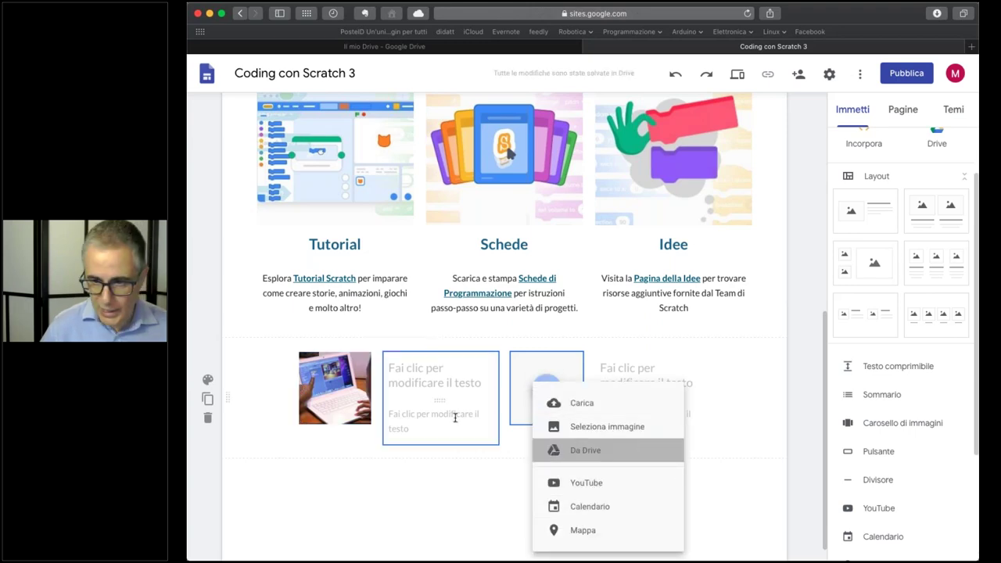
Insert the Drive photo of two children at a laptop into the empty image placeholder of the lower row
{"action": "left_click", "coordinate": [795, 479]}
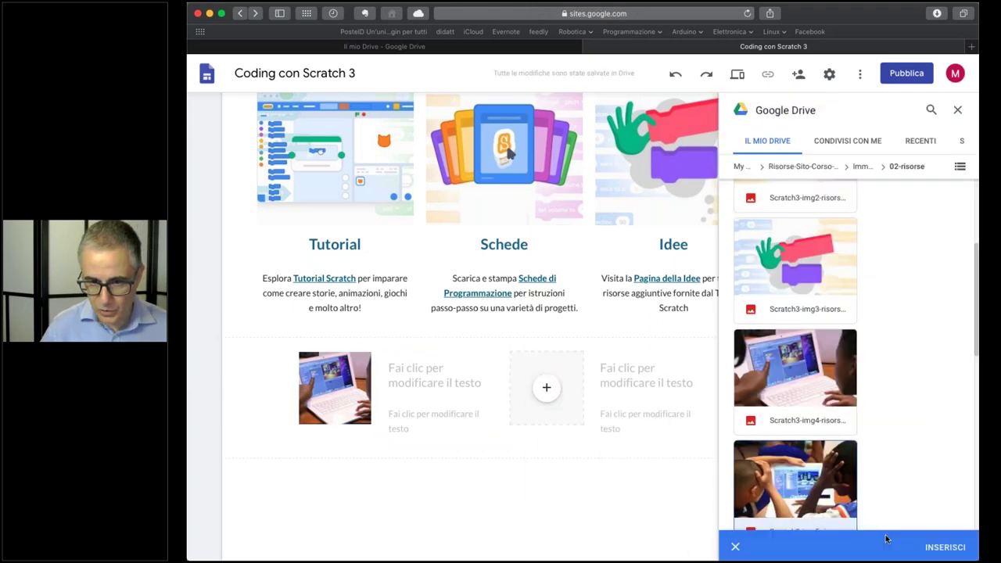
{"action": "left_click", "coordinate": [945, 548]}
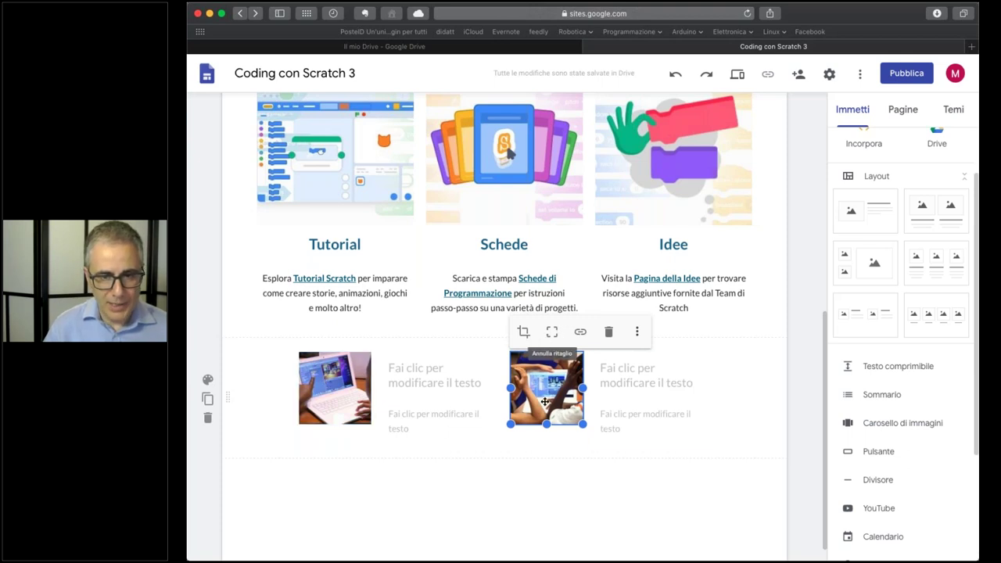
Try to uncrop the photo of the children and stretch it taller, and reload the site editor
{"action": "left_click", "coordinate": [553, 335]}
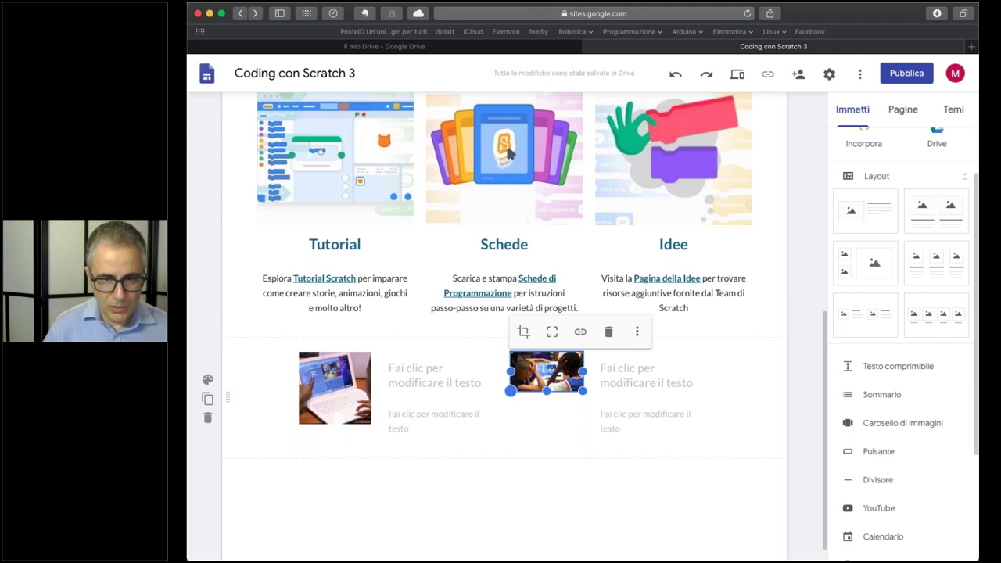
{"action": "left_click_drag", "start_coordinate": [546, 391], "coordinate": [548, 433]}
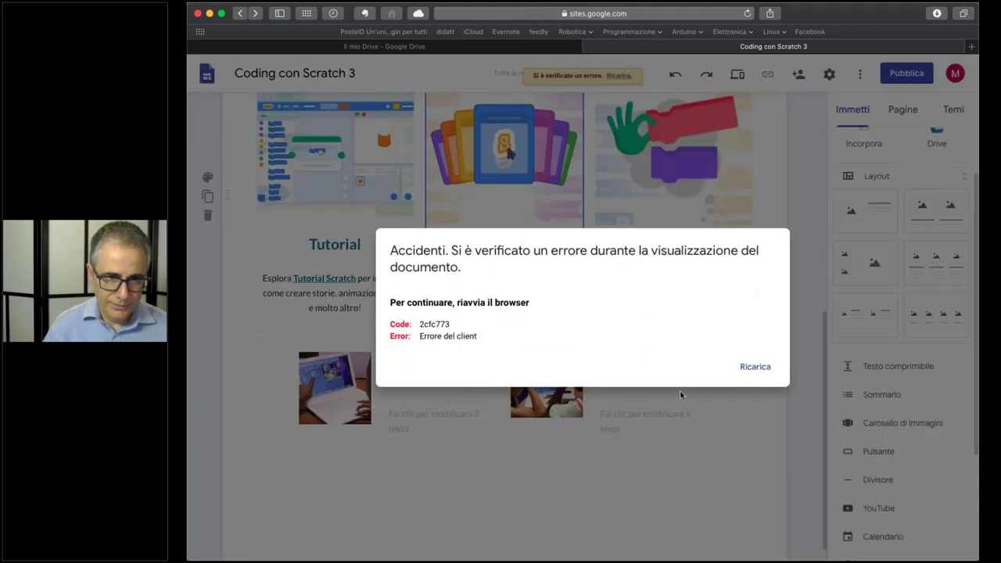
{"action": "left_click", "coordinate": [748, 377]}
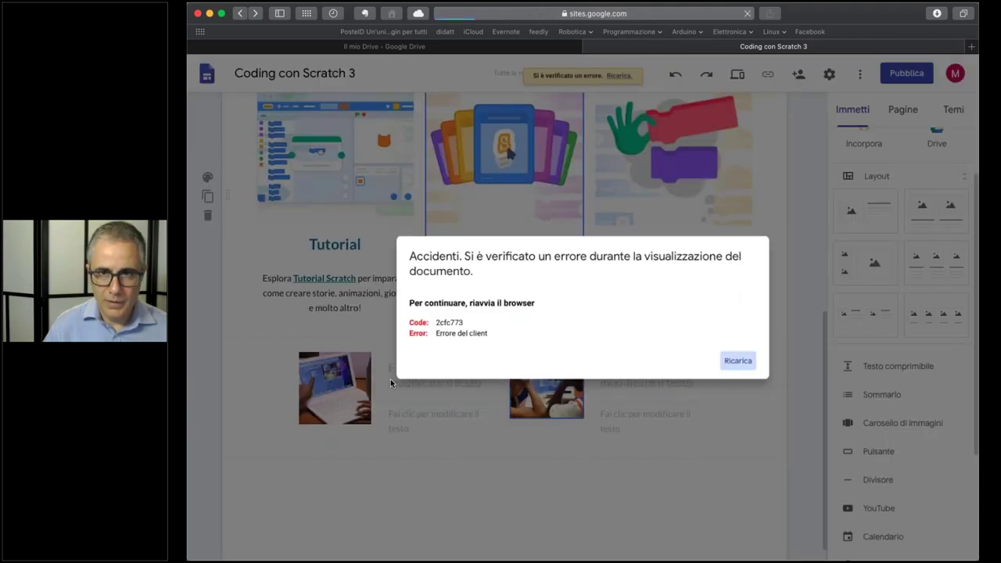
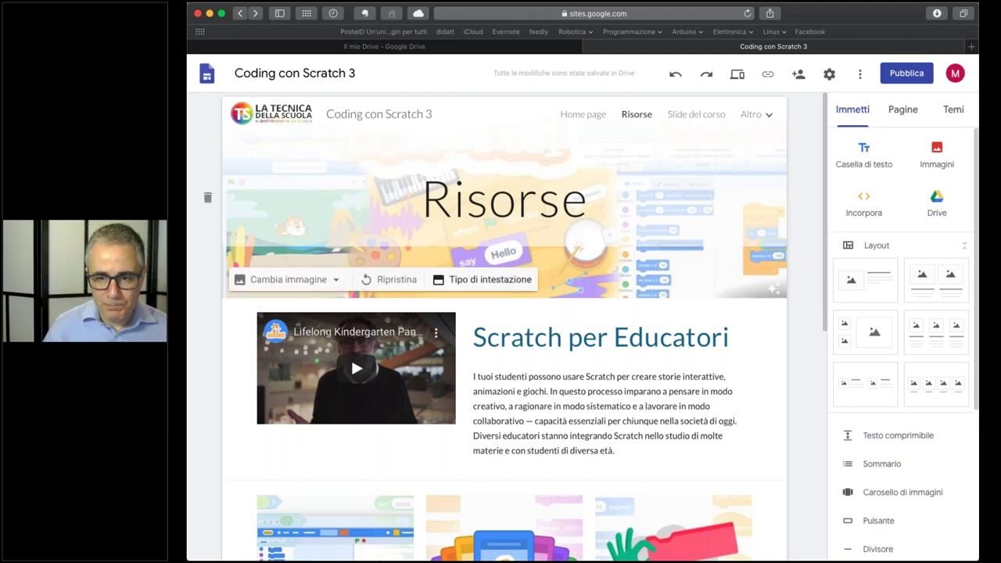
Shift the photo inside its crop frame so the child on its left side is shown
{"action": "scroll", "coordinate": [552, 328], "scroll_direction": "down", "scroll_amount": 5}
{"action": "left_click", "coordinate": [551, 388]}
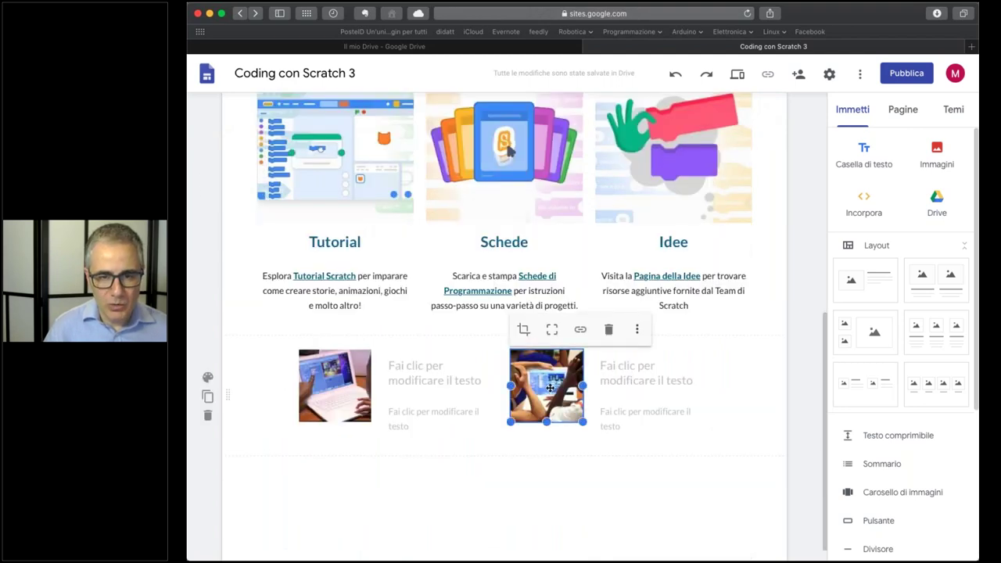
{"action": "double_click", "coordinate": [550, 388]}
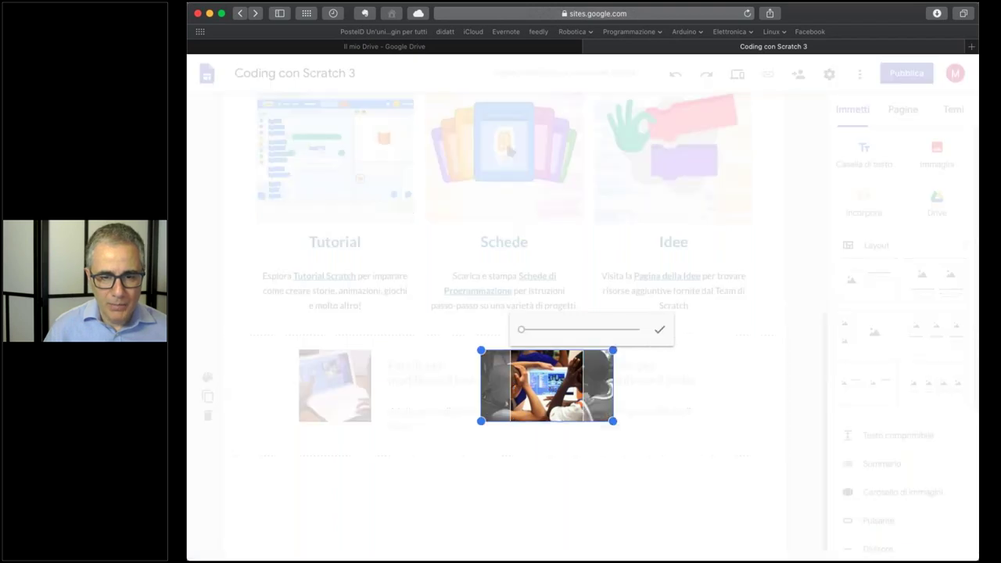
{"action": "mouse_move", "coordinate": [566, 389]}
{"action": "left_mouse_down"}
{"action": "mouse_move", "coordinate": [540, 386]}
{"action": "mouse_move", "coordinate": [569, 384]}
{"action": "left_mouse_up"}
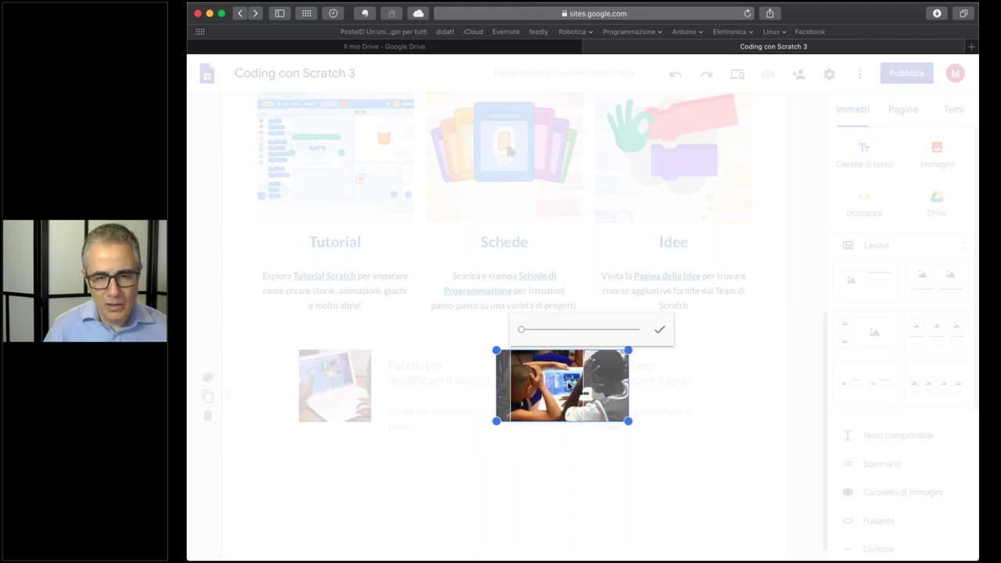
{"action": "left_click", "coordinate": [544, 469]}
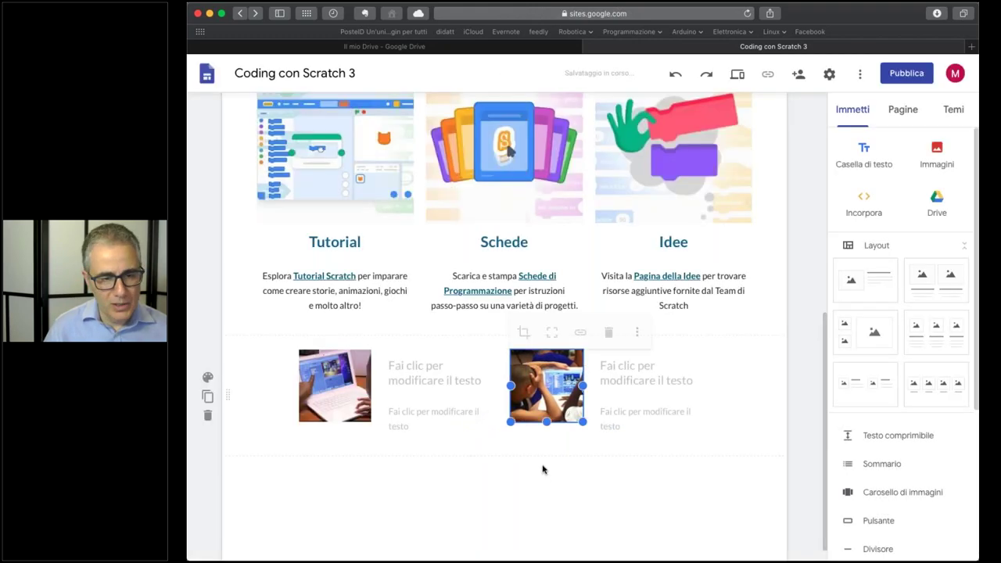
Shift the photo inside its crop frame to the child on its right side, and enlarge it slightly
{"action": "double_click", "coordinate": [548, 379]}
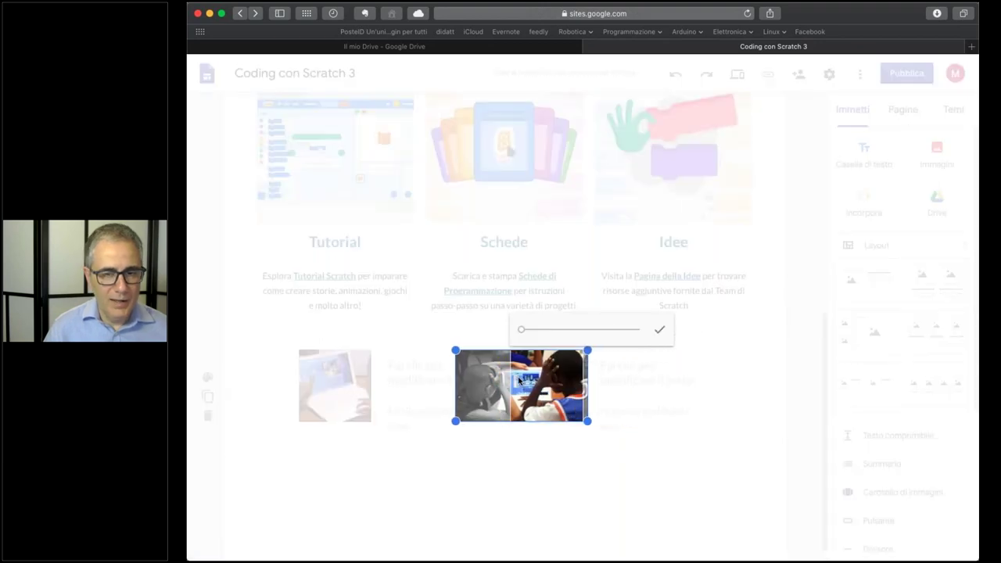
{"action": "left_click", "coordinate": [660, 329]}
{"action": "left_click", "coordinate": [661, 331]}
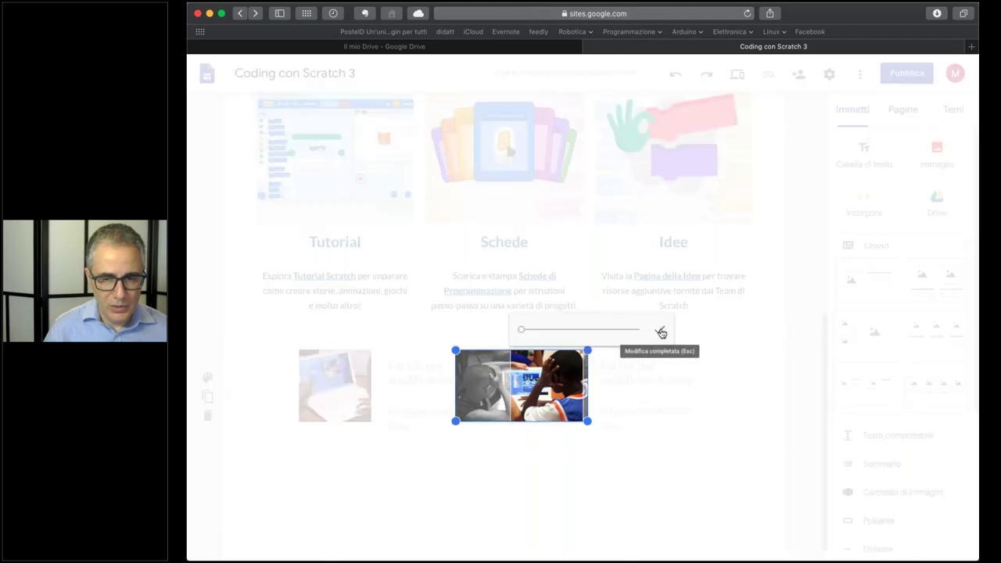
{"action": "mouse_move", "coordinate": [523, 331]}
{"action": "left_mouse_down"}
{"action": "mouse_move", "coordinate": [551, 331]}
{"action": "mouse_move", "coordinate": [526, 330]}
{"action": "left_mouse_up"}
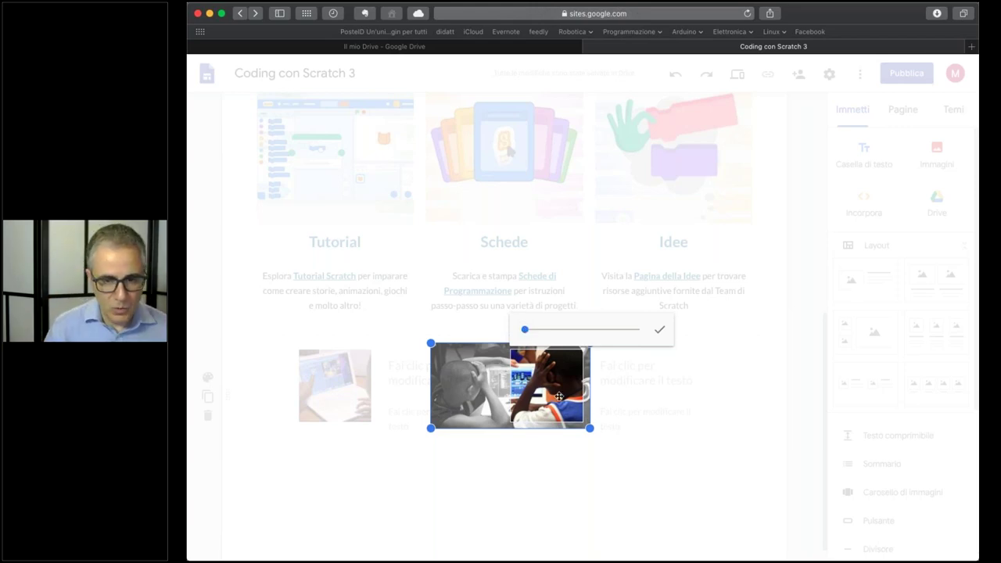
{"action": "left_click", "coordinate": [660, 329]}
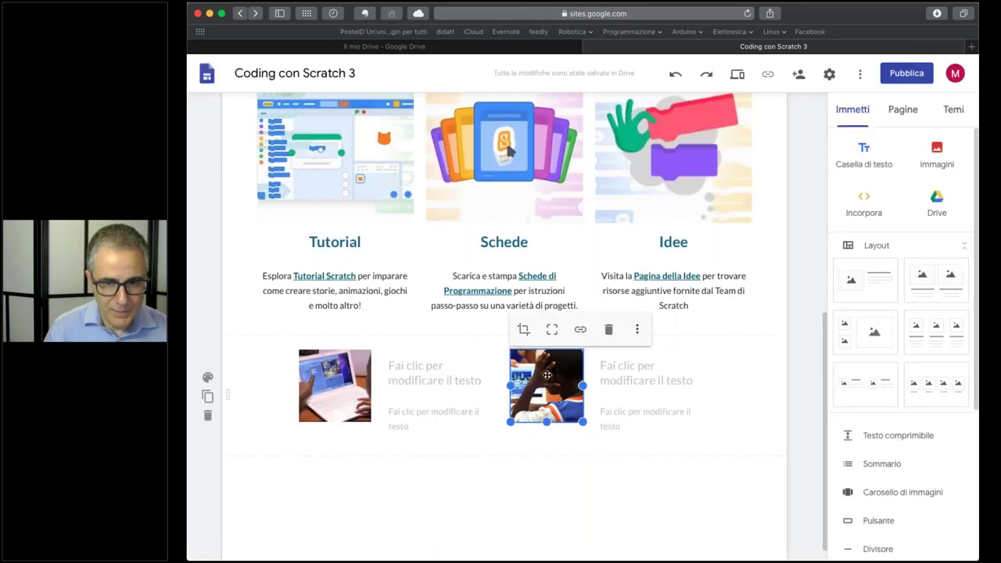
Reposition the photo inside its crop frame so the laptop is centred
{"action": "double_click", "coordinate": [540, 383]}
{"action": "left_click_drag", "start_coordinate": [533, 380], "coordinate": [565, 381]}
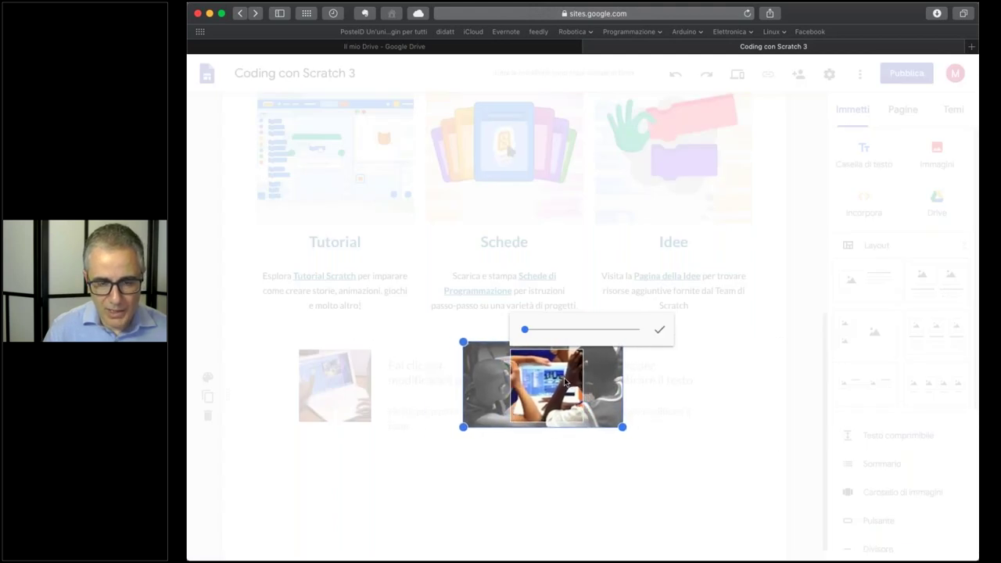
{"action": "left_click", "coordinate": [660, 331]}
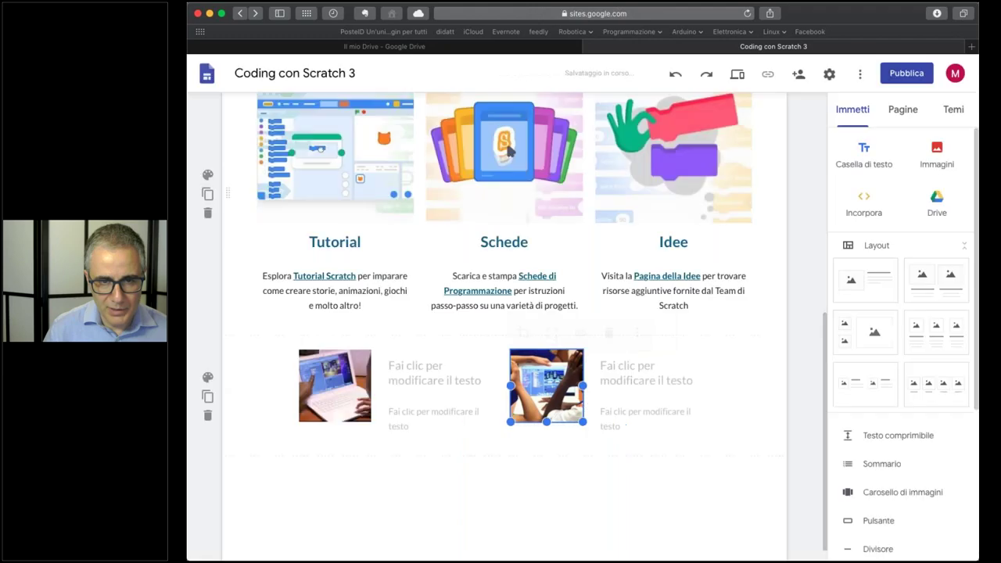
Try out the crop zoom on the Schede image, and open its link options without assigning a link
{"action": "scroll", "coordinate": [509, 273], "scroll_direction": "up", "scroll_amount": 3}
{"action": "scroll", "coordinate": [486, 325], "scroll_direction": "up", "scroll_amount": 1}
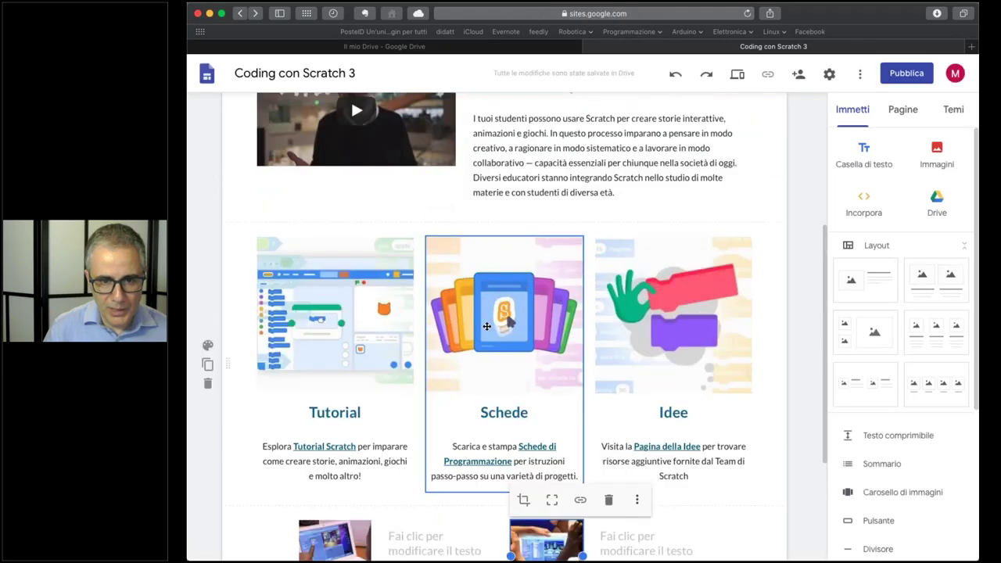
{"action": "double_click", "coordinate": [487, 325]}
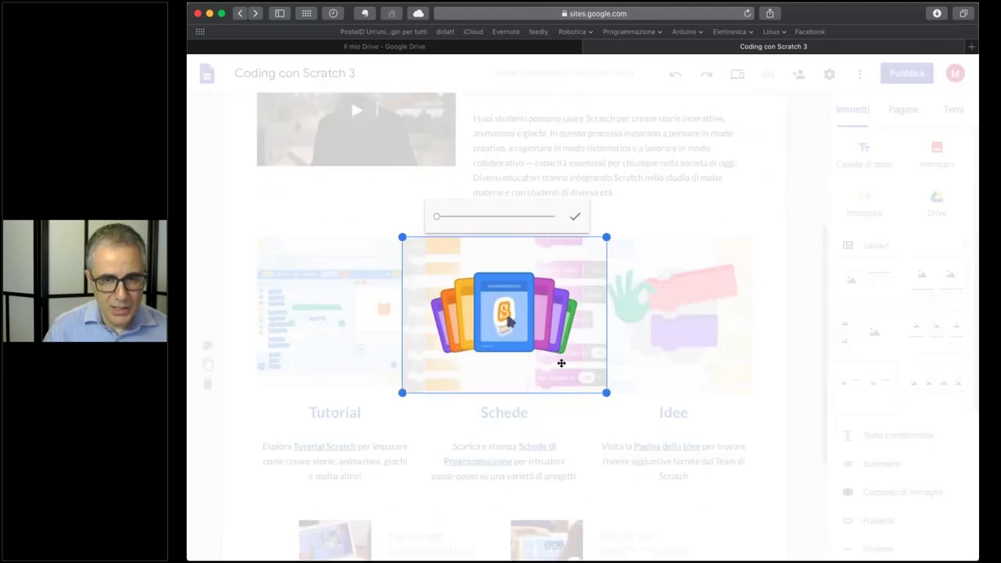
{"action": "left_click_drag", "start_coordinate": [433, 215], "coordinate": [477, 219]}
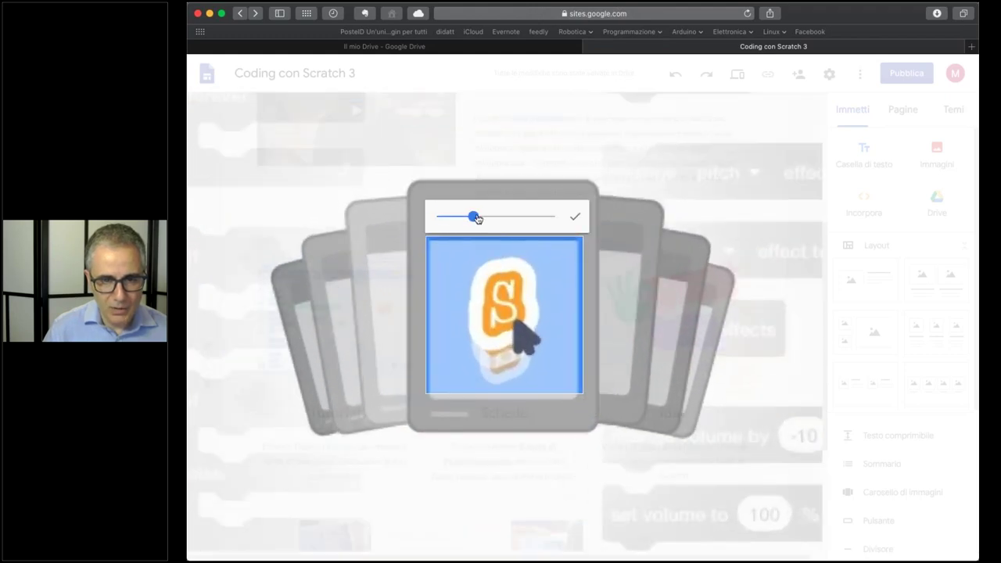
{"action": "left_click", "coordinate": [575, 216]}
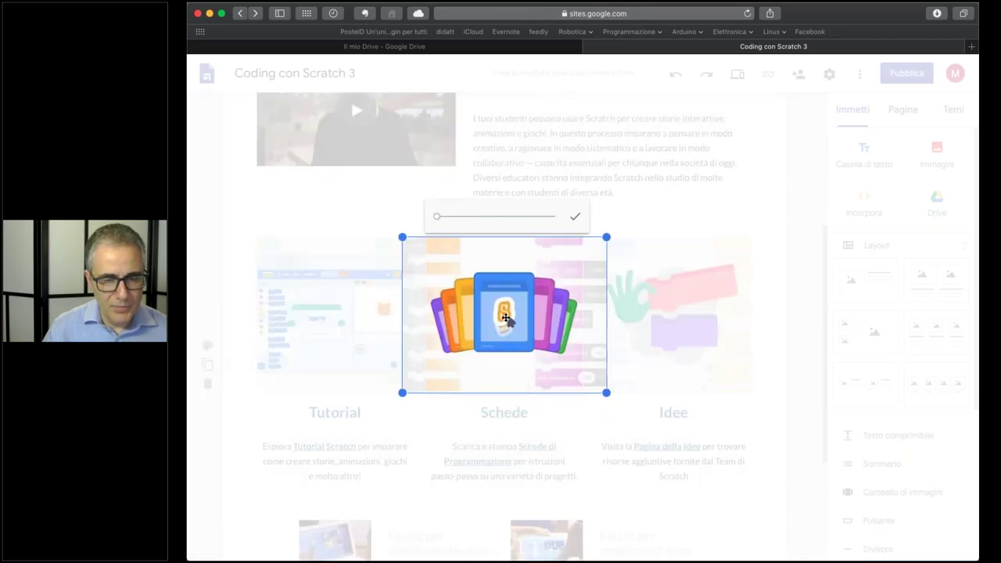
{"action": "left_click", "coordinate": [565, 422]}
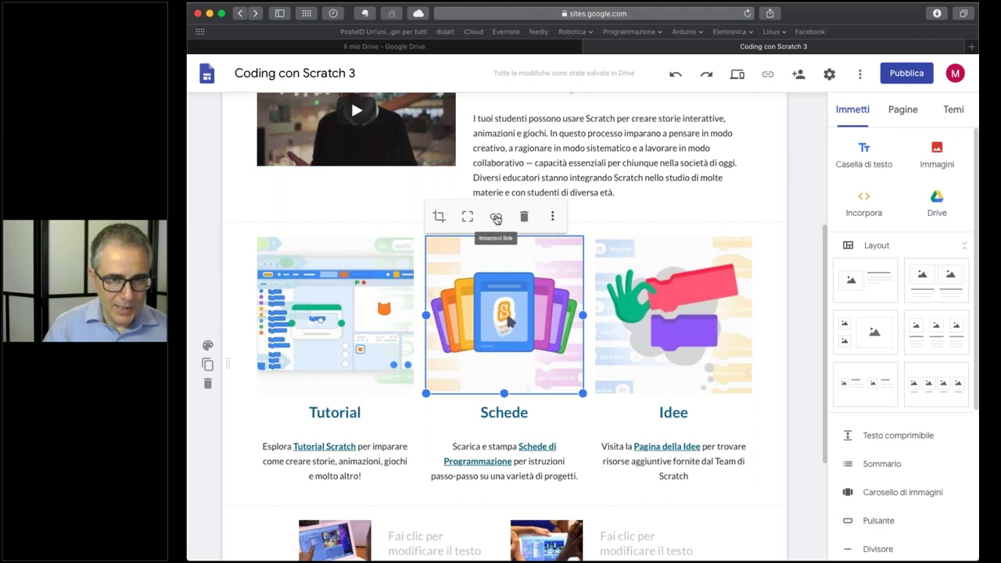
{"action": "left_click", "coordinate": [496, 218]}
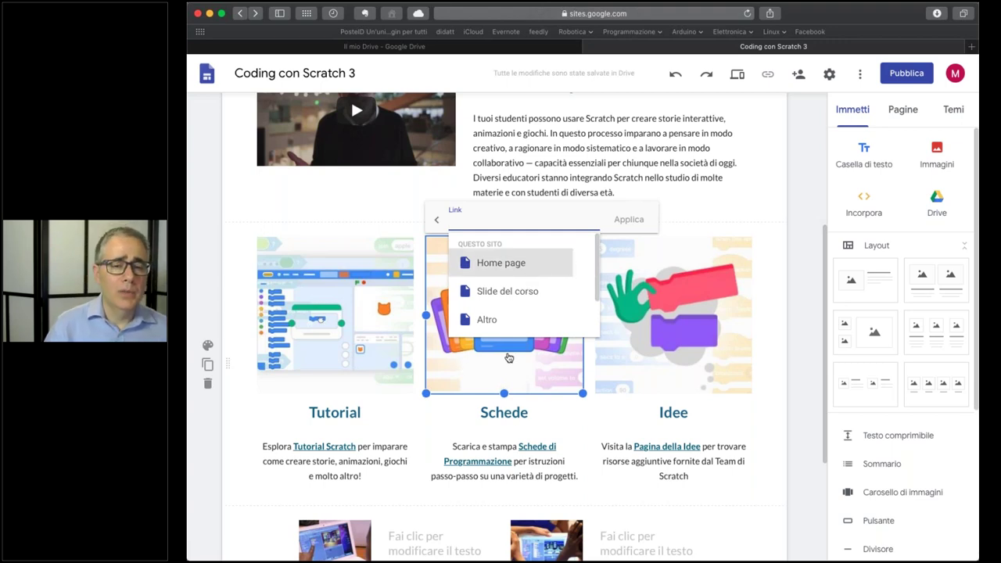
{"action": "left_click", "coordinate": [657, 501]}
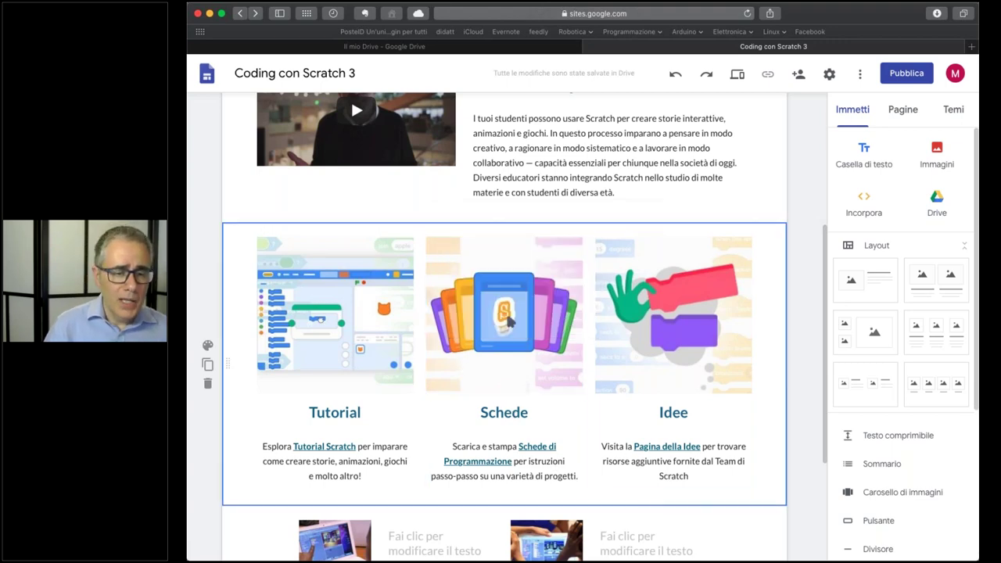
Paste the linked heading "Guida per gli educatori" into the text area beside the laptop image and select its text
{"action": "scroll", "coordinate": [657, 501], "scroll_direction": "down", "scroll_amount": 5}
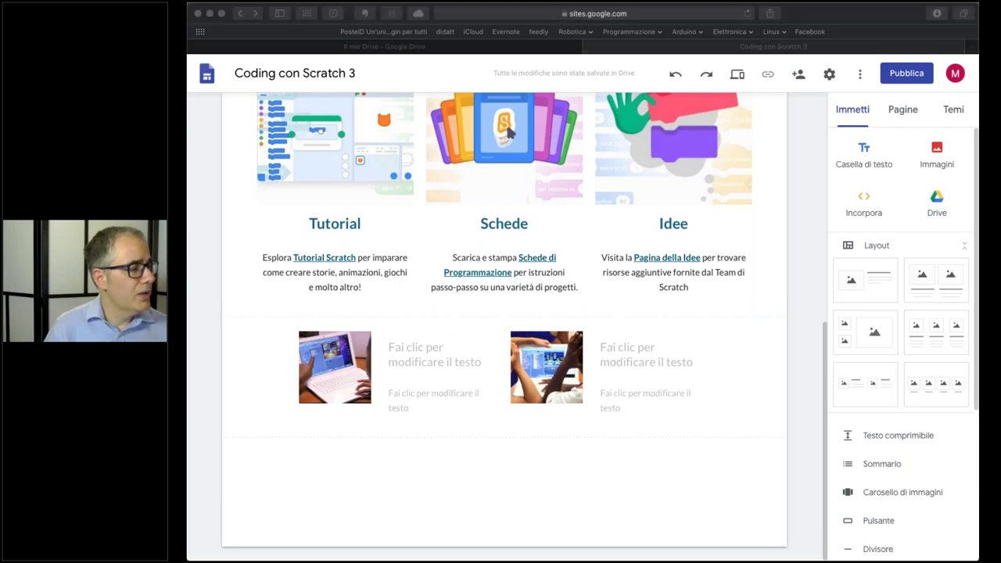
{"action": "left_click", "coordinate": [423, 357]}
{"action": "key", "text": "ctrl+v"}
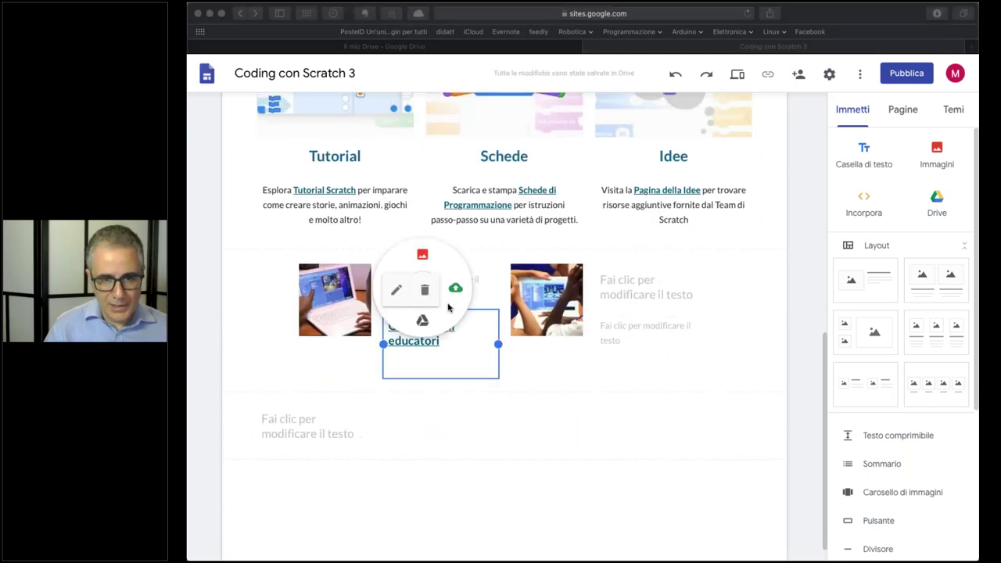
{"action": "left_click", "coordinate": [474, 356]}
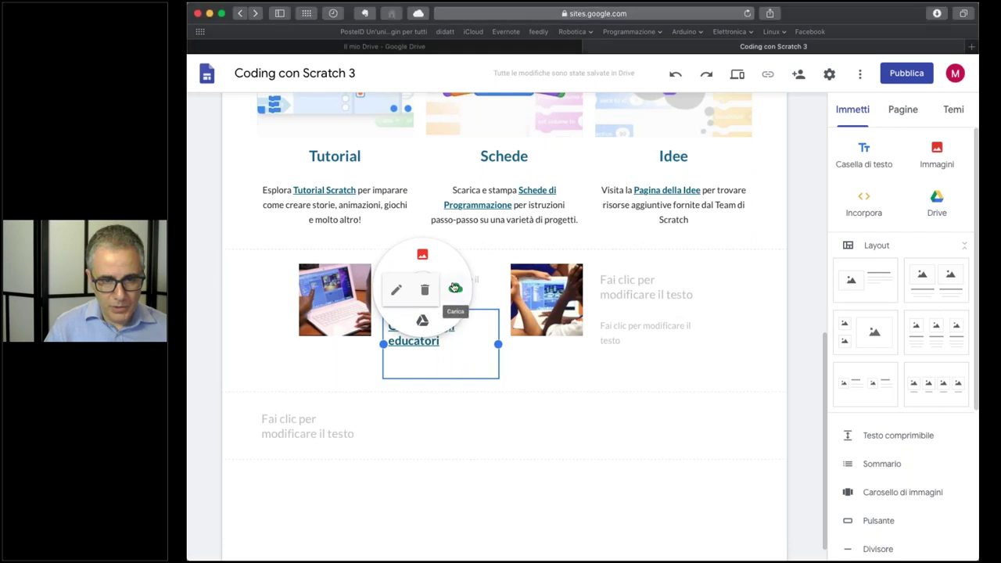
{"action": "left_click", "coordinate": [486, 338]}
{"action": "left_click", "coordinate": [435, 326]}
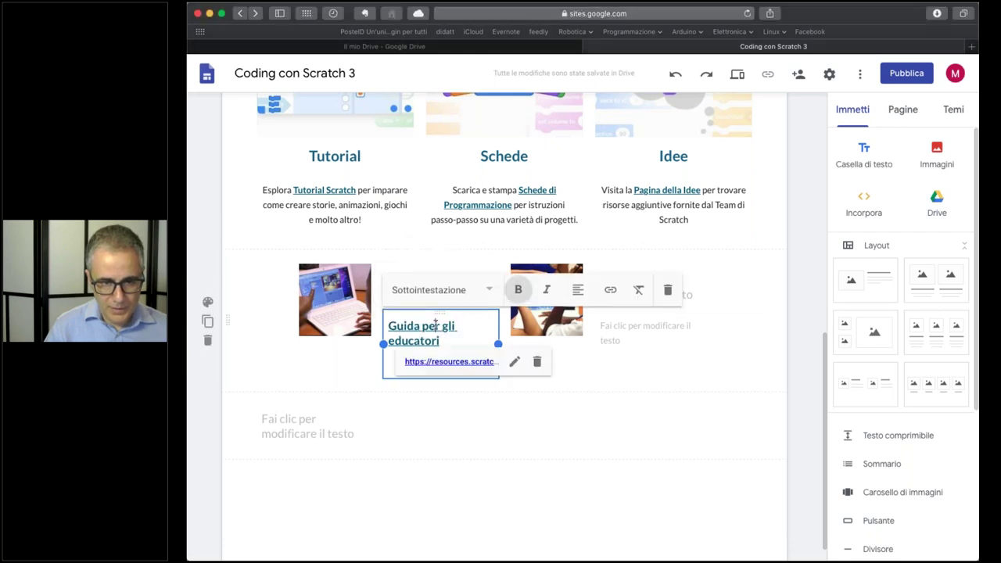
{"action": "key", "text": "super+a"}
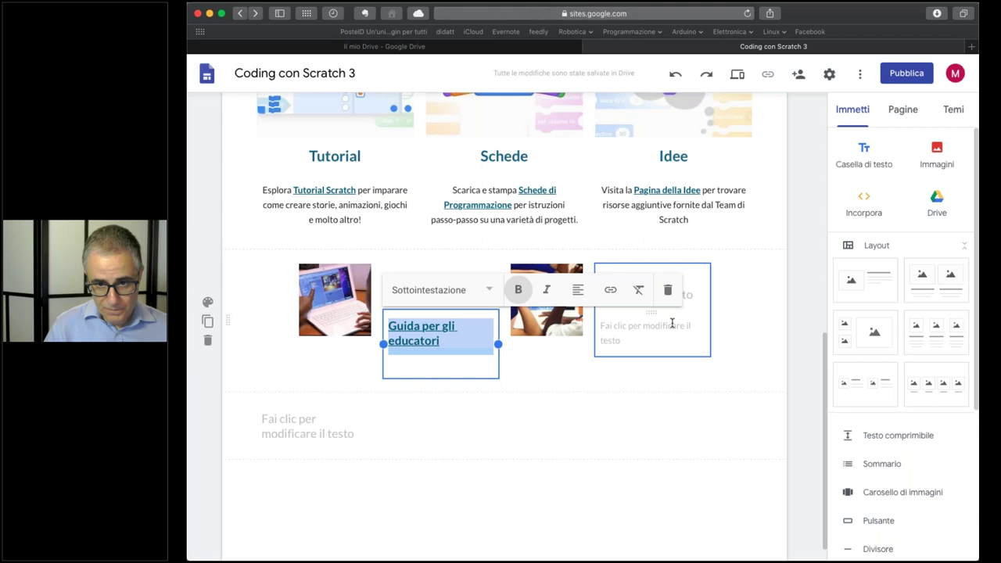
Add the linked heading "Informatica Creativa" beside the children's photo, remove the extra empty line, and check its link
{"action": "left_click", "coordinate": [664, 288]}
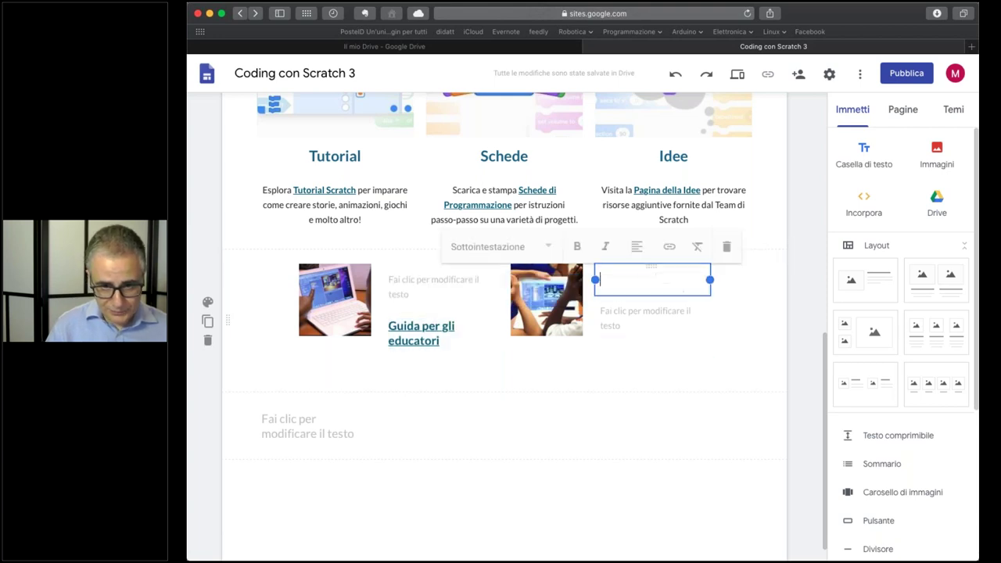
{"action": "type", "text": "Informatica Creativa"}
{"action": "key", "text": "Return"}
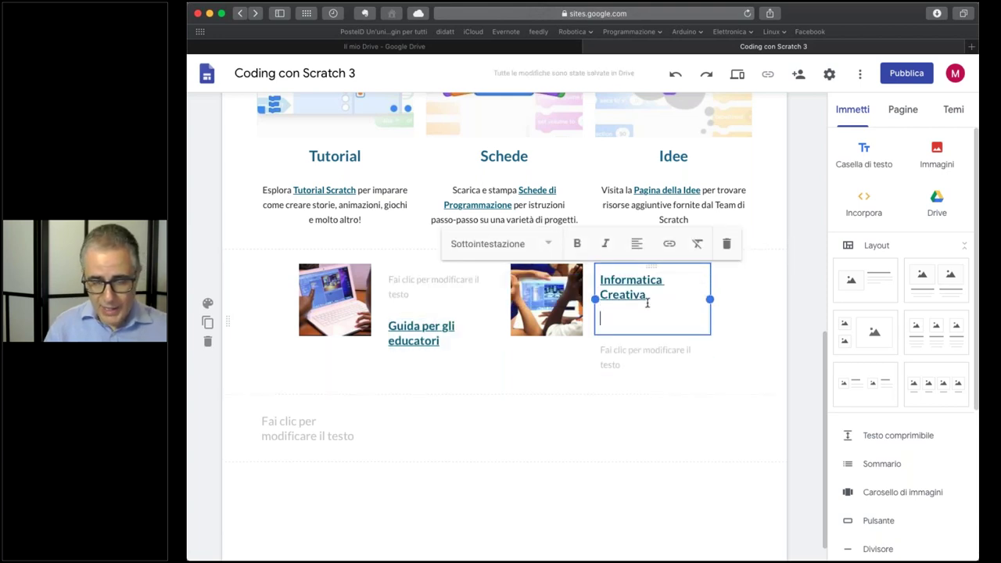
{"action": "key", "text": "BackSpace"}
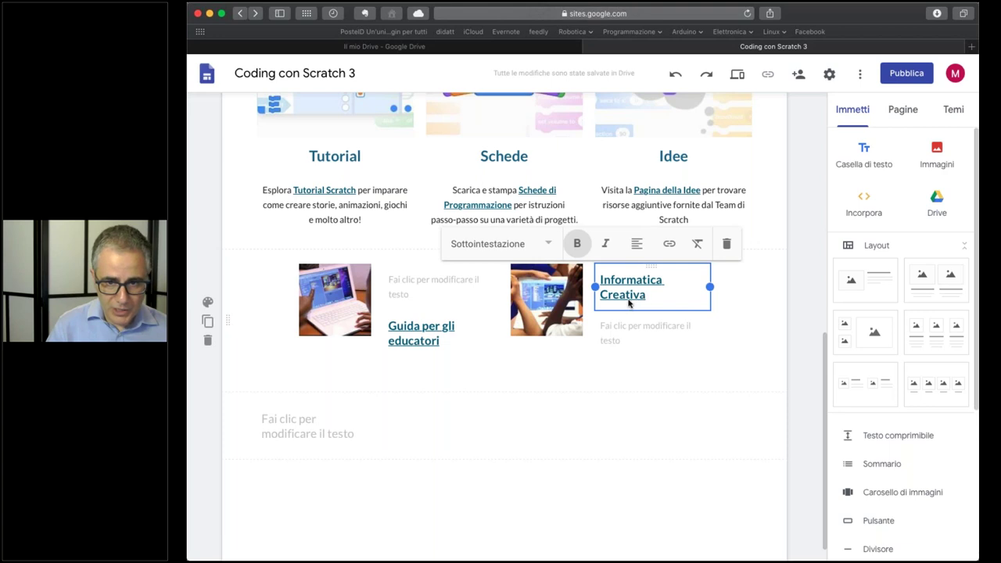
{"action": "left_click", "coordinate": [630, 294]}
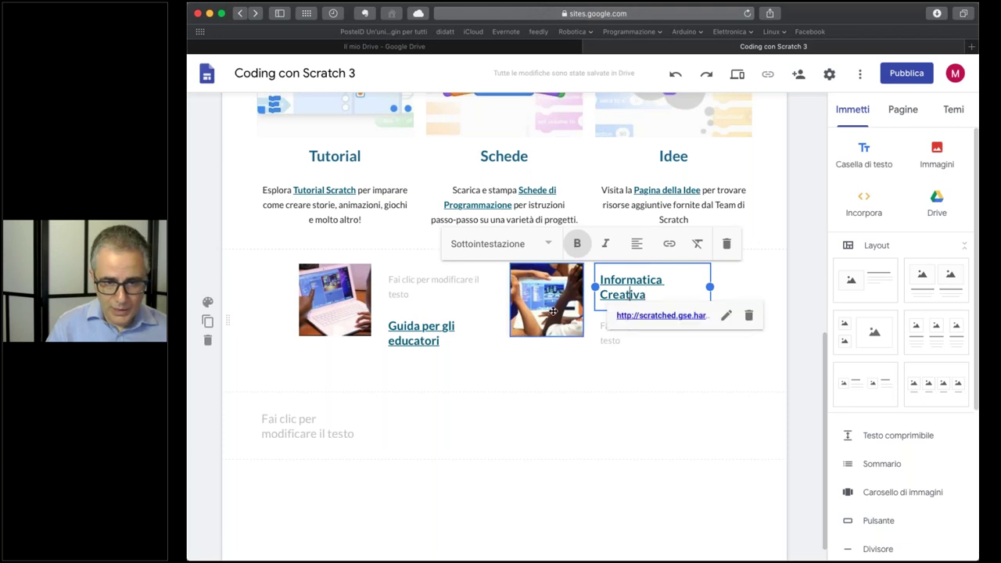
Delete the "Guida per gli educatori" text from the lower text box beside the laptop image
{"action": "left_click", "coordinate": [408, 330]}
{"action": "double_click", "coordinate": [409, 330]}
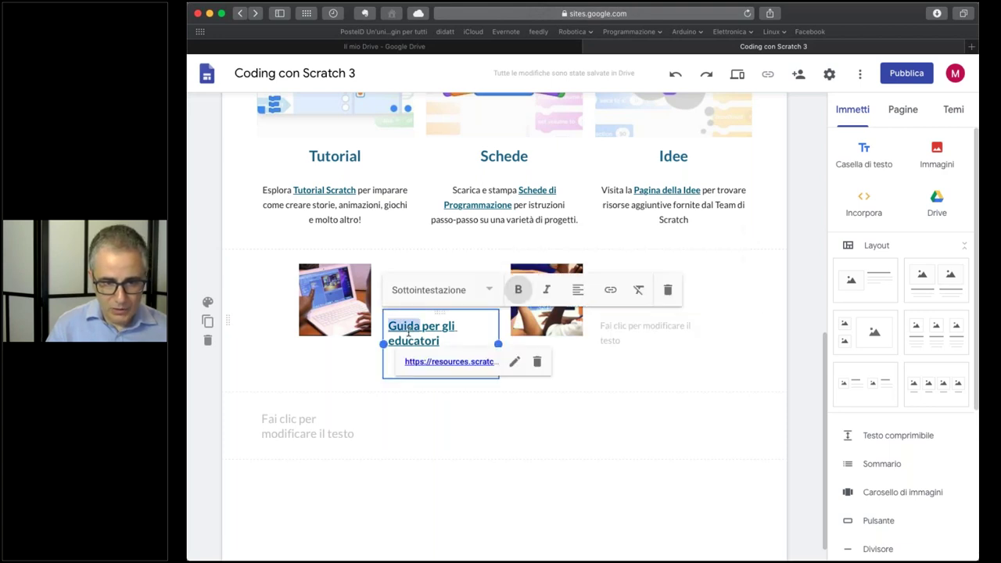
{"action": "left_click_drag", "start_coordinate": [408, 333], "coordinate": [453, 377]}
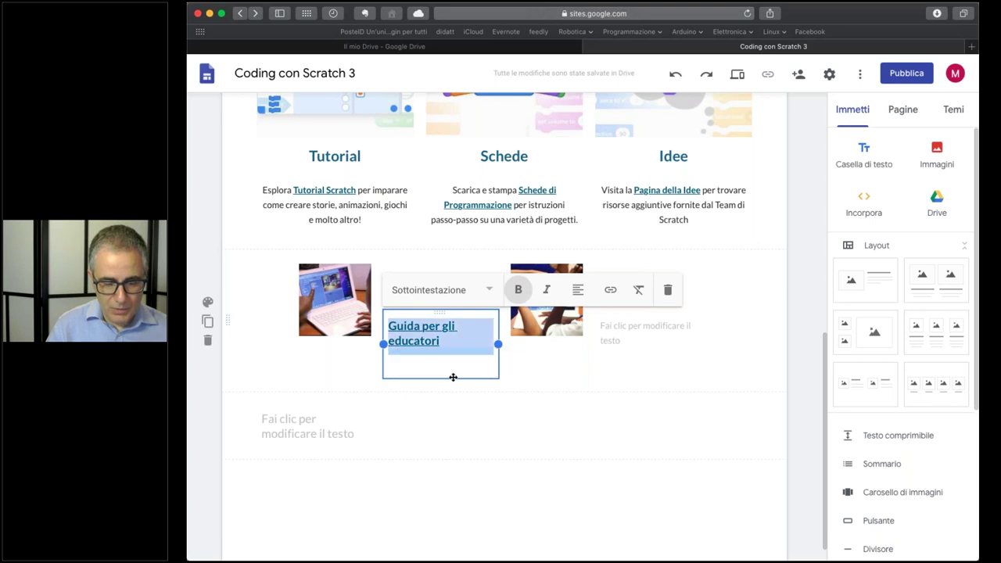
{"action": "key", "text": "BackSpace"}
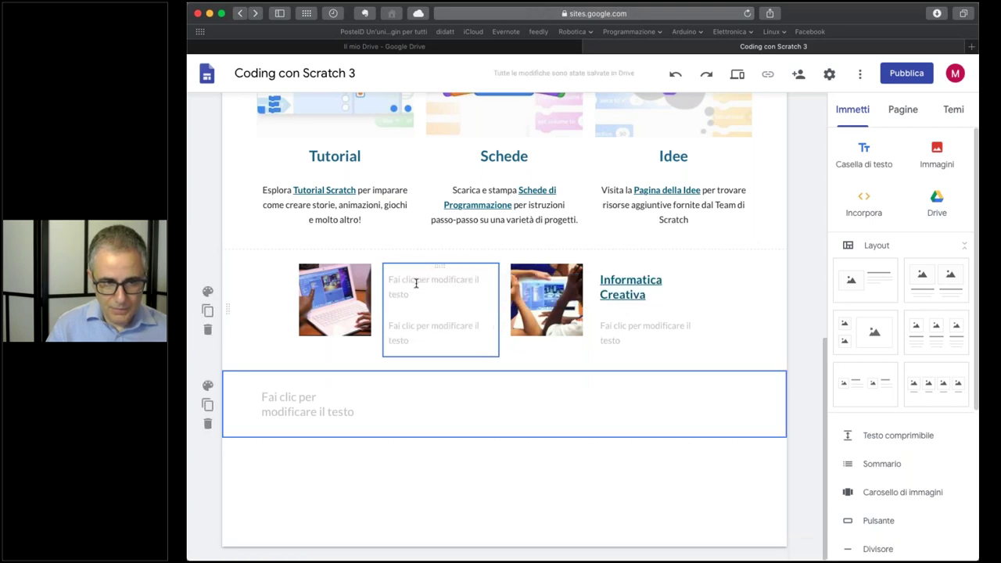
Paste the linked heading "Guida per gli educatori" into the upper text box beside the laptop image and remove its extra empty line
{"action": "left_click", "coordinate": [416, 283]}
{"action": "key", "text": "super+z"}
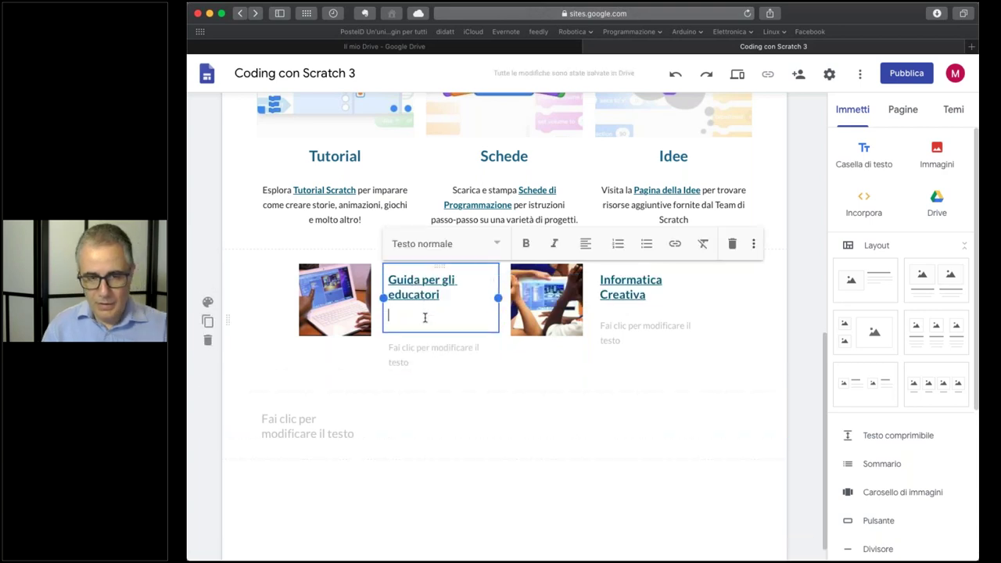
{"action": "key", "text": "super+z"}
Add the description "ti mostra come organizzare e svolgere lezioni e laboratori su Scratch." below the "Guida per gli educatori" heading
{"action": "key", "text": "super+Tab"}
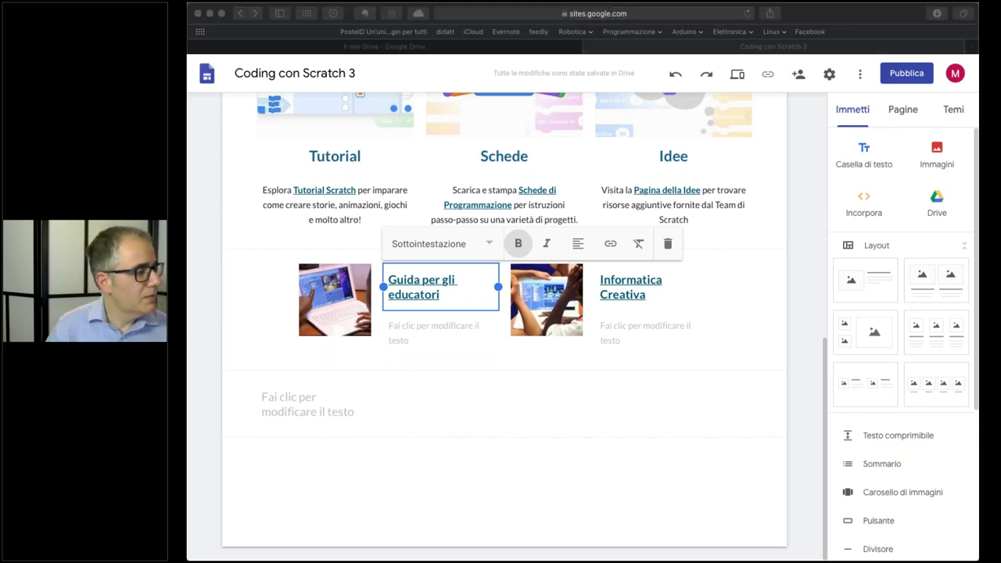
{"action": "key", "text": "super+Tab"}
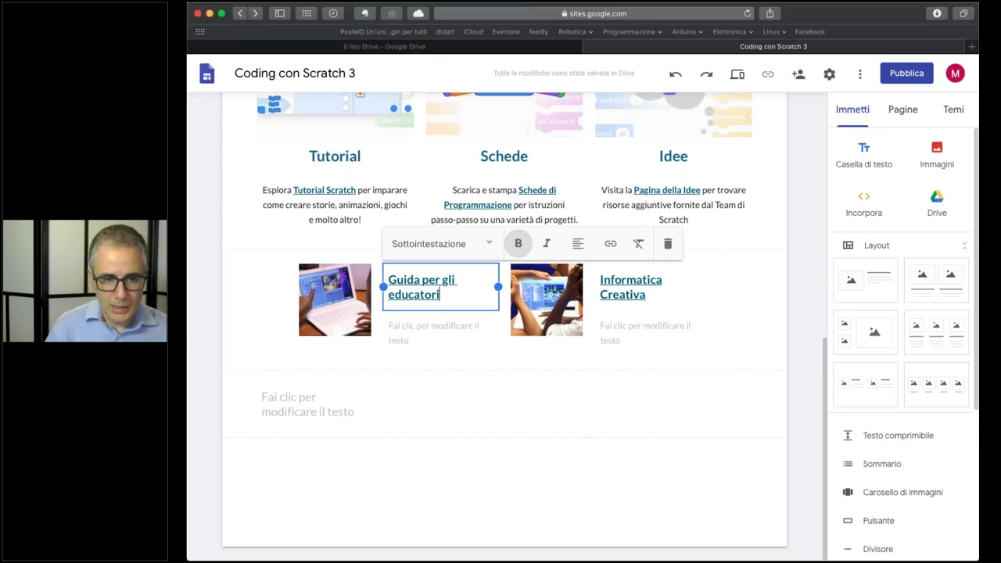
{"action": "key", "text": "BackSpace"}
{"action": "type", "text": "ti mostra come organizzare e svolgere lezioni e laboratori su Scratch"}
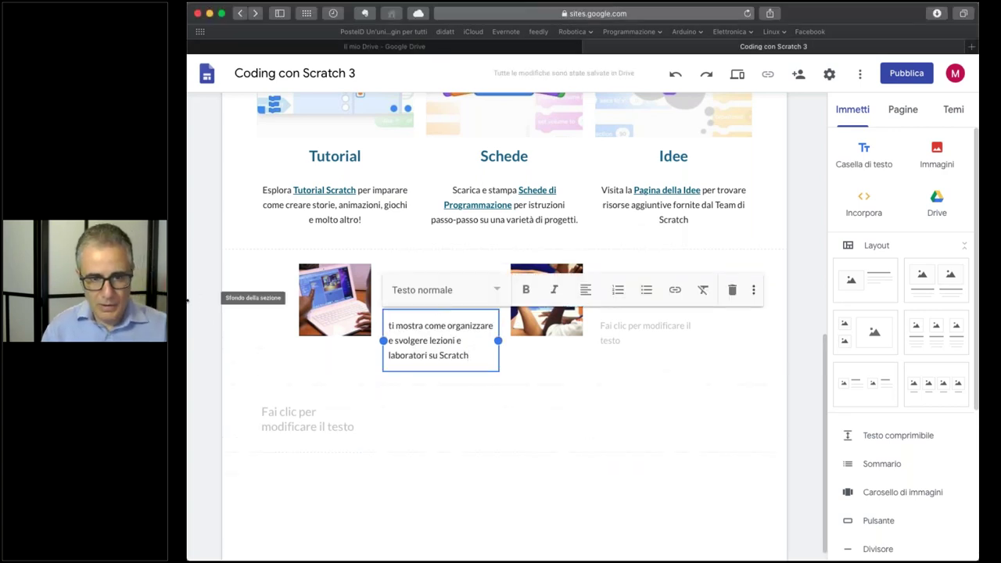
{"action": "type", "text": "."}
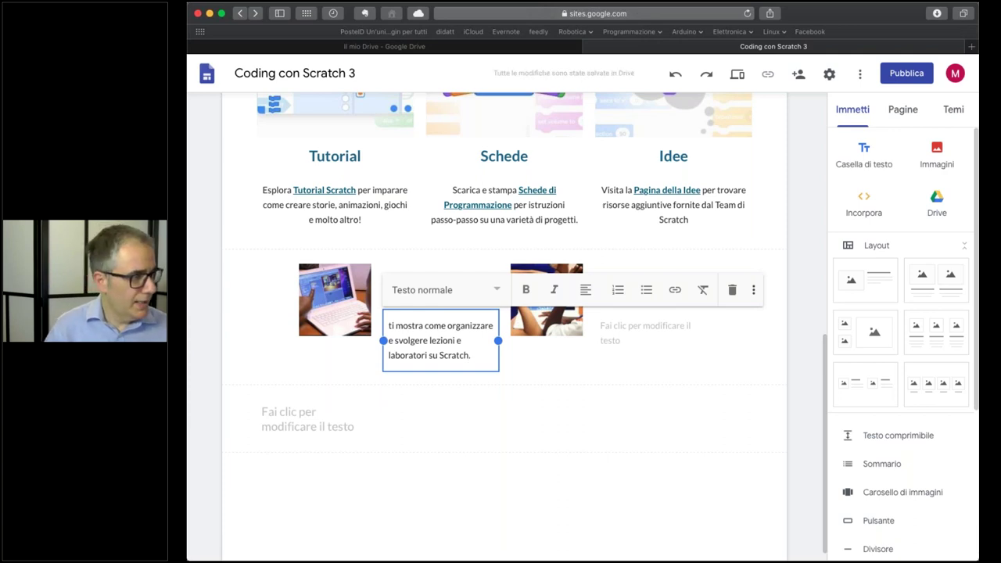
Add the description "attività e strategie per introdurre il coding creativo nelle scuole." below the "Informatica Creativa" heading
{"action": "key", "text": "super+Tab"}
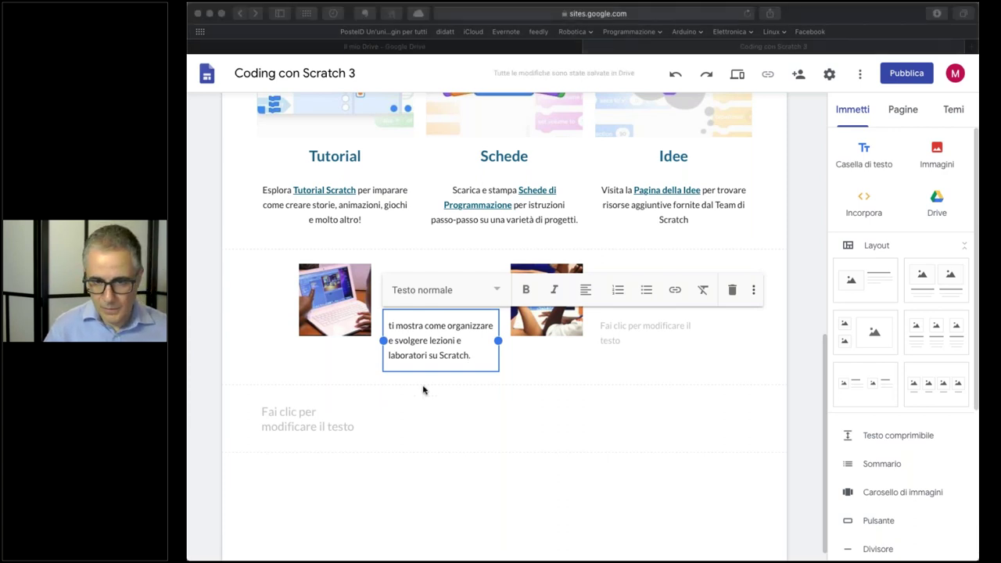
{"action": "left_click", "coordinate": [626, 332]}
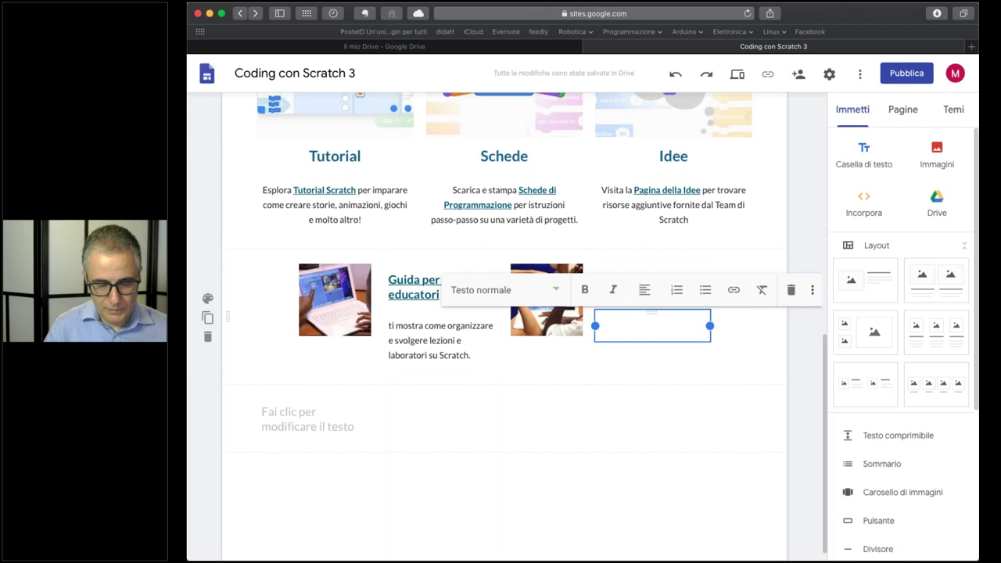
{"action": "type", "text": "attività e strategie per introdurre il coding creativo nelle scuole."}
{"action": "key", "text": "BackSpace"}
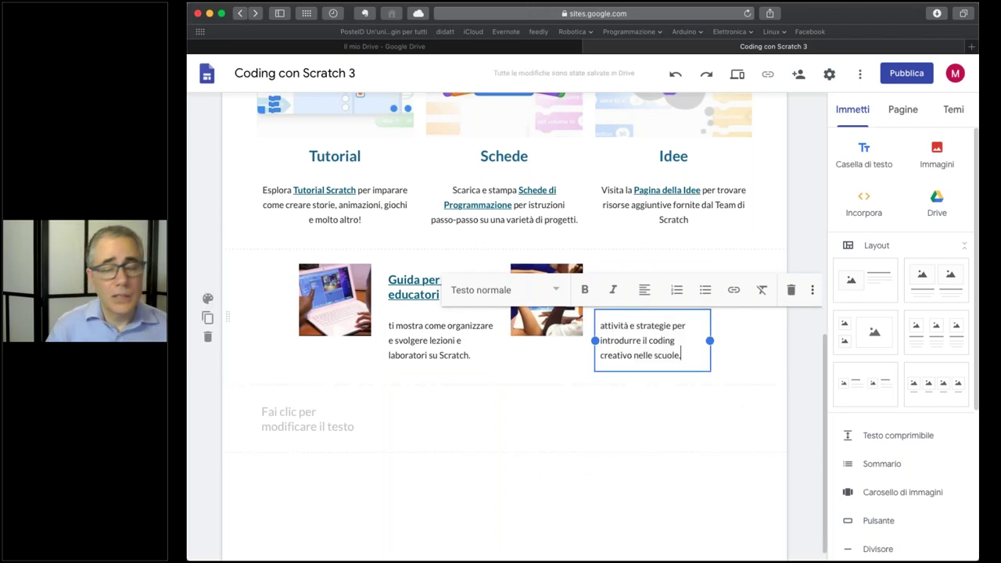
{"action": "key", "text": "Escape"}
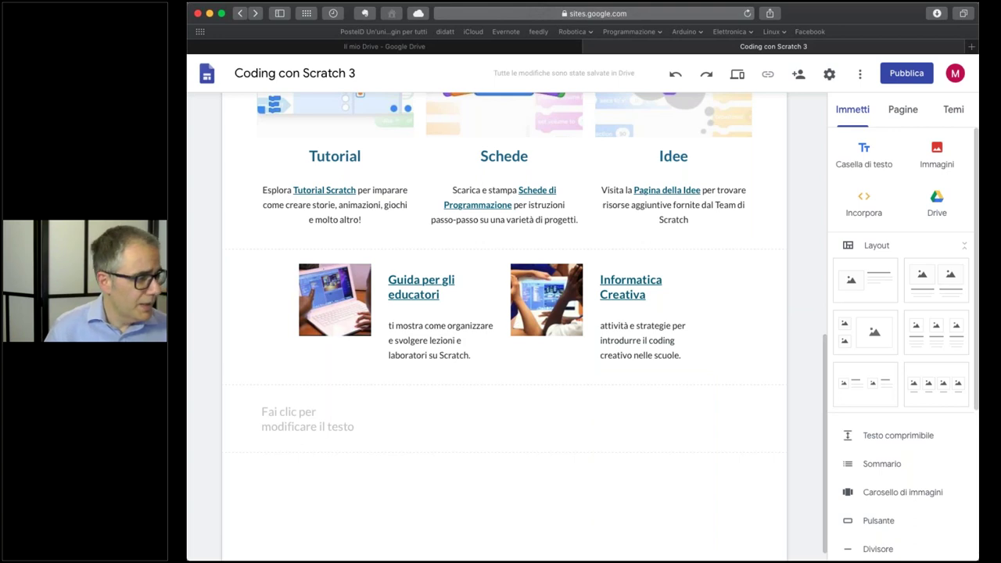
Add a text box at the page's end with "Scratch in Practice: Temi" and its "In che modo puoi usare Scratch" subtitle, without a trailing empty line
{"action": "key", "text": "super+Tab"}
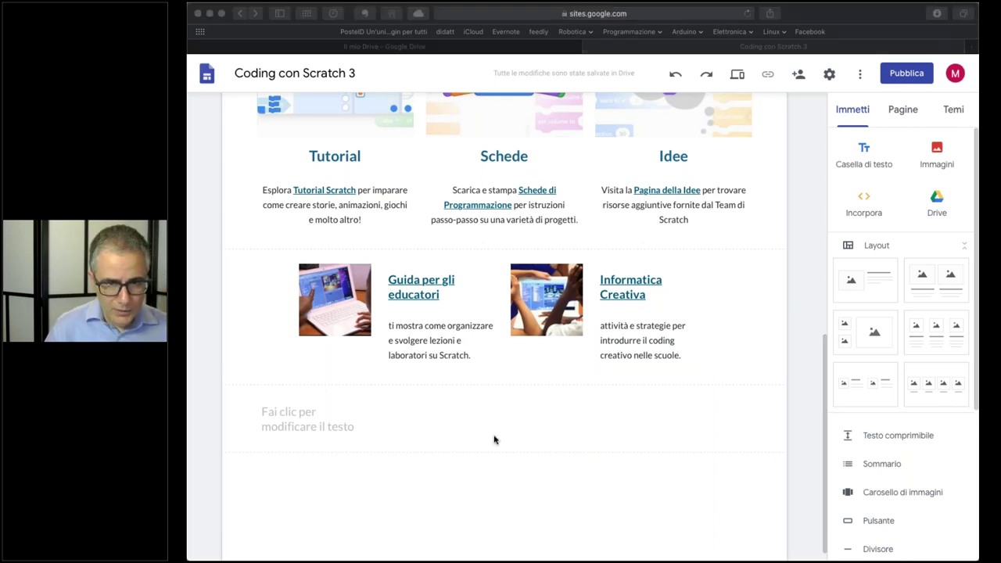
{"action": "key", "text": "super+Tab"}
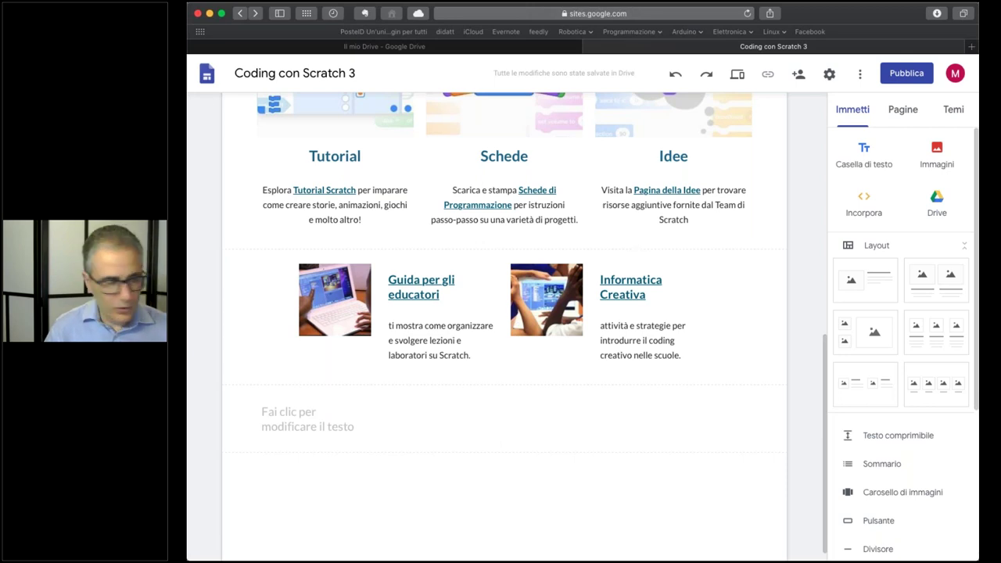
{"action": "left_click", "coordinate": [864, 152]}
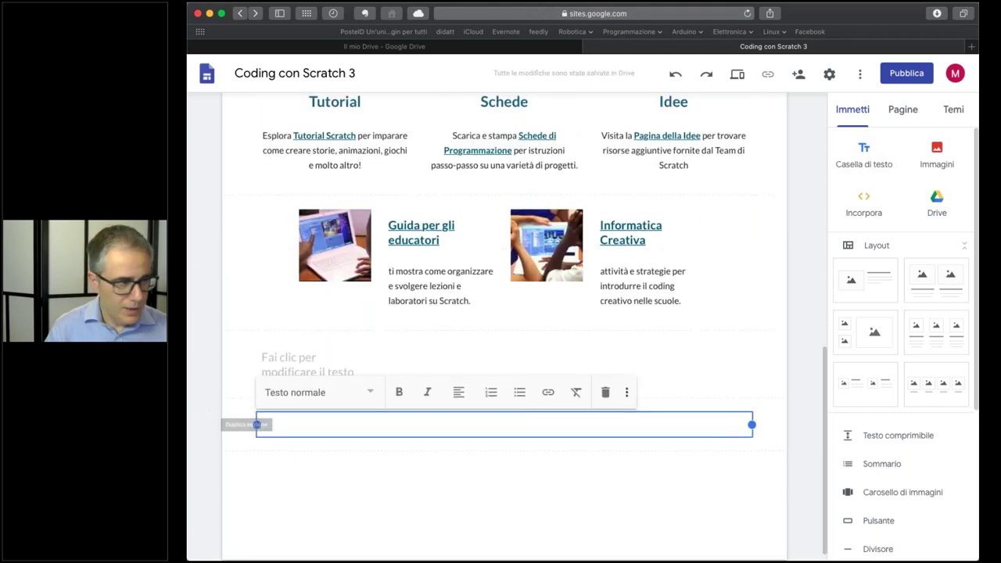
{"action": "key", "text": "super+Tab"}
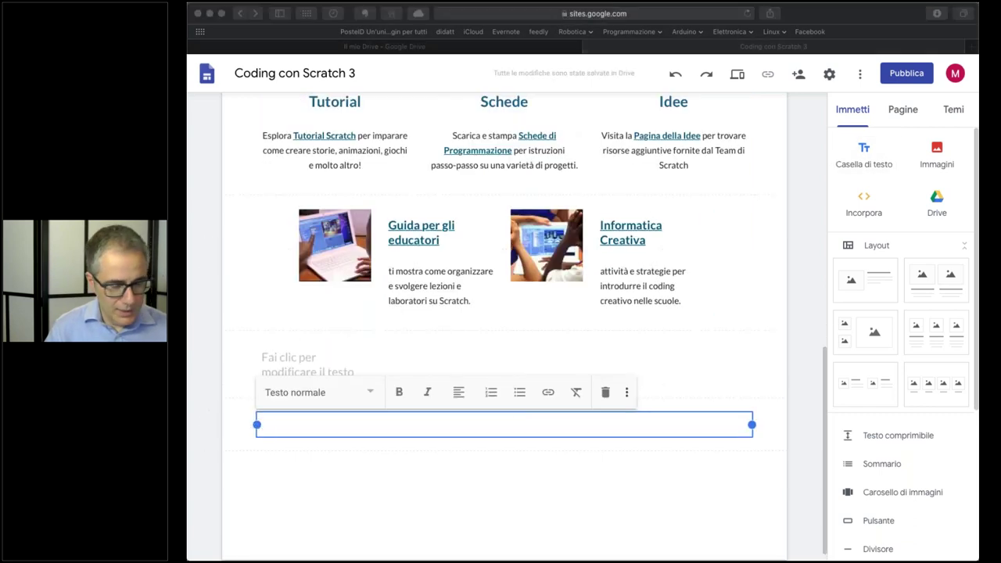
{"action": "left_click", "coordinate": [563, 423]}
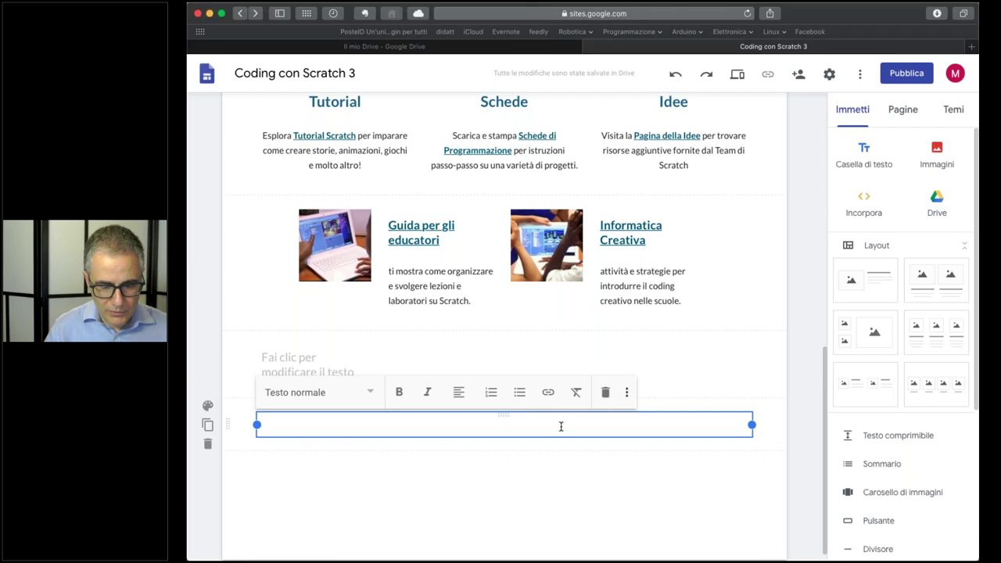
{"action": "type", "text": "Scratch in Practice: Temi In che modo puoi usare Scratch per supportare l'apprendimento nella tua classe? Scegli tra una varietà di argomenti e risorse."}
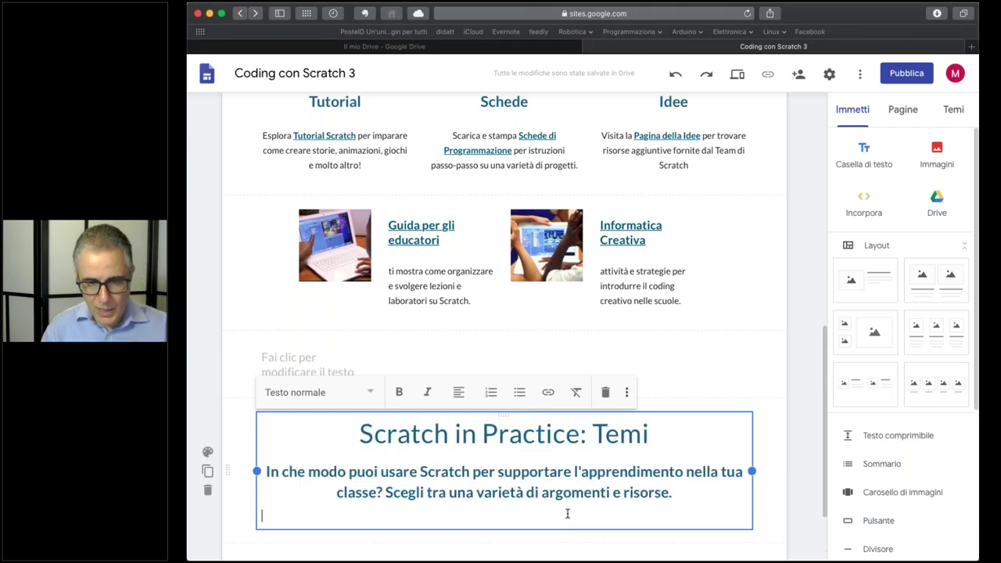
{"action": "key", "text": "BackSpace"}
Enter the filler text "fvgfgfgf" in the empty placeholder below the image row and delete that whole section
{"action": "left_click", "coordinate": [339, 373]}
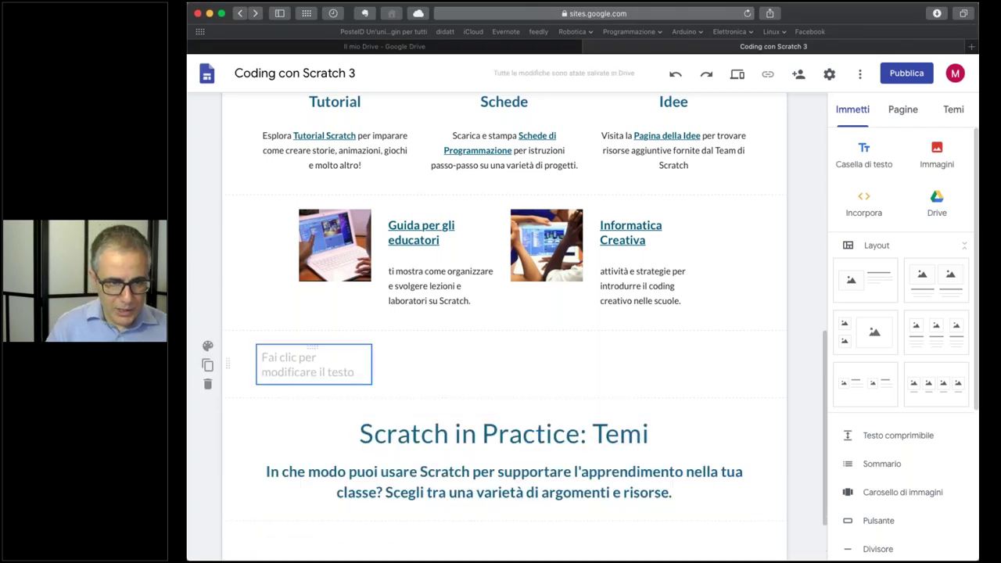
{"action": "left_click", "coordinate": [284, 365]}
{"action": "type", "text": "fvgfgfgf"}
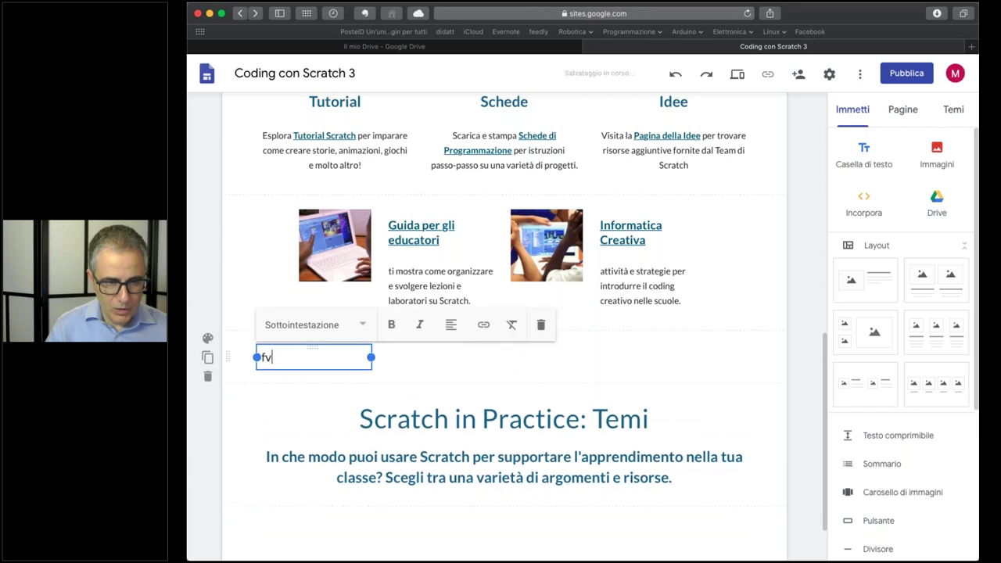
{"action": "left_click", "coordinate": [255, 411]}
{"action": "mouse_move", "coordinate": [459, 365]}
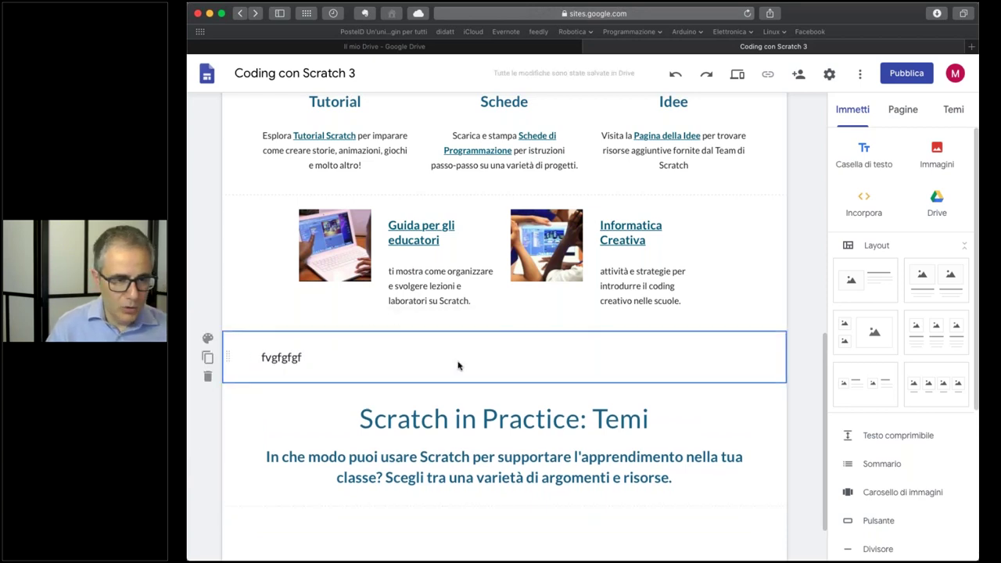
{"action": "left_click", "coordinate": [208, 379]}
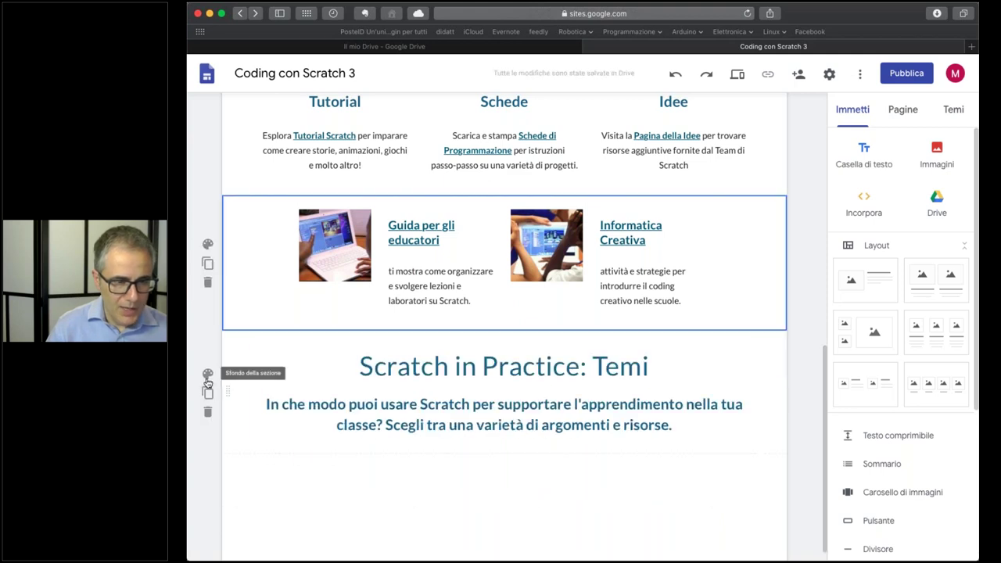
Duplicate the section with the laptop and children's images, and delete the duplicate
{"action": "left_click", "coordinate": [208, 264]}
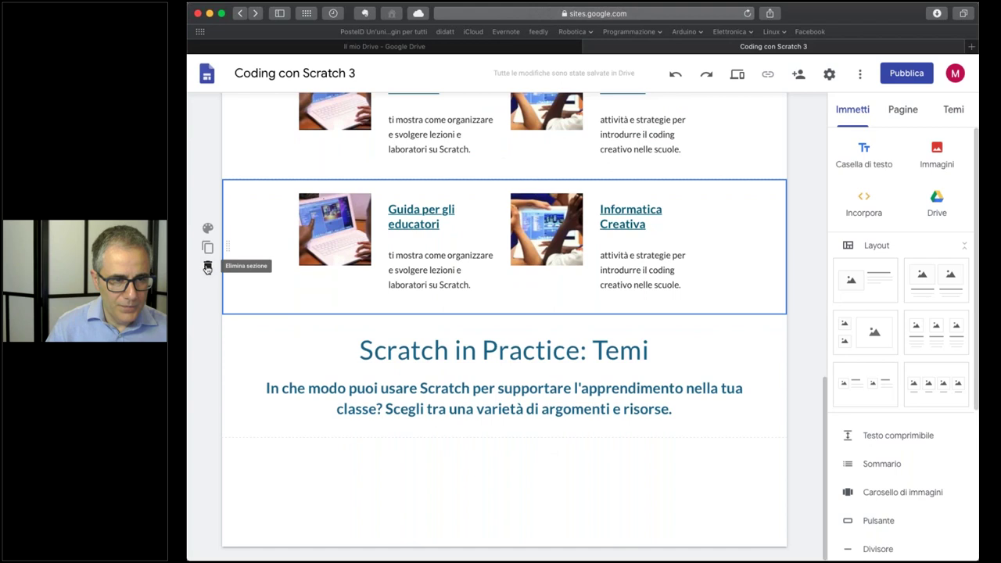
{"action": "left_click", "coordinate": [207, 267]}
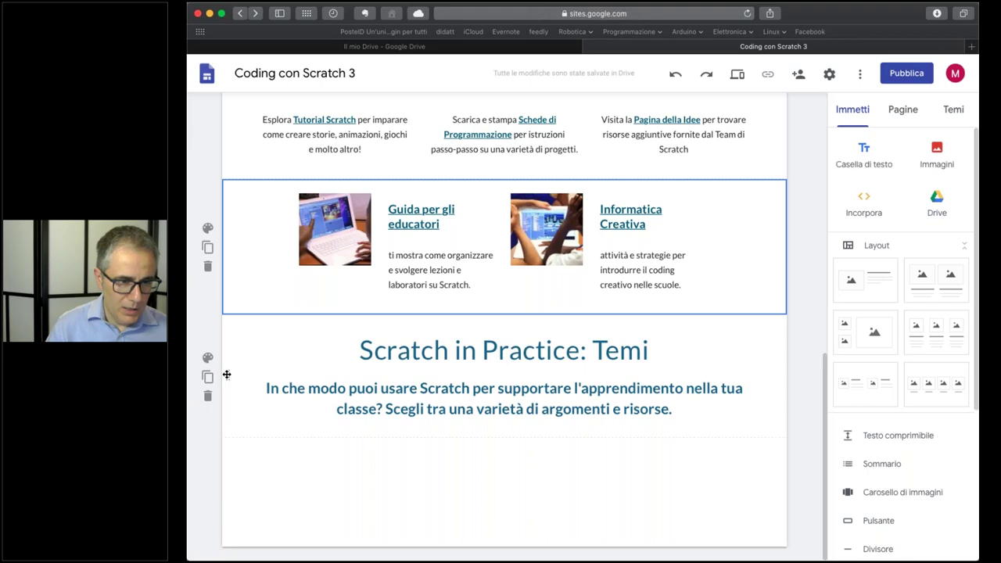
Try moving the "Scratch in Practice: Temi" section above the image row and above the Tutorial row, and return it to the page's end
{"action": "left_click_drag", "start_coordinate": [227, 369], "coordinate": [242, 188]}
{"action": "scroll", "coordinate": [509, 98], "scroll_direction": "up", "scroll_amount": 3}
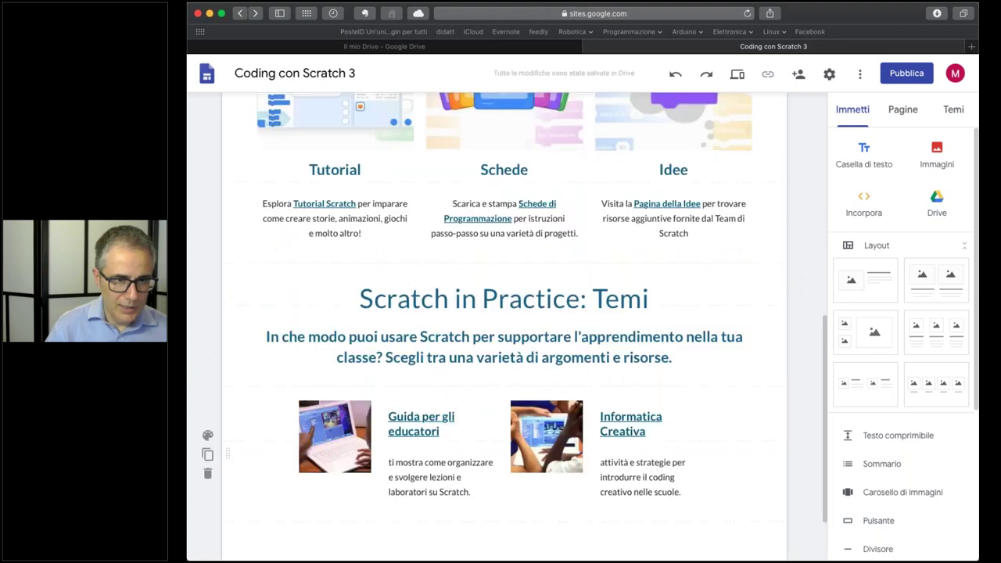
{"action": "scroll", "coordinate": [230, 376], "scroll_direction": "up", "scroll_amount": 1}
{"action": "left_click_drag", "start_coordinate": [229, 376], "coordinate": [311, 347]}
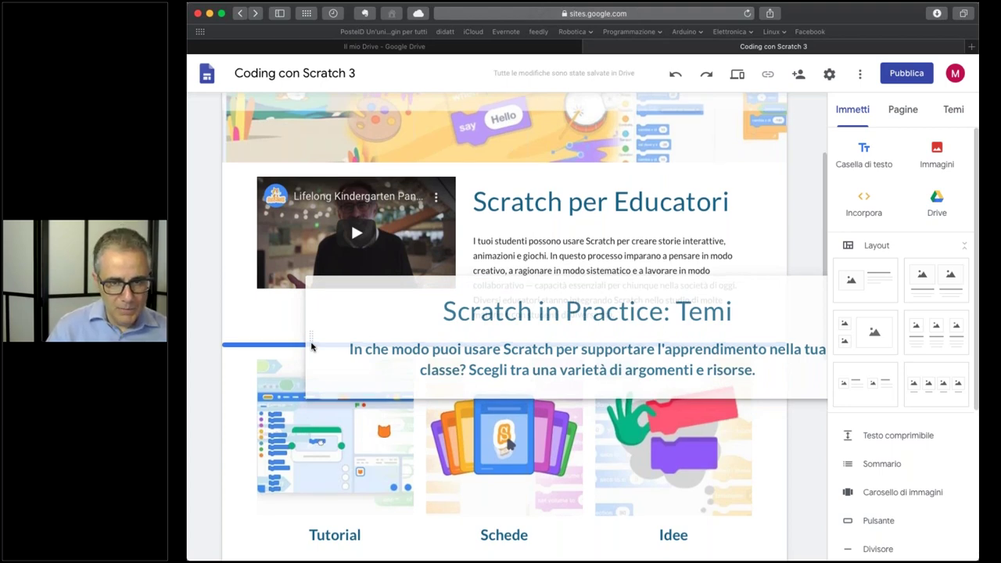
{"action": "left_click_drag", "start_coordinate": [311, 347], "coordinate": [312, 347]}
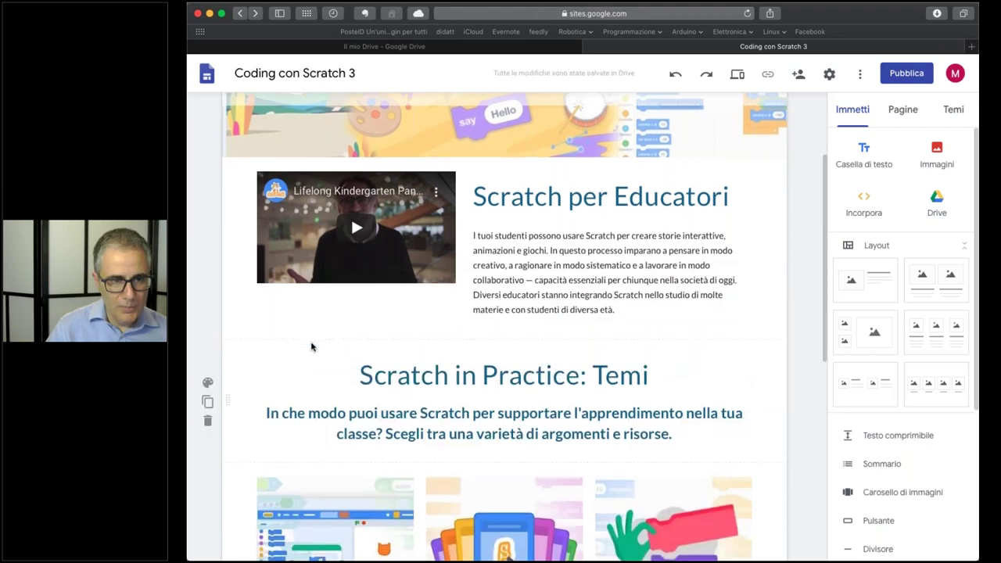
{"action": "scroll", "coordinate": [311, 346], "scroll_direction": "down", "scroll_amount": 5}
{"action": "left_click_drag", "start_coordinate": [228, 309], "coordinate": [235, 475]}
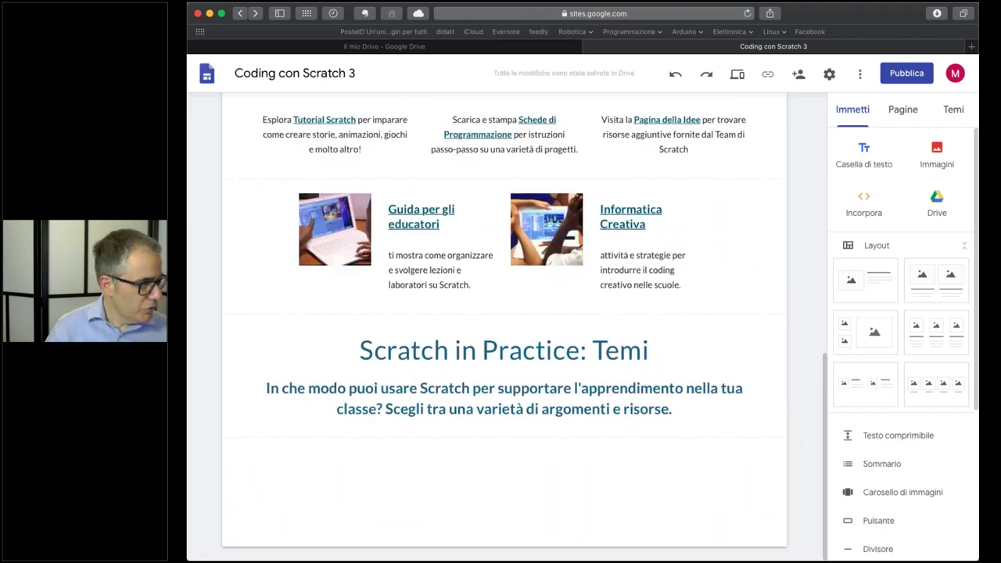
Add a text box below the "Scratch in Practice: Temi" section with the linked heading "Come Iniziare con Scratch" and its "Impara dal Team di Scratch" description
{"action": "key", "text": "super+Tab"}
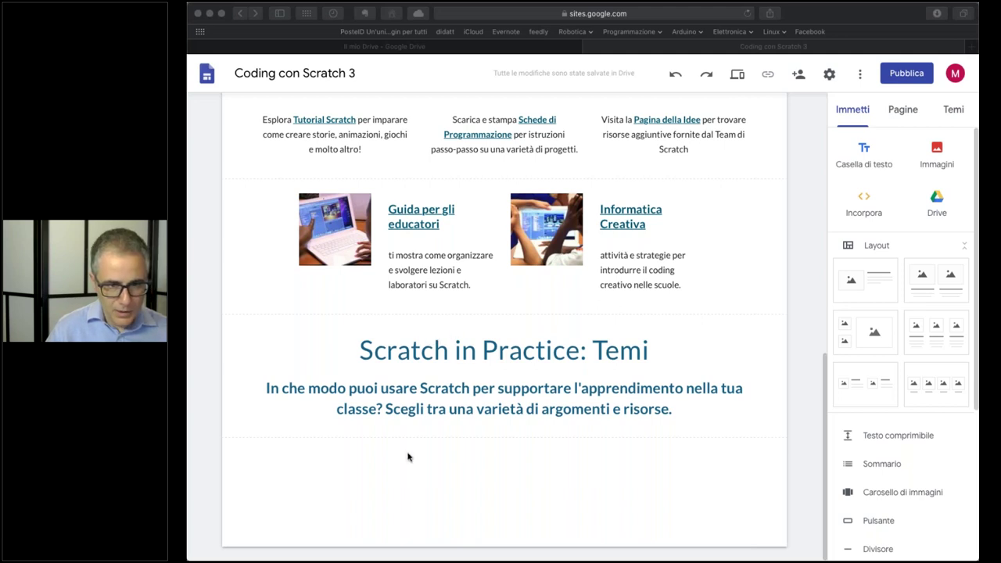
{"action": "key", "text": "super+Tab"}
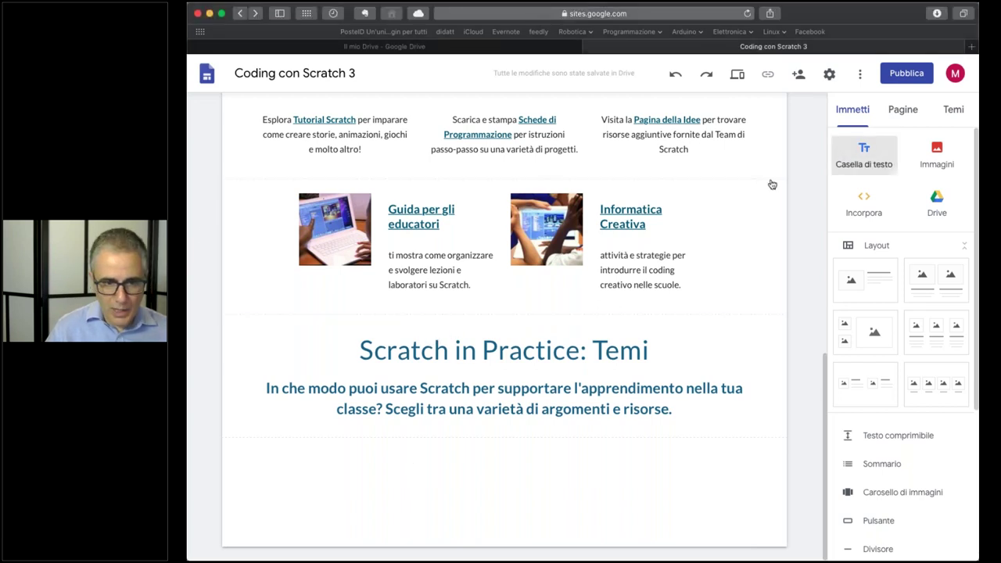
{"action": "type", "text": "Come Iniziare con Scratch Impara dal Team di Scratch e da educatori di tutto il mondo le strategie per iniziare con Scratch!"}
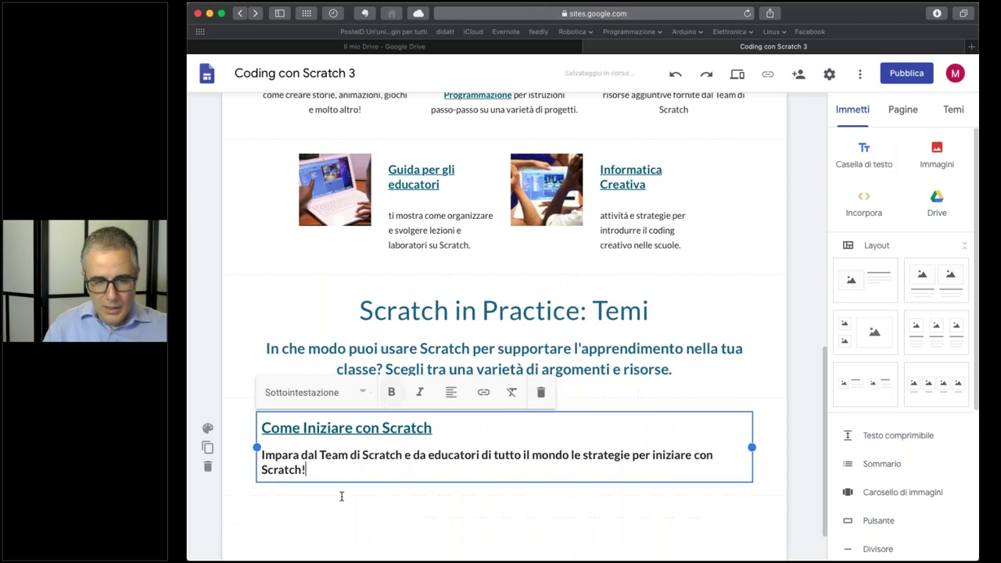
Add a text box with linked heading "Collegamenti al Curriculum" and description "Discuti i modi in cui gli studenti possono usare Scratch per esprimere idee su argomenti diversi."
{"action": "left_click", "coordinate": [867, 158]}
{"action": "key", "text": "super+Tab"}
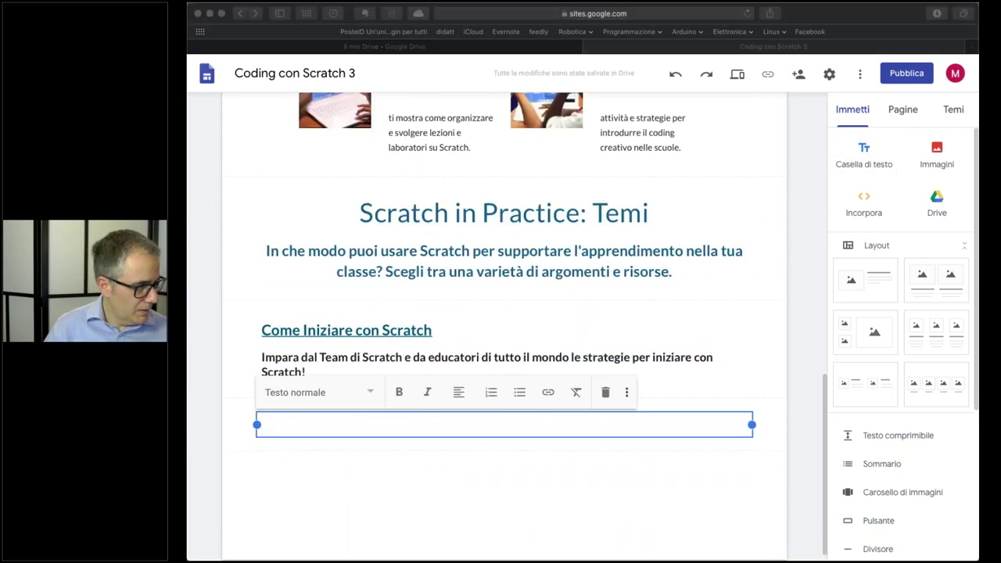
{"action": "left_click", "coordinate": [331, 426]}
{"action": "type", "text": "Collegamenti al Curriculum Discuti i modi in cui gli studenti possono usare Scratch per esprimere idee su argomenti diversi."}
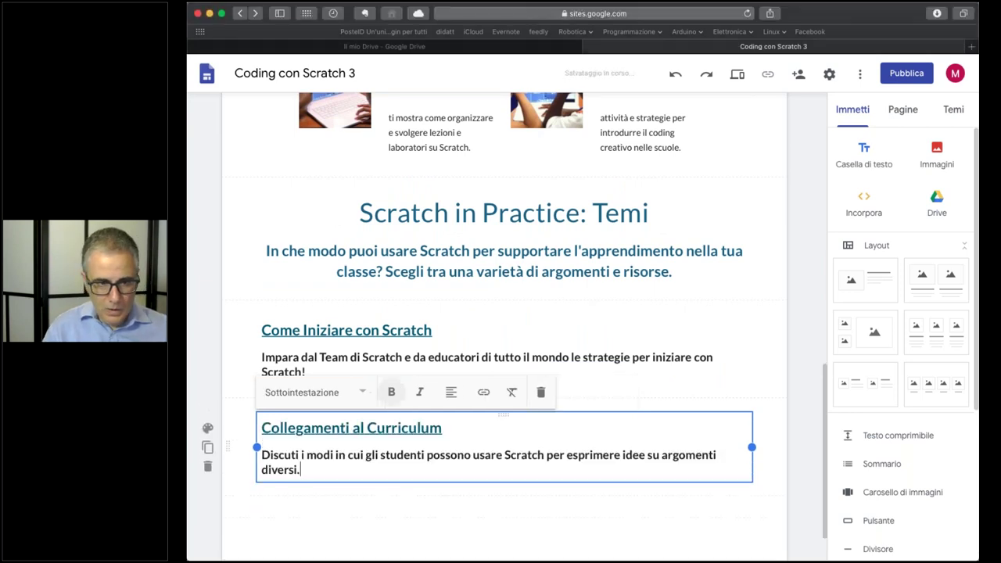
{"action": "left_click", "coordinate": [368, 510]}
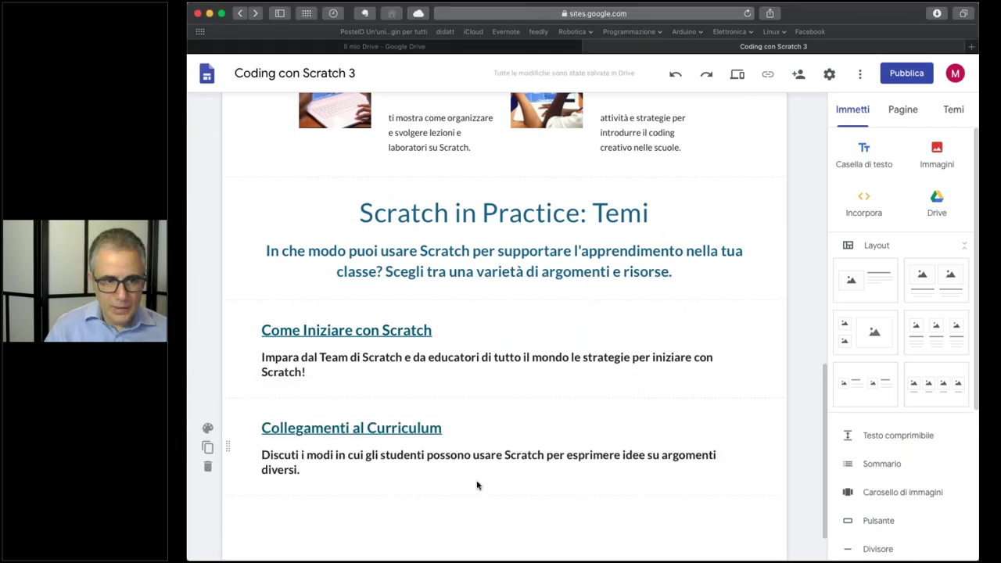
Add a text box with linked heading "Percorsi Diversi, Stili Diversi" and description "Coinvolgi studenti con interessi ed esperienze diverse nella creazione di progetti Scratch."
{"action": "left_click", "coordinate": [864, 157]}
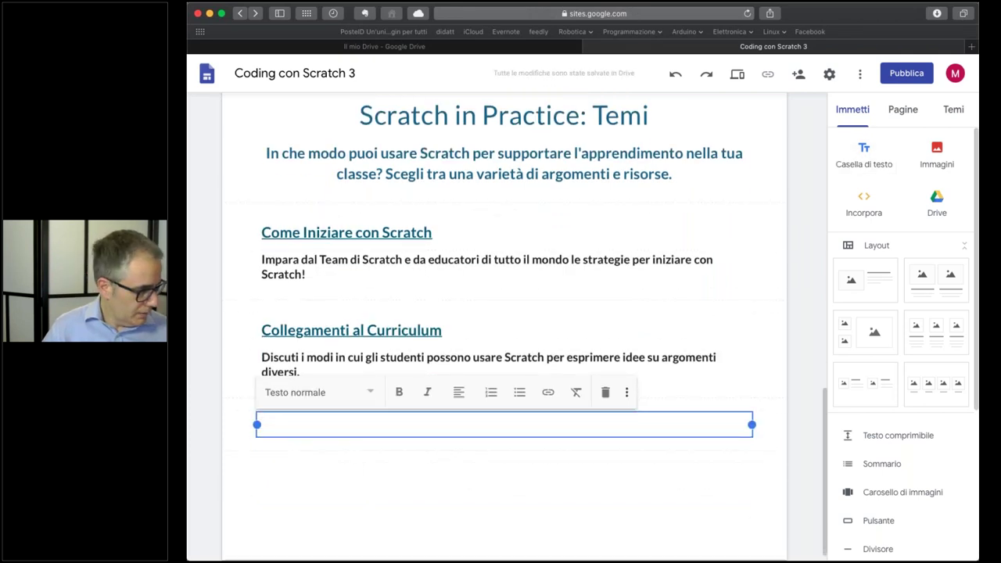
{"action": "key", "text": "super+Tab"}
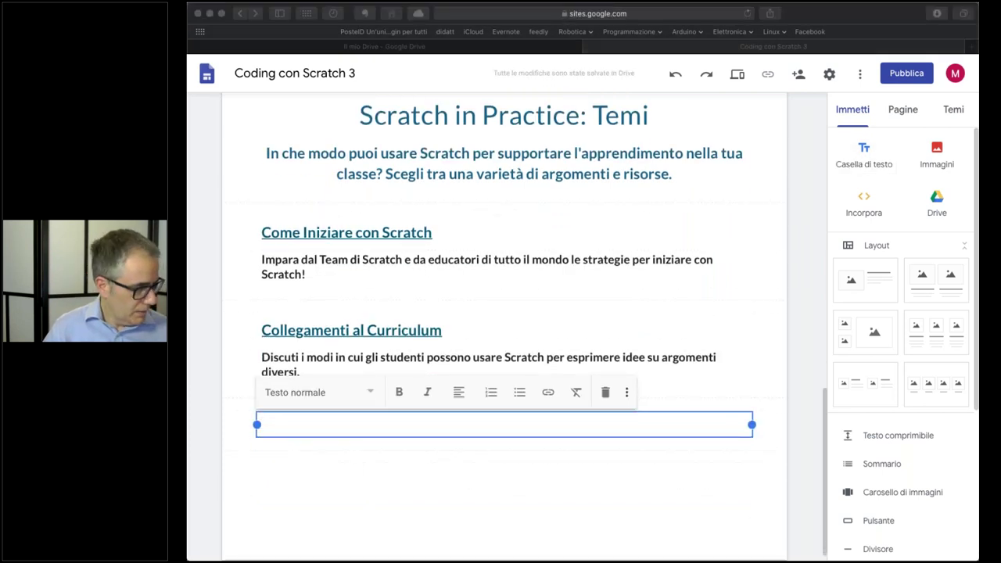
{"action": "left_click", "coordinate": [372, 433]}
{"action": "type", "text": "Percorsi Diversi, Stili Diversi Coinvolgi studenti con interessi ed esperienze diverse nella creazione di progetti Scratch."}
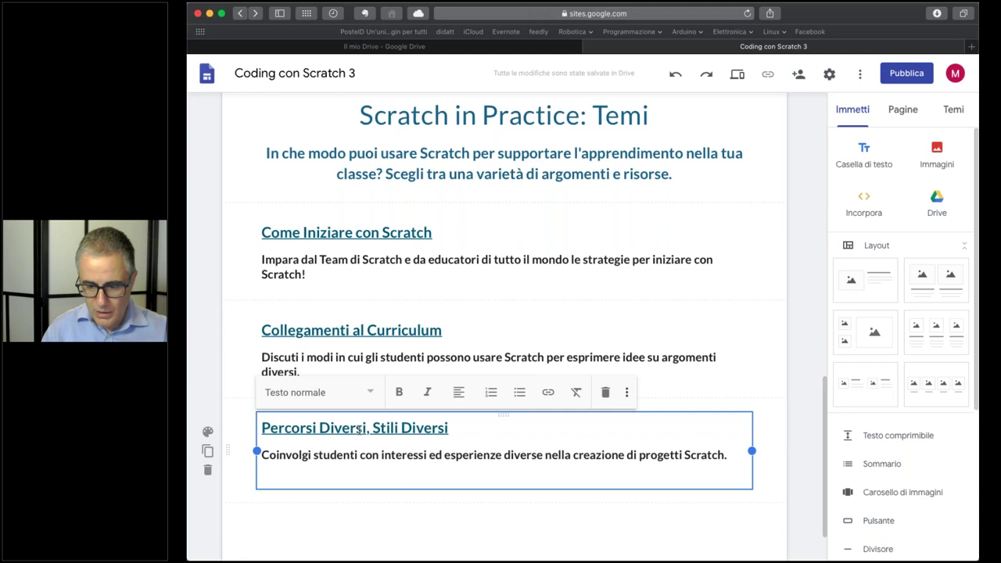
Add a text box with linked heading "Apprendimento tra Pari" and description "In che modo puoi aiutare gli studenti ad imparare con i loro pari?"
{"action": "left_click", "coordinate": [845, 161]}
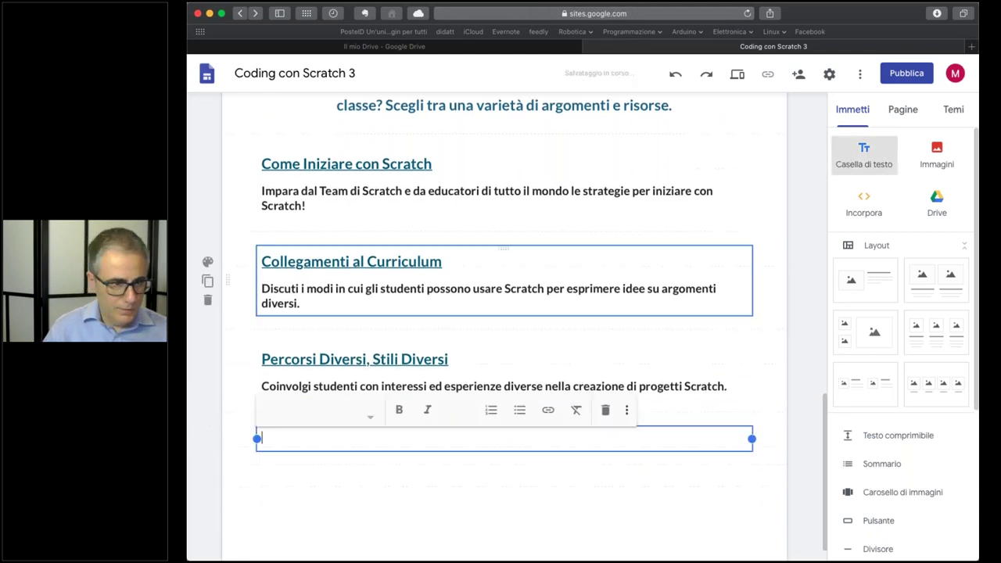
{"action": "key", "text": "super+Tab"}
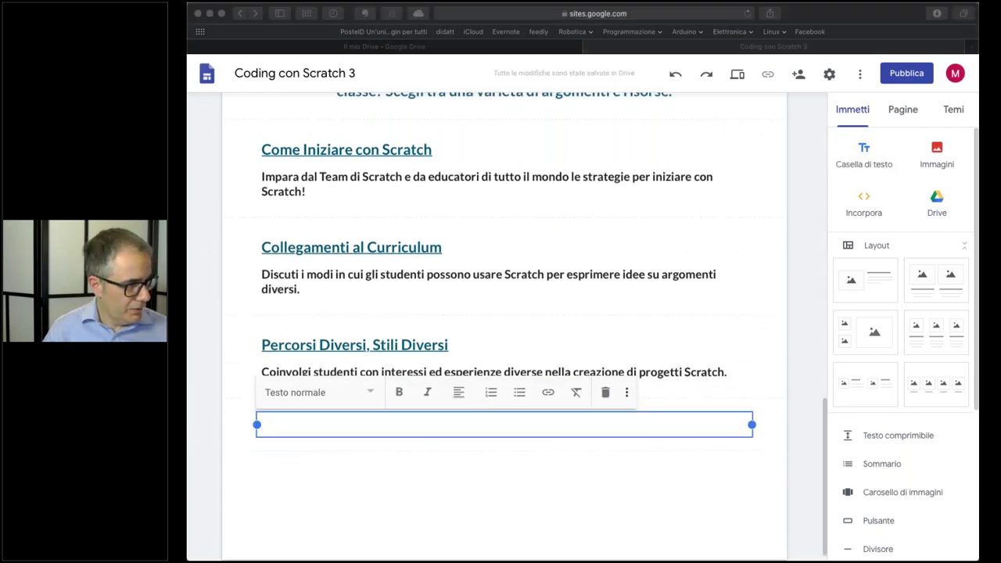
{"action": "left_click", "coordinate": [581, 433]}
{"action": "type", "text": "Apprendimento tra Pari"}
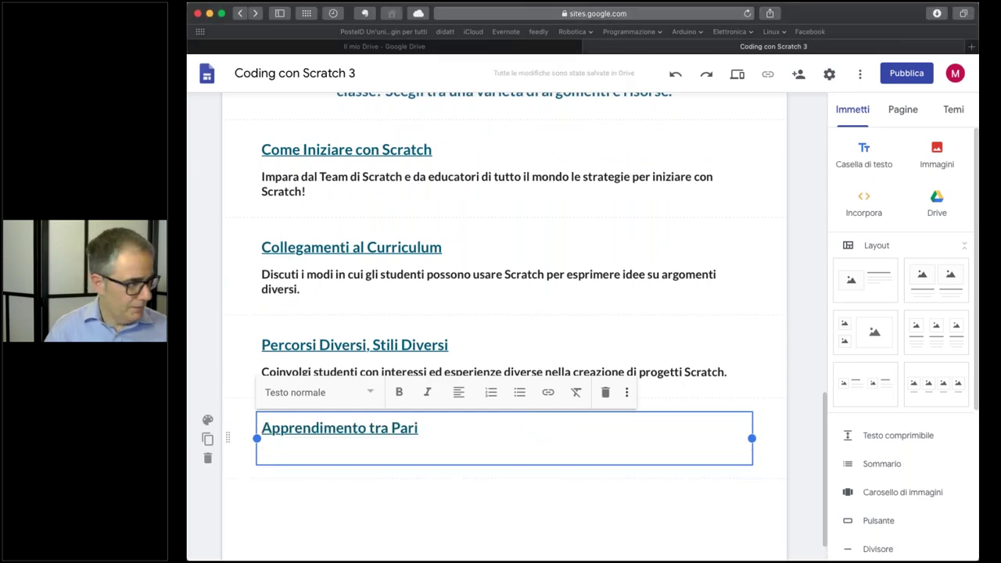
{"action": "key", "text": "super+Tab"}
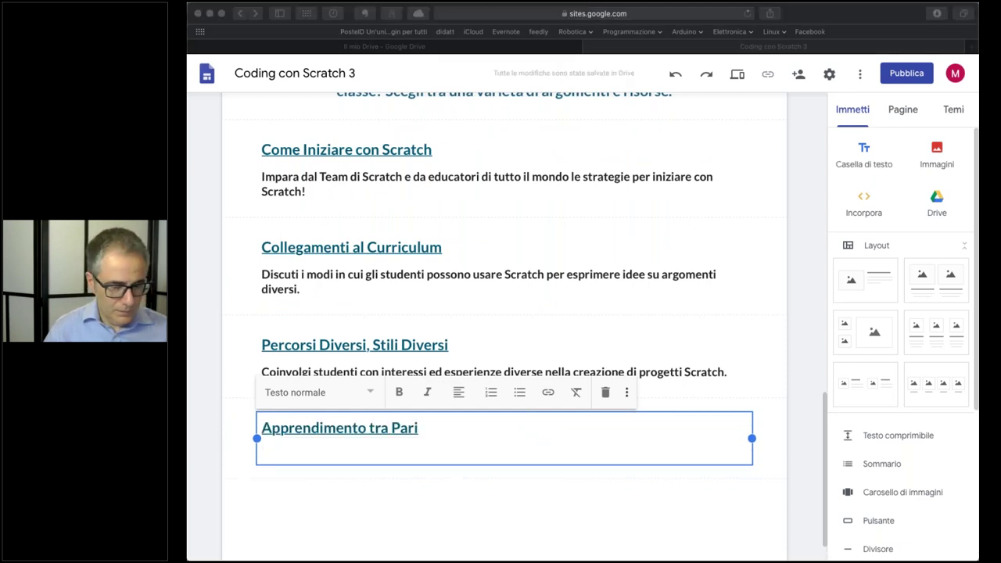
{"action": "key", "text": "super+Tab"}
{"action": "key", "text": "super+a"}
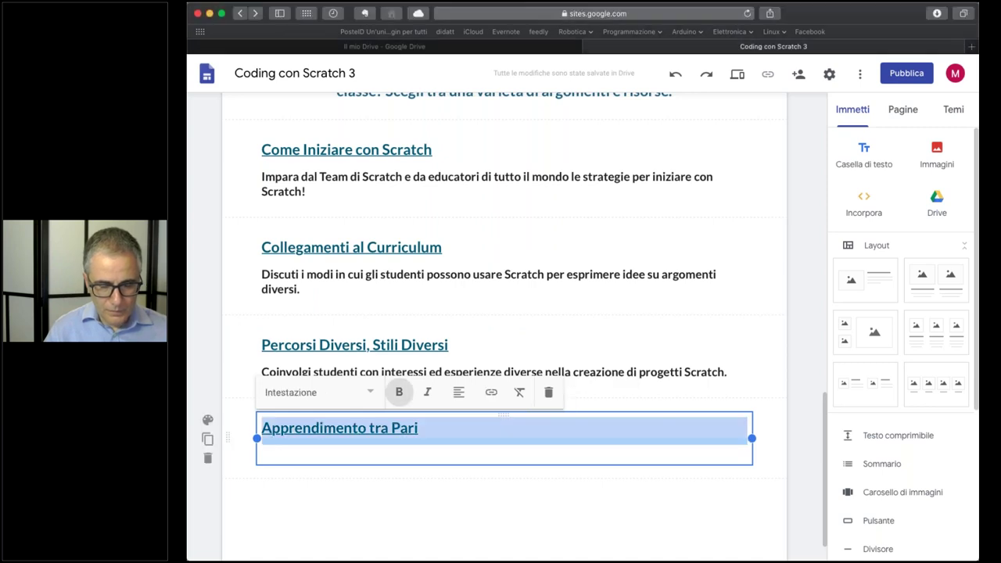
{"action": "type", "text": "In che modo puoi aiutare gli studenti ad imparare con i loro pari?"}
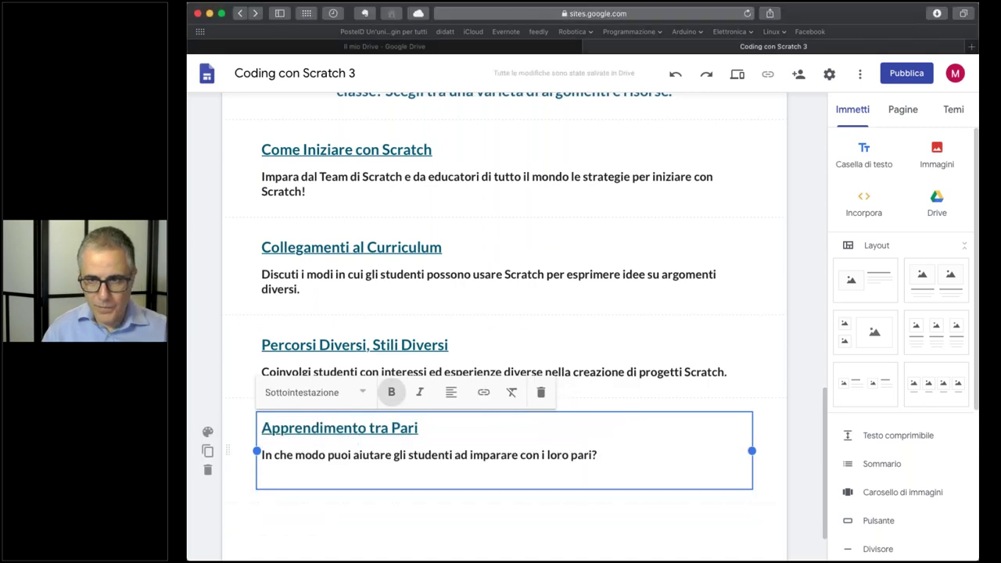
Add a text box with linked heading "Progetti Con Uno Scopo" and its description "Aiuta gli studenti ad usare Scratch per entrare in contatto con altre persone..."
{"action": "left_click", "coordinate": [863, 155]}
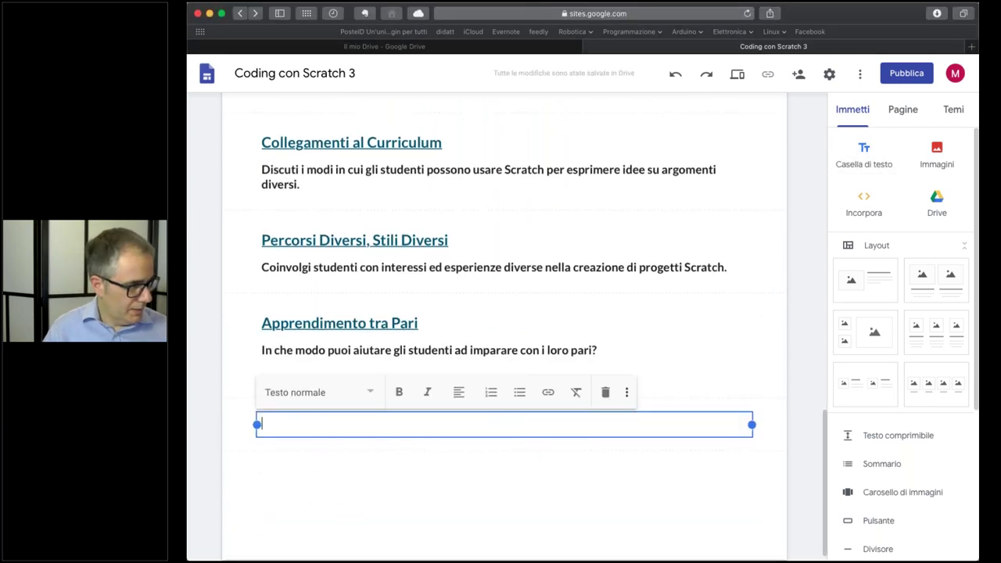
{"action": "key", "text": "super+Tab"}
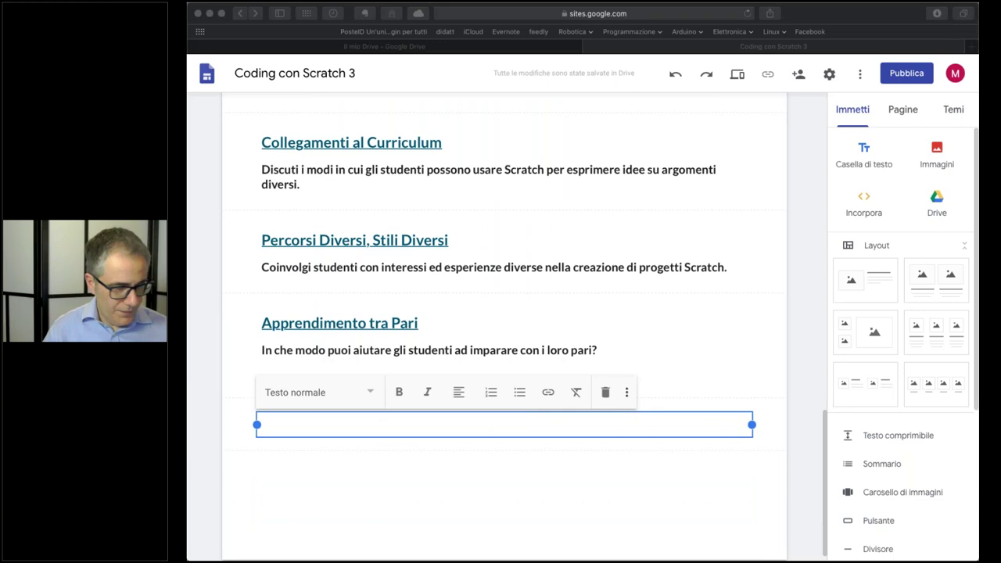
{"action": "left_click", "coordinate": [332, 425]}
{"action": "type", "text": "Progetti Con Uno Scopo Aiuta gli studenti ad usare Scratch per entrare in contatto con altre persone, comunità e con tutto il mondo intorno a loro."}
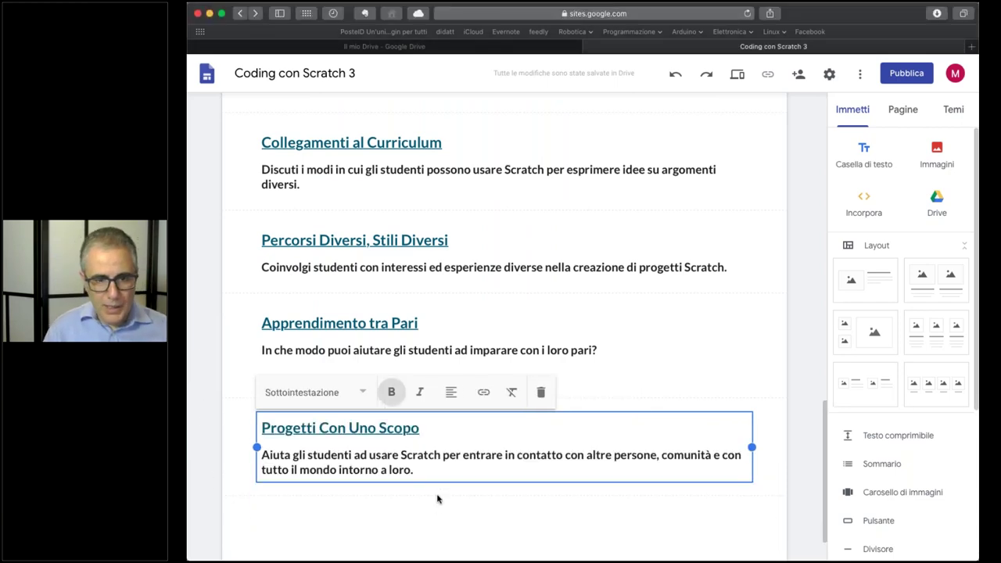
{"action": "left_click", "coordinate": [380, 391]}
Try the Enfasi 2 background on the "Come Iniziare con Scratch" section, and look for a background image in Google Drive
{"action": "scroll", "coordinate": [380, 391], "scroll_direction": "up", "scroll_amount": 3}
{"action": "scroll", "coordinate": [208, 352], "scroll_direction": "up", "scroll_amount": 2}
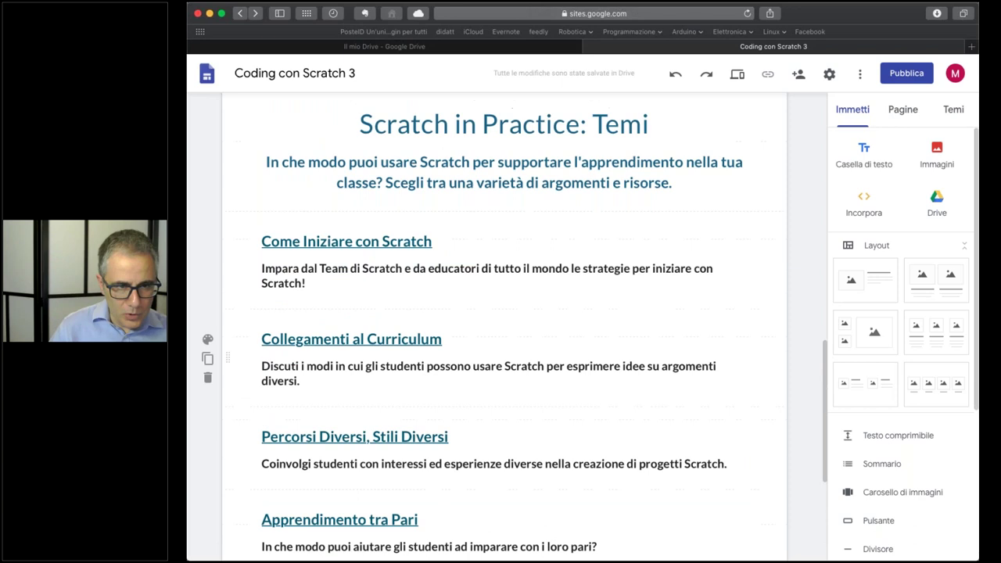
{"action": "left_click", "coordinate": [208, 256]}
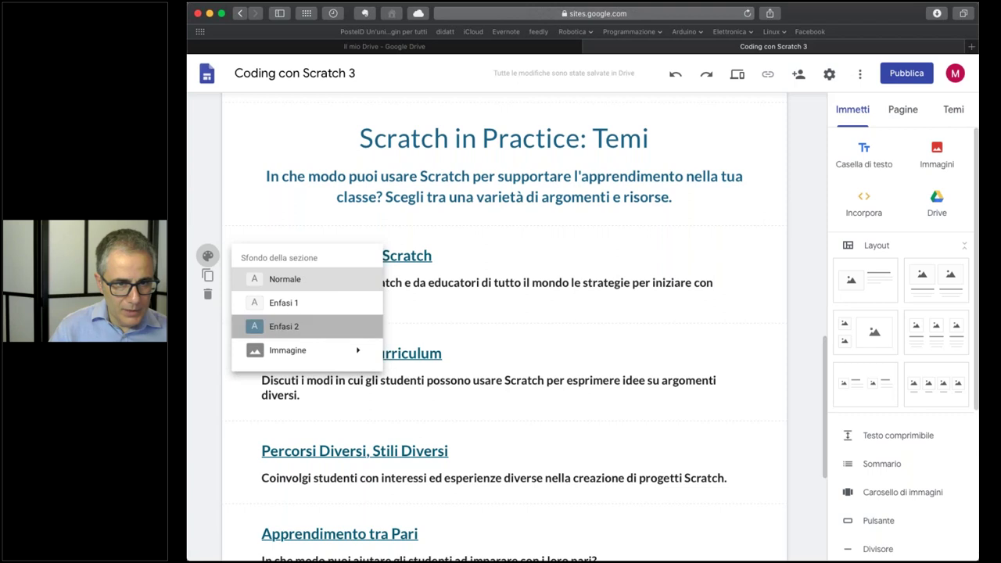
{"action": "left_click", "coordinate": [278, 328]}
{"action": "left_click", "coordinate": [208, 258]}
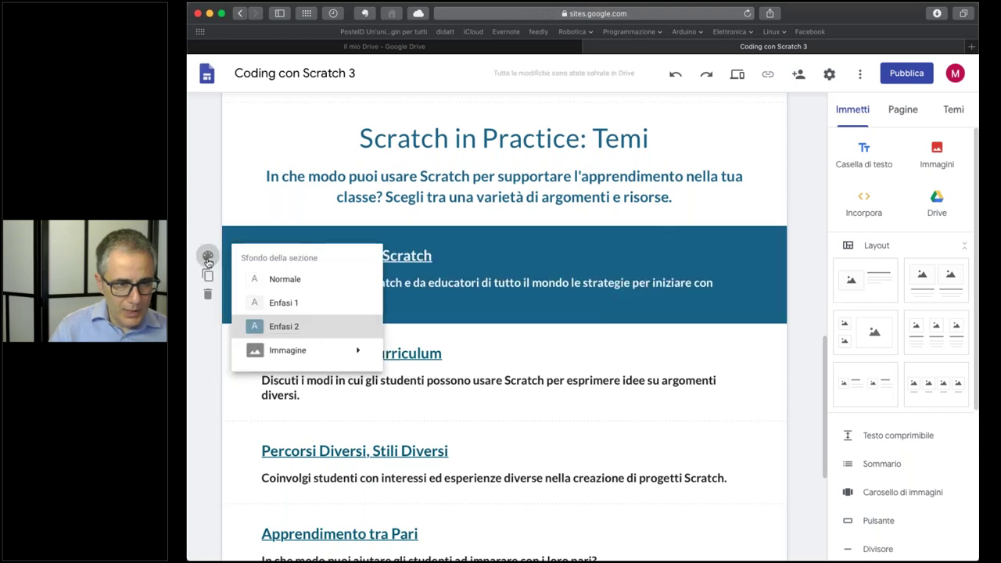
{"action": "mouse_move", "coordinate": [333, 359]}
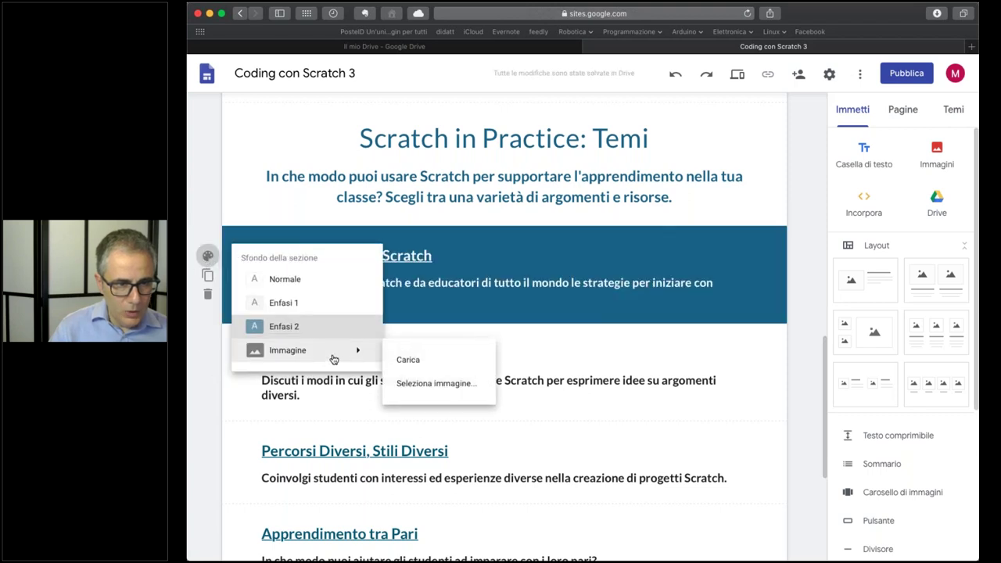
{"action": "left_click", "coordinate": [451, 386]}
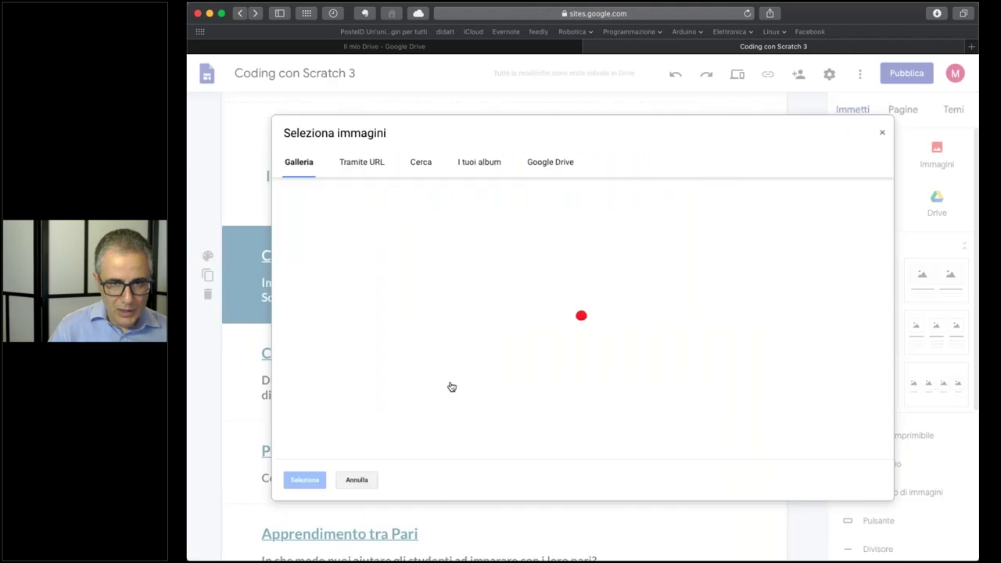
{"action": "left_click", "coordinate": [550, 163]}
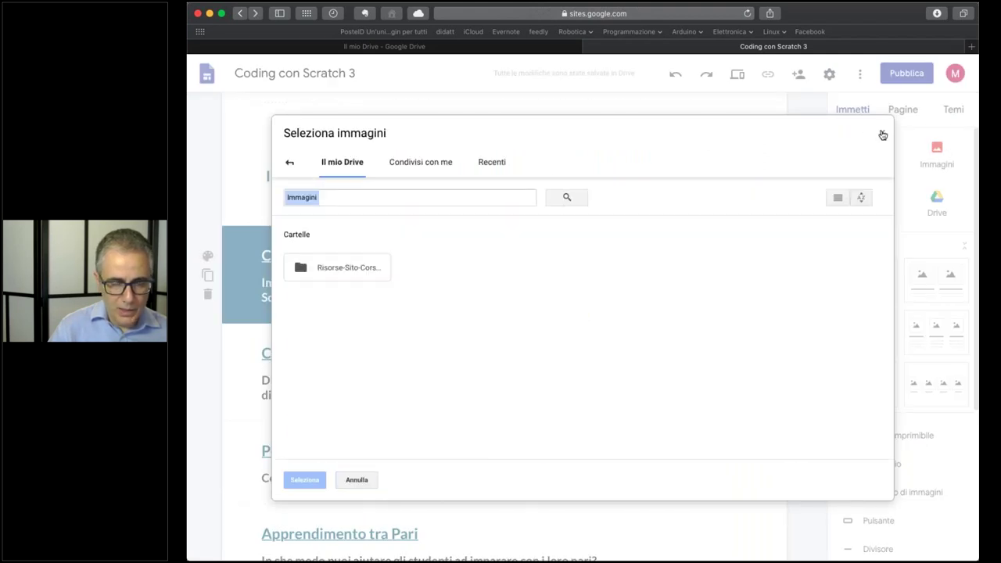
{"action": "left_click", "coordinate": [882, 133]}
Set the green scratch3-sfondo image from the Drive folder Immagini/02-risorse as the "Come Iniziare con Scratch" section's background, with the readability adjustment
{"action": "left_click", "coordinate": [207, 255]}
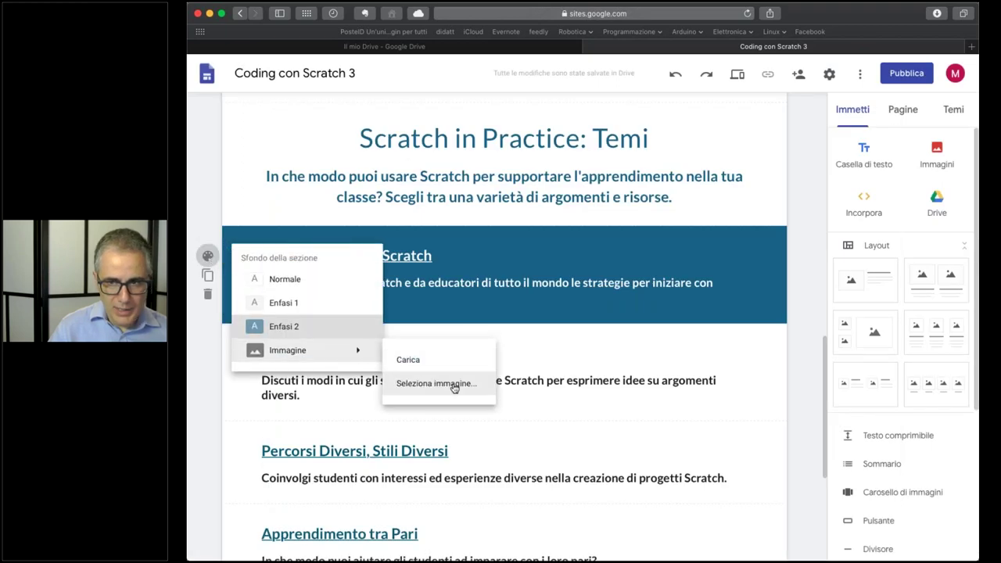
{"action": "left_click", "coordinate": [471, 388]}
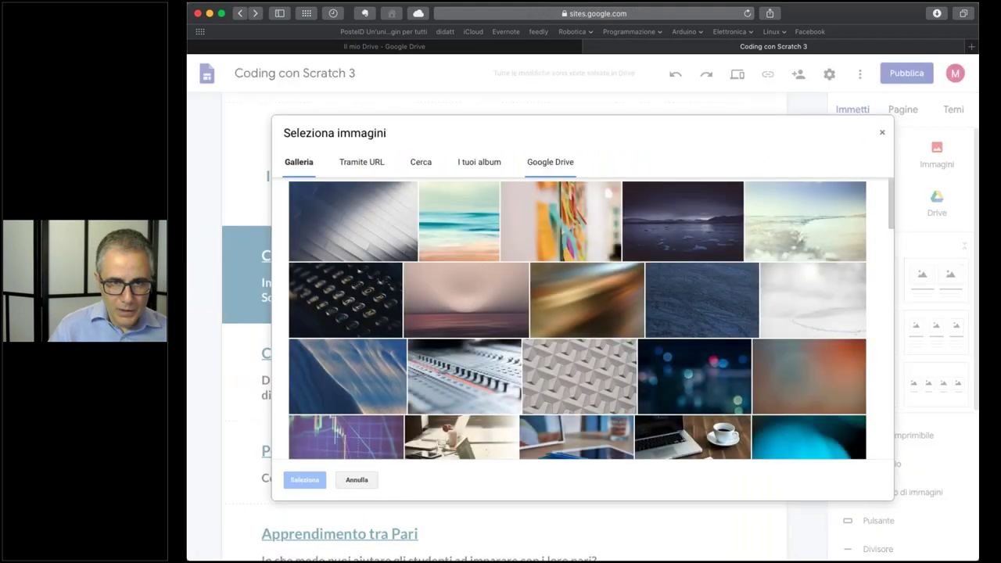
{"action": "left_click", "coordinate": [548, 166]}
{"action": "double_click", "coordinate": [335, 270]}
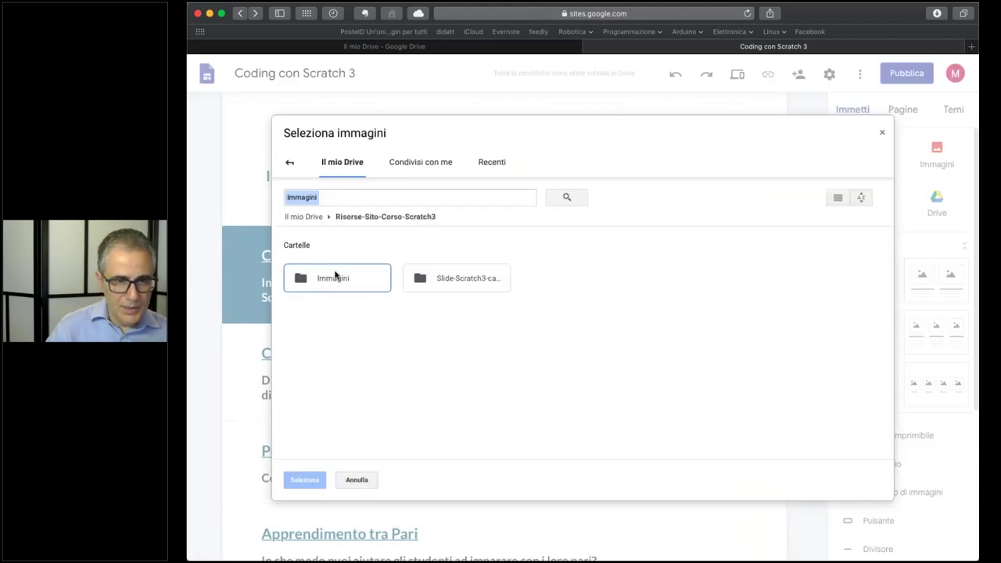
{"action": "double_click", "coordinate": [341, 284]}
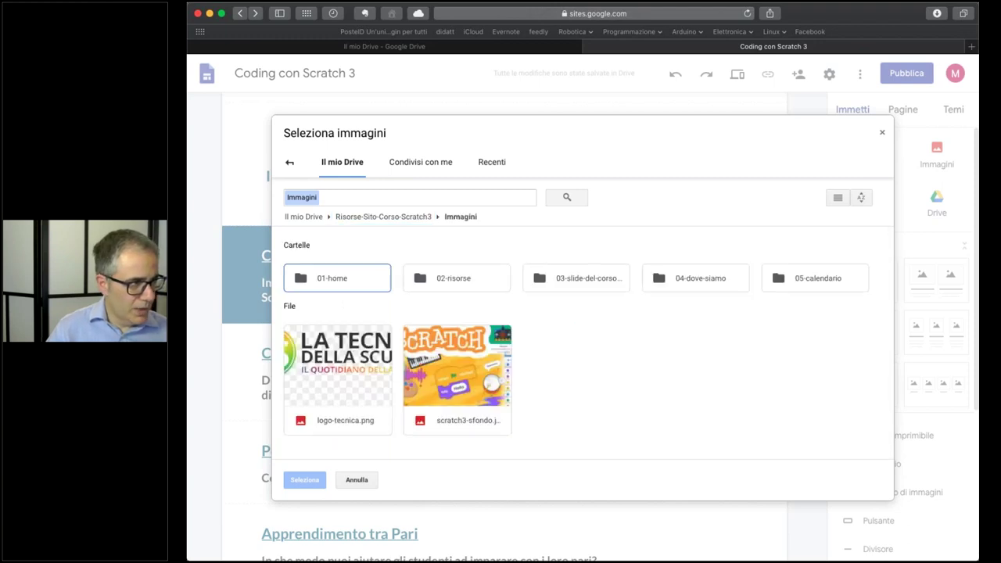
{"action": "left_click", "coordinate": [473, 283]}
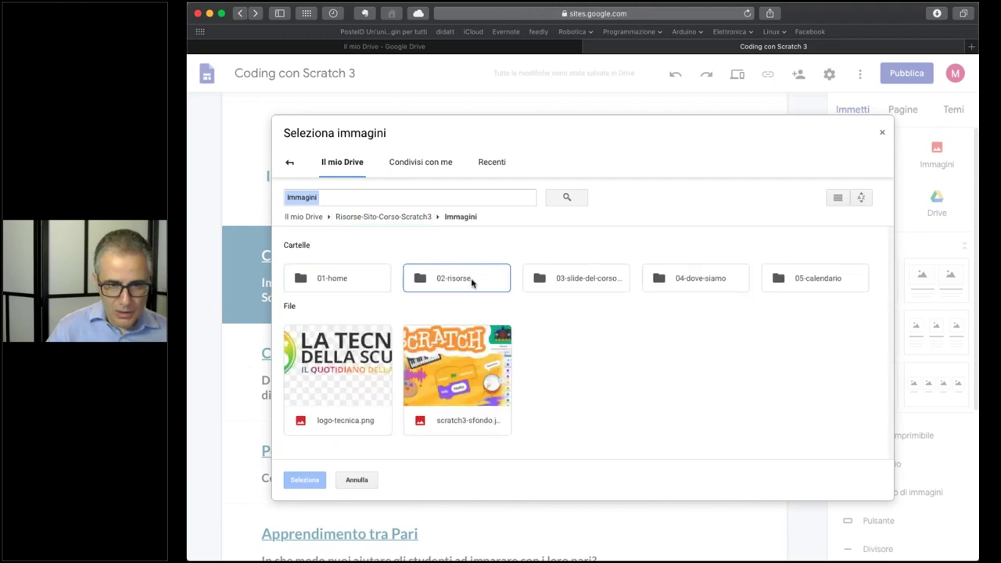
{"action": "double_click", "coordinate": [474, 283]}
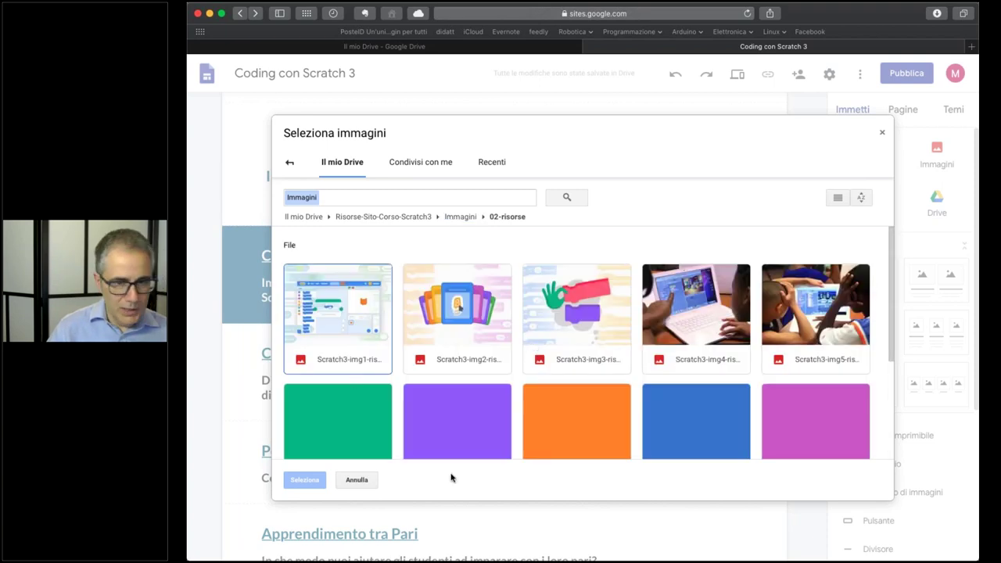
{"action": "scroll", "coordinate": [399, 446], "scroll_direction": "down", "scroll_amount": 1}
{"action": "left_click", "coordinate": [344, 396]}
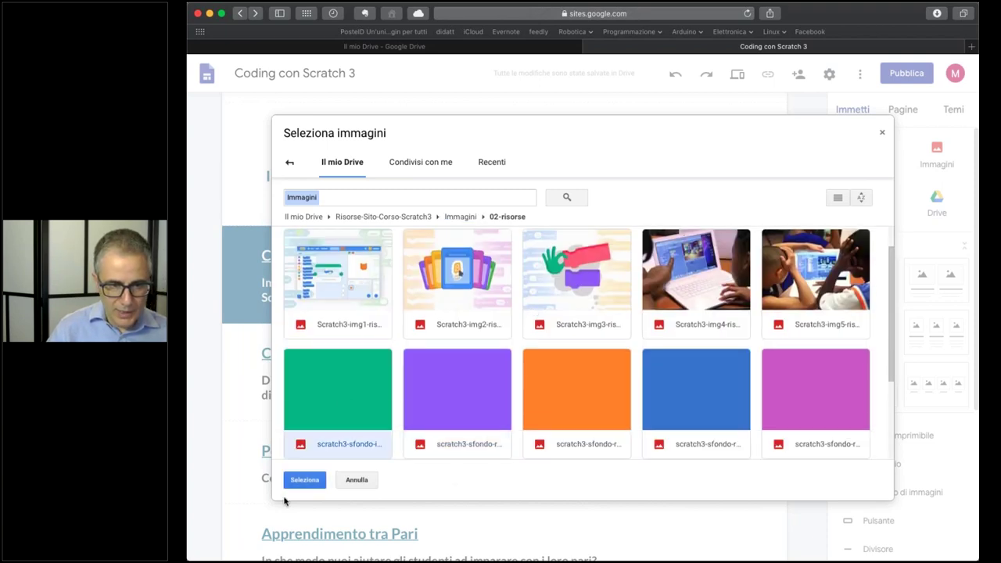
{"action": "left_click", "coordinate": [304, 480]}
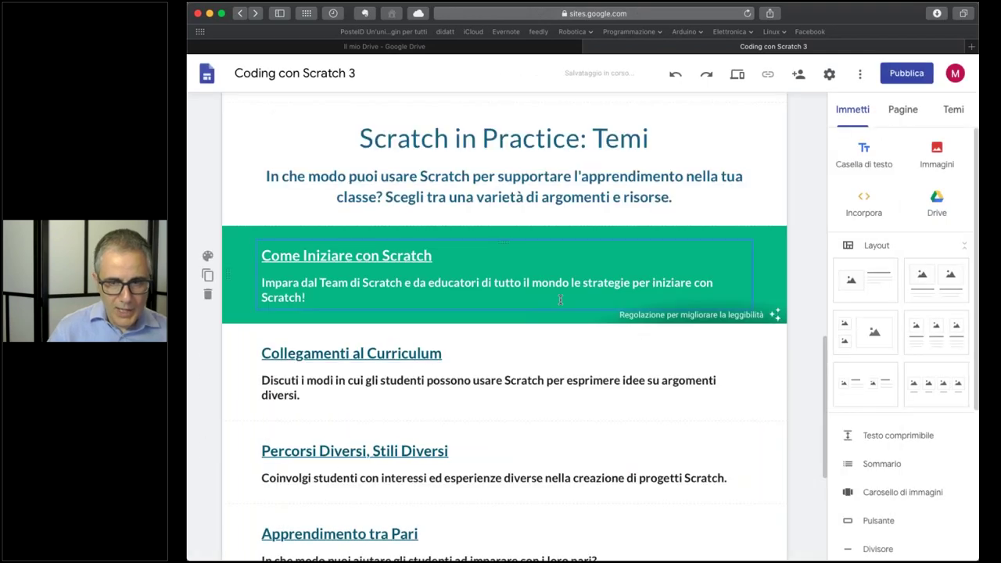
{"action": "left_click", "coordinate": [777, 320]}
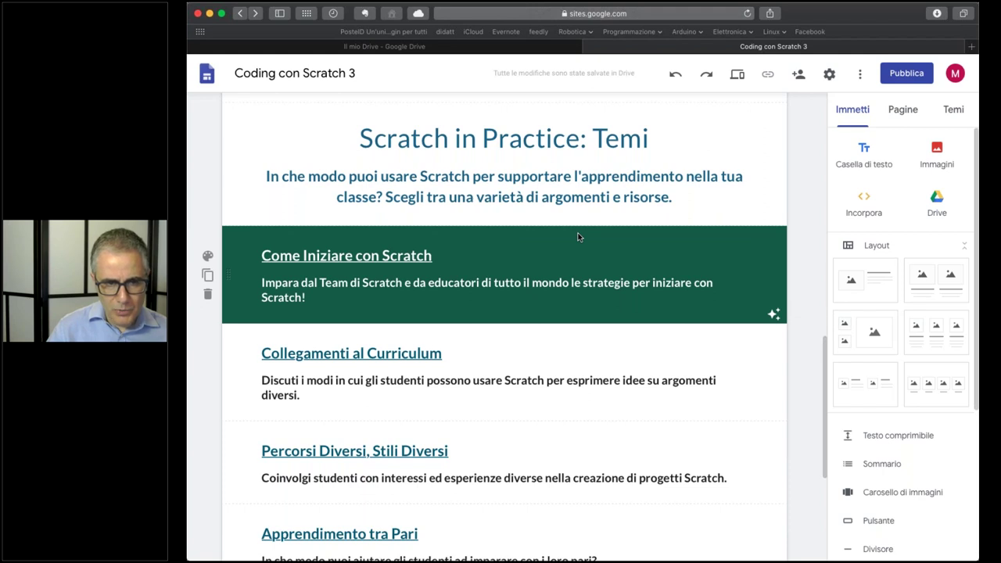
{"action": "double_click", "coordinate": [399, 257]}
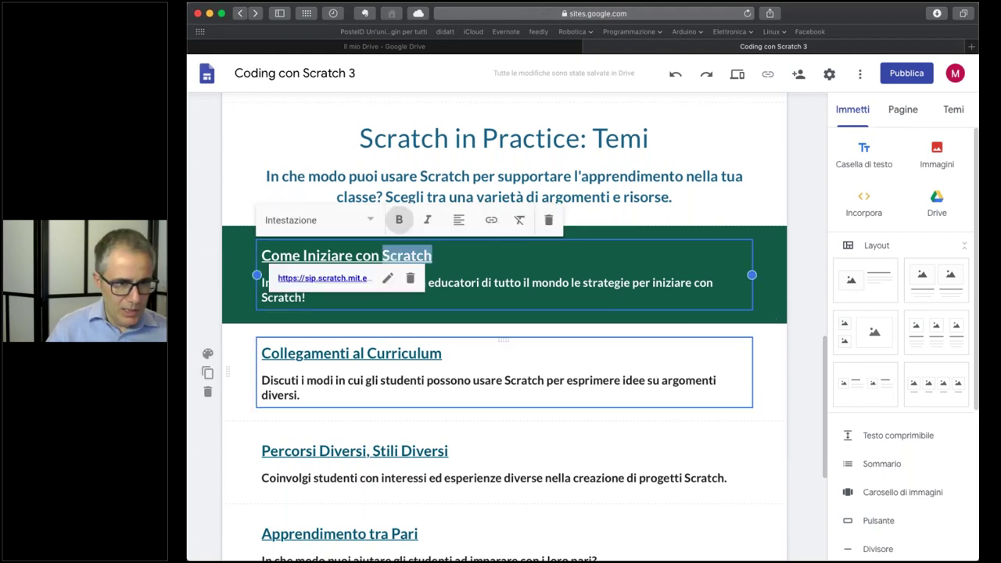
Set the orange scratch3-sfondo image from the Drive folder Immagini/02-risorse as the background of the "Collegamenti al Curriculum" section
{"action": "left_click", "coordinate": [208, 353]}
{"action": "mouse_move", "coordinate": [326, 451]}
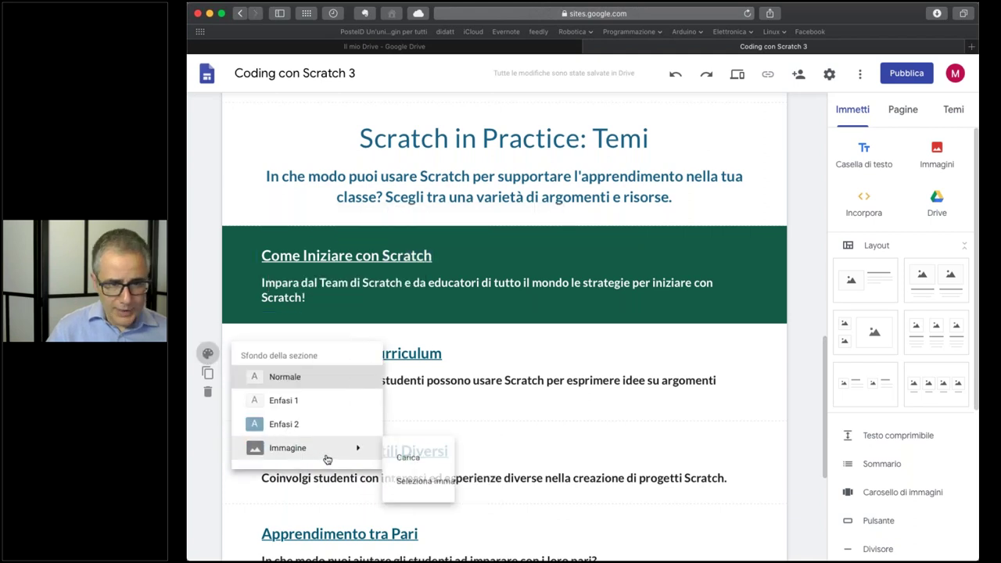
{"action": "left_click", "coordinate": [420, 482]}
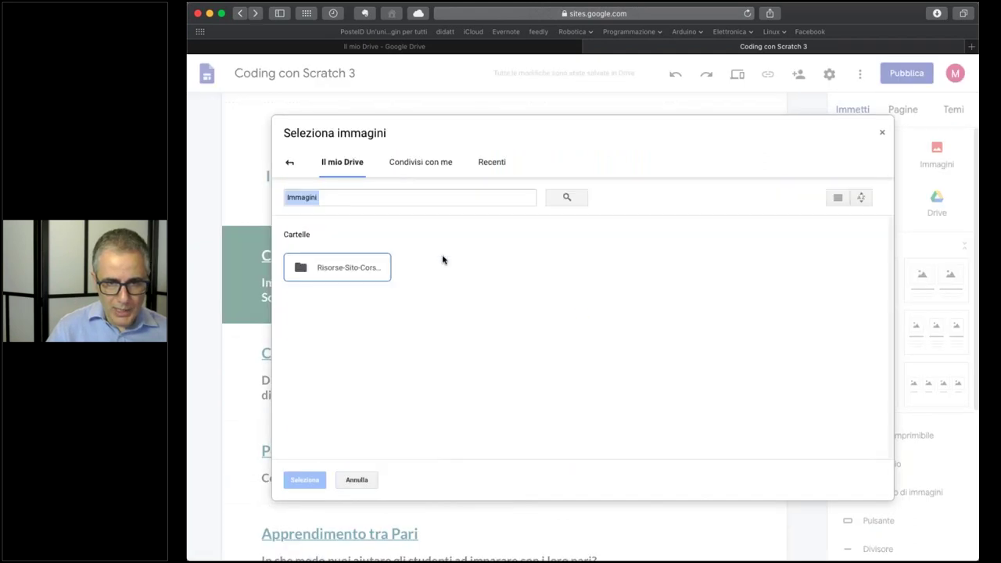
{"action": "double_click", "coordinate": [363, 277]}
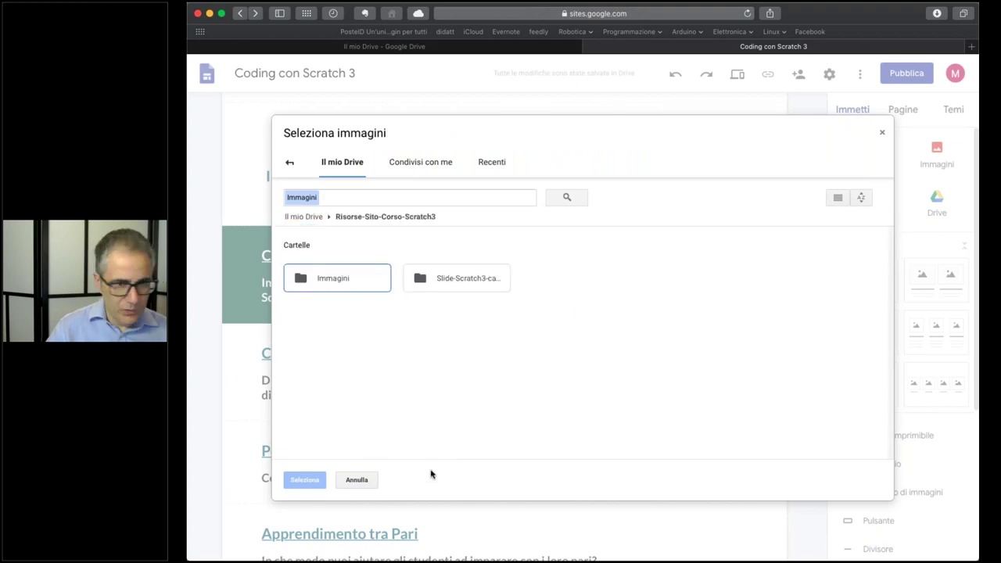
{"action": "double_click", "coordinate": [355, 283]}
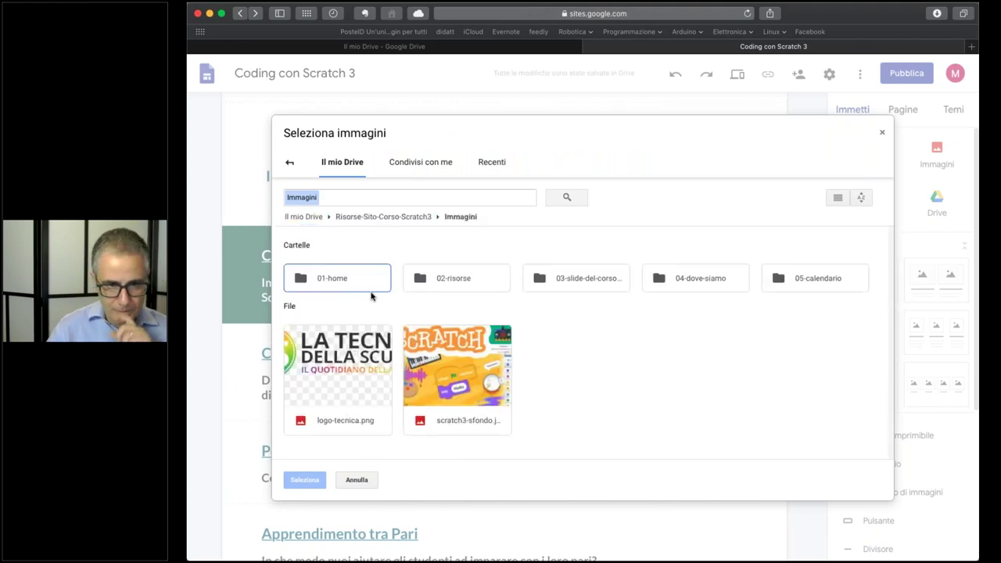
{"action": "double_click", "coordinate": [448, 280]}
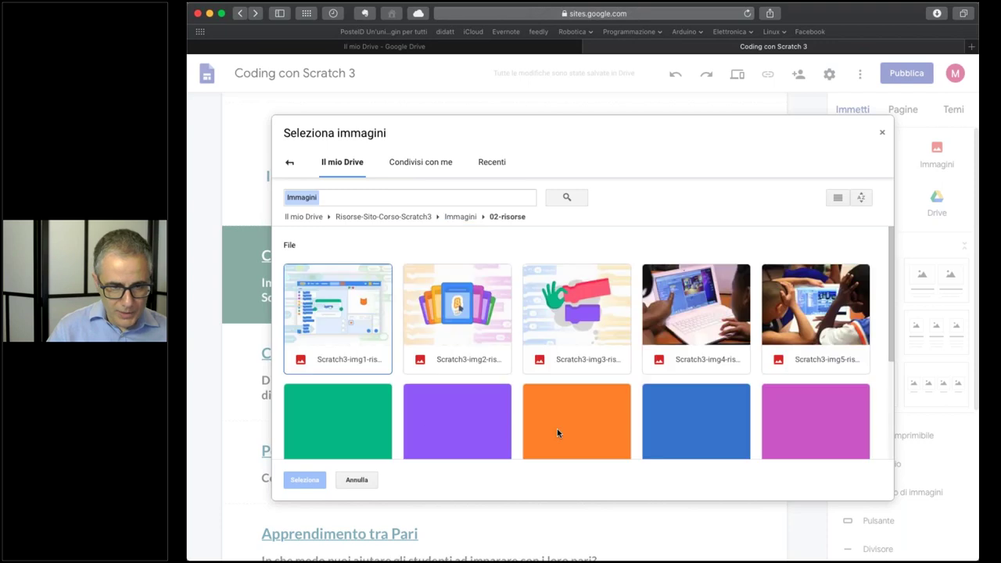
{"action": "scroll", "coordinate": [488, 406], "scroll_direction": "down", "scroll_amount": 2}
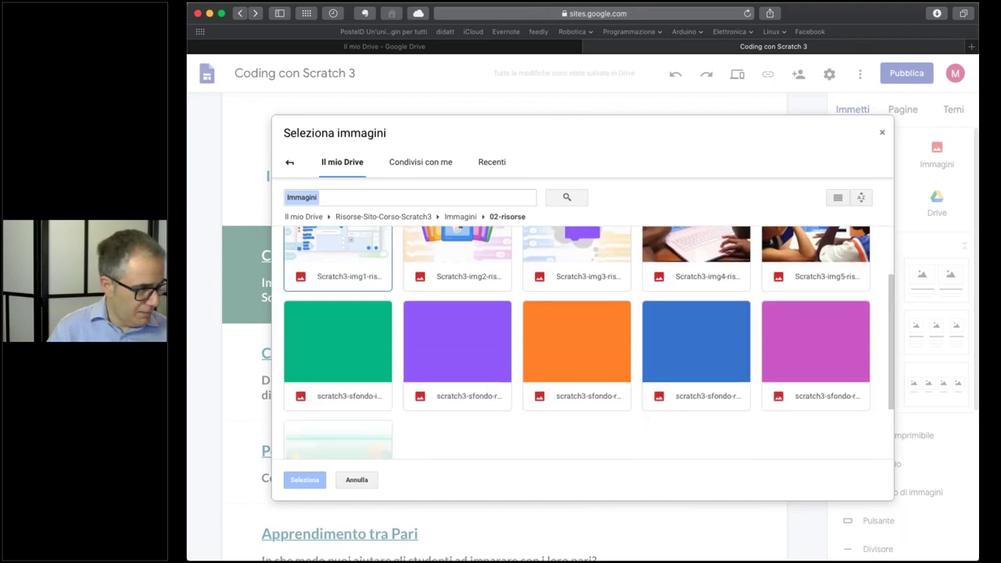
{"action": "left_click", "coordinate": [573, 367]}
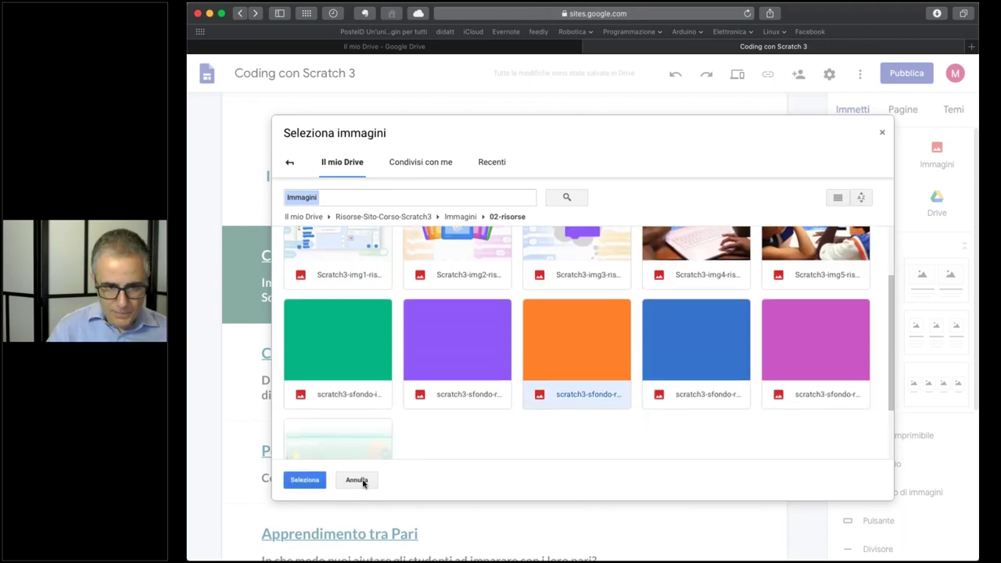
{"action": "left_click", "coordinate": [305, 480]}
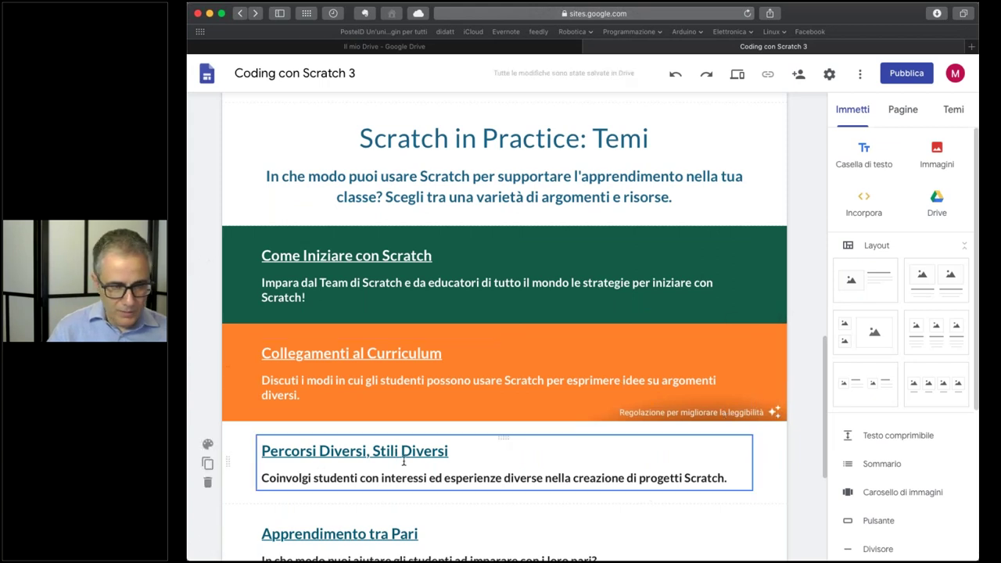
Set the blue scratch3-sfondo image from the Drive folder Immagini/02-risorse as the background of the "Percorsi Diversi, Stili Diversi" section
{"action": "scroll", "coordinate": [415, 456], "scroll_direction": "down", "scroll_amount": 1}
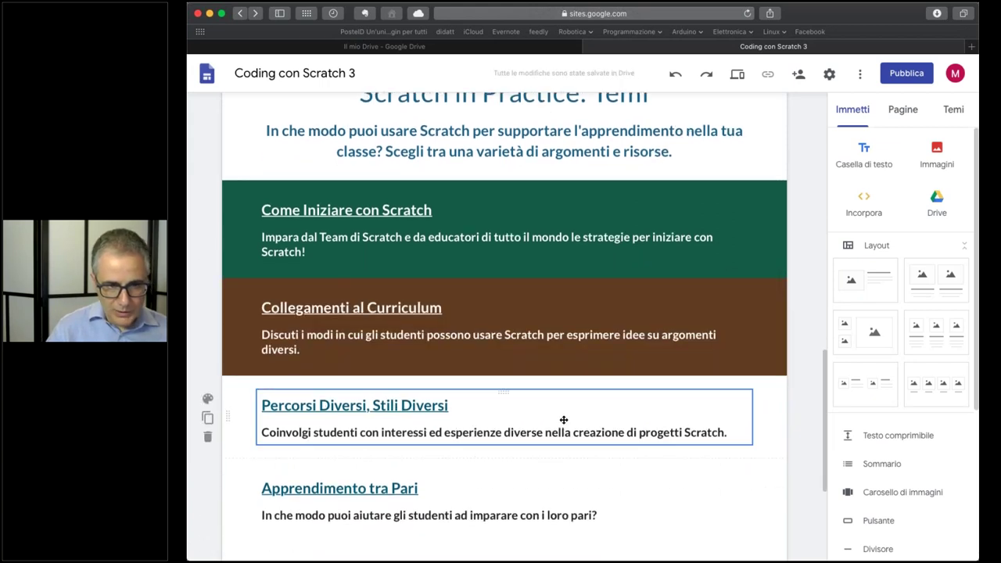
{"action": "left_click", "coordinate": [208, 399]}
{"action": "mouse_move", "coordinate": [313, 493]}
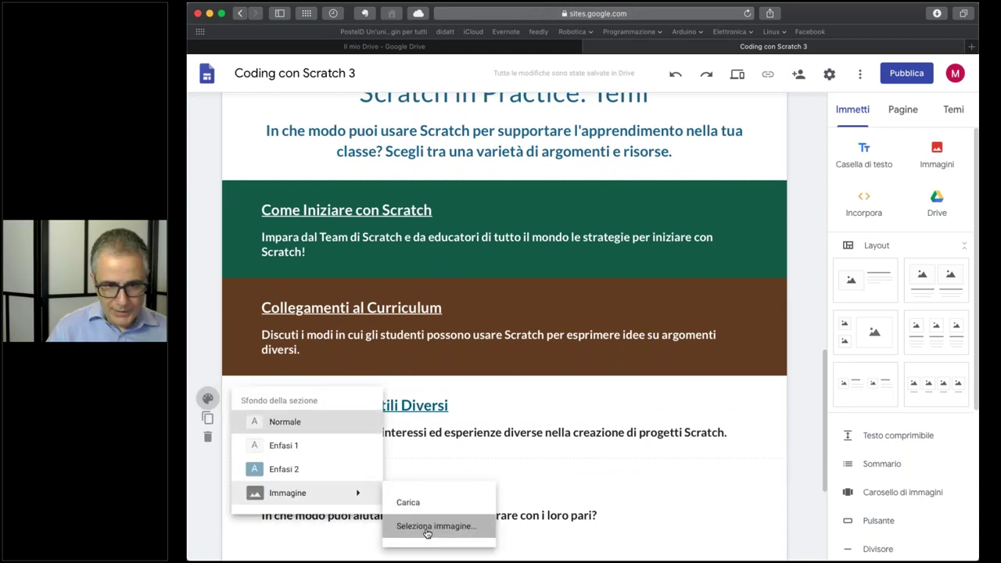
{"action": "left_click", "coordinate": [427, 526]}
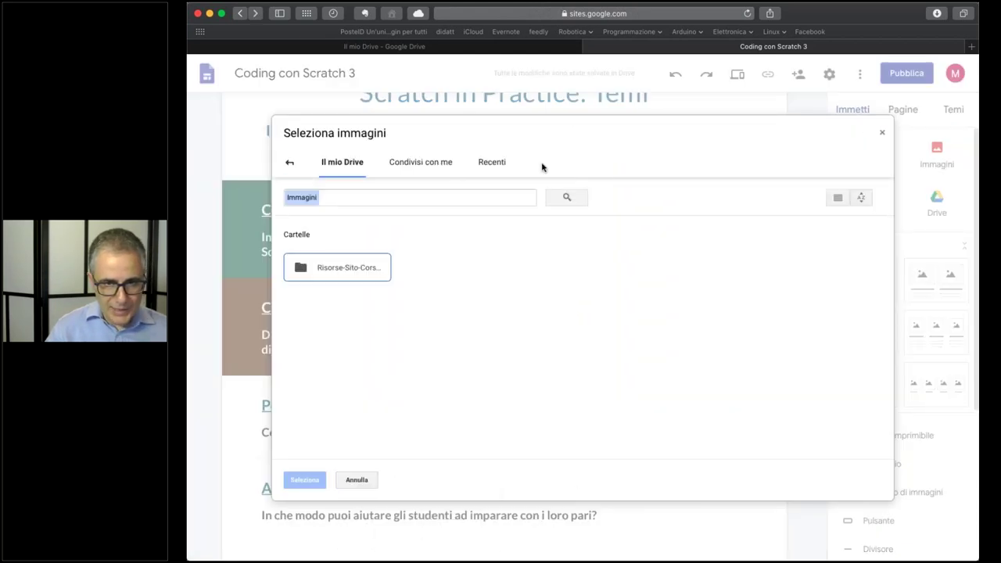
{"action": "double_click", "coordinate": [342, 266]}
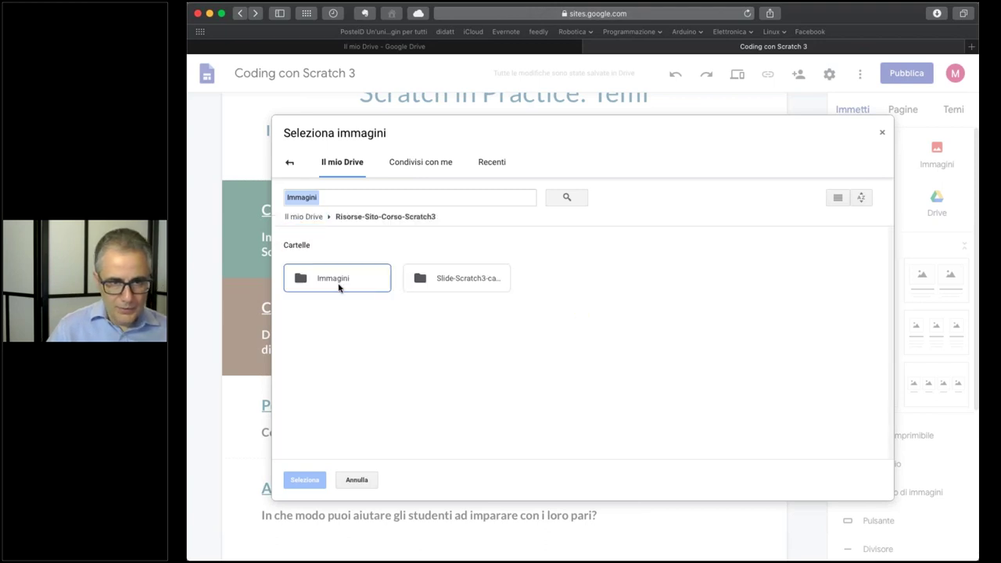
{"action": "double_click", "coordinate": [338, 286]}
{"action": "double_click", "coordinate": [449, 278]}
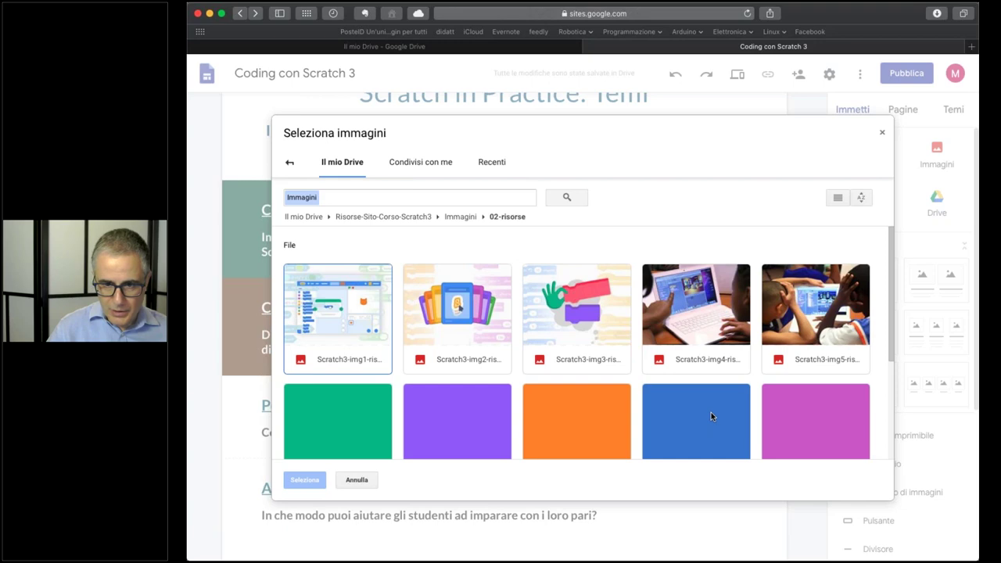
{"action": "scroll", "coordinate": [711, 412], "scroll_direction": "down", "scroll_amount": 1}
{"action": "left_click", "coordinate": [711, 413]}
{"action": "left_click", "coordinate": [305, 479]}
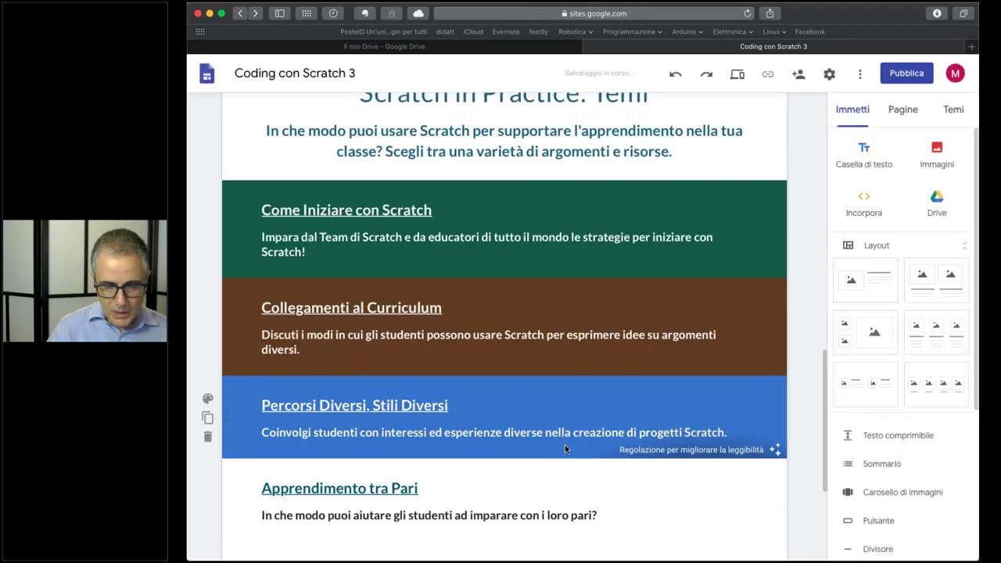
Set the blue scratch3-sfondo image from the Drive folder Immagini/02-risorse as the background of the "Apprendimento tra Pari" section
{"action": "scroll", "coordinate": [563, 443], "scroll_direction": "down", "scroll_amount": 3}
{"action": "left_click", "coordinate": [261, 322]}
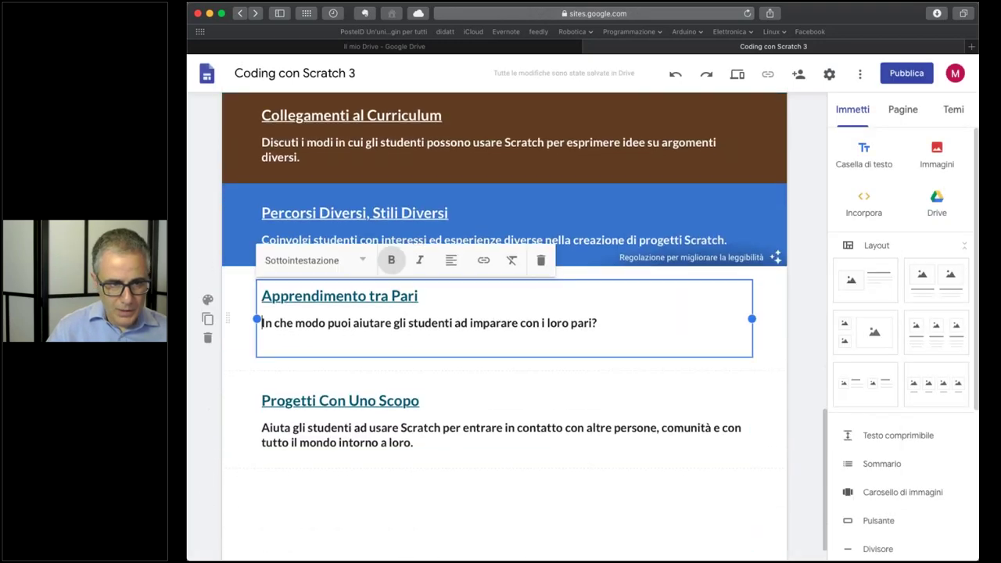
{"action": "left_click", "coordinate": [207, 300]}
{"action": "mouse_move", "coordinate": [348, 397]}
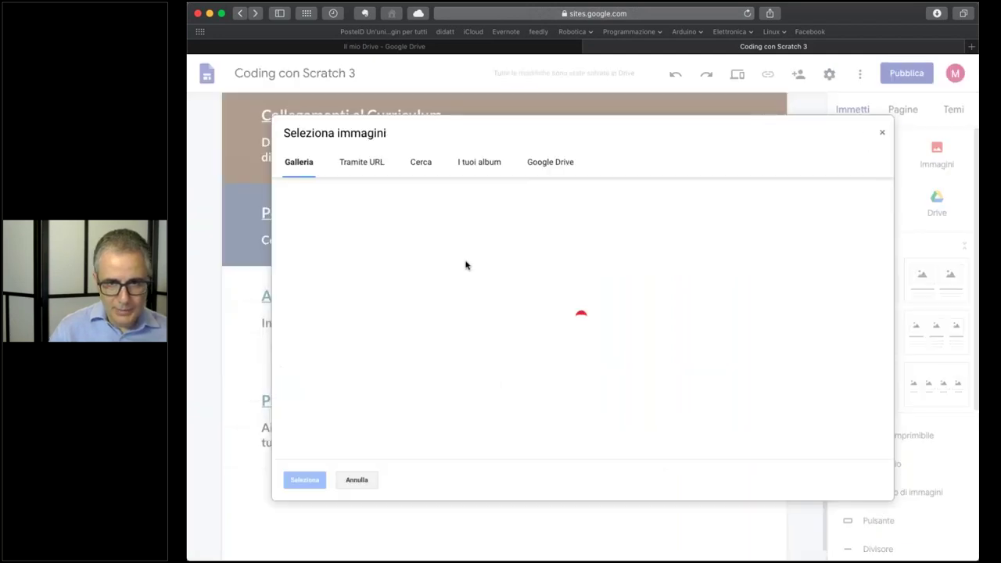
{"action": "left_click", "coordinate": [540, 165]}
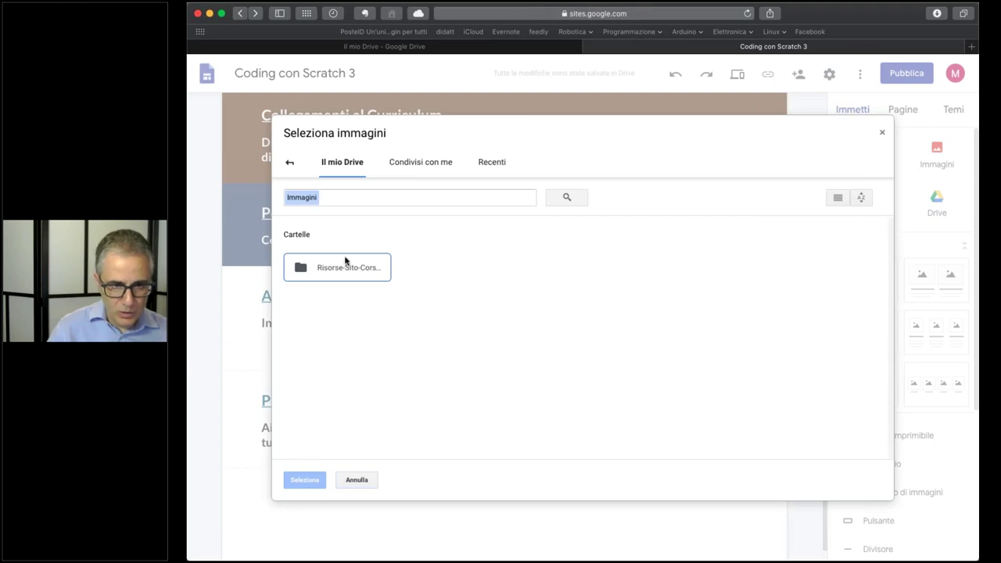
{"action": "double_click", "coordinate": [345, 260]}
{"action": "double_click", "coordinate": [350, 281]}
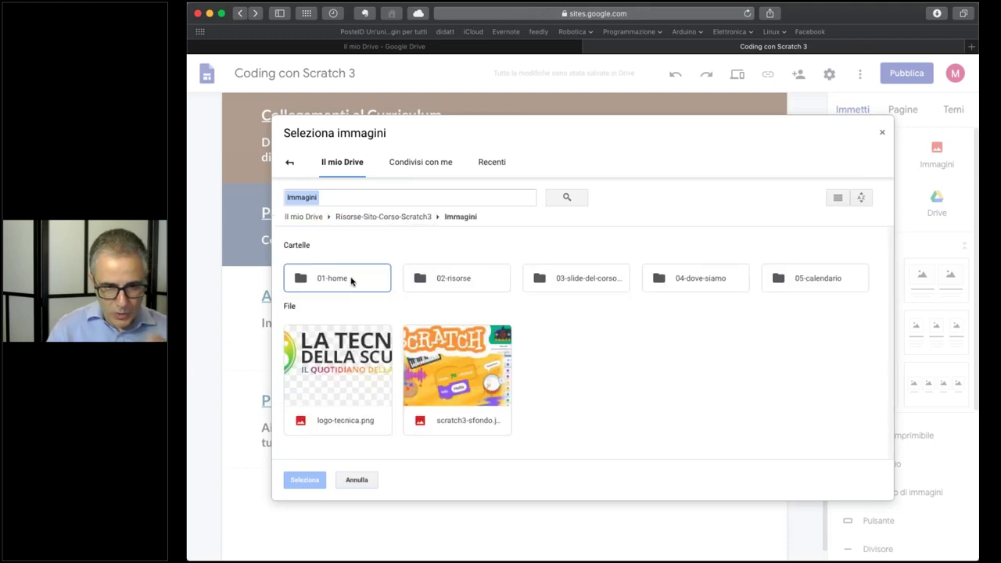
{"action": "double_click", "coordinate": [462, 285]}
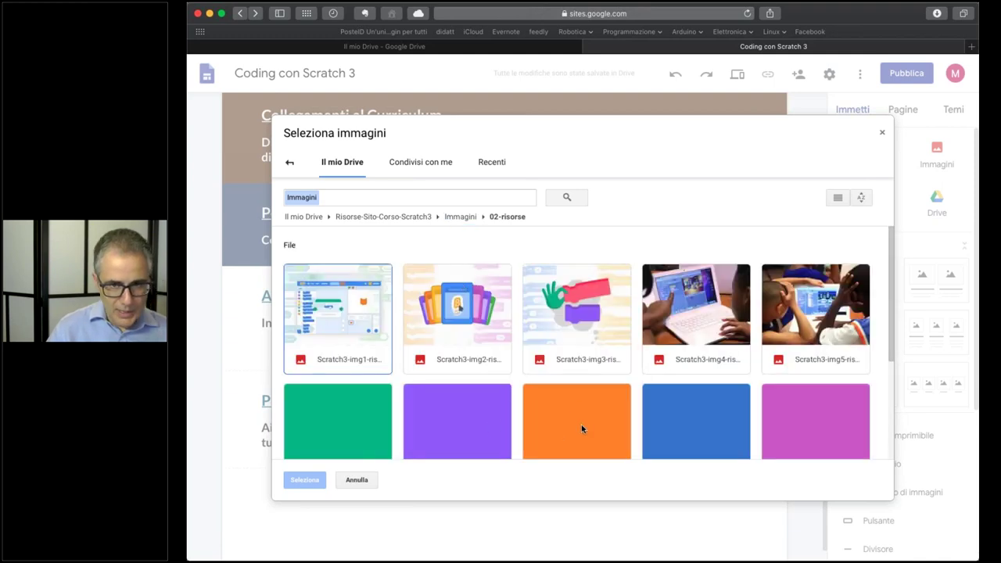
{"action": "left_click", "coordinate": [710, 431]}
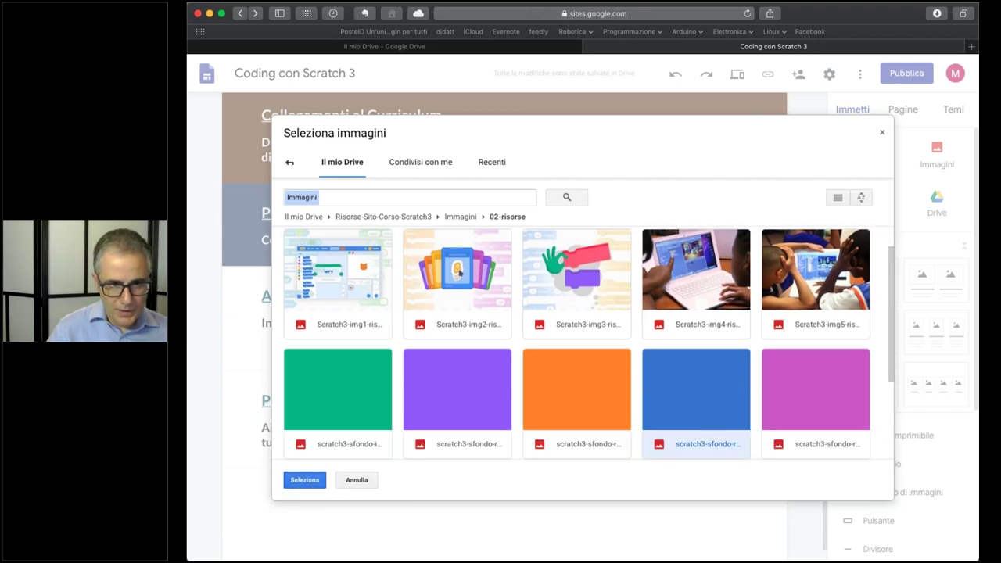
{"action": "left_click", "coordinate": [304, 480]}
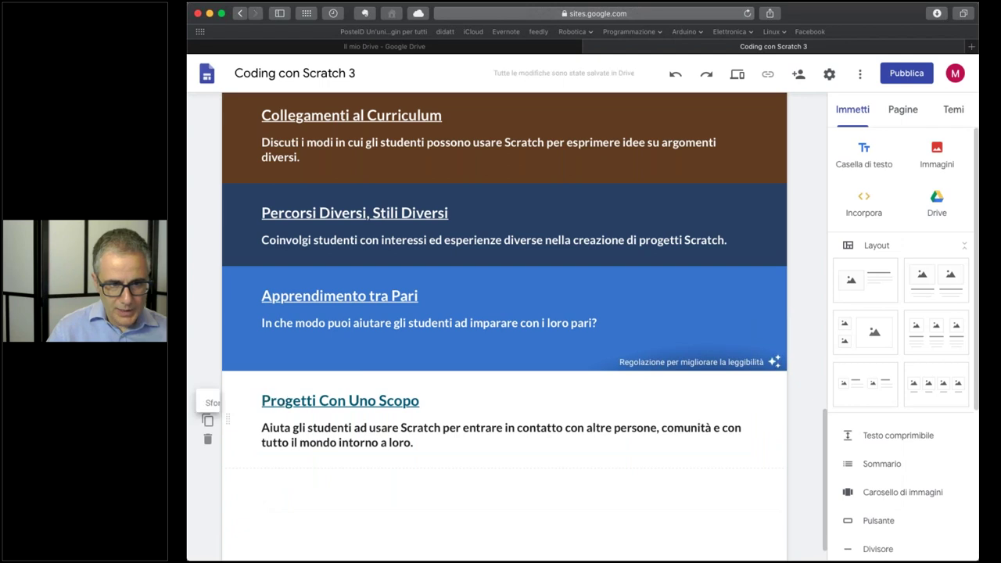
Set the magenta scratch3-sfondo image from the Drive folder Immagini/02-risorse as the background of the "Progetti Con Uno Scopo" section
{"action": "left_click", "coordinate": [207, 402]}
{"action": "mouse_move", "coordinate": [306, 496]}
{"action": "left_click", "coordinate": [415, 529]}
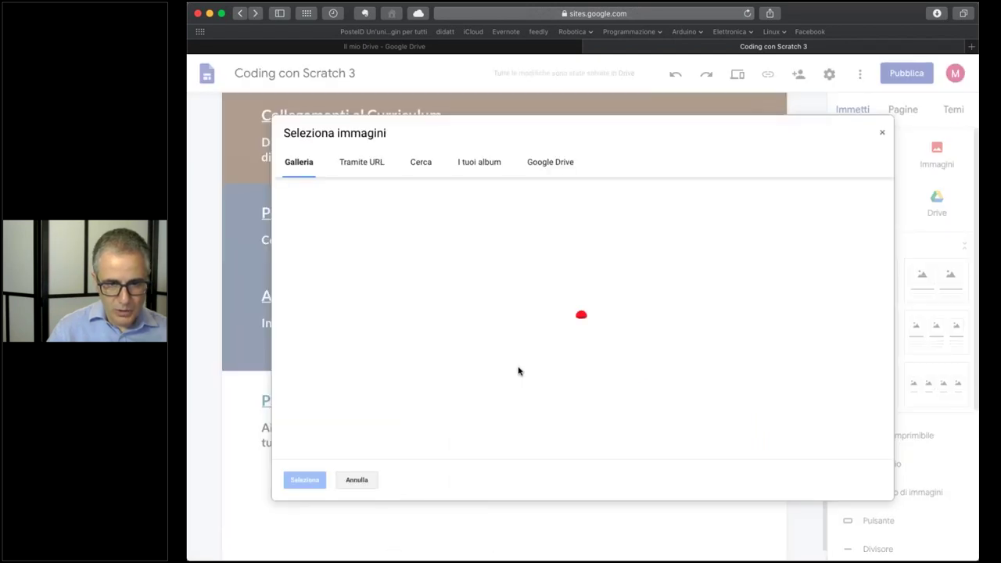
{"action": "left_click", "coordinate": [558, 165]}
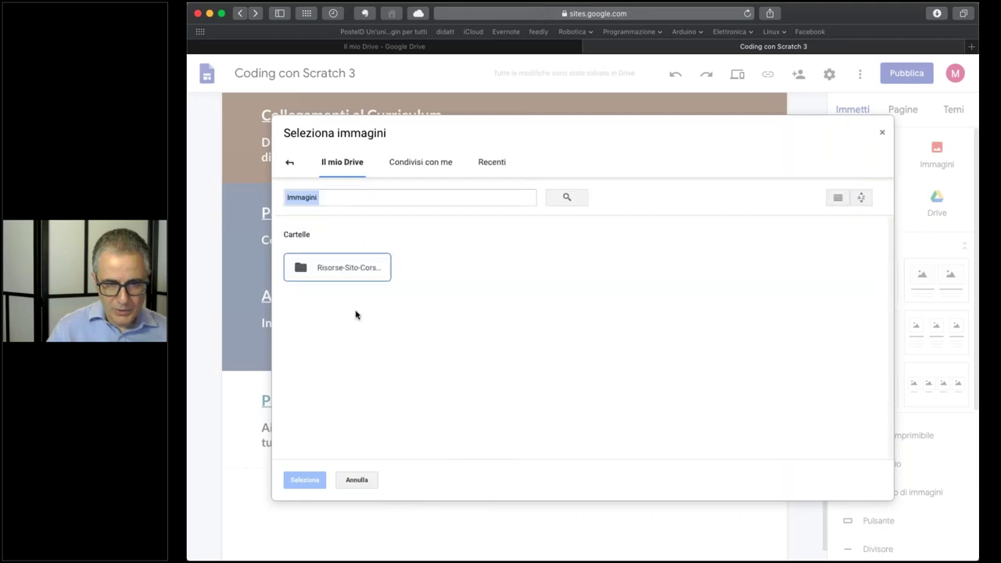
{"action": "double_click", "coordinate": [344, 266]}
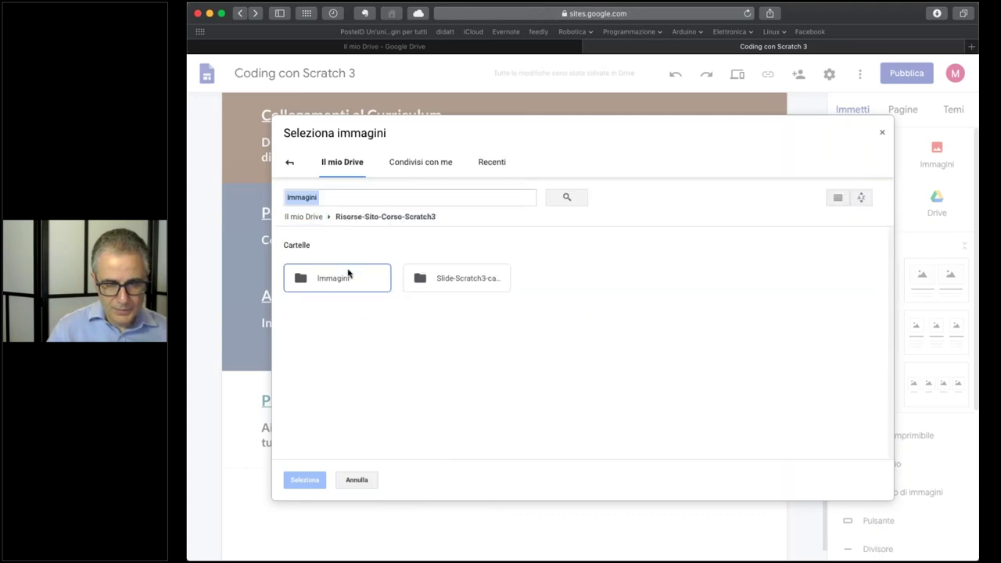
{"action": "double_click", "coordinate": [348, 275]}
{"action": "double_click", "coordinate": [451, 280]}
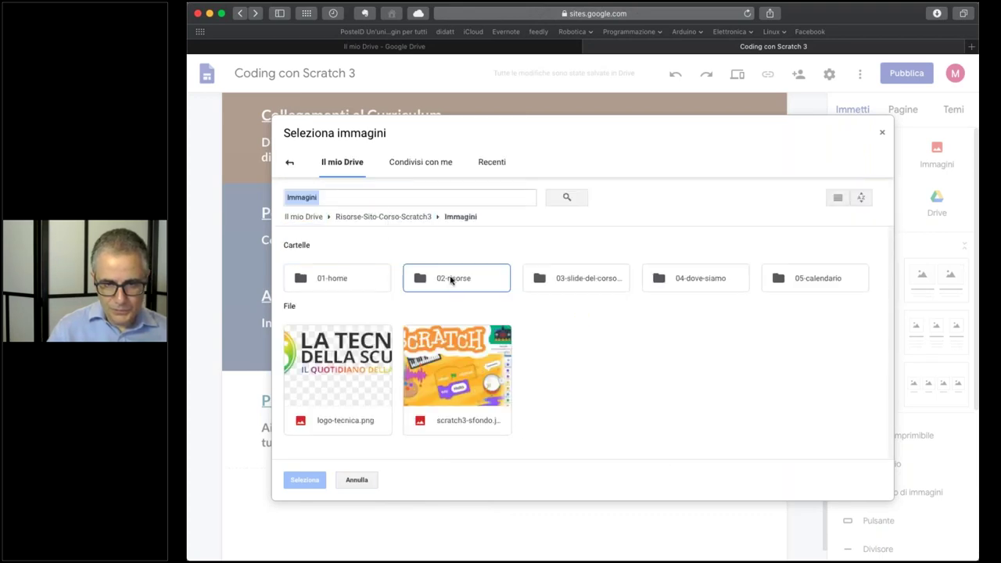
{"action": "left_click", "coordinate": [810, 426]}
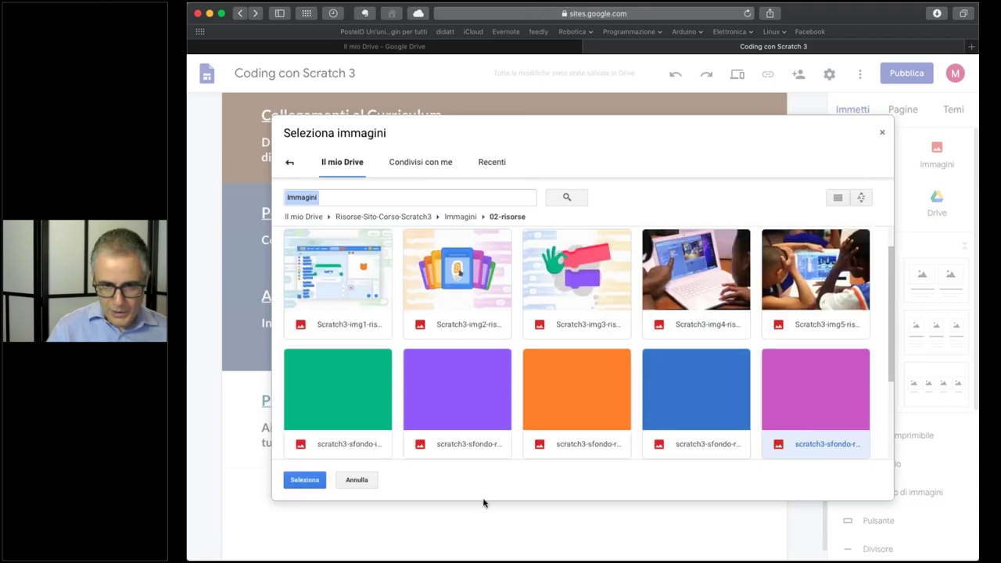
{"action": "left_click", "coordinate": [304, 480]}
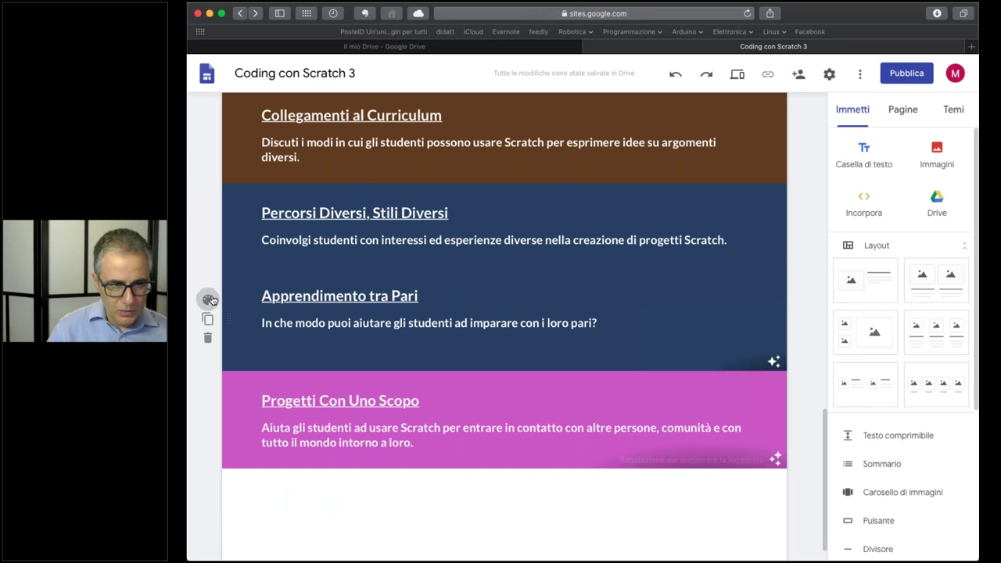
Replace the "Apprendimento tra Pari" section's background with the purple scratch3-sfondo image from the Drive folder Immagini/02-risorse
{"action": "left_click", "coordinate": [210, 299]}
{"action": "mouse_move", "coordinate": [325, 398]}
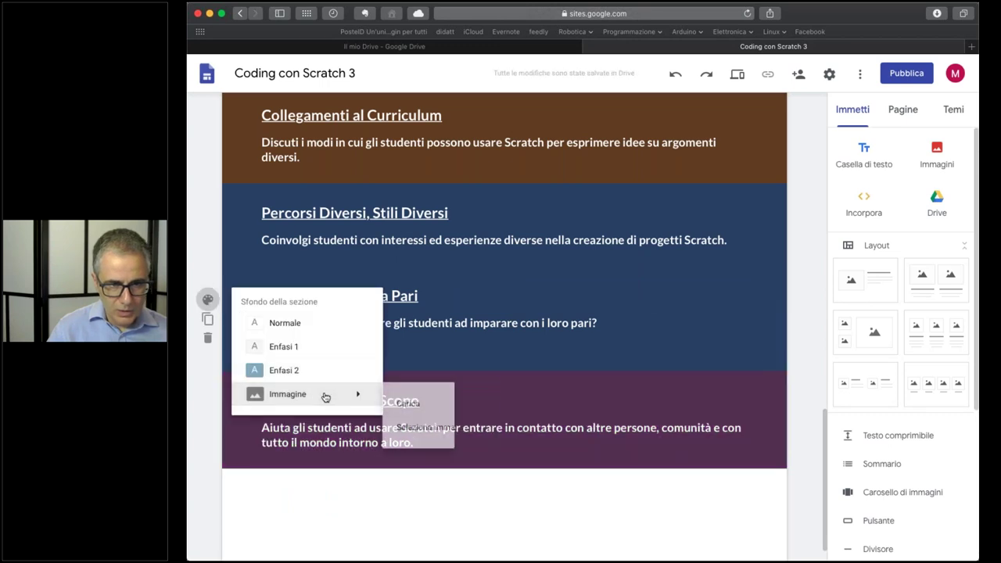
{"action": "left_click", "coordinate": [435, 427]}
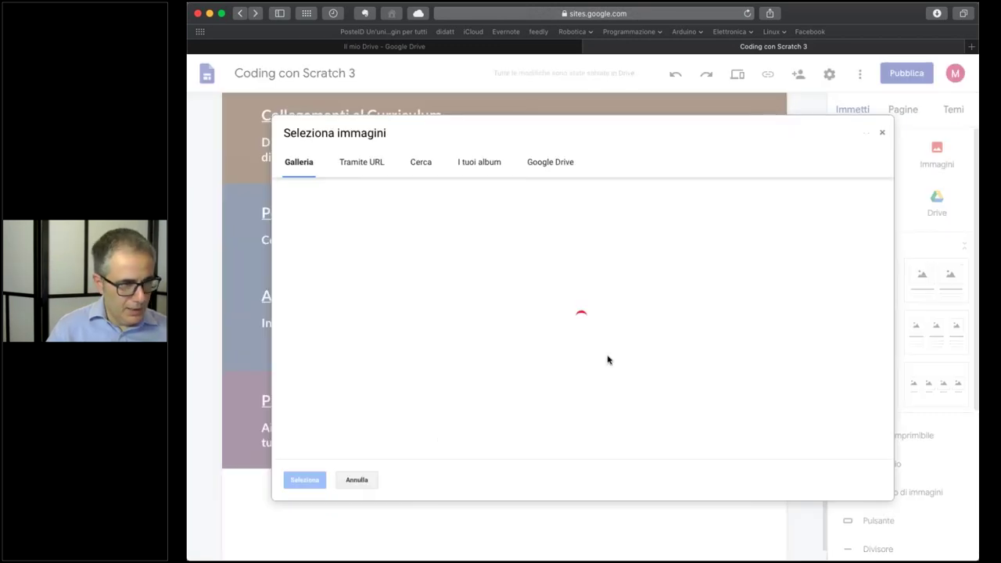
{"action": "left_click", "coordinate": [567, 164]}
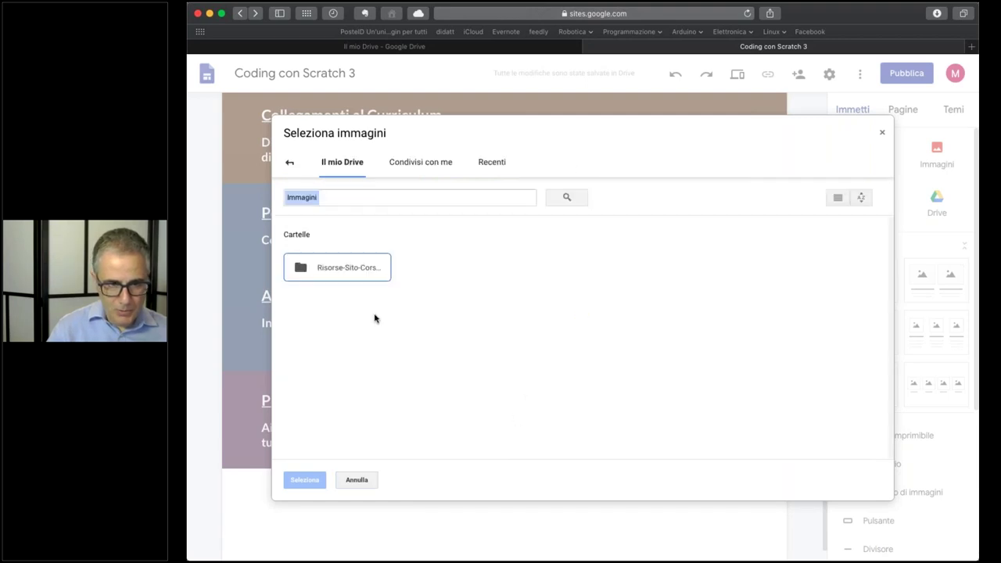
{"action": "double_click", "coordinate": [374, 269]}
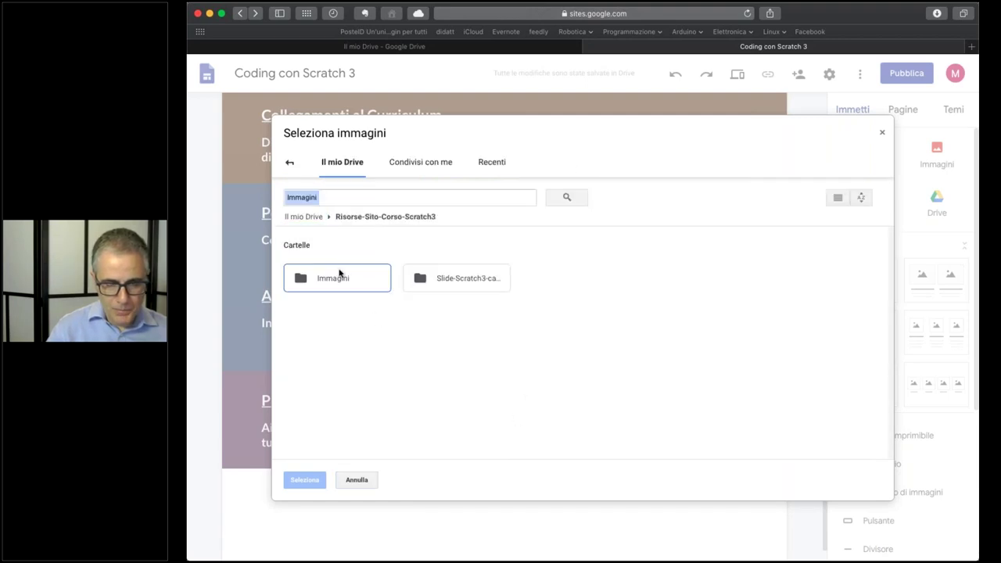
{"action": "double_click", "coordinate": [339, 273]}
{"action": "double_click", "coordinate": [452, 281]}
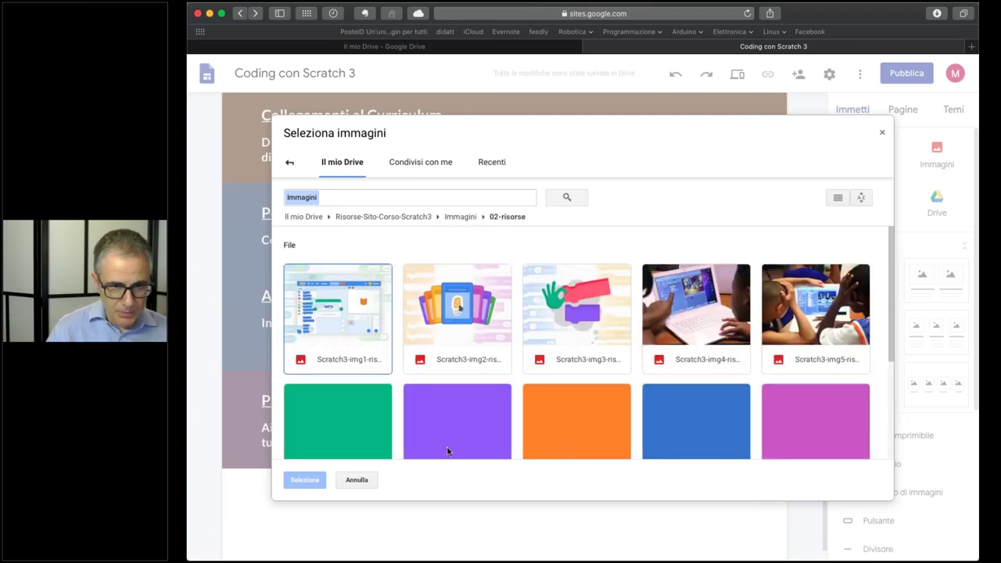
{"action": "scroll", "coordinate": [443, 438], "scroll_direction": "down", "scroll_amount": 1}
{"action": "left_click", "coordinate": [442, 440]}
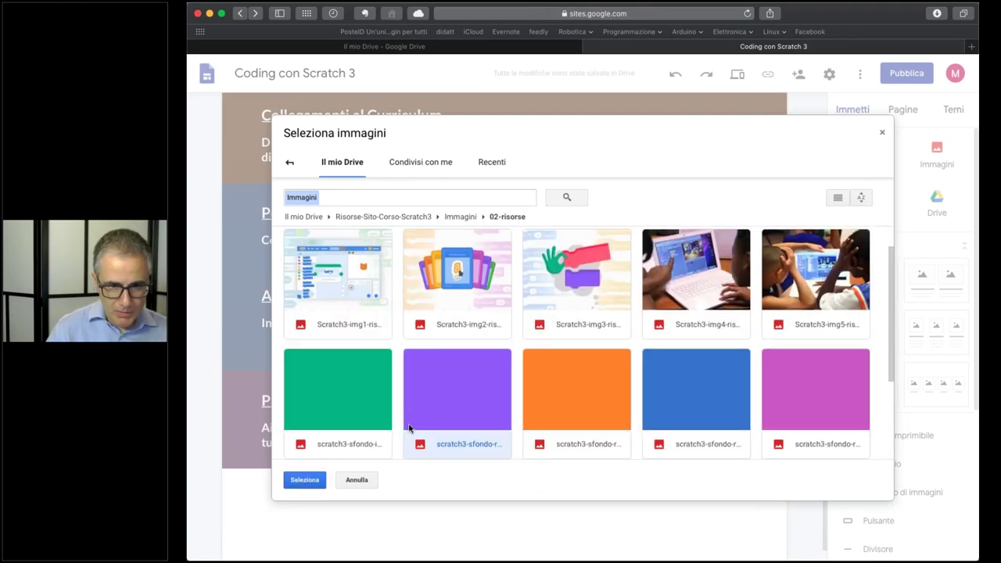
{"action": "left_click", "coordinate": [296, 482]}
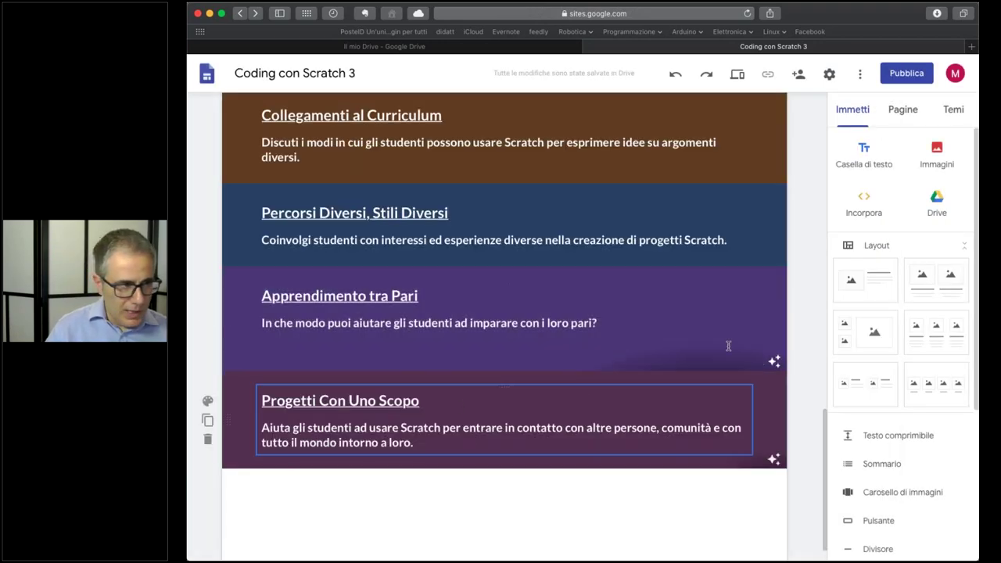
Remove the readability adjustment from the magenta, purple, blue and orange topic backgrounds, and try removing it from the green "Come Iniziare con Scratch" section
{"action": "left_click", "coordinate": [774, 461]}
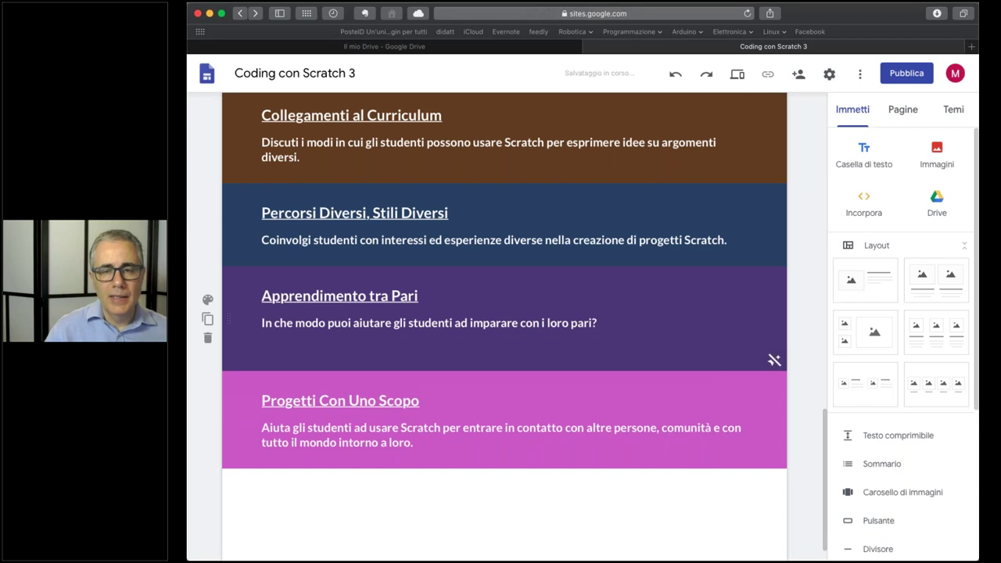
{"action": "left_click", "coordinate": [774, 360]}
{"action": "scroll", "coordinate": [749, 292], "scroll_direction": "up", "scroll_amount": 3}
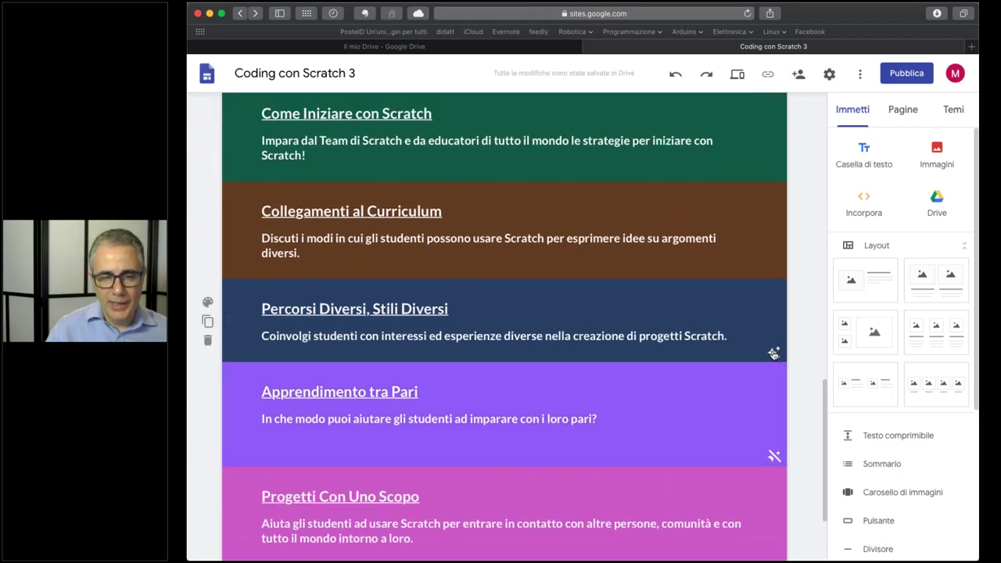
{"action": "left_click", "coordinate": [773, 353]}
{"action": "scroll", "coordinate": [773, 354], "scroll_direction": "up", "scroll_amount": 3}
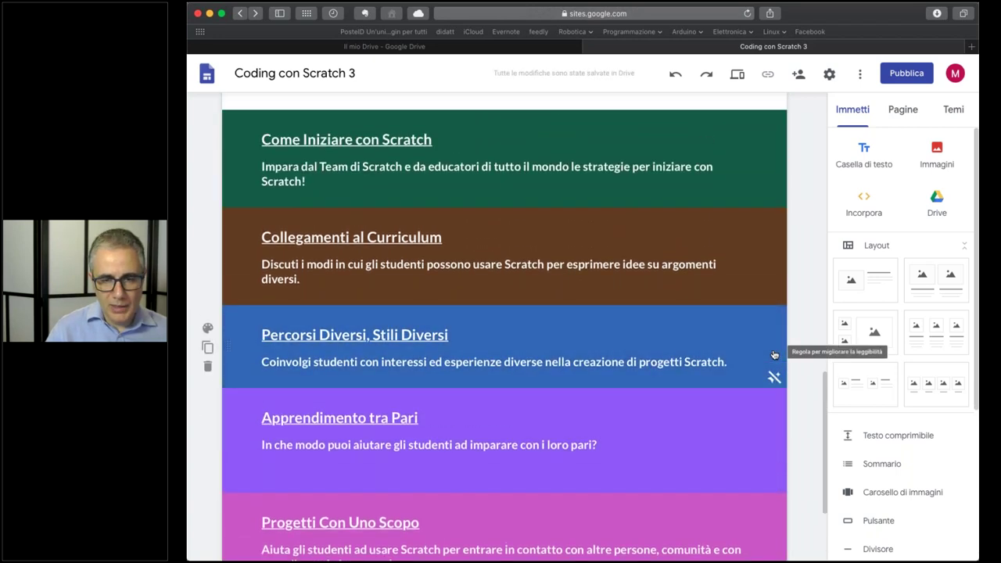
{"action": "scroll", "coordinate": [774, 365], "scroll_direction": "up", "scroll_amount": 1}
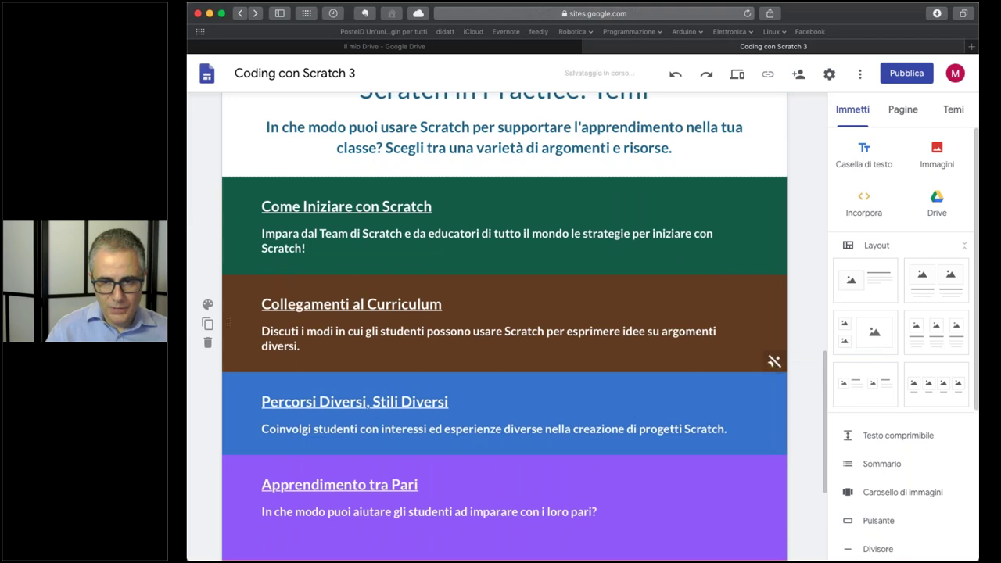
{"action": "left_click", "coordinate": [774, 365]}
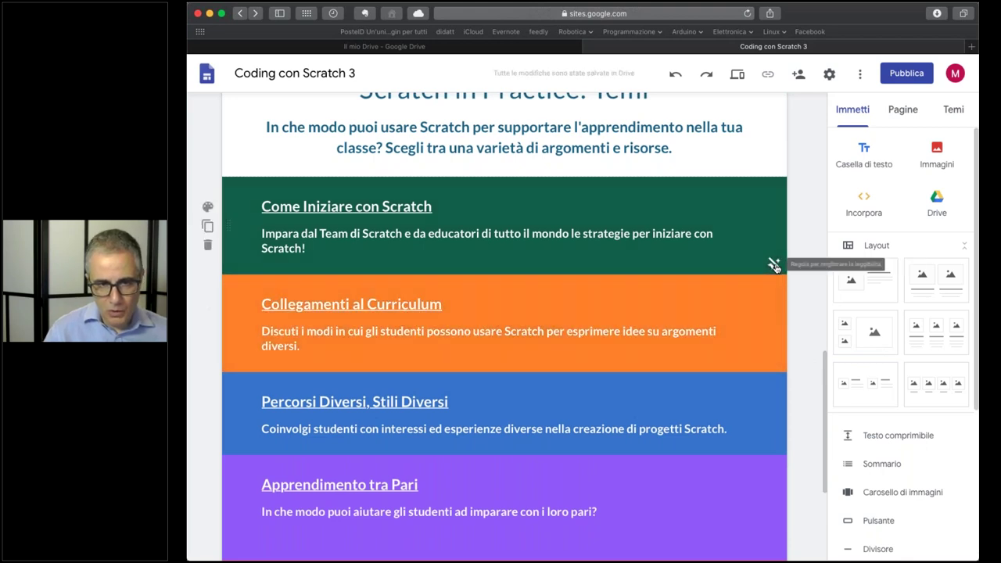
{"action": "left_click", "coordinate": [773, 265]}
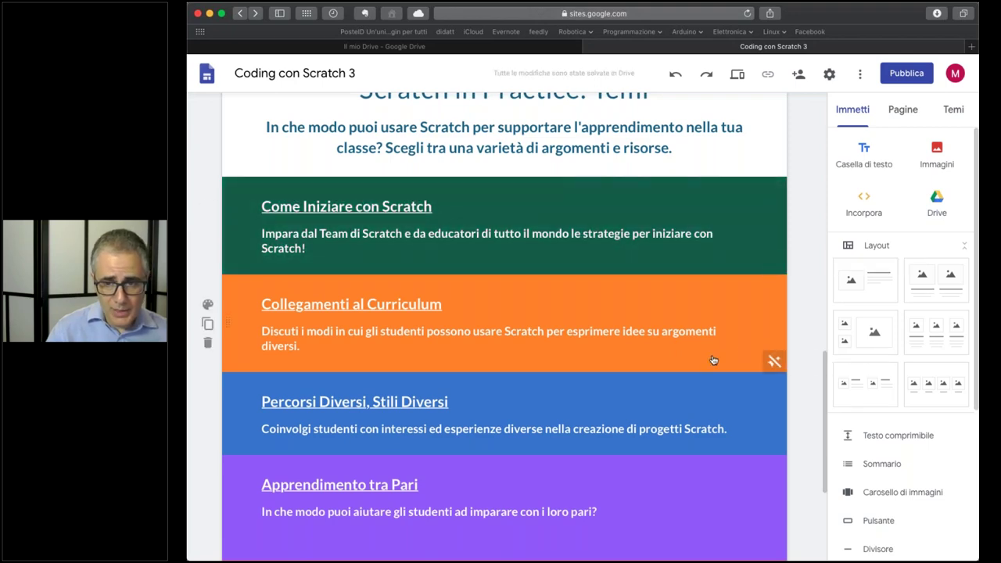
Reapply the readability adjustment to the blue "Percorsi Diversi, Stili Diversi" and purple "Apprendimento tra Pari" section backgrounds
{"action": "scroll", "coordinate": [735, 349], "scroll_direction": "down", "scroll_amount": 5}
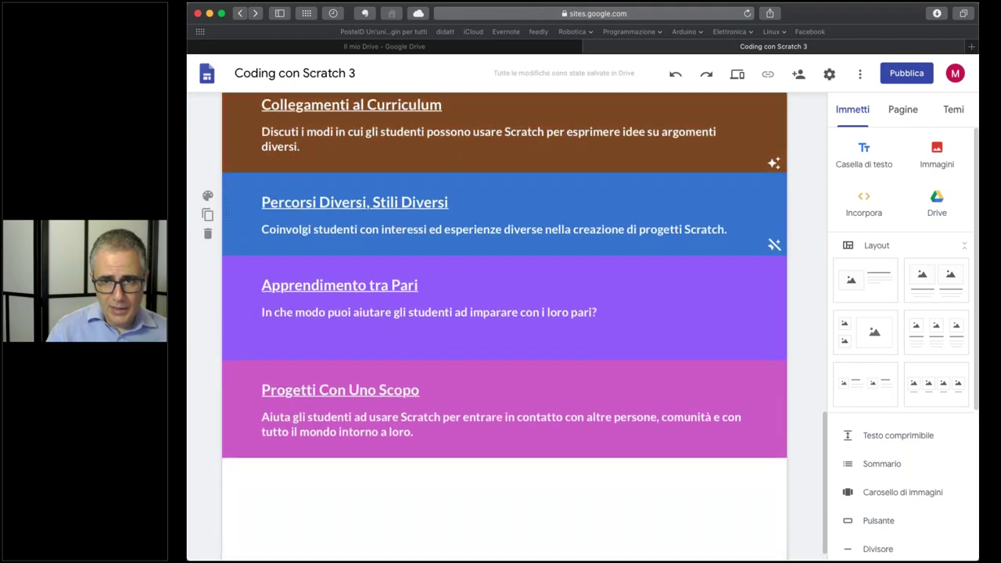
{"action": "left_click", "coordinate": [774, 244]}
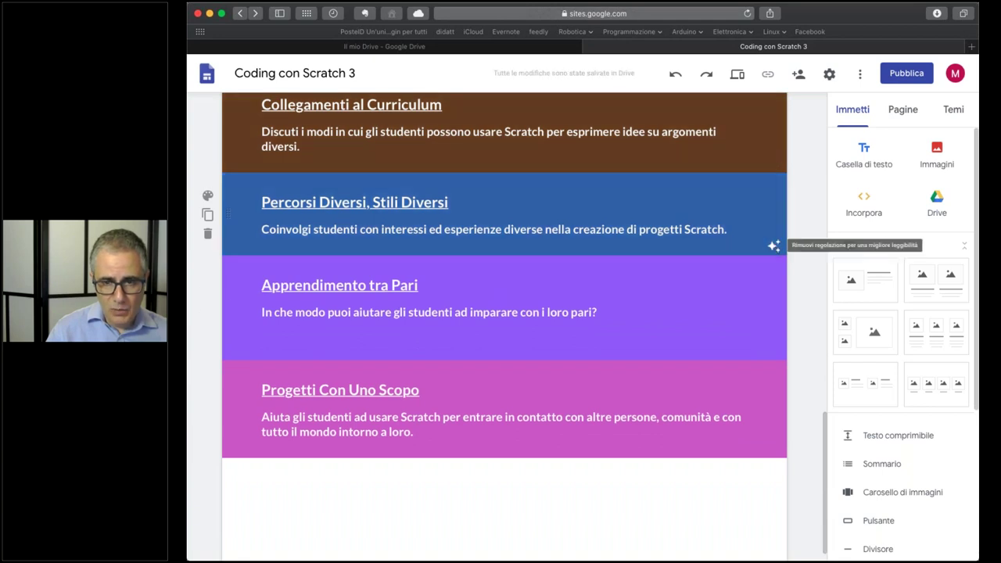
{"action": "left_click", "coordinate": [774, 350]}
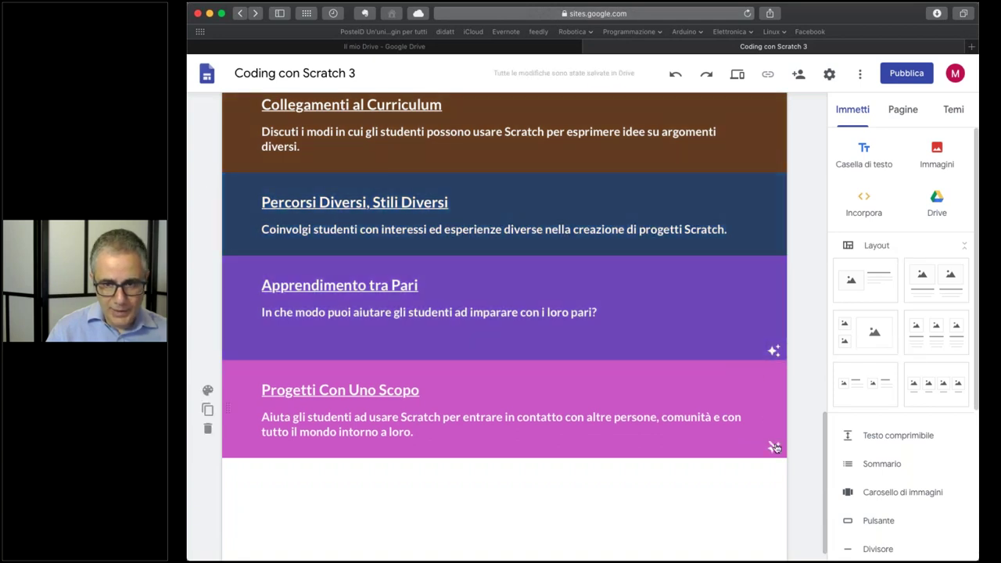
Preview the Risorse page at desktop size, check its header, resources and topic sections, and close the preview
{"action": "scroll", "coordinate": [665, 356], "scroll_direction": "up", "scroll_amount": 15}
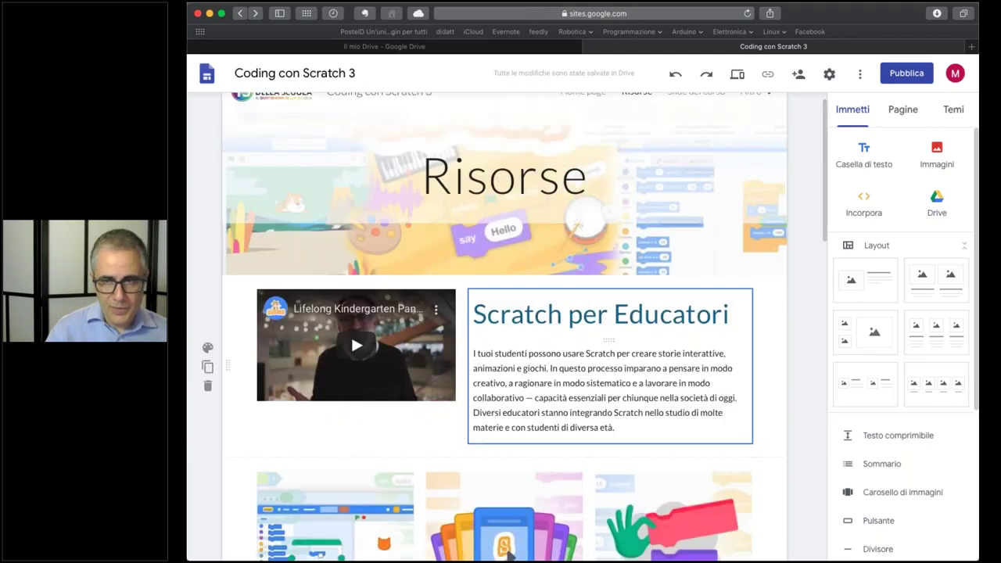
{"action": "scroll", "coordinate": [500, 313], "scroll_direction": "up", "scroll_amount": 2}
{"action": "left_click", "coordinate": [738, 75]}
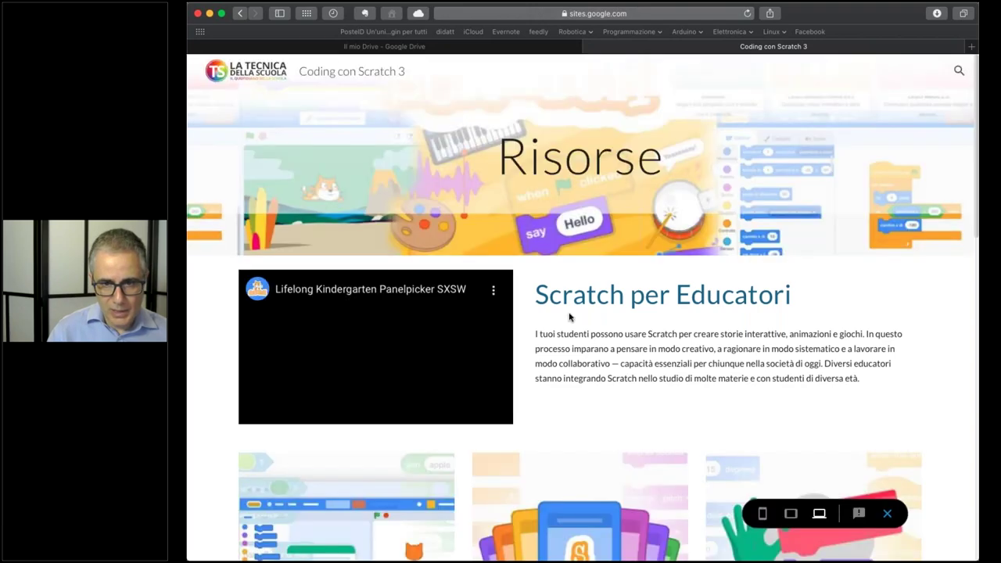
{"action": "scroll", "coordinate": [568, 317], "scroll_direction": "down", "scroll_amount": 10}
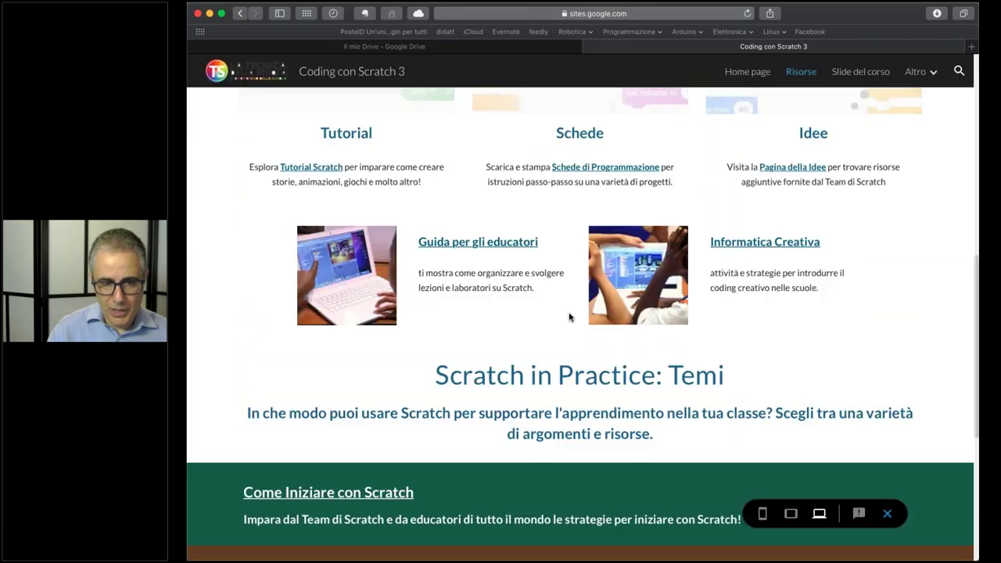
{"action": "scroll", "coordinate": [569, 317], "scroll_direction": "up", "scroll_amount": 10}
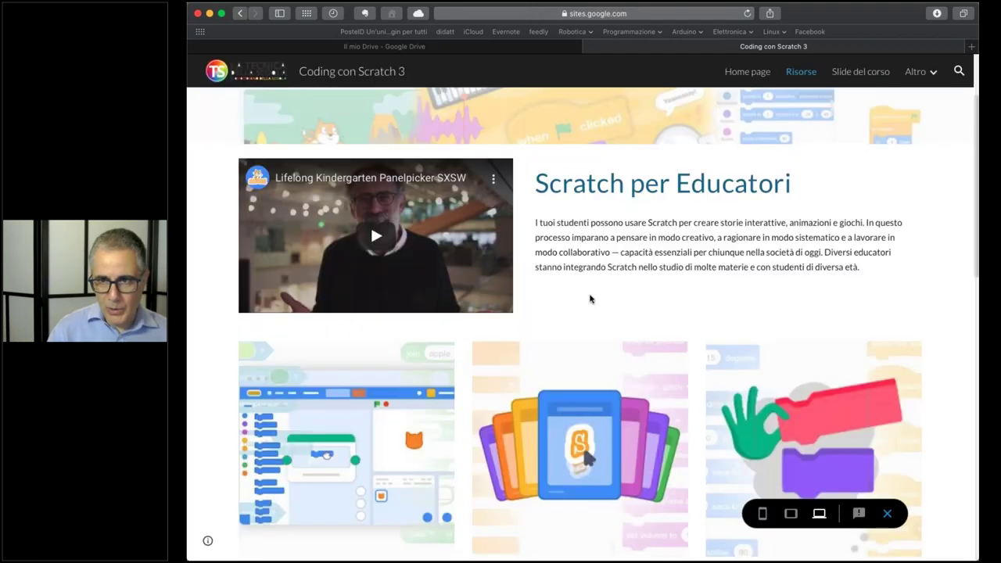
{"action": "scroll", "coordinate": [591, 299], "scroll_direction": "up", "scroll_amount": 3}
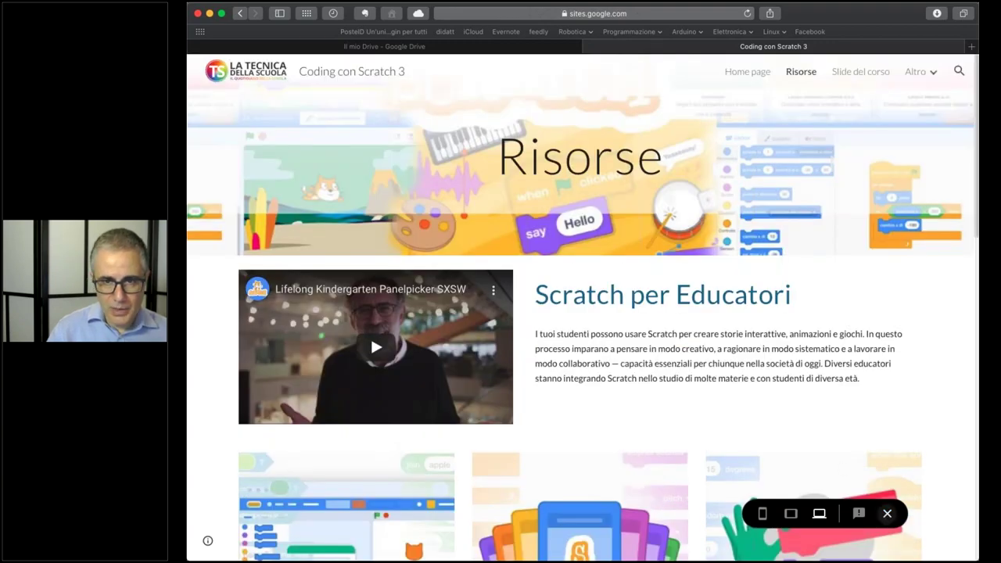
{"action": "left_click", "coordinate": [887, 514]}
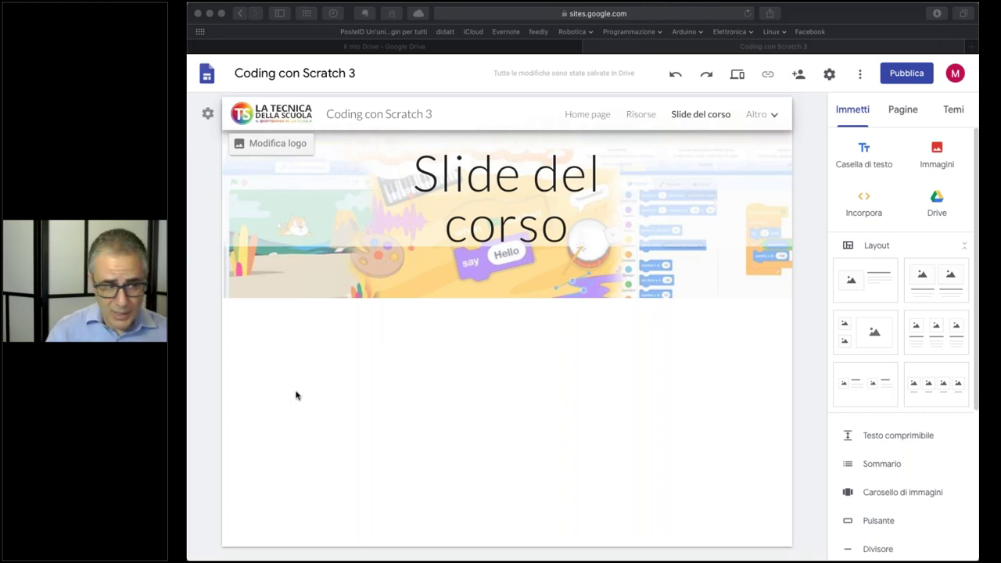
On the "Slide del corso" page, arrange the embedded "Il Coding con Scratch 3" slide documents side by side, two per row
{"action": "left_click", "coordinate": [348, 396]}
{"action": "scroll", "coordinate": [884, 364], "scroll_direction": "down", "scroll_amount": 2}
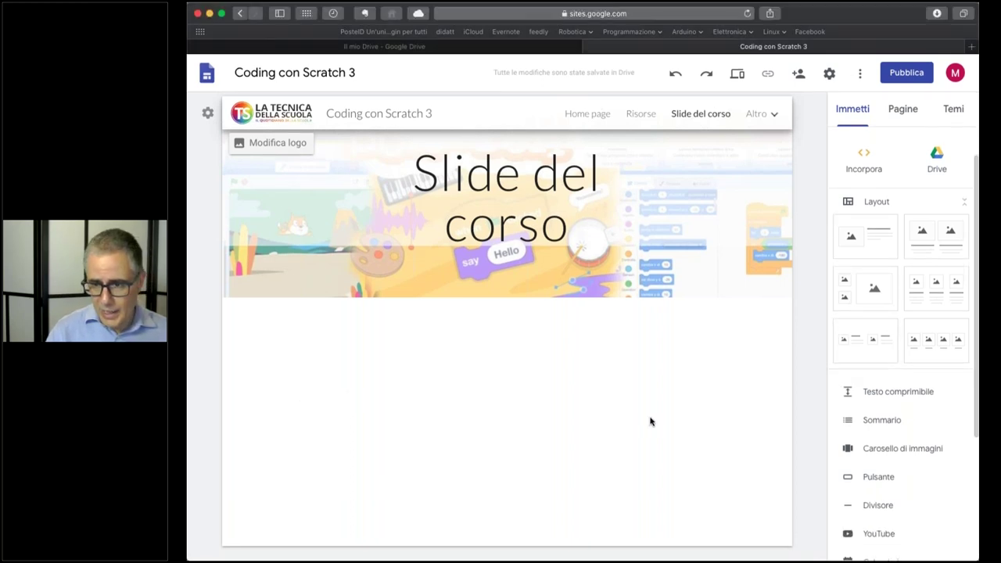
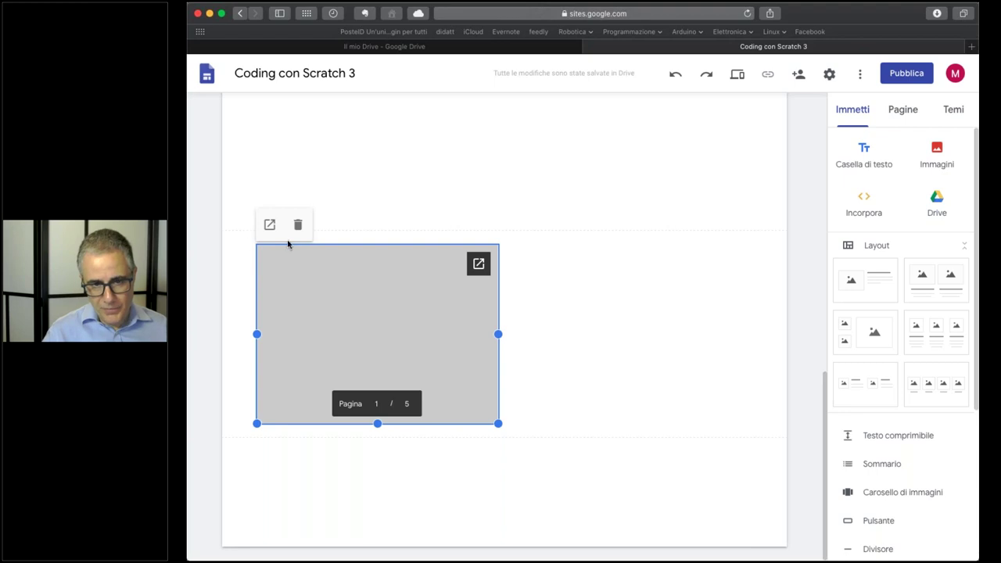
{"action": "scroll", "coordinate": [376, 337], "scroll_direction": "up", "scroll_amount": 2}
{"action": "scroll", "coordinate": [376, 329], "scroll_direction": "up", "scroll_amount": 5}
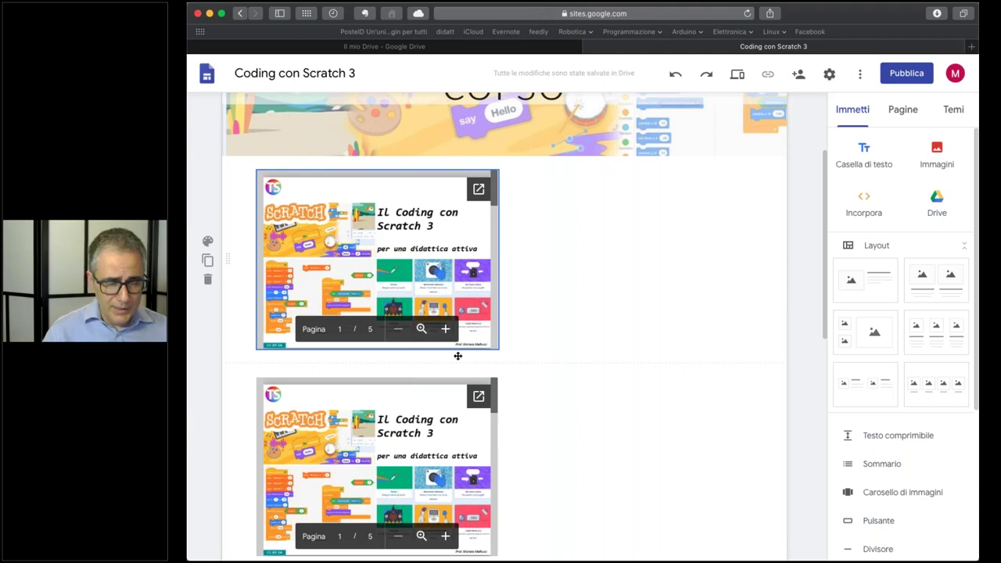
{"action": "left_click_drag", "start_coordinate": [383, 444], "coordinate": [556, 268]}
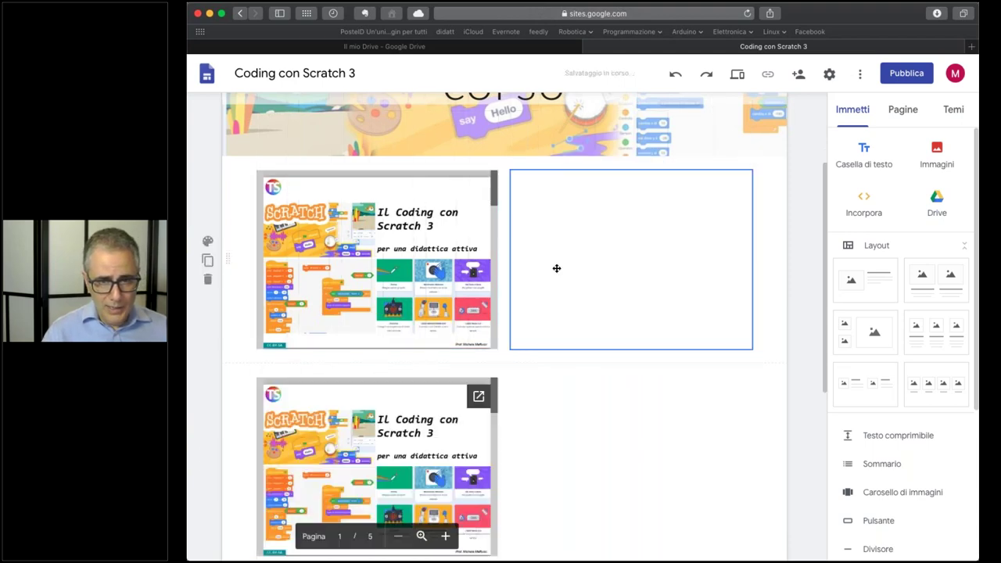
{"action": "scroll", "coordinate": [535, 383], "scroll_direction": "down", "scroll_amount": 5}
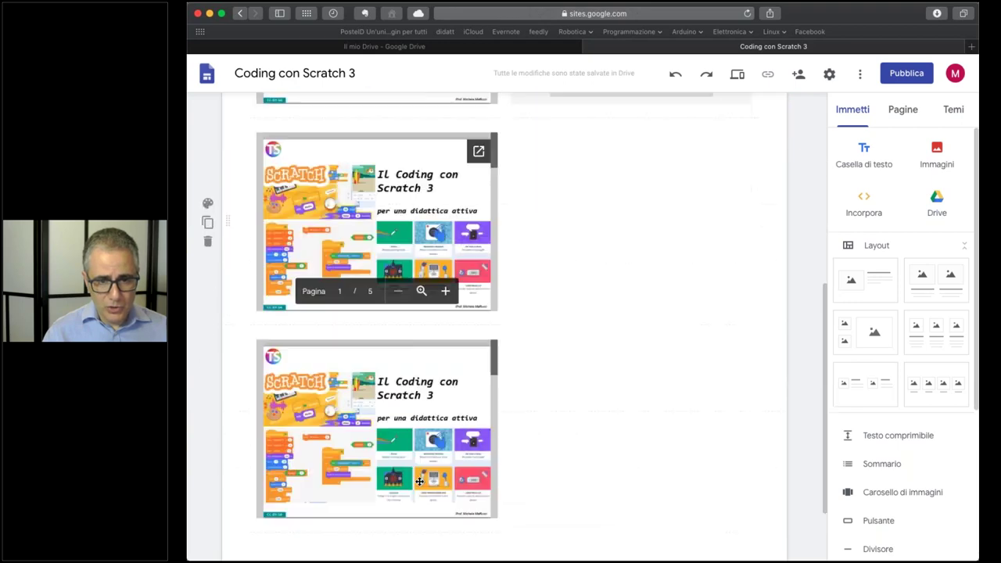
{"action": "left_click_drag", "start_coordinate": [469, 360], "coordinate": [547, 298]}
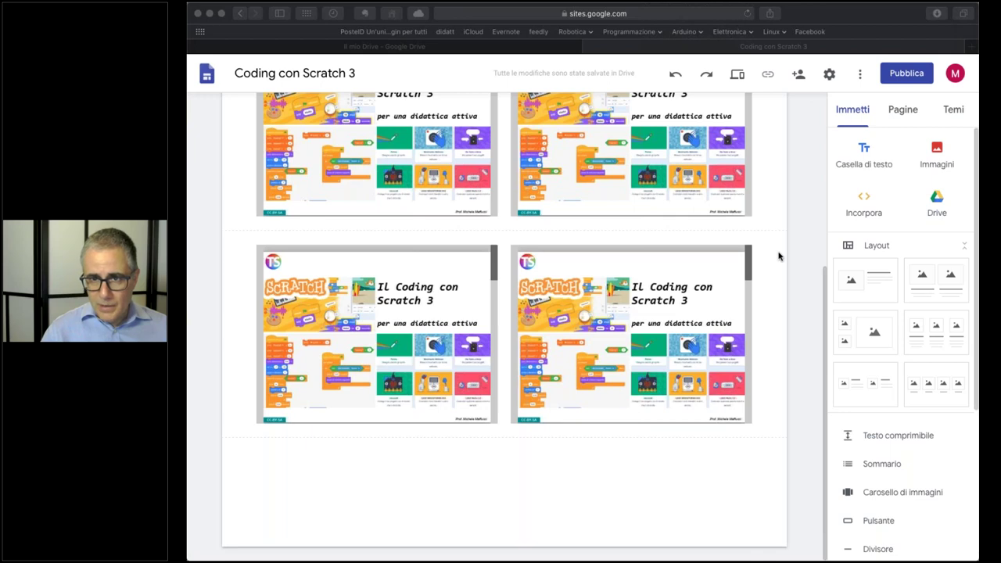
Open the "Dove siamo" page and insert a map located at the publisher's street address in Catania
{"action": "scroll", "coordinate": [780, 247], "scroll_direction": "up", "scroll_amount": 5}
{"action": "left_click", "coordinate": [755, 114]}
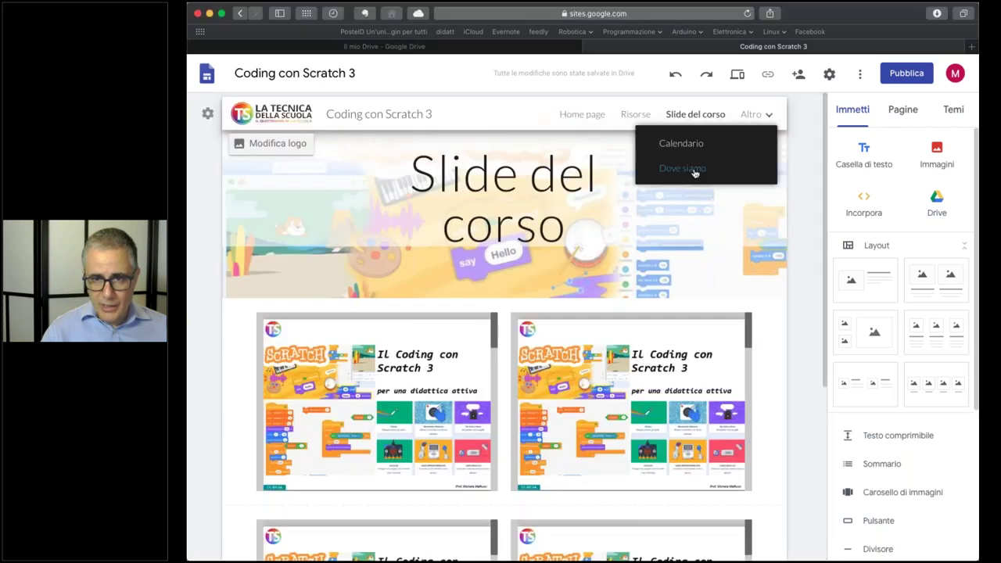
{"action": "left_click", "coordinate": [683, 168]}
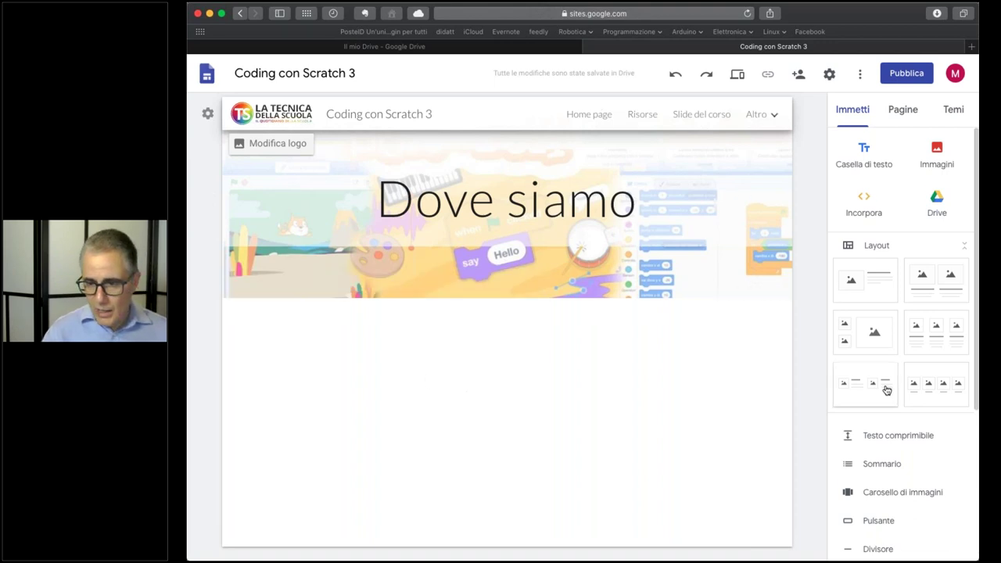
{"action": "scroll", "coordinate": [885, 388], "scroll_direction": "down", "scroll_amount": 5}
{"action": "scroll", "coordinate": [885, 389], "scroll_direction": "down", "scroll_amount": 2}
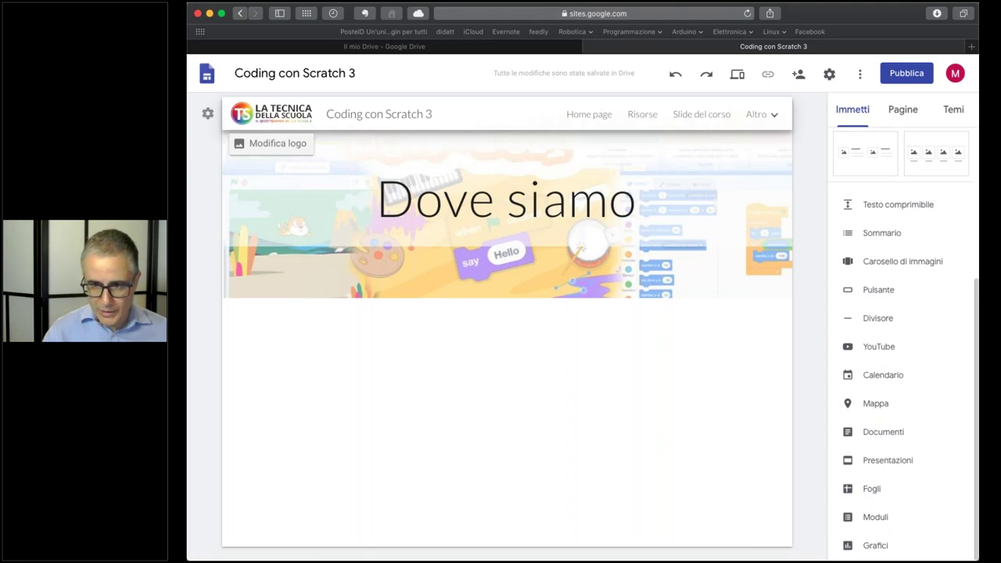
{"action": "left_click", "coordinate": [876, 403]}
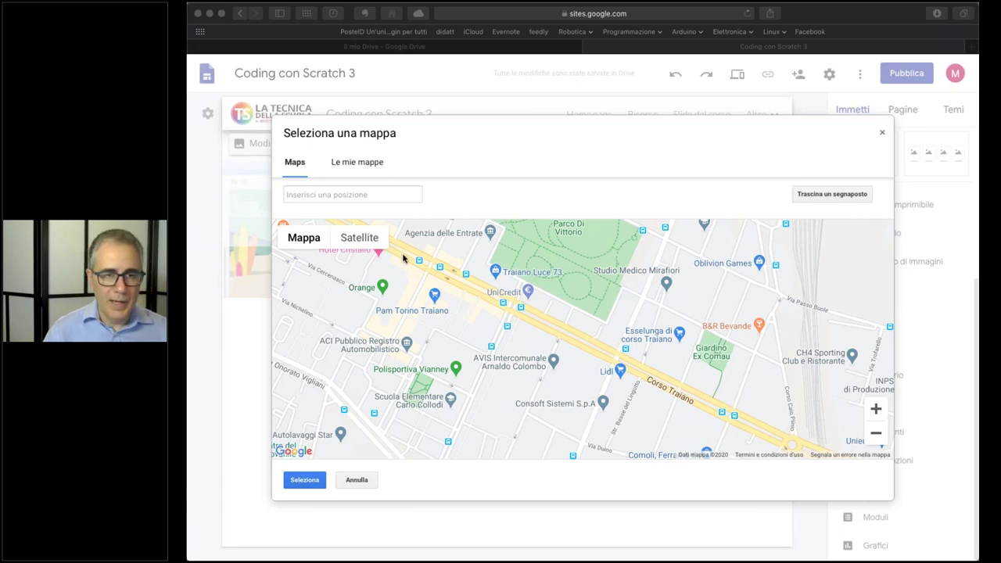
{"action": "left_click", "coordinate": [377, 200]}
{"action": "type", "text": "Via Tripolitania, 12 95127 Catania"}
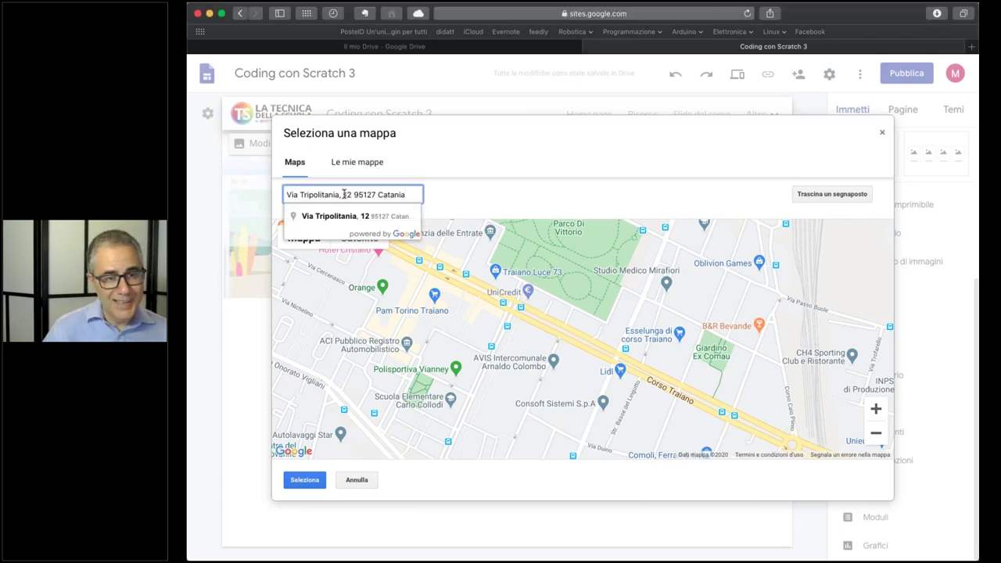
{"action": "left_click", "coordinate": [353, 217]}
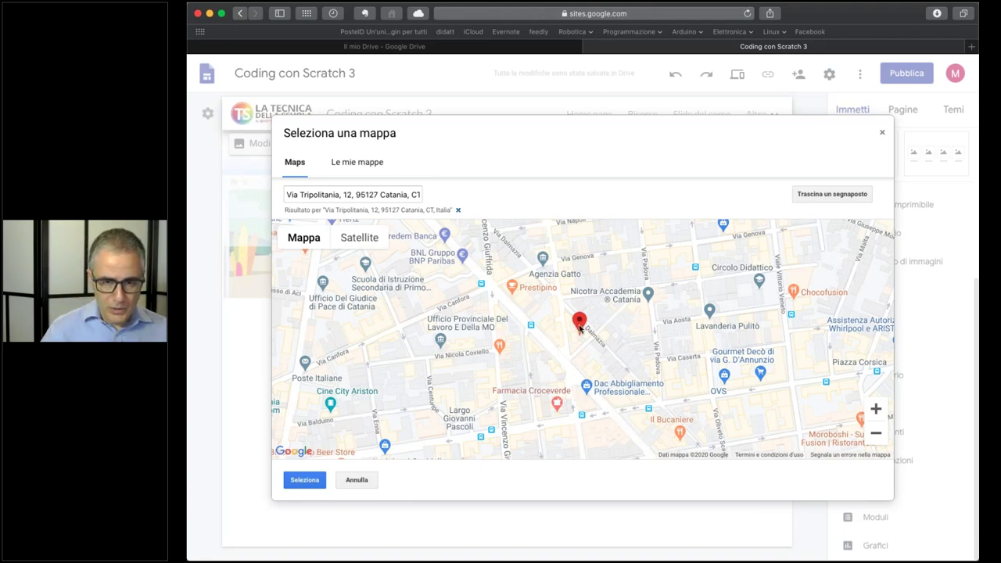
{"action": "left_click", "coordinate": [305, 479]}
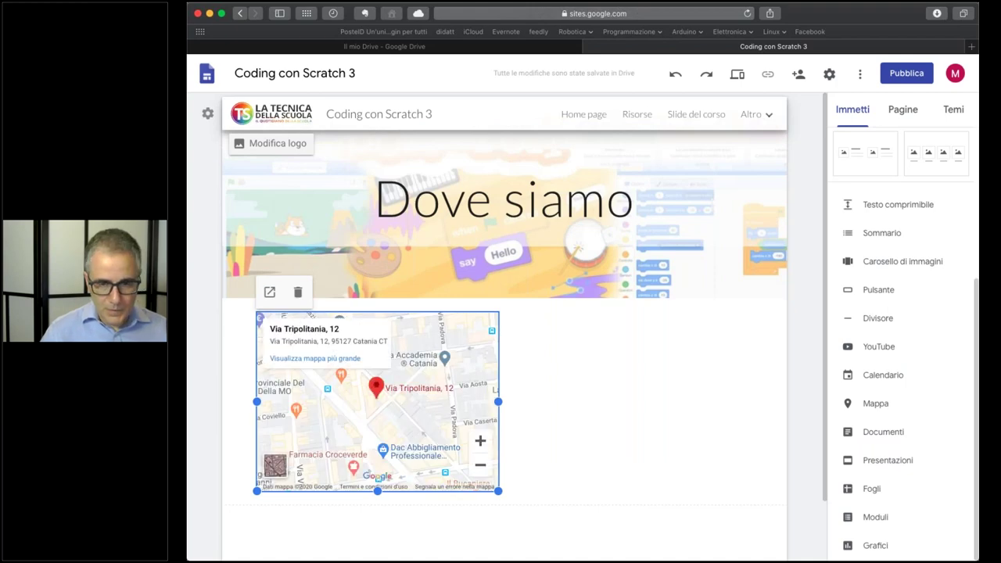
Widen the map to the full content width of the page and add a text box below it
{"action": "left_click_drag", "start_coordinate": [498, 402], "coordinate": [749, 415]}
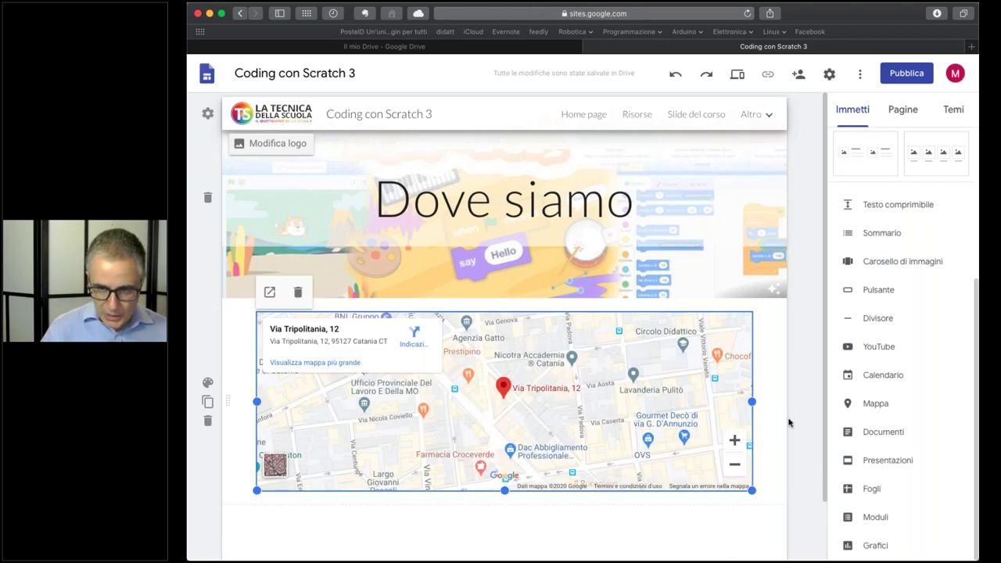
{"action": "left_click", "coordinate": [584, 523]}
{"action": "left_click", "coordinate": [711, 408]}
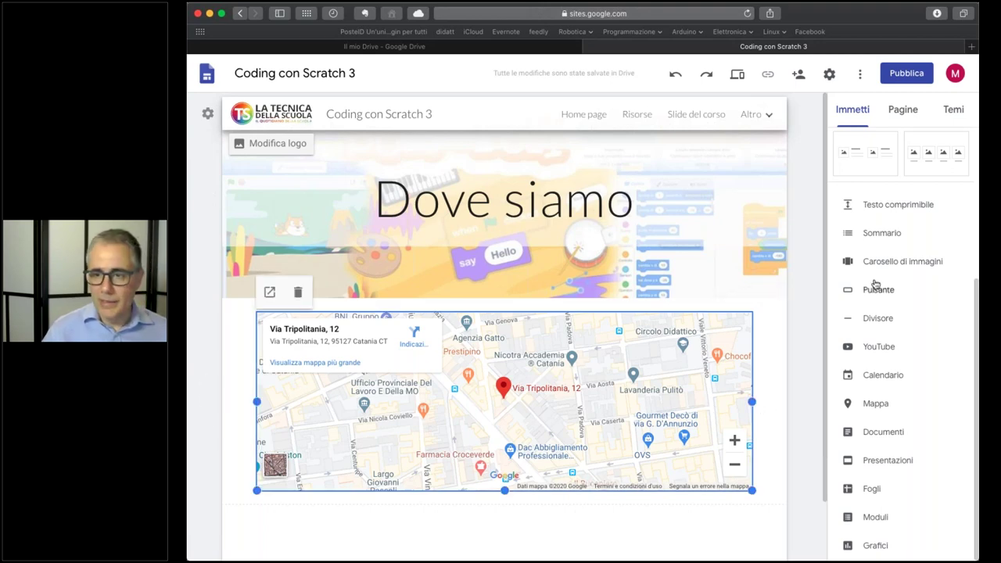
{"action": "scroll", "coordinate": [872, 290], "scroll_direction": "up", "scroll_amount": 5}
{"action": "left_click", "coordinate": [875, 161]}
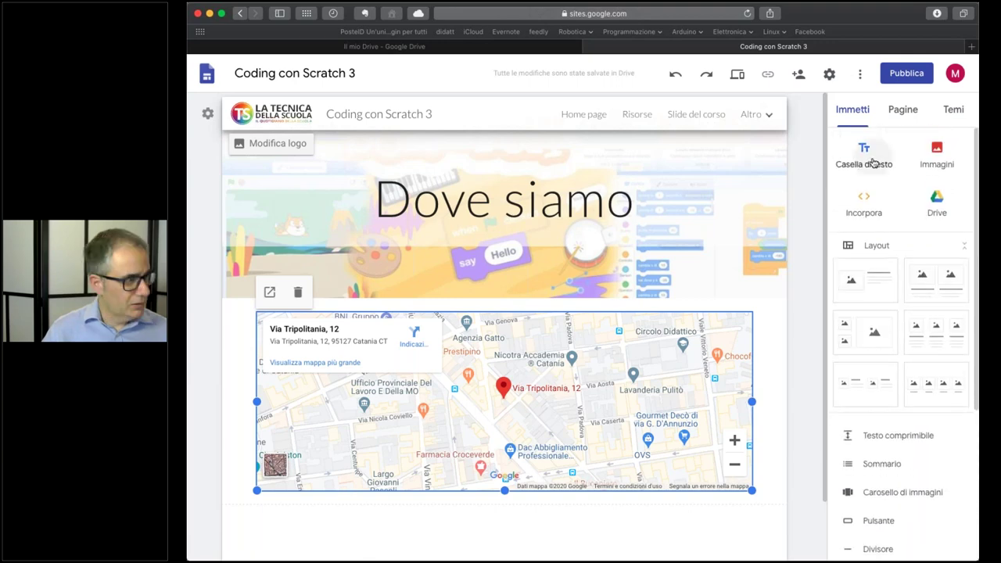
{"action": "scroll", "coordinate": [888, 377], "scroll_direction": "down", "scroll_amount": 3}
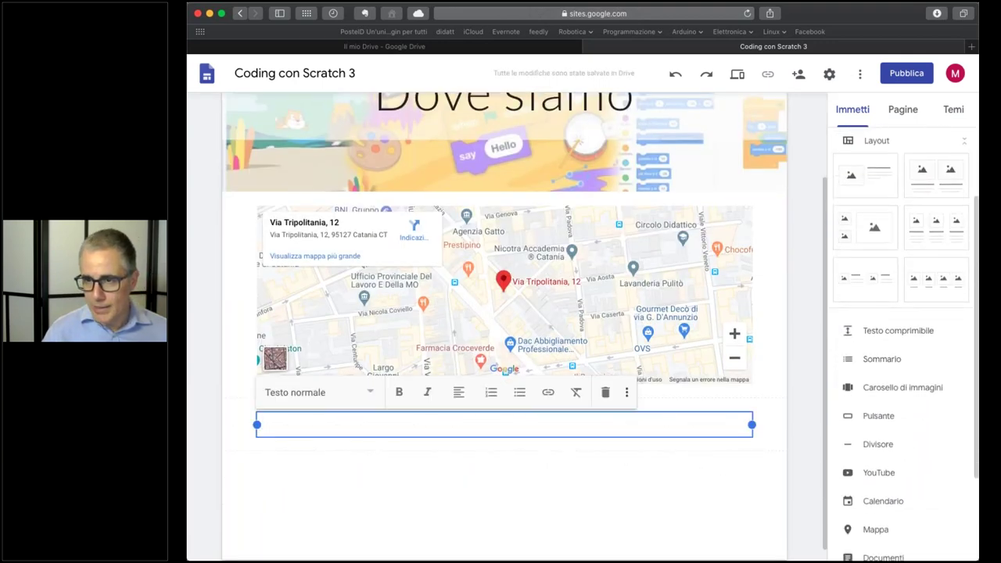
{"action": "left_click", "coordinate": [950, 176]}
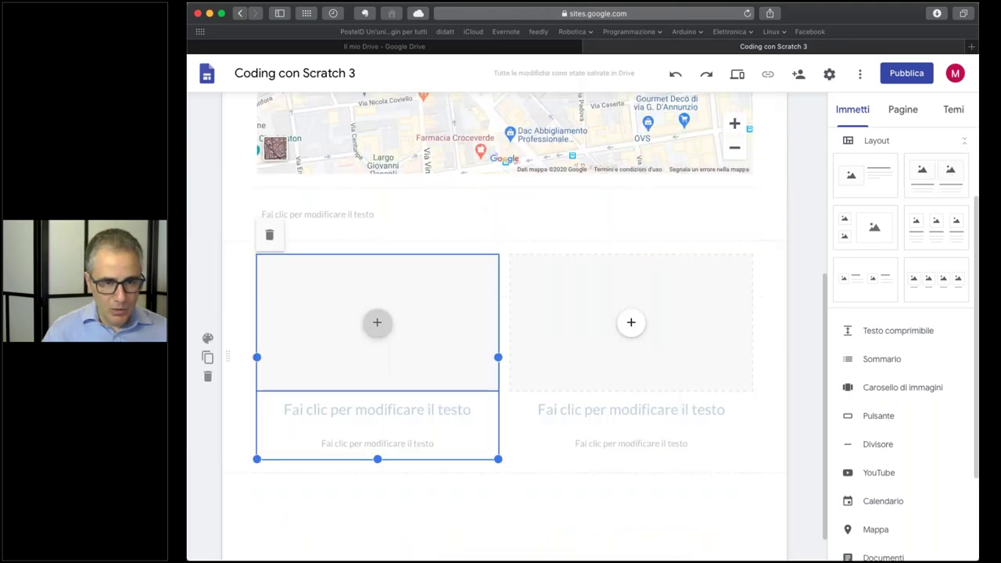
{"action": "left_click_drag", "start_coordinate": [411, 381], "coordinate": [413, 335]}
{"action": "key", "text": "BackSpace"}
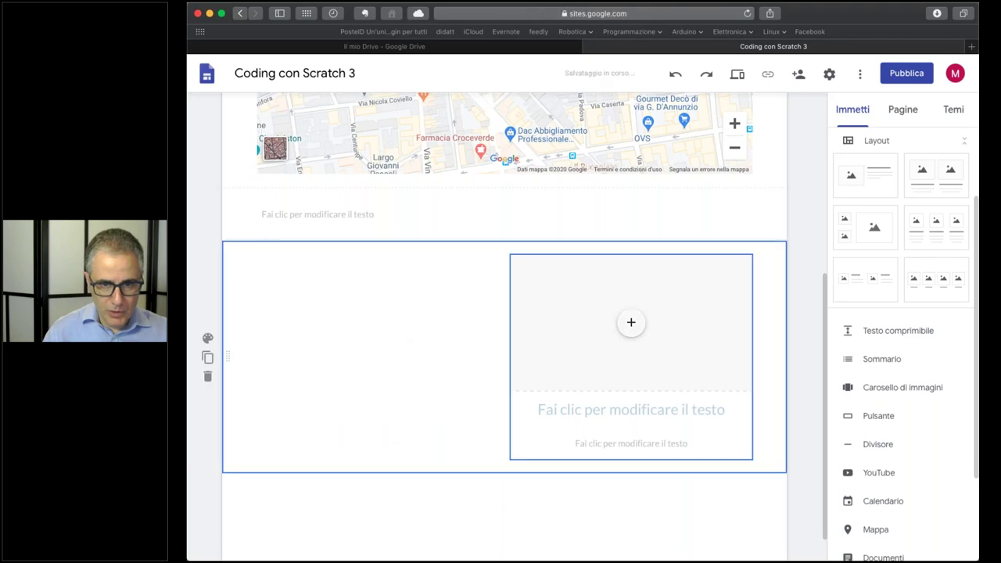
{"action": "left_click", "coordinate": [208, 378]}
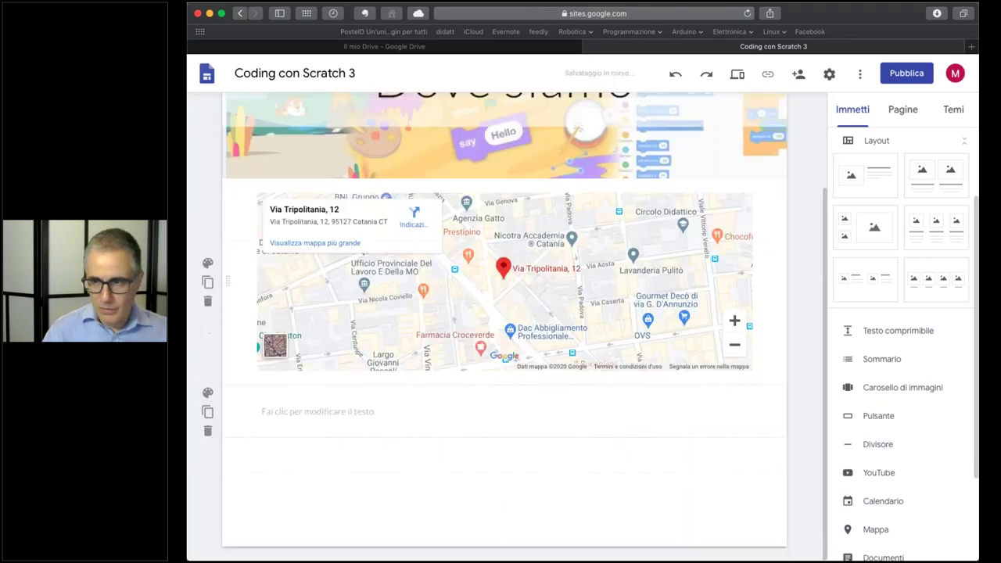
Add another text box and paste in the "Contatti" heading with the publisher's company name, address, phone, fax, VAT number and e-mail
{"action": "mouse_move", "coordinate": [860, 156]}
{"action": "left_mouse_down"}
{"action": "mouse_move", "coordinate": [613, 261]}
{"action": "mouse_move", "coordinate": [397, 336]}
{"action": "mouse_move", "coordinate": [857, 162]}
{"action": "left_mouse_up"}
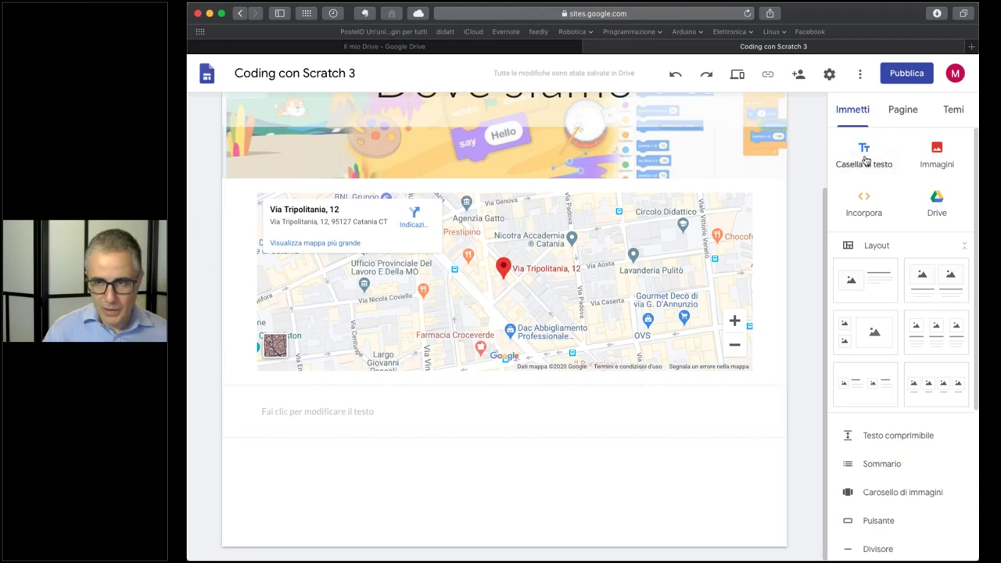
{"action": "left_click", "coordinate": [866, 160]}
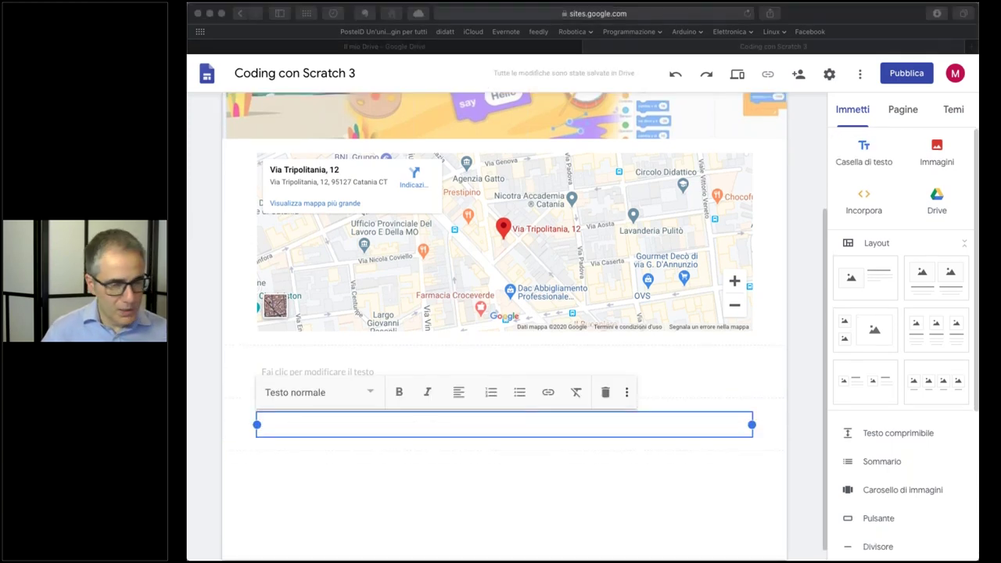
{"action": "left_click", "coordinate": [347, 425]}
{"action": "key", "text": "super+v"}
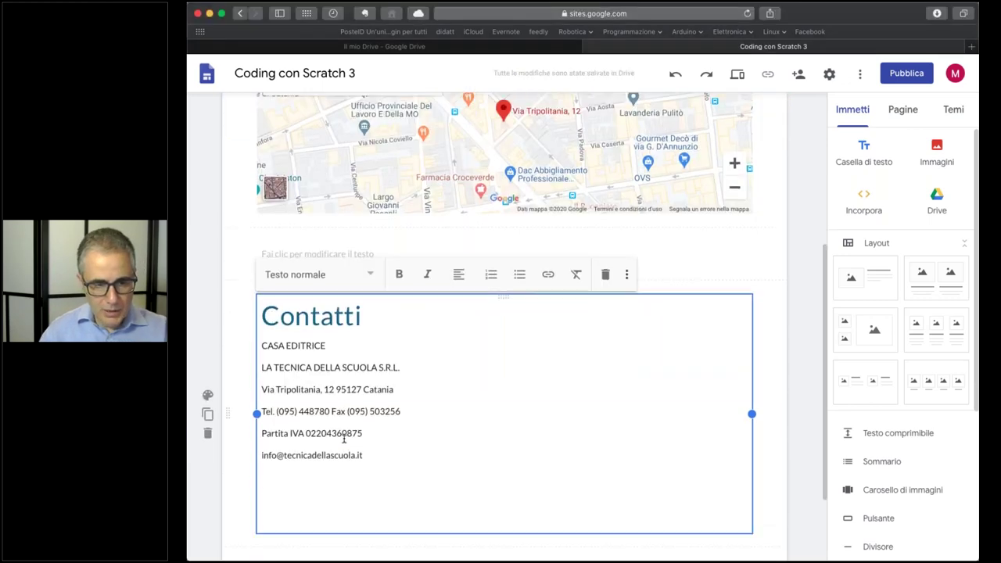
Add a text box below the contacts and paste in the "Formazione" heading with the course information line and training e-mail
{"action": "left_click", "coordinate": [863, 152]}
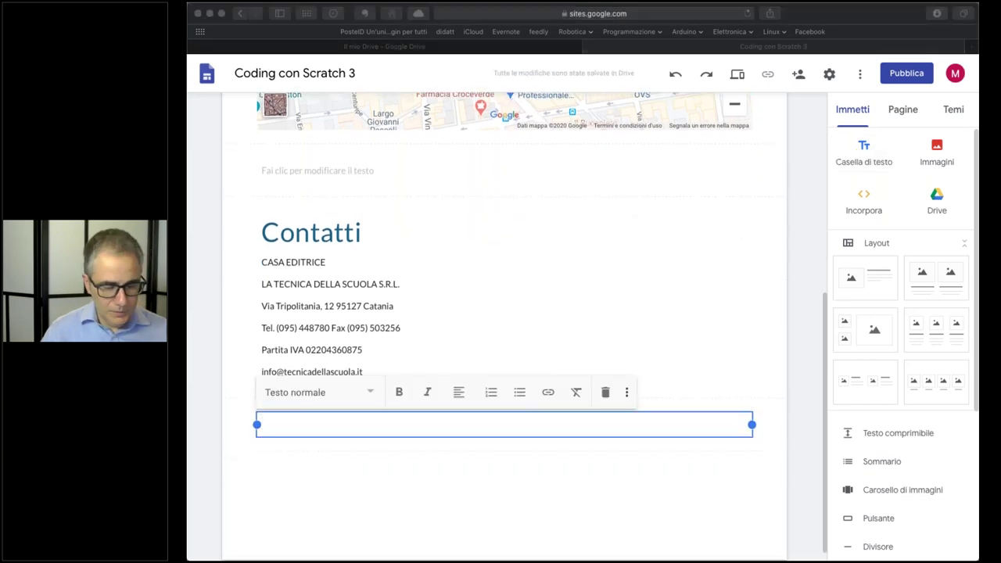
{"action": "left_click", "coordinate": [324, 423]}
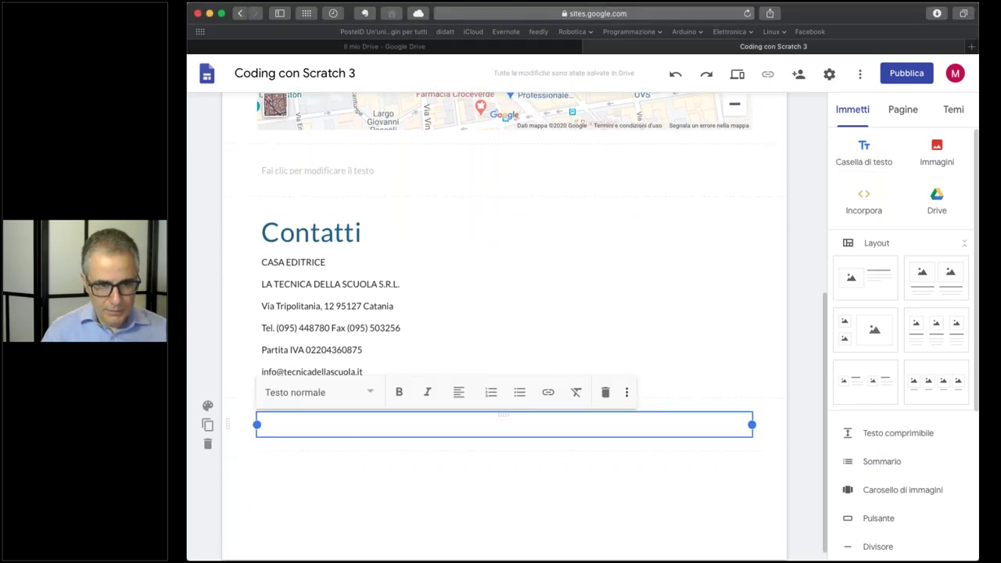
{"action": "key", "text": "super+v"}
{"action": "key", "text": "BackSpace"}
{"action": "left_click", "coordinate": [327, 404]}
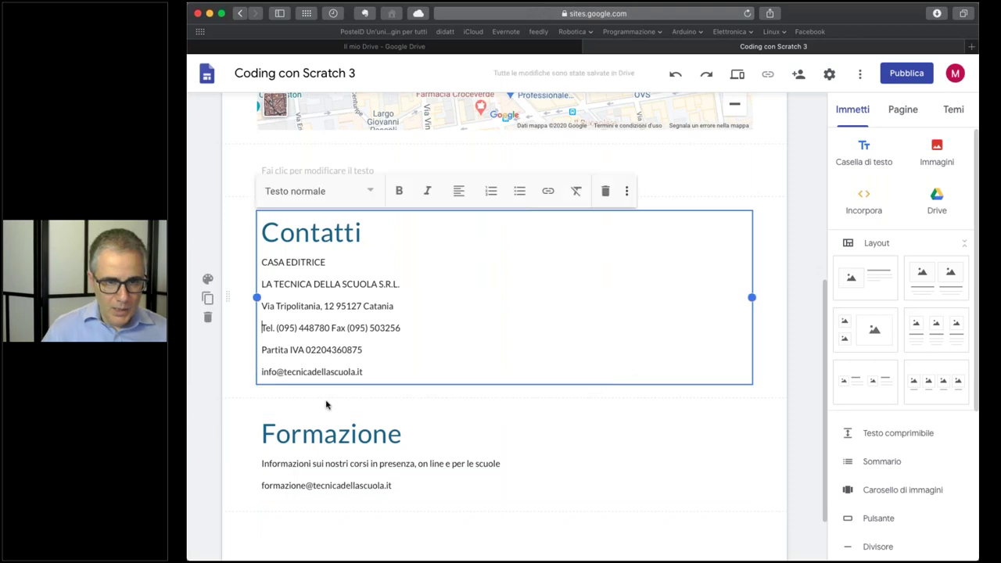
Narrow the "Contatti" and "Formazione" text boxes to about half width and place "Formazione" beside "Contatti" in the same section
{"action": "scroll", "coordinate": [331, 413], "scroll_direction": "up", "scroll_amount": 1}
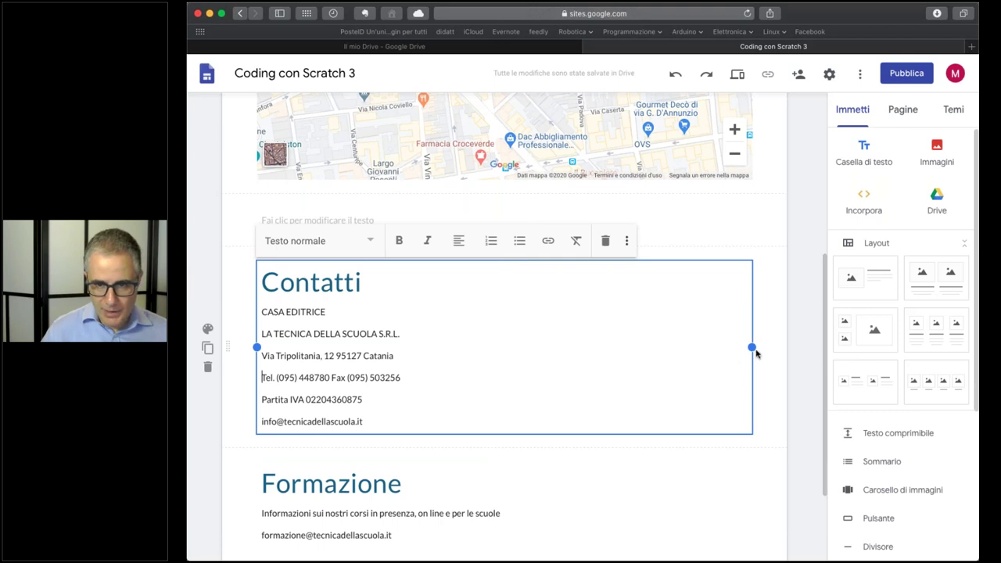
{"action": "left_click_drag", "start_coordinate": [753, 347], "coordinate": [459, 347]}
{"action": "left_click", "coordinate": [487, 506]}
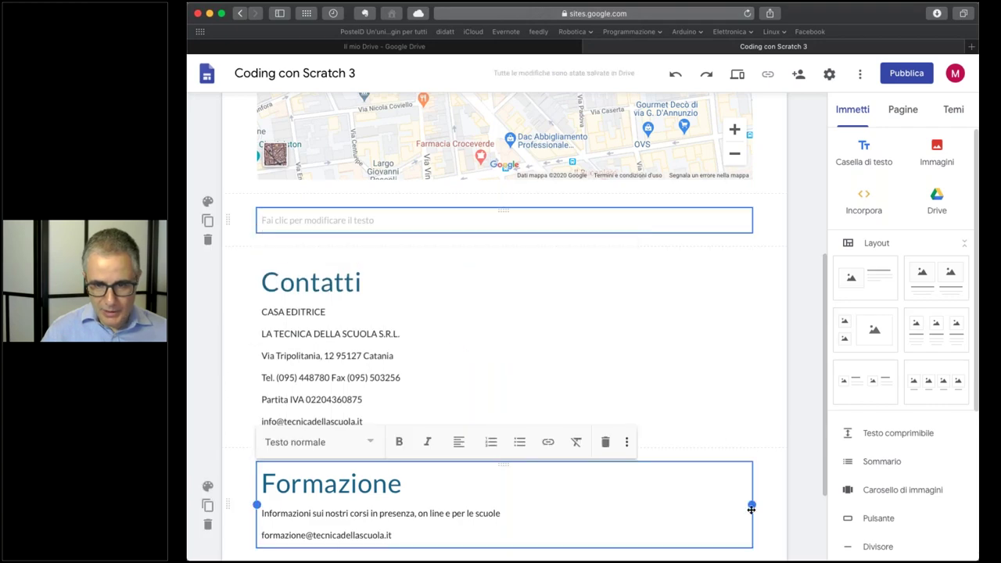
{"action": "left_click_drag", "start_coordinate": [752, 506], "coordinate": [540, 505]}
{"action": "left_click_drag", "start_coordinate": [258, 491], "coordinate": [525, 327]}
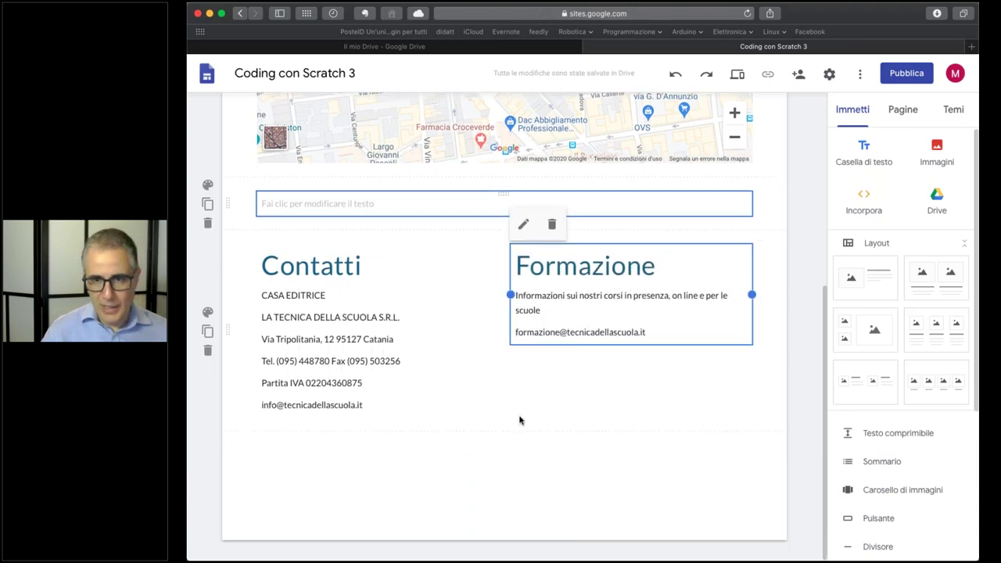
Preview the "Dove siamo" page, look over the map and contact columns, and return to the editor
{"action": "scroll", "coordinate": [519, 421], "scroll_direction": "up", "scroll_amount": 5}
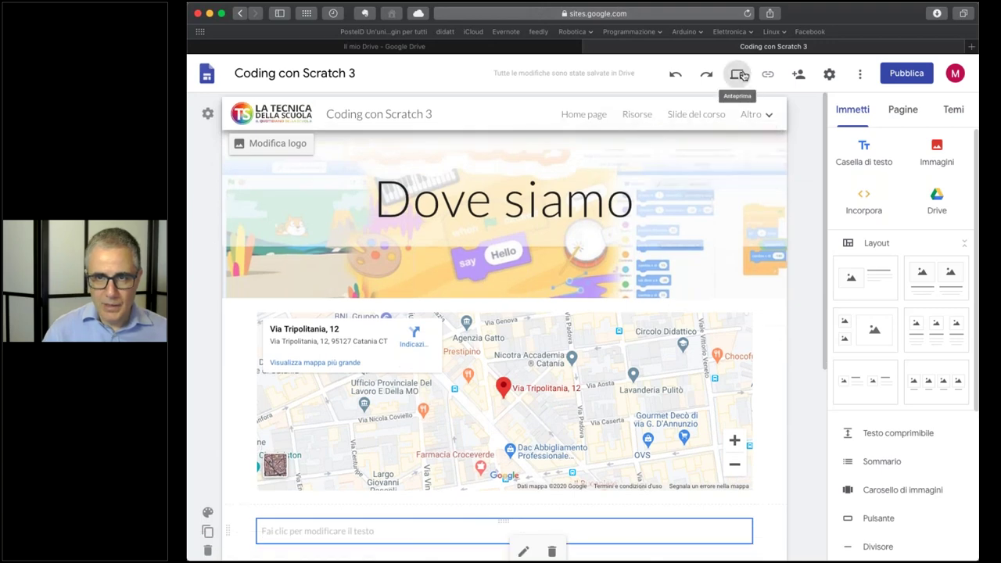
{"action": "left_click", "coordinate": [740, 74]}
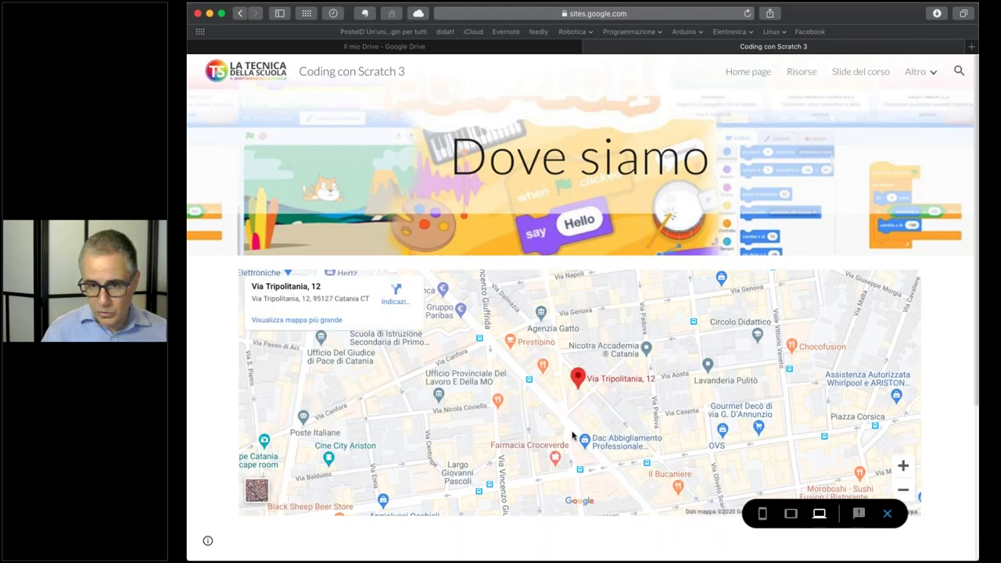
{"action": "scroll", "coordinate": [572, 436], "scroll_direction": "down", "scroll_amount": 1}
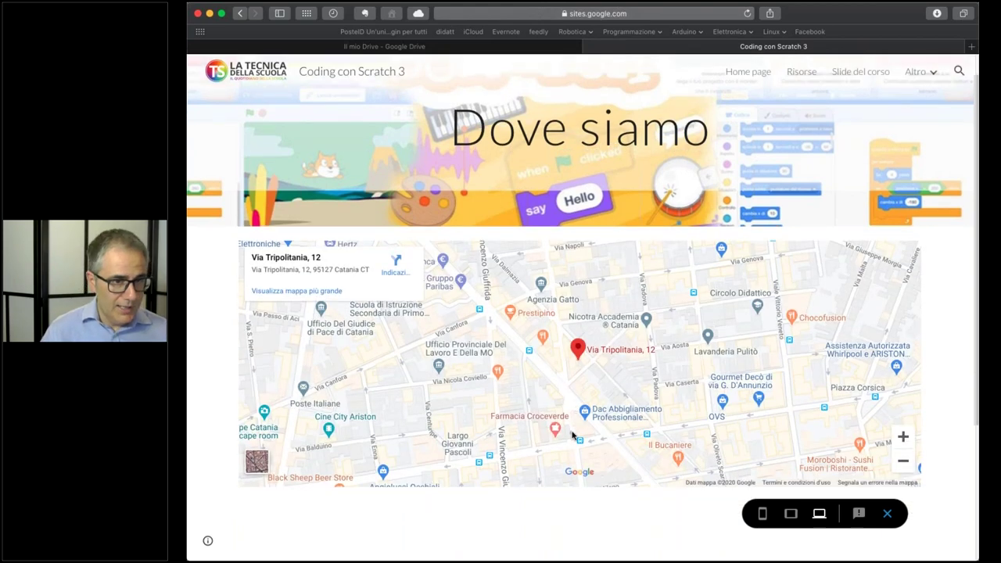
{"action": "scroll", "coordinate": [572, 436], "scroll_direction": "down", "scroll_amount": 5}
{"action": "scroll", "coordinate": [568, 420], "scroll_direction": "up", "scroll_amount": 6}
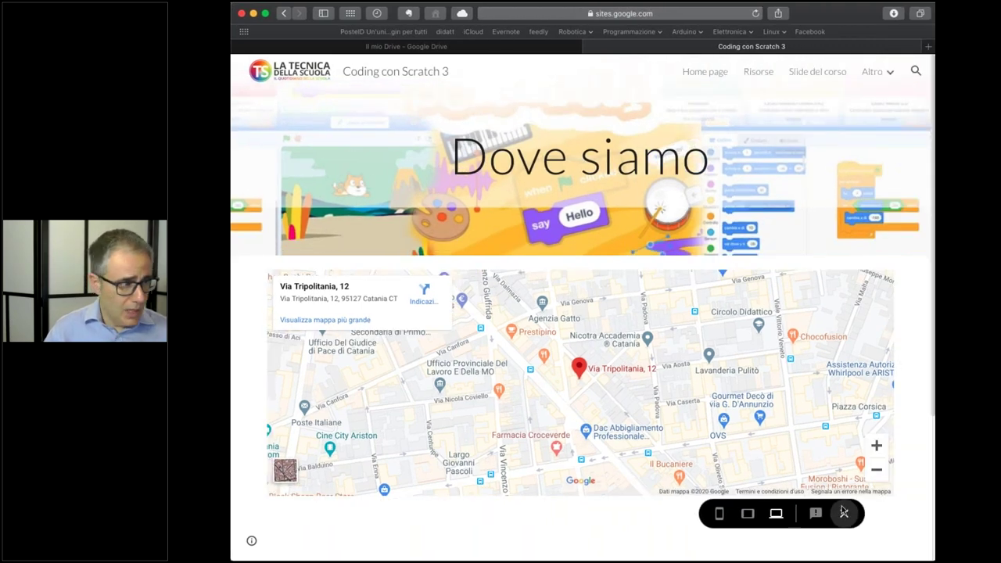
{"action": "left_click", "coordinate": [844, 513]}
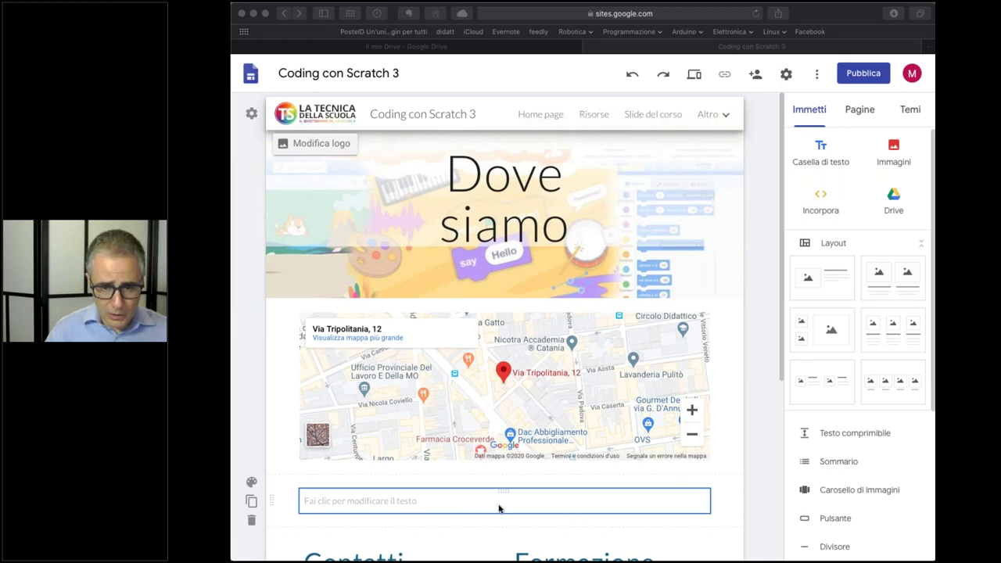
Delete the empty text box section between the map and the contact columns
{"action": "scroll", "coordinate": [258, 428], "scroll_direction": "down", "scroll_amount": 2}
{"action": "left_click", "coordinate": [252, 427]}
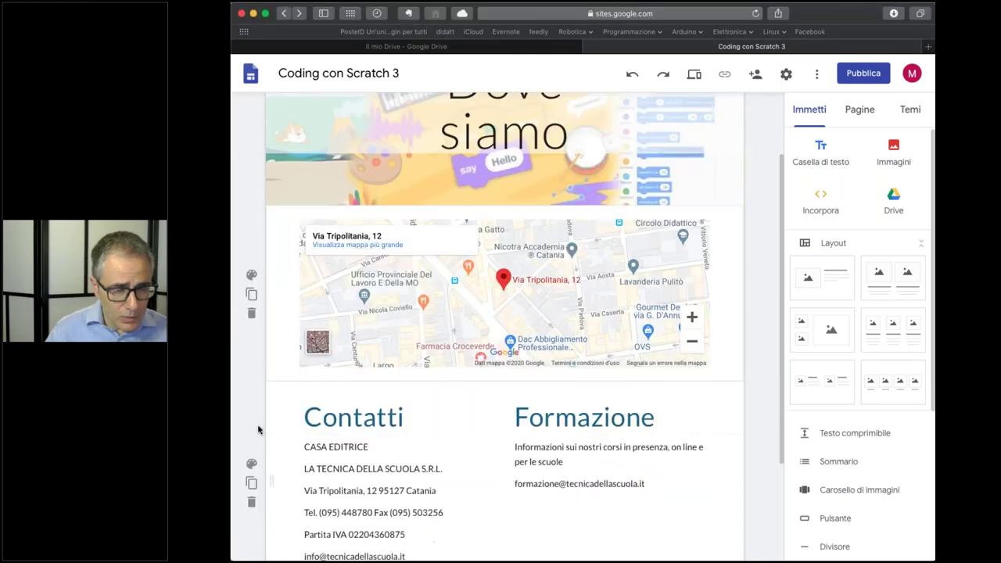
Insert the account owner's personal calendar on the "Calendario" page and widen it to the full content width
{"action": "scroll", "coordinate": [259, 429], "scroll_direction": "up", "scroll_amount": 2}
{"action": "left_click", "coordinate": [718, 113]}
{"action": "left_click", "coordinate": [641, 141]}
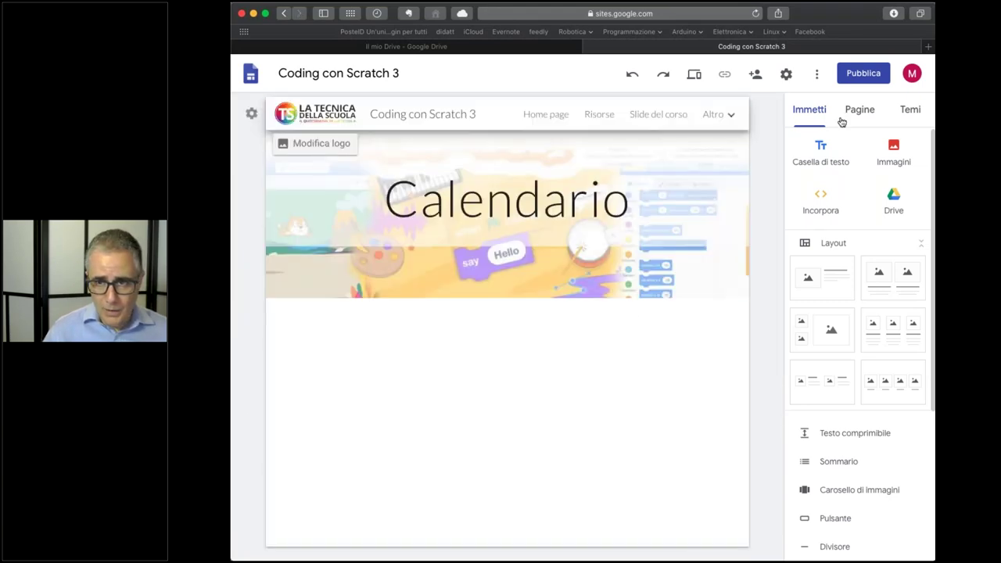
{"action": "scroll", "coordinate": [859, 352], "scroll_direction": "down", "scroll_amount": 5}
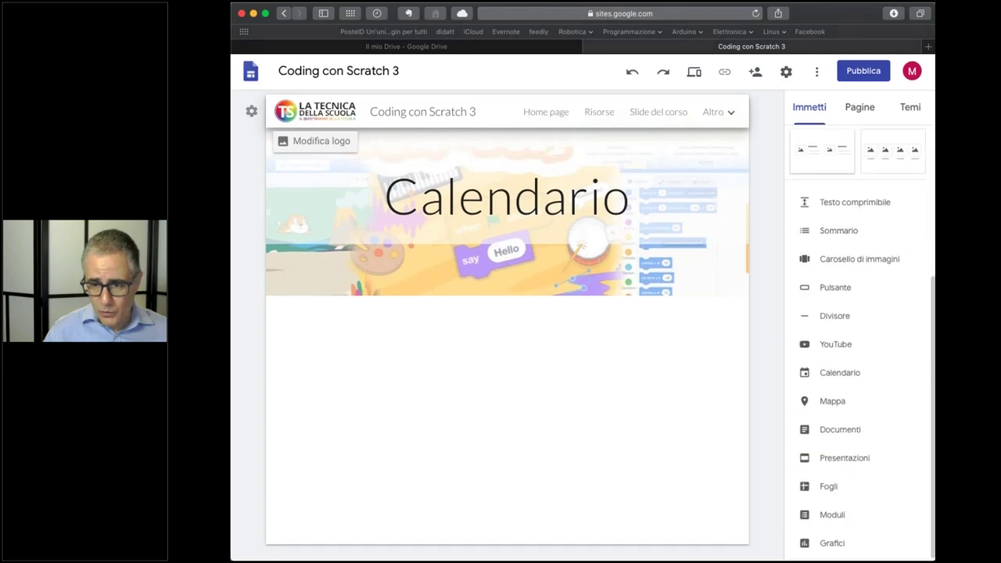
{"action": "left_click", "coordinate": [832, 376]}
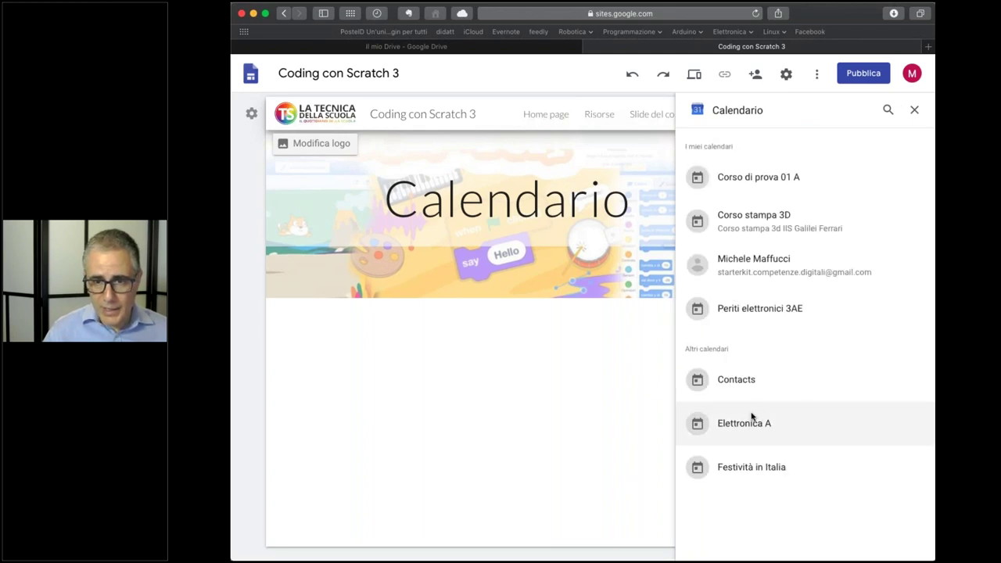
{"action": "left_click", "coordinate": [752, 266]}
{"action": "left_click", "coordinate": [920, 552]}
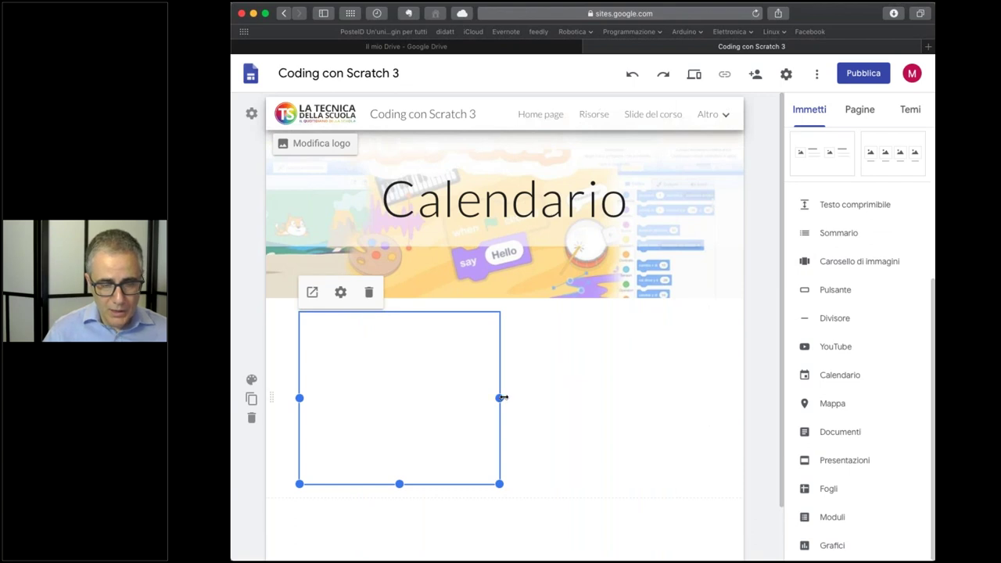
{"action": "left_click_drag", "start_coordinate": [501, 397], "coordinate": [716, 397]}
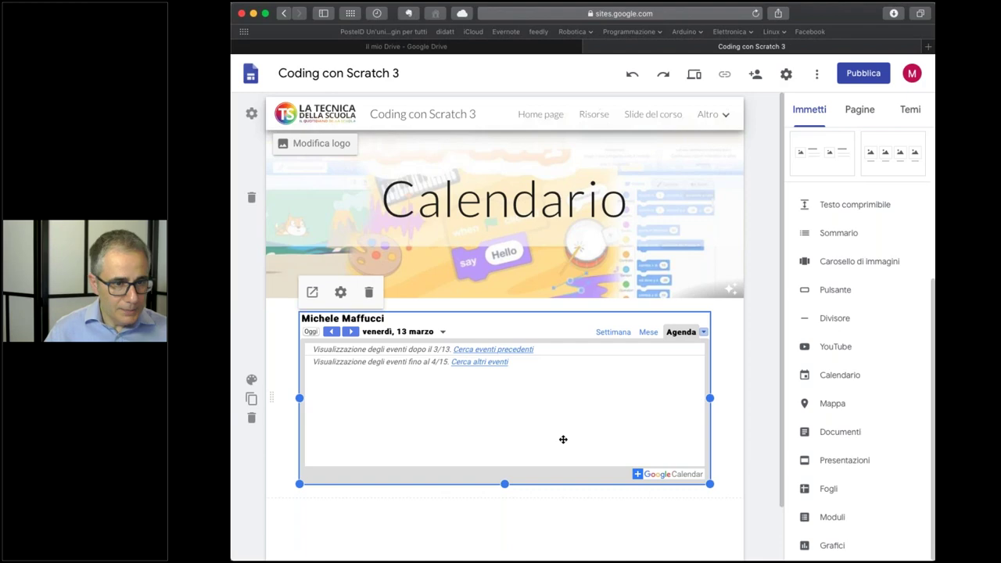
Set the embedded calendar's display mode to Settimana, keeping its title shown, and check the page in the site preview
{"action": "left_click", "coordinate": [340, 292]}
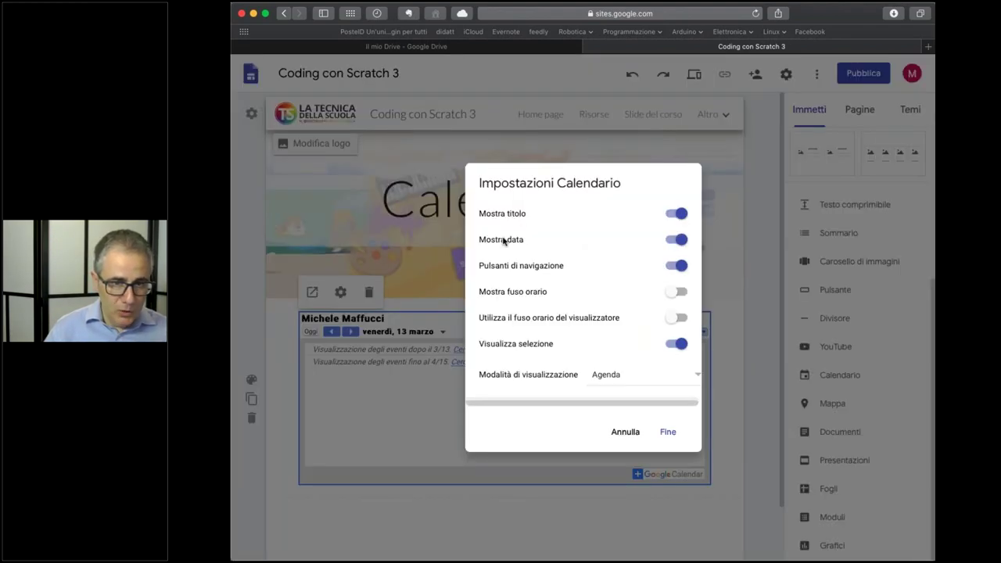
{"action": "left_click", "coordinate": [673, 217]}
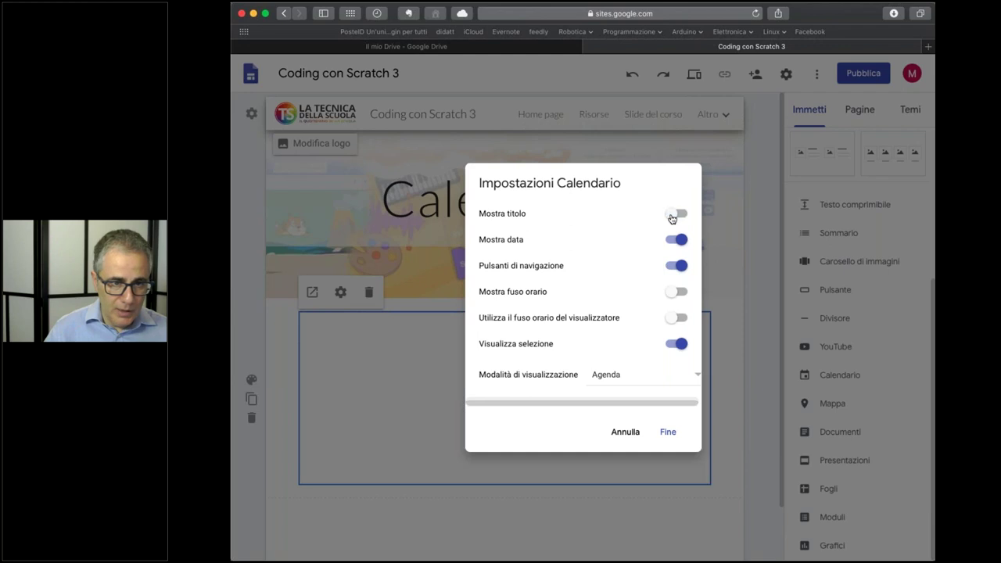
{"action": "left_click", "coordinate": [681, 216]}
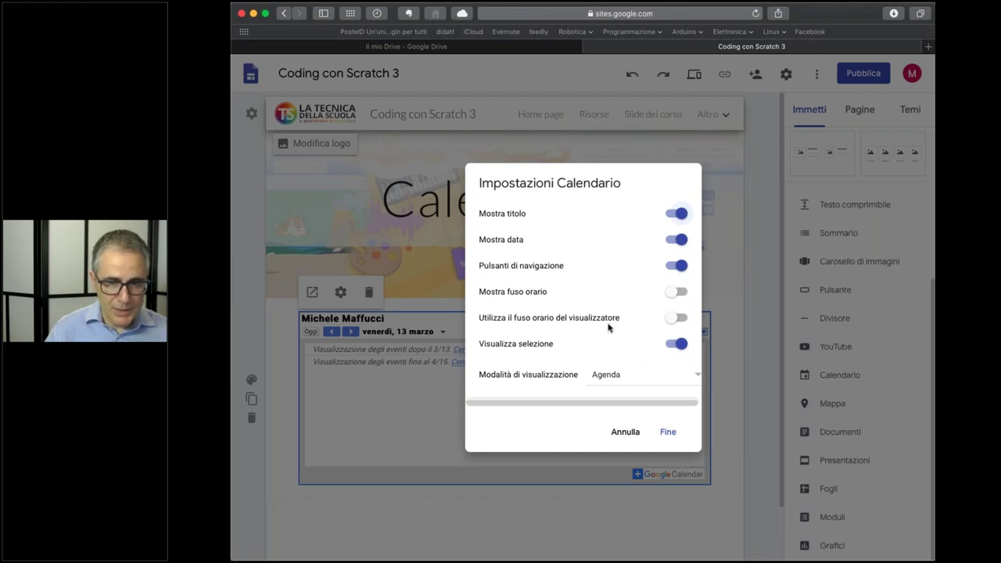
{"action": "left_click", "coordinate": [696, 375]}
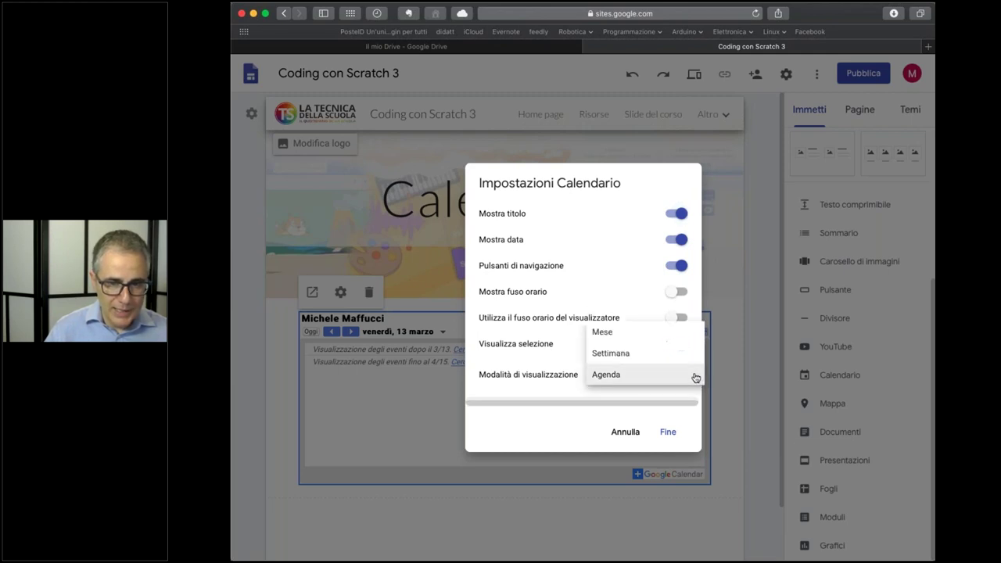
{"action": "left_click", "coordinate": [633, 356]}
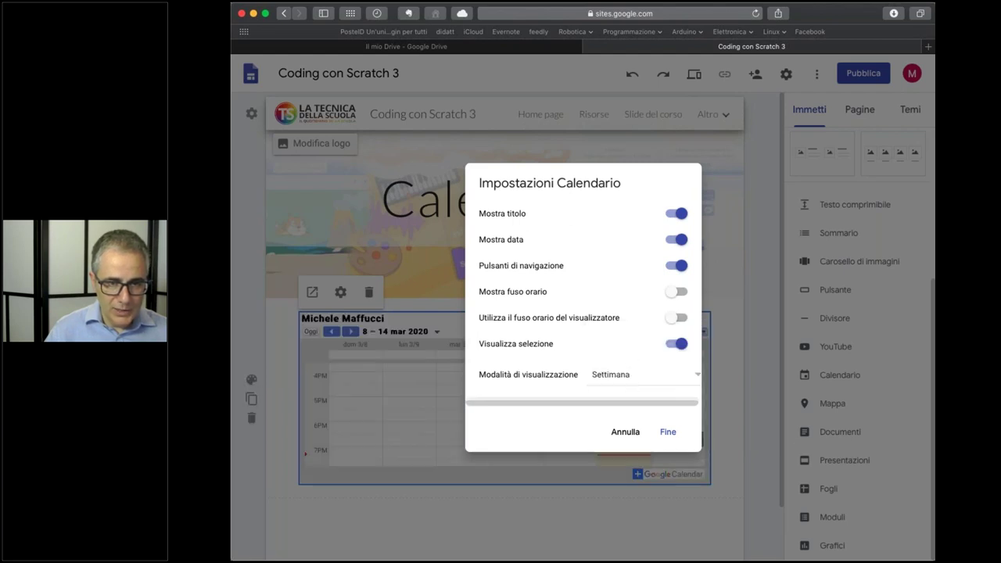
{"action": "left_click", "coordinate": [666, 432]}
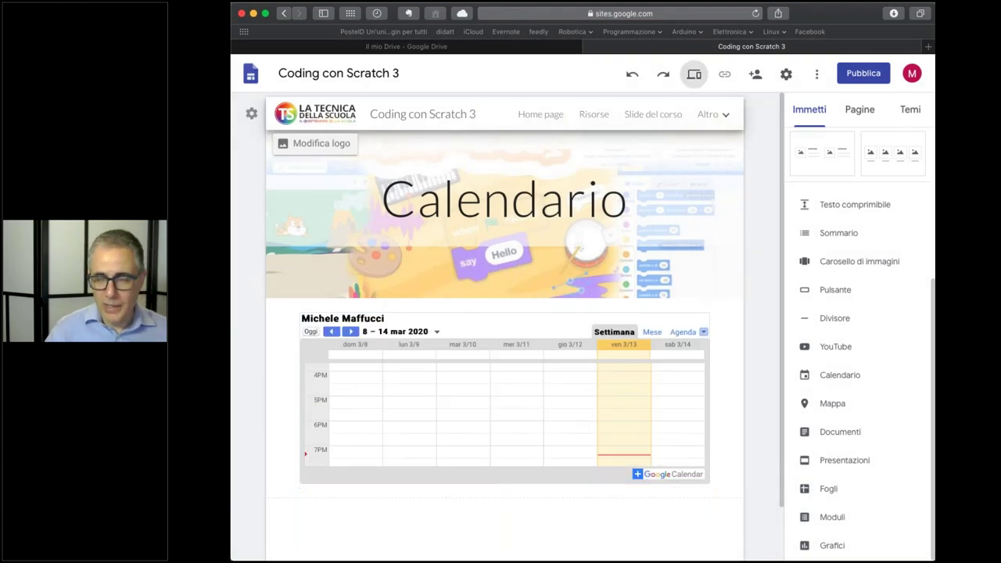
{"action": "left_click", "coordinate": [694, 74]}
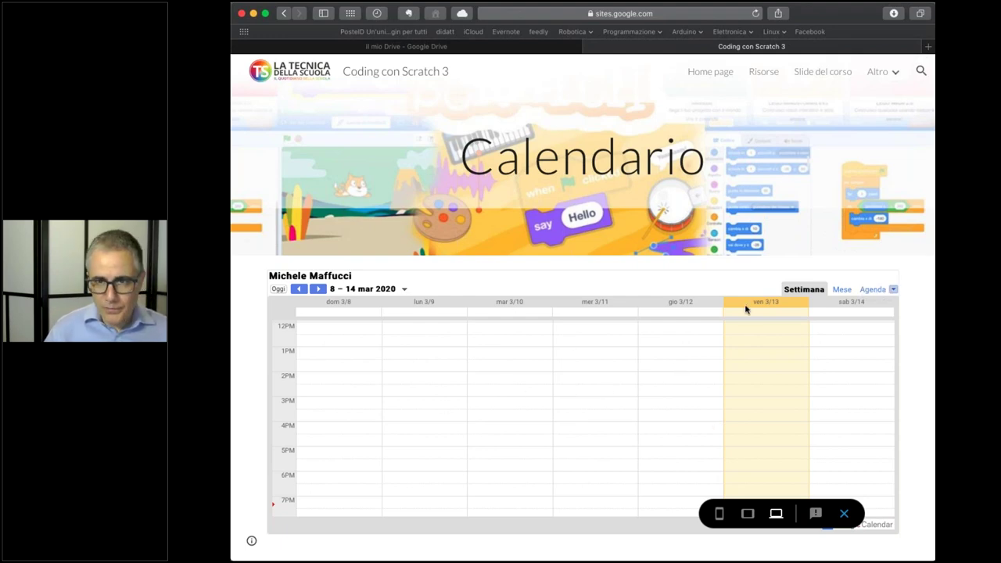
{"action": "left_click", "coordinate": [842, 513]}
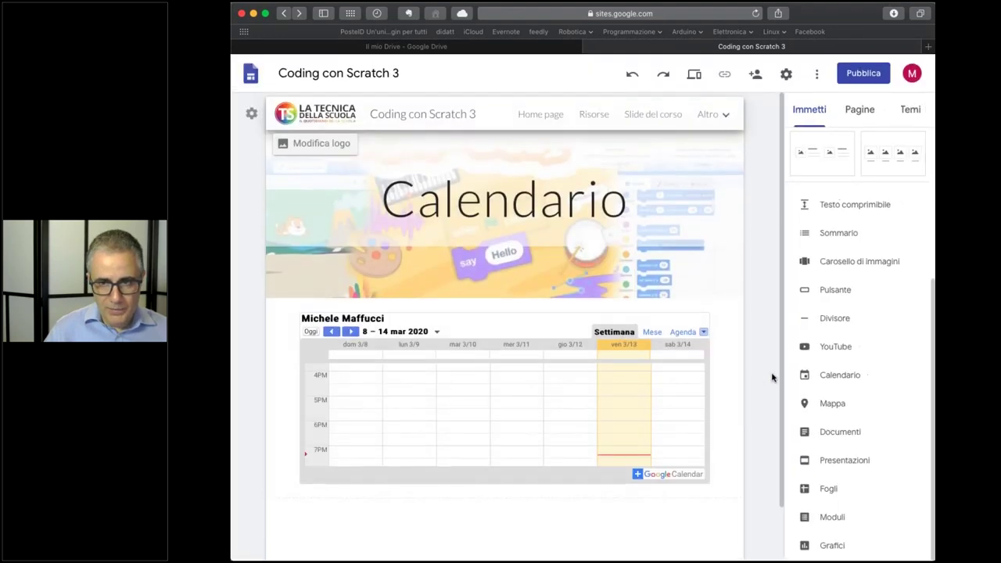
Start a new link in the site's page list and name it "Sito scuola"
{"action": "left_click", "coordinate": [872, 112]}
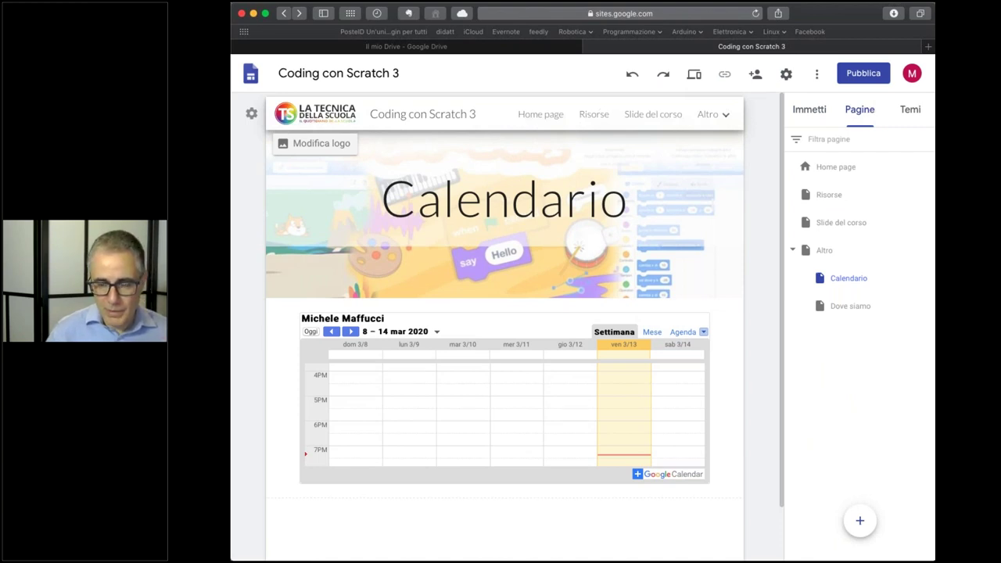
{"action": "mouse_move", "coordinate": [883, 535]}
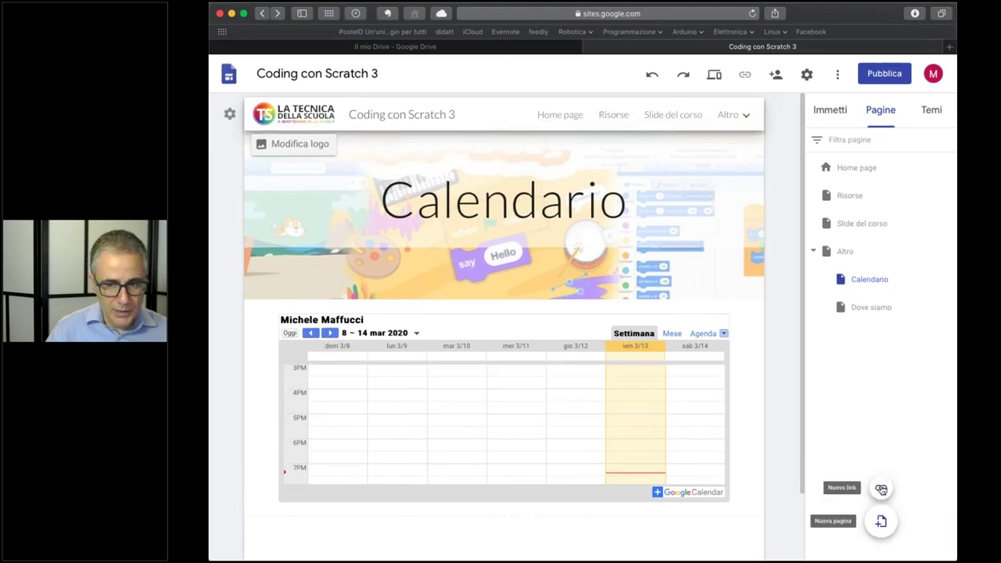
{"action": "left_click", "coordinate": [881, 488]}
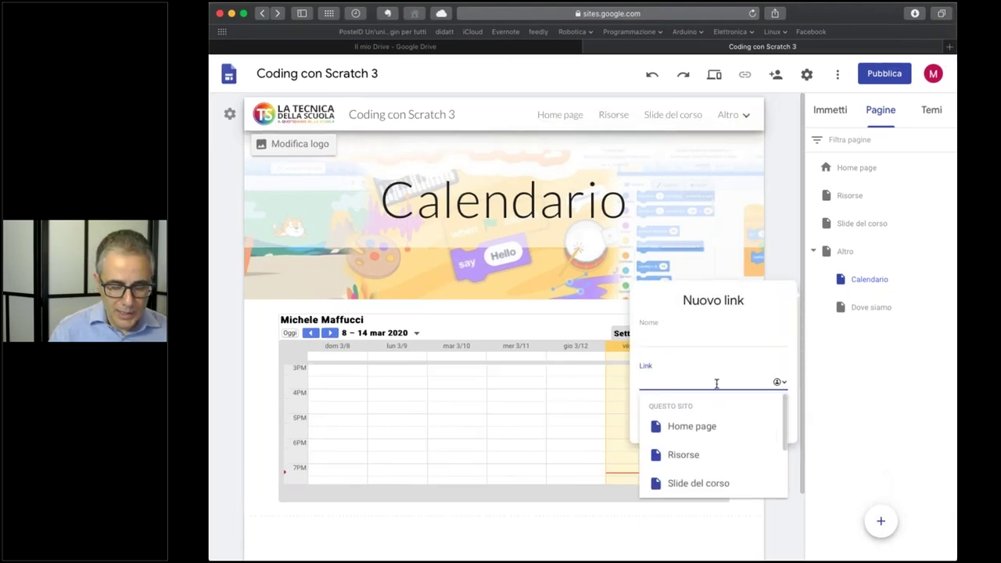
{"action": "type", "text": "Sito"}
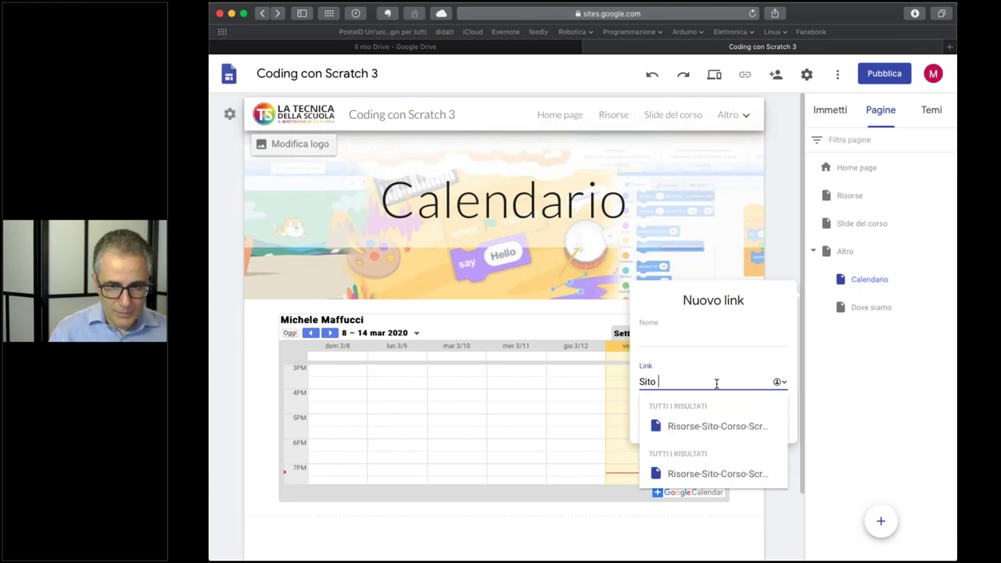
{"action": "type", "text": " scuola"}
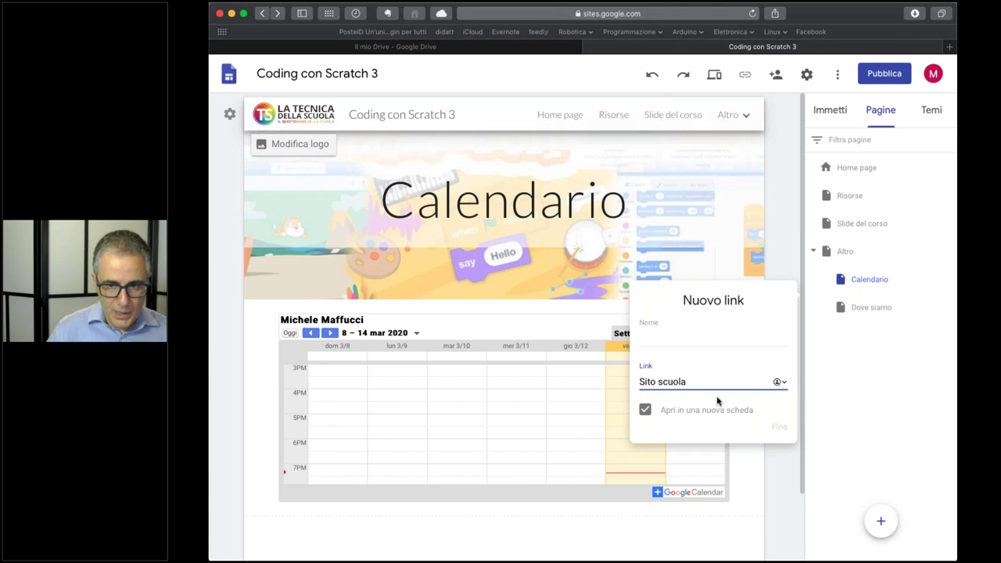
{"action": "triple_click", "coordinate": [688, 382]}
{"action": "key", "text": "super+x"}
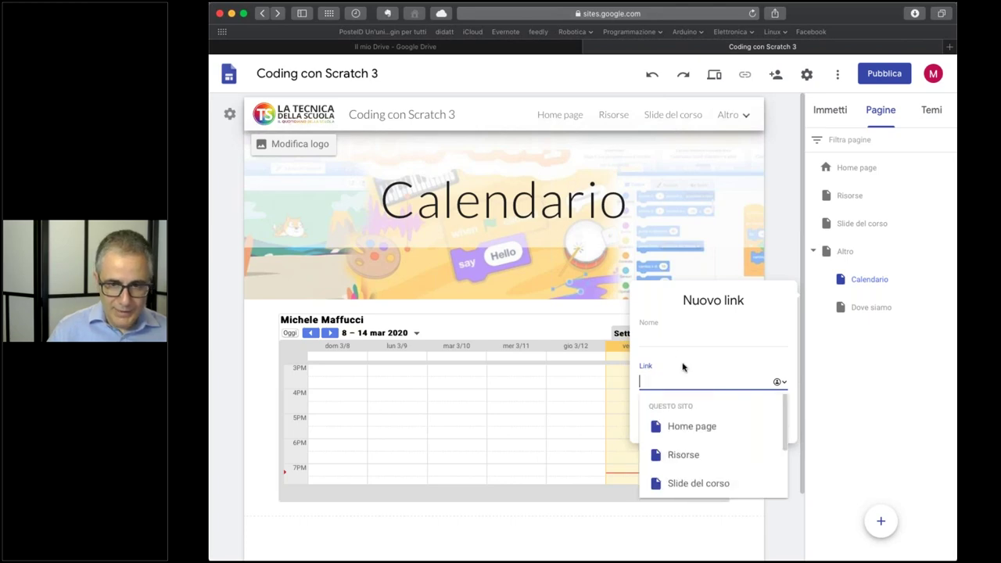
{"action": "left_click", "coordinate": [673, 338]}
{"action": "key", "text": "super+v"}
Point the "Sito scuola" link to the author's personal website address and add it under "Altro"
{"action": "left_click", "coordinate": [657, 374]}
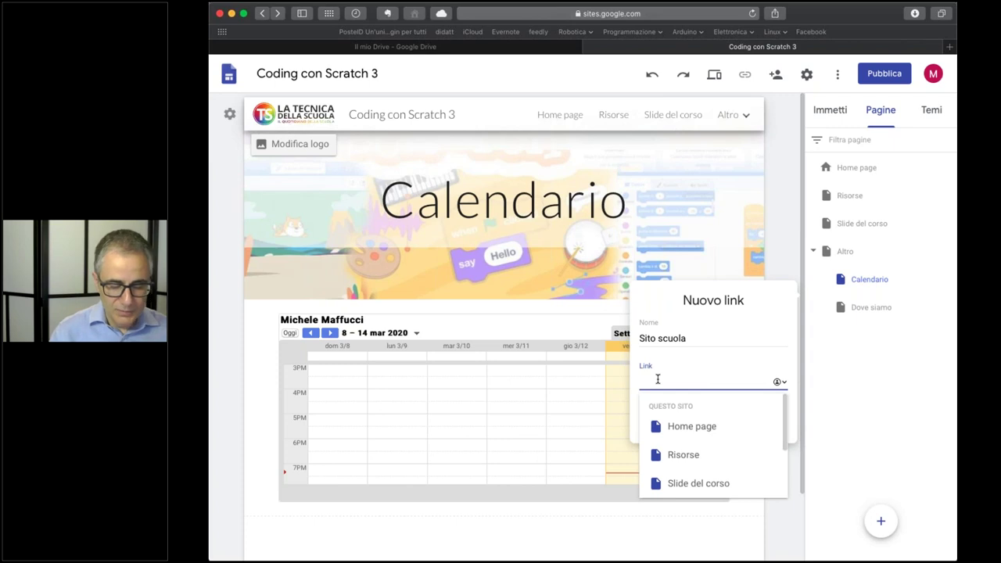
{"action": "type", "text": "www."}
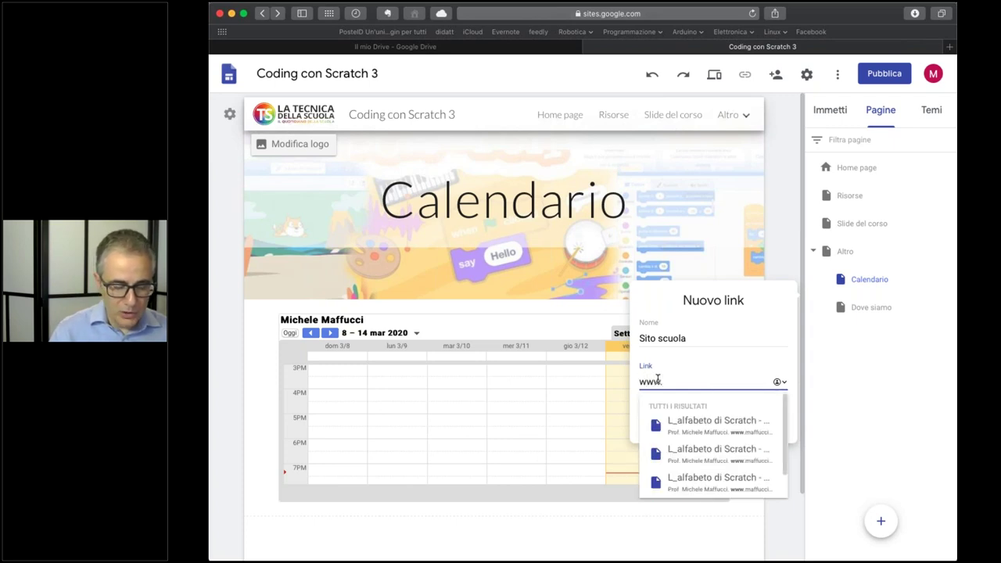
{"action": "type", "text": "maffucci.it"}
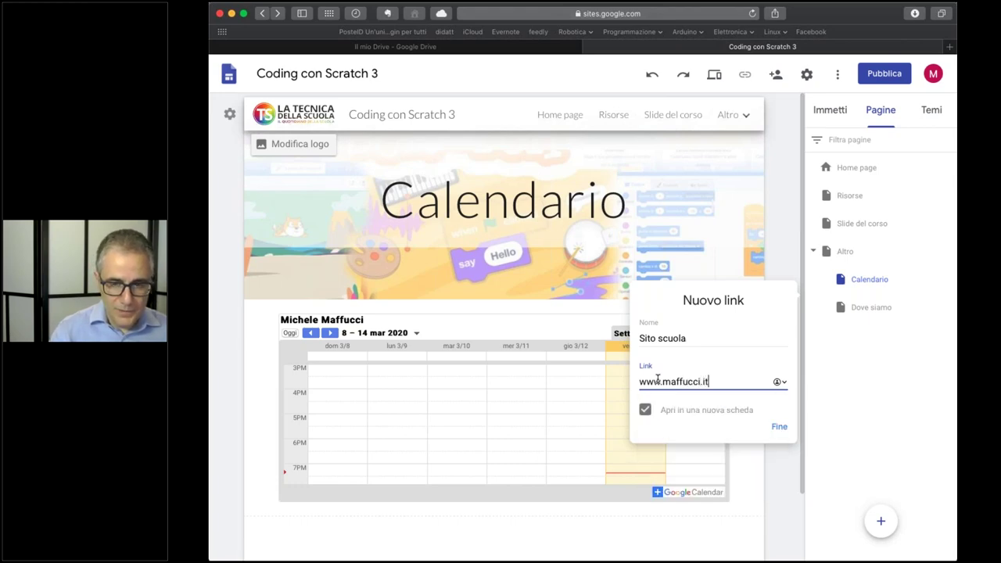
{"action": "key", "text": "Return"}
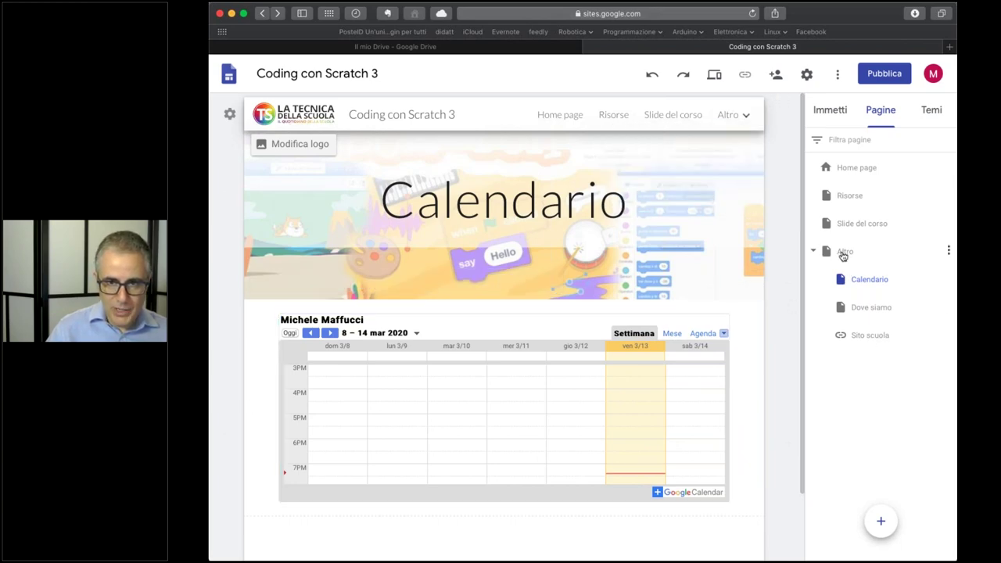
Check the "Sito scuola" entry under "Altro" in the site navigation, both in the editor and in the preview
{"action": "mouse_move", "coordinate": [727, 115]}
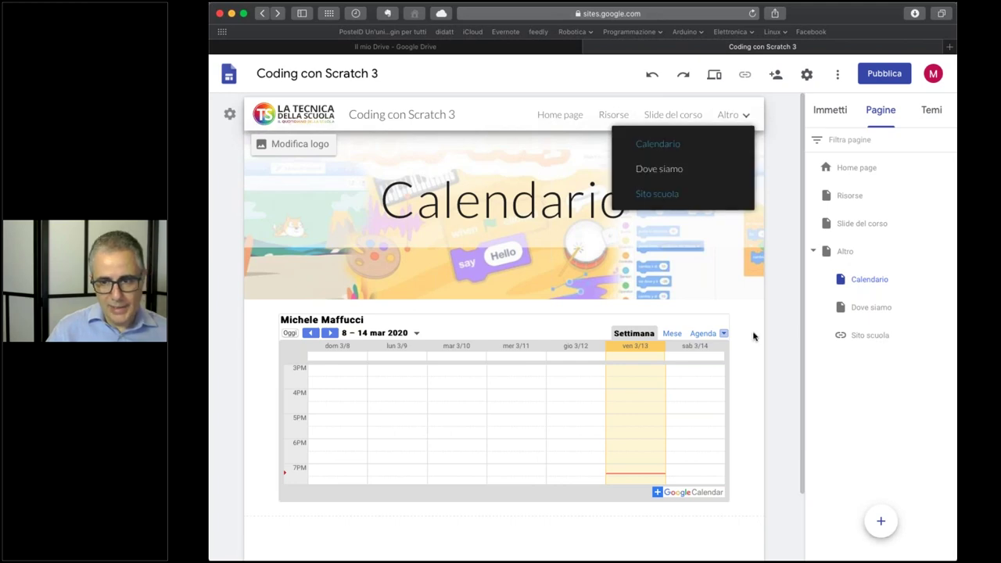
{"action": "left_click", "coordinate": [715, 74]}
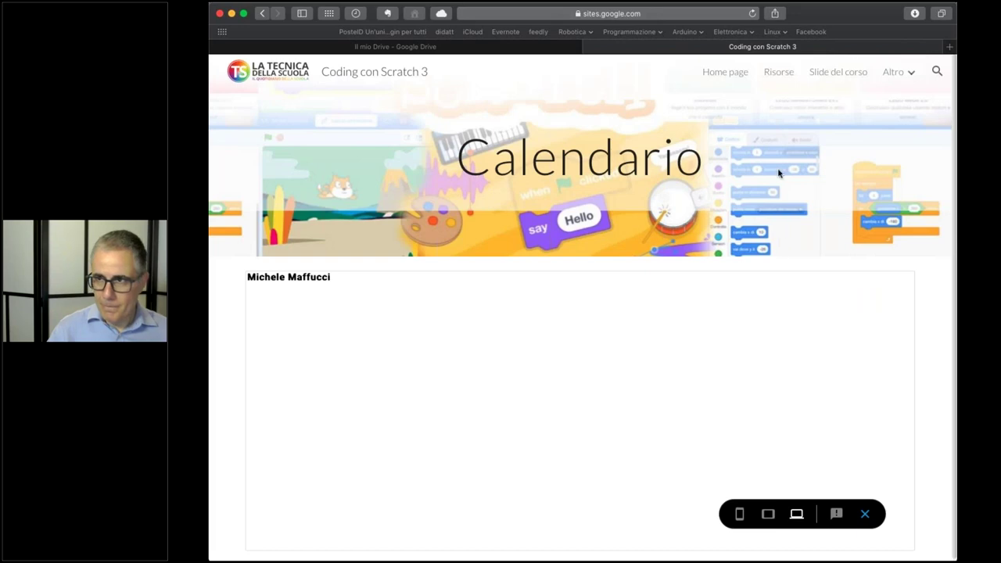
{"action": "mouse_move", "coordinate": [893, 71]}
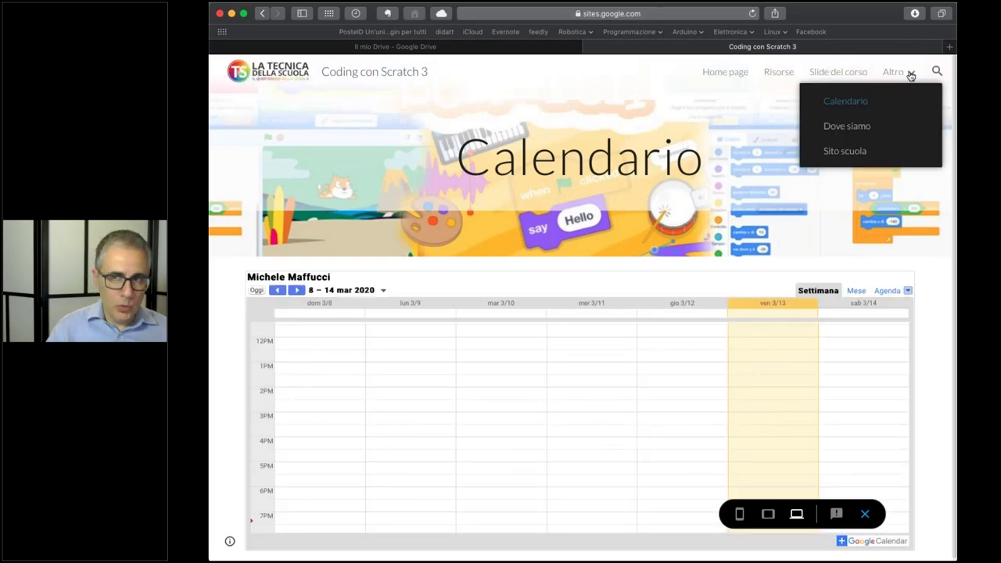
Test the "Sito scuola" link in the preview, close the page it opens, and return to the site editor
{"action": "left_click", "coordinate": [849, 153]}
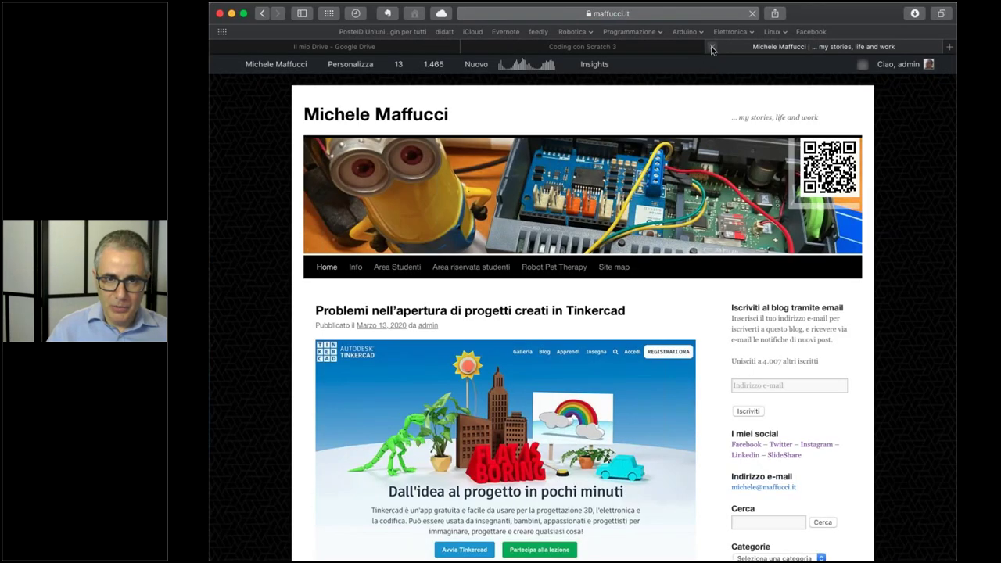
{"action": "left_click", "coordinate": [712, 48]}
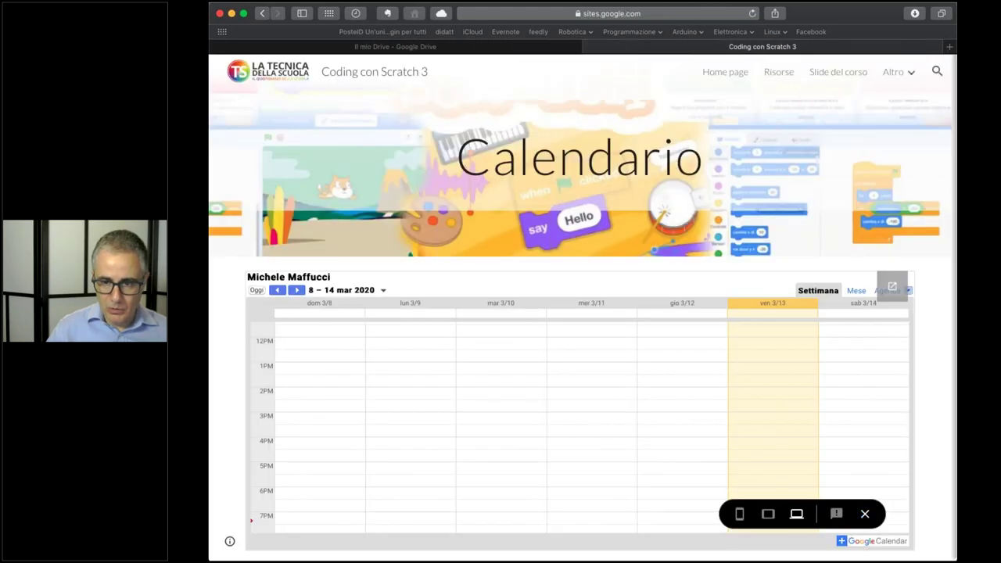
{"action": "left_click", "coordinate": [865, 514]}
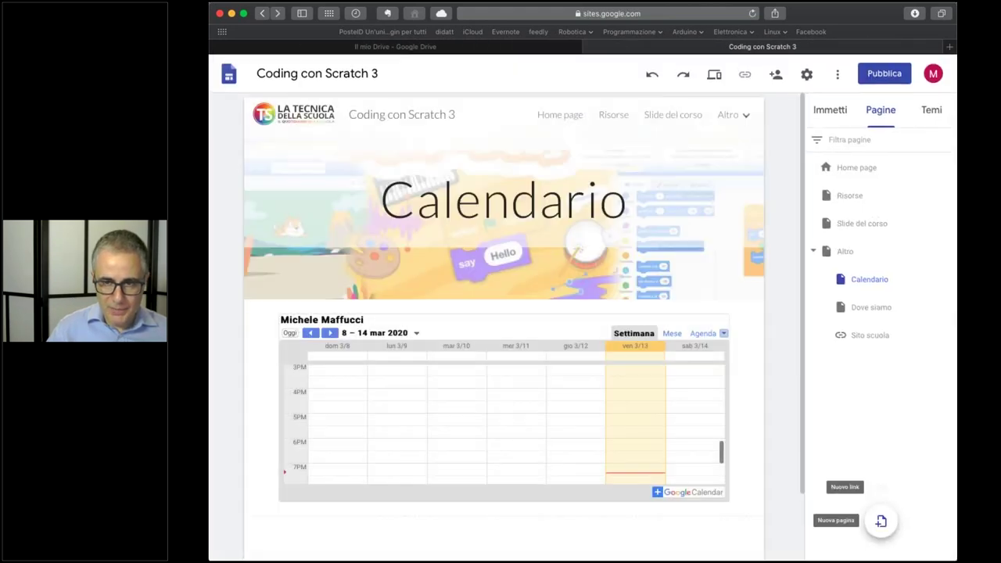
{"action": "mouse_move", "coordinate": [751, 291]}
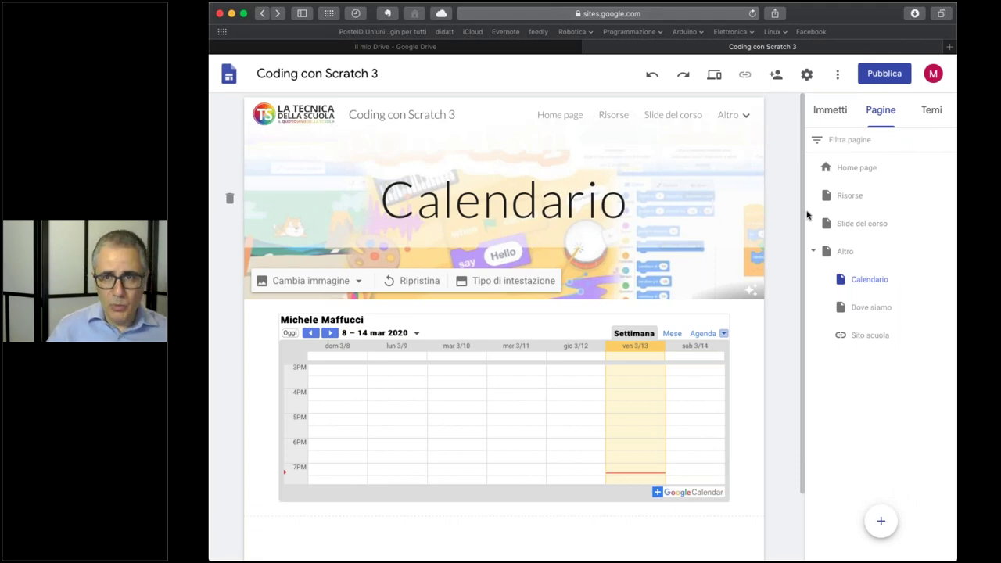
{"action": "left_click", "coordinate": [830, 109]}
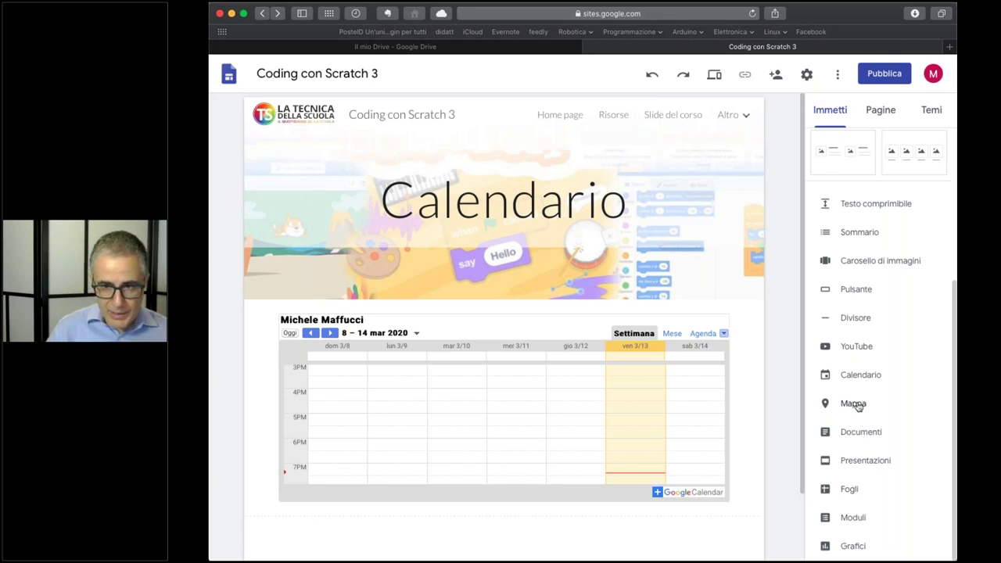
{"action": "left_click", "coordinate": [856, 294]}
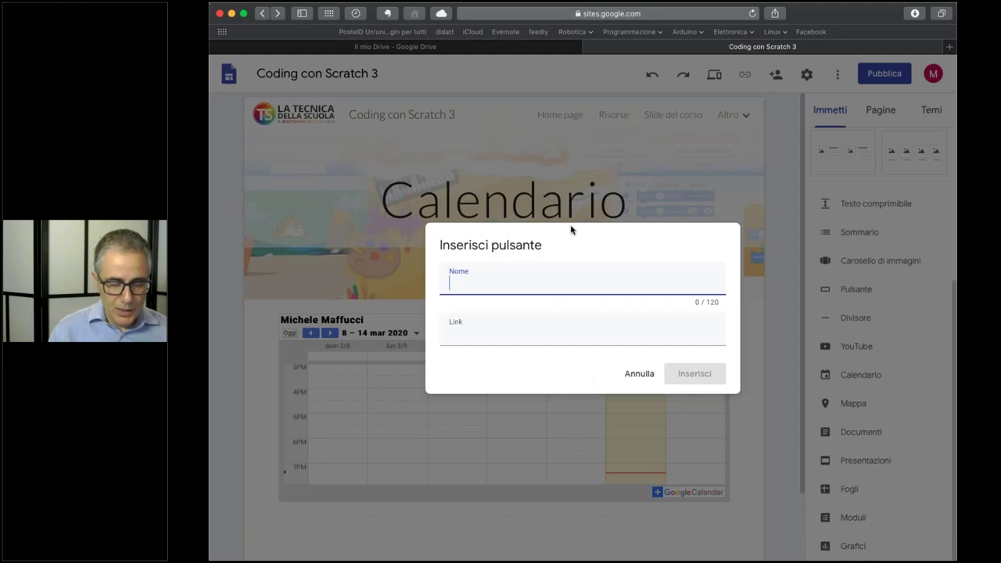
{"action": "type", "text": "Sito tec"}
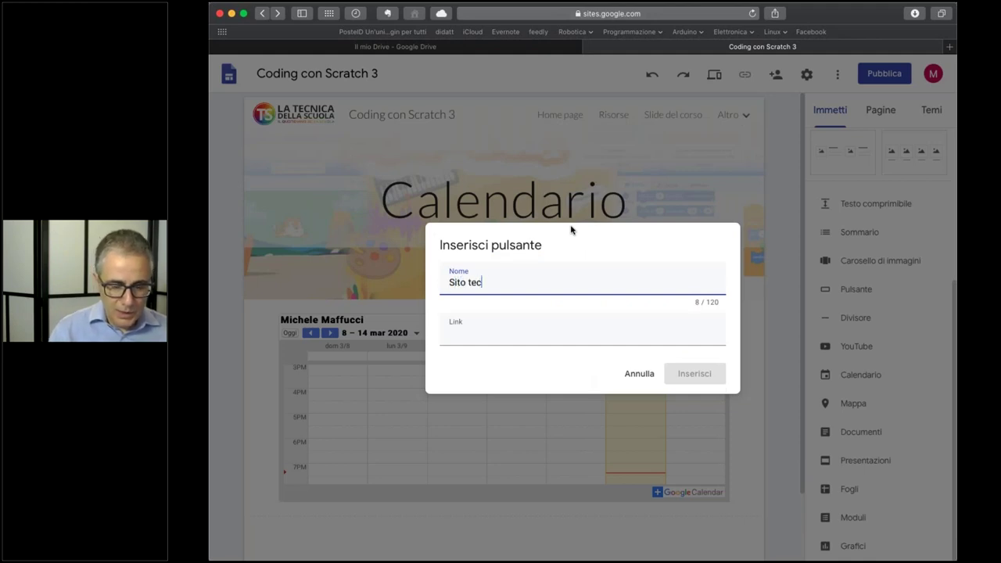
{"action": "type", "text": "nica della scuola"}
{"action": "key", "text": "Tab"}
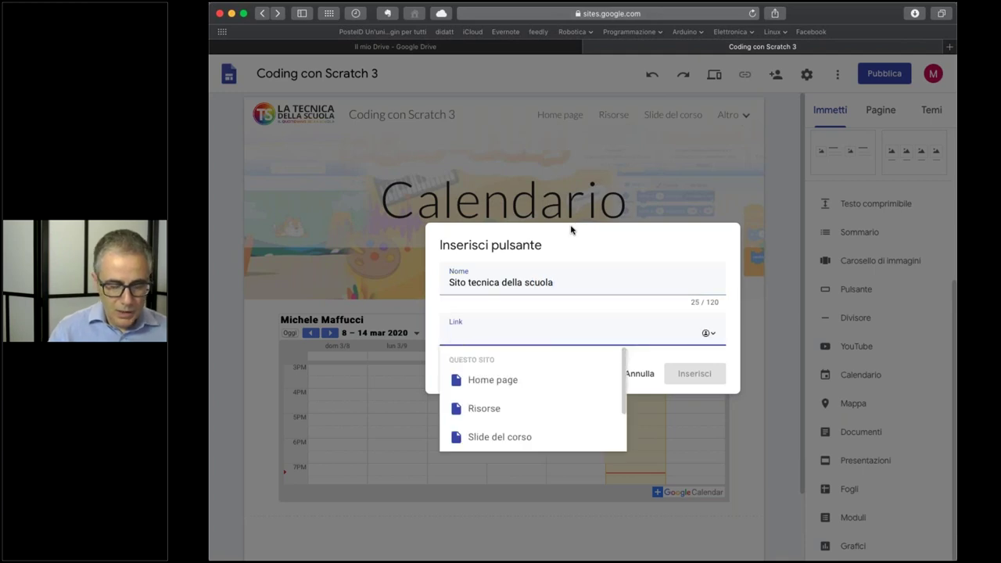
{"action": "type", "text": "www.tecnicadellascuol"}
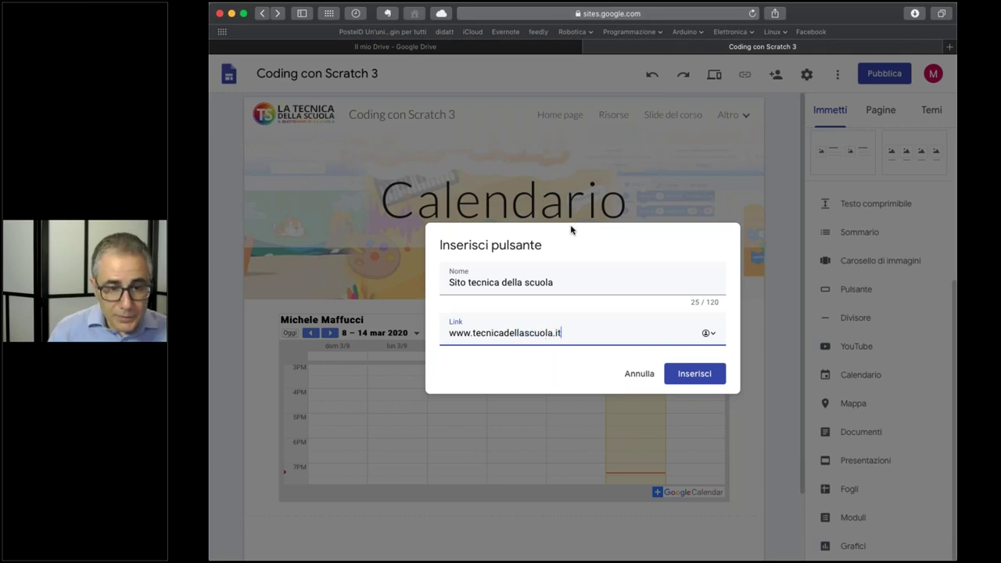
{"action": "type", "text": "a.it"}
{"action": "left_click", "coordinate": [695, 373]}
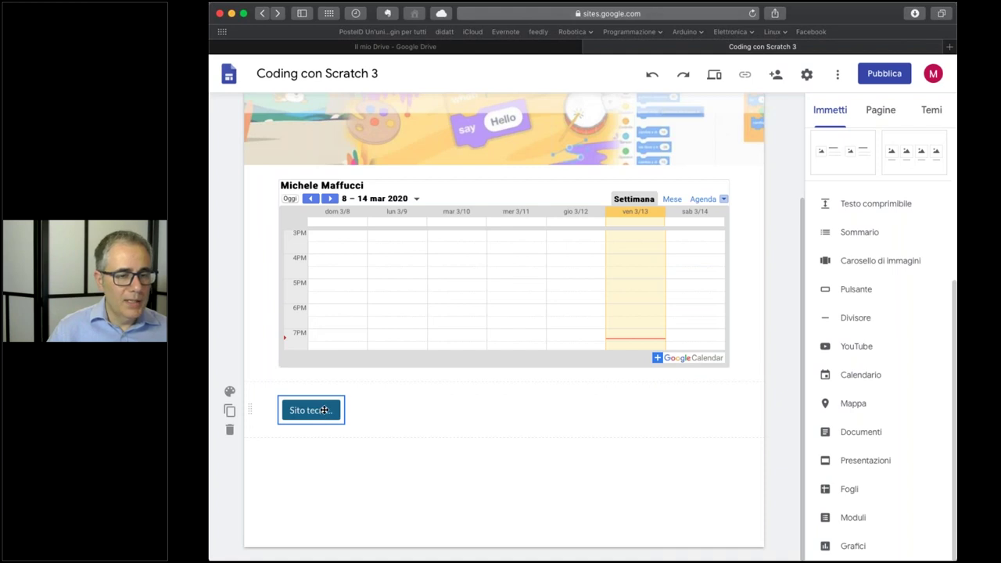
{"action": "left_click_drag", "start_coordinate": [342, 407], "coordinate": [421, 410]}
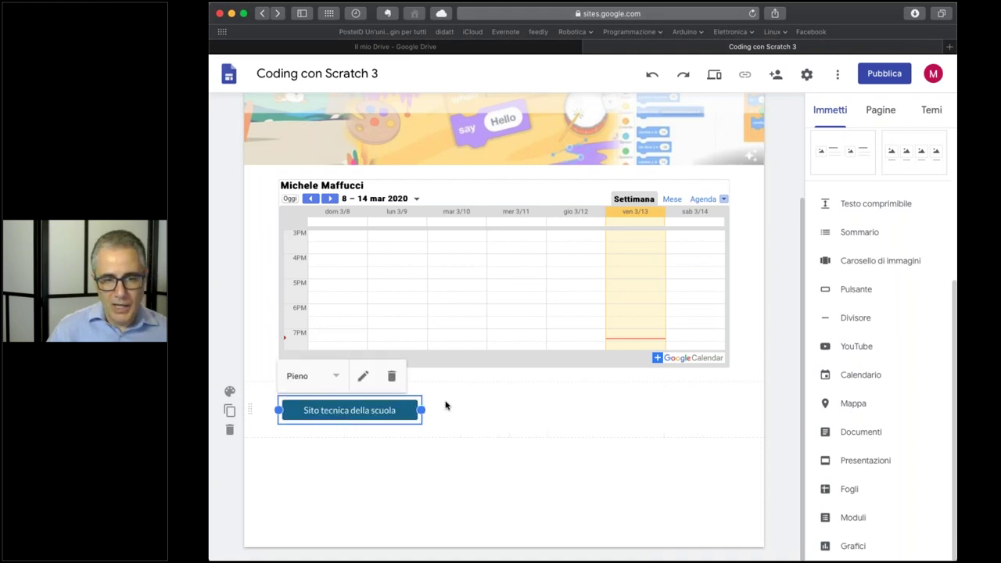
{"action": "left_click", "coordinate": [597, 412]}
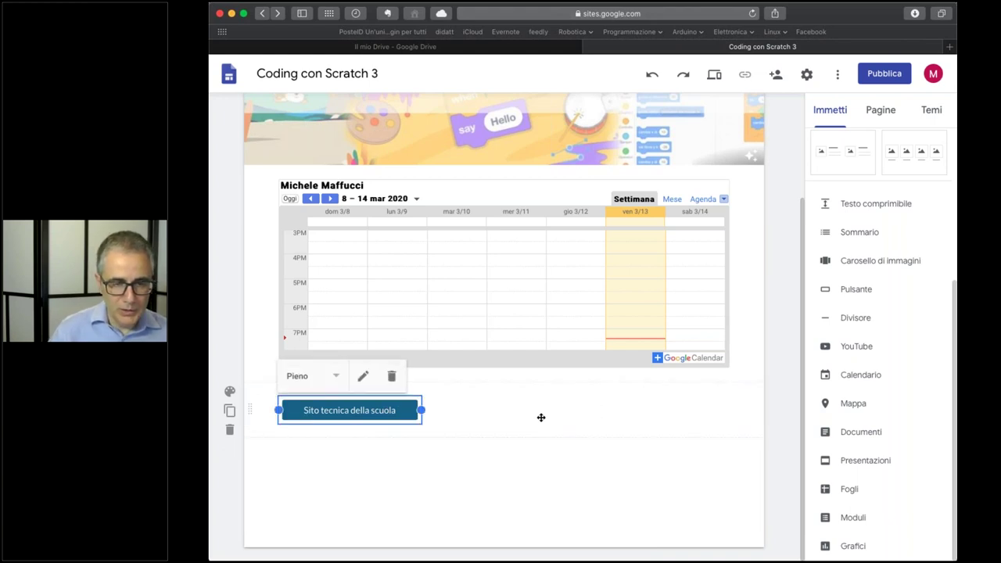
Review the name and link settings of the "Sito tecnica della scuola" button without changing them
{"action": "double_click", "coordinate": [356, 410]}
{"action": "left_click", "coordinate": [529, 320]}
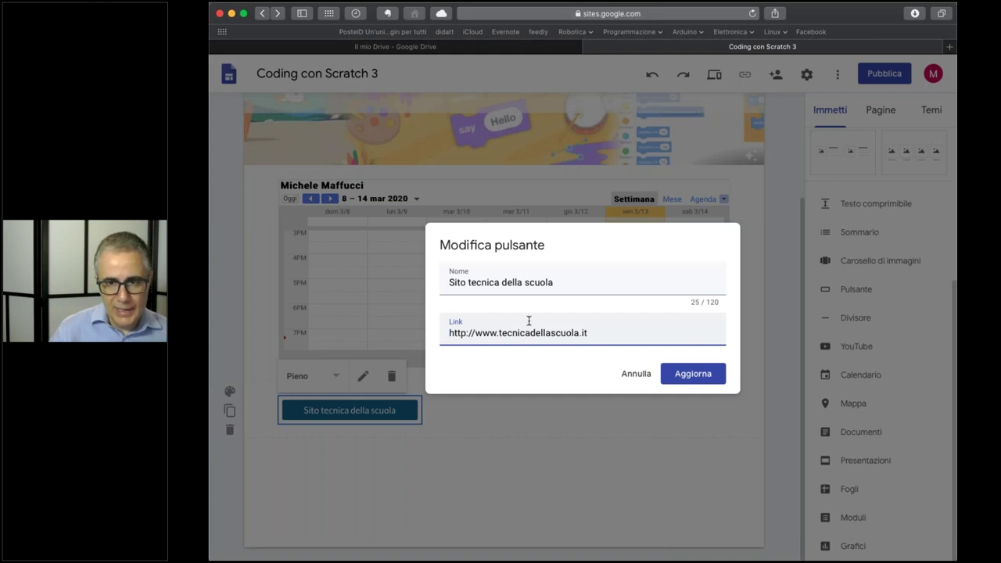
{"action": "left_click", "coordinate": [634, 373]}
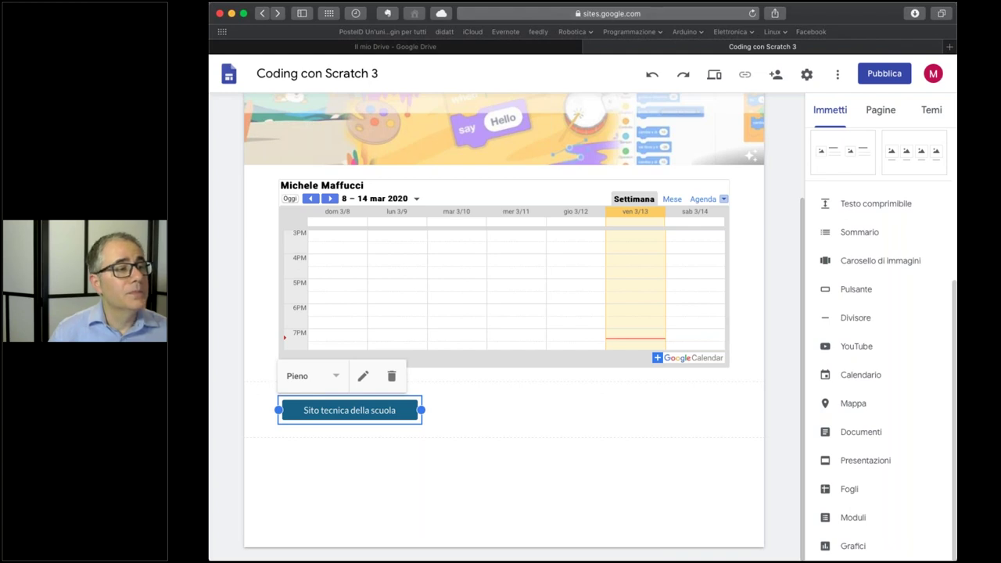
{"action": "left_click", "coordinate": [543, 425]}
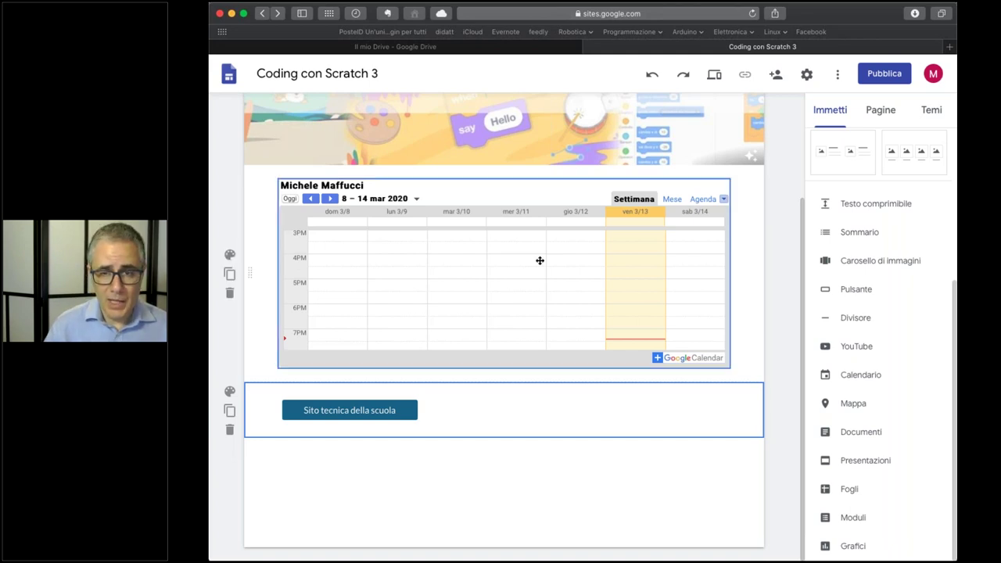
Open the site's Home page in the editor and look over the additional site options
{"action": "scroll", "coordinate": [539, 259], "scroll_direction": "up", "scroll_amount": 4}
{"action": "left_click", "coordinate": [560, 115]}
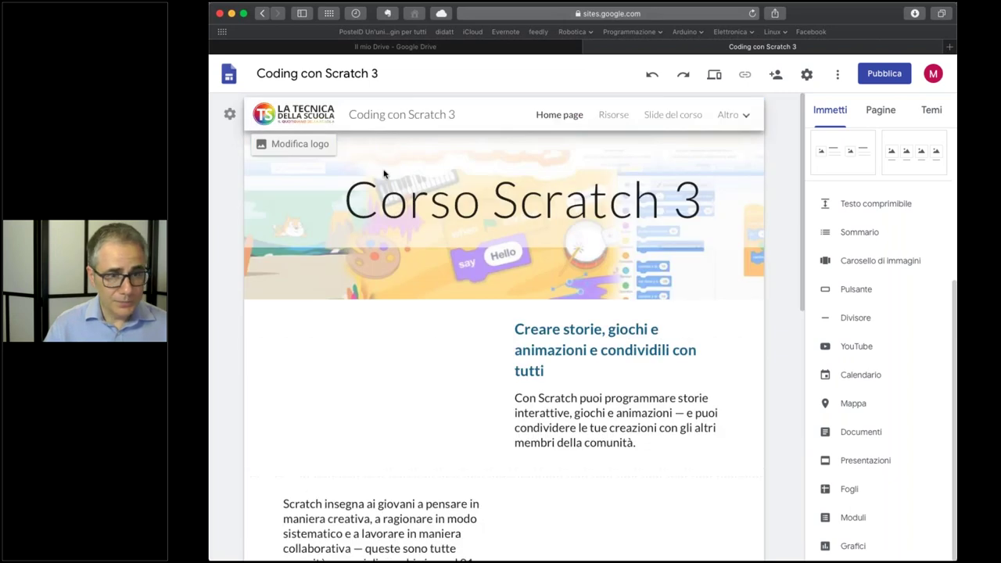
{"action": "mouse_move", "coordinate": [396, 179]}
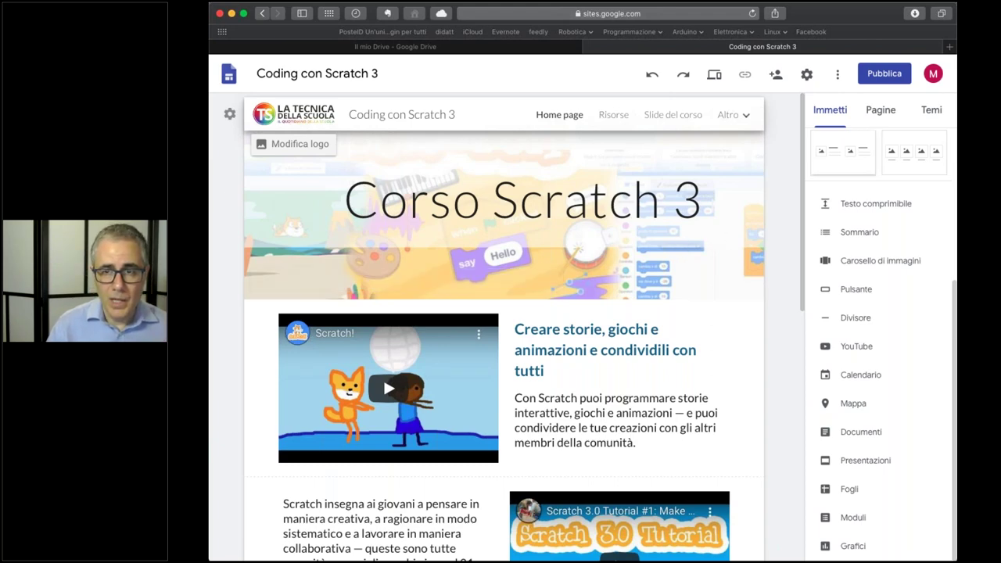
{"action": "left_click", "coordinate": [838, 73]}
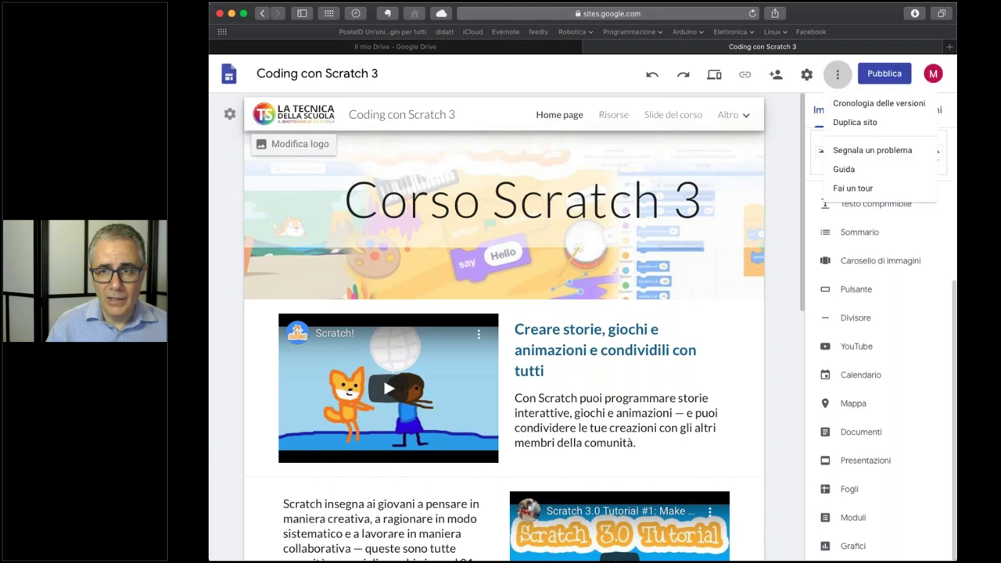
{"action": "left_click", "coordinate": [920, 61]}
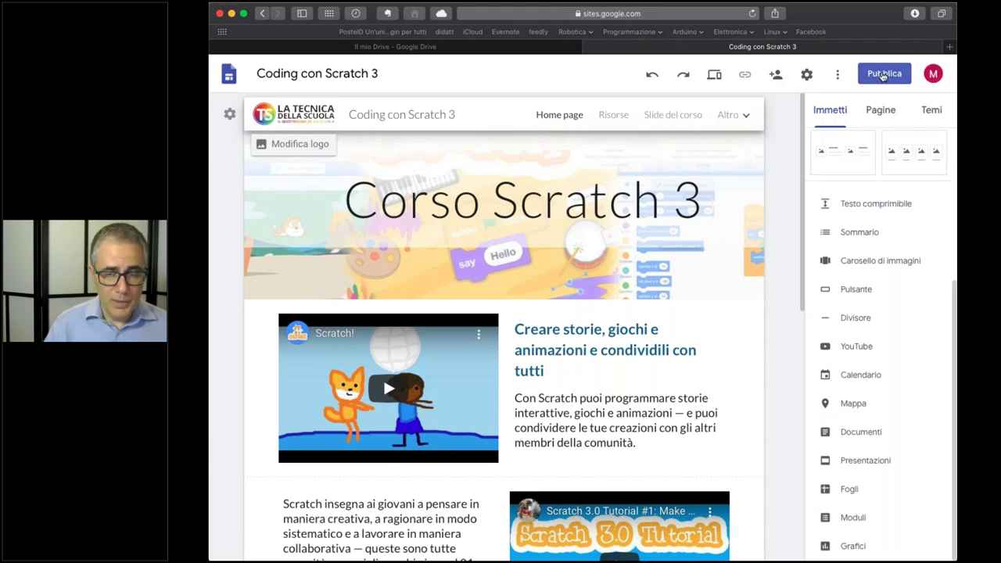
Start publishing the site and set its web address to "coding-con-scratch3"
{"action": "left_click", "coordinate": [883, 75]}
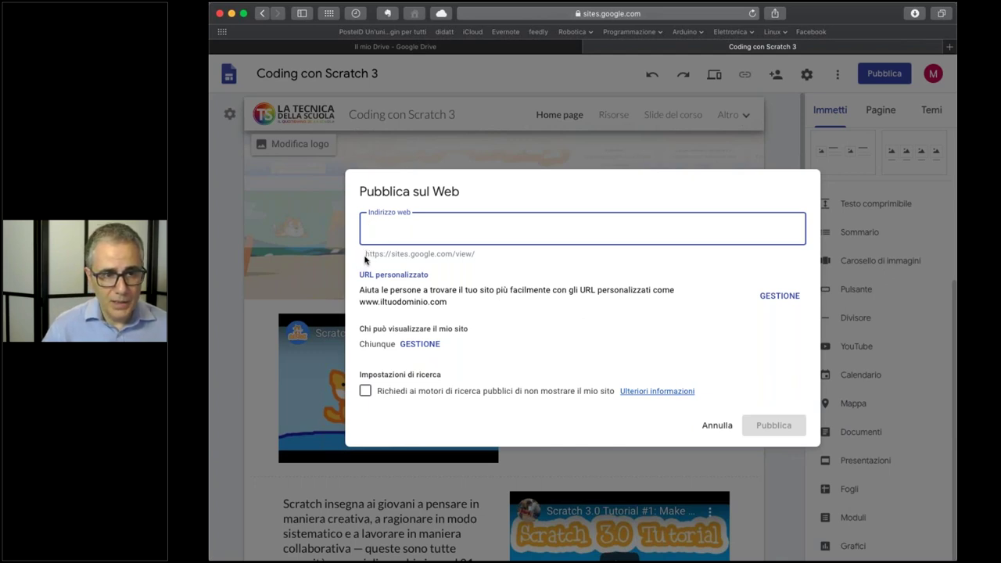
{"action": "left_click_drag", "start_coordinate": [365, 260], "coordinate": [478, 254]}
{"action": "left_click", "coordinate": [421, 254]}
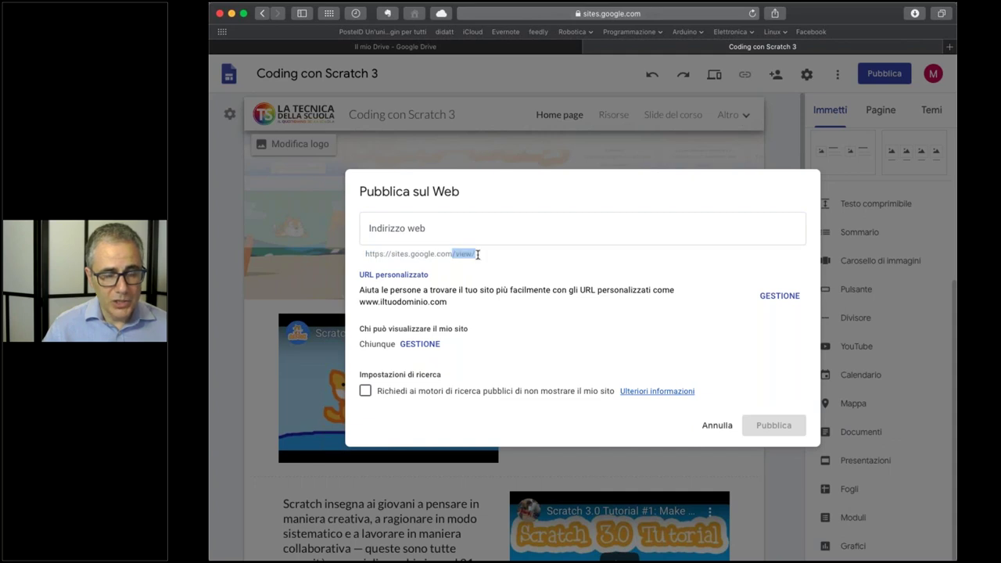
{"action": "left_click", "coordinate": [463, 231]}
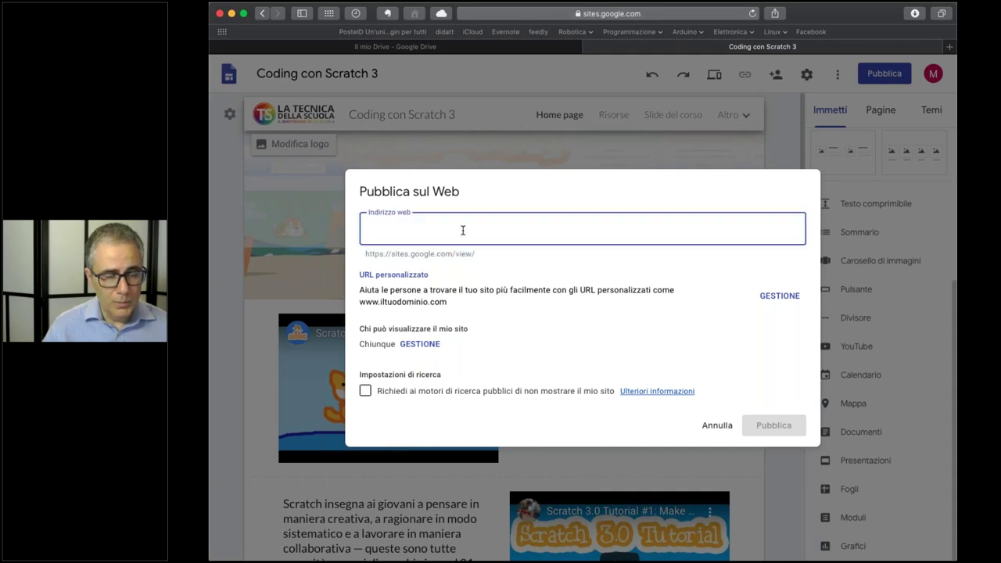
{"action": "type", "text": "coding-con-scratch3"}
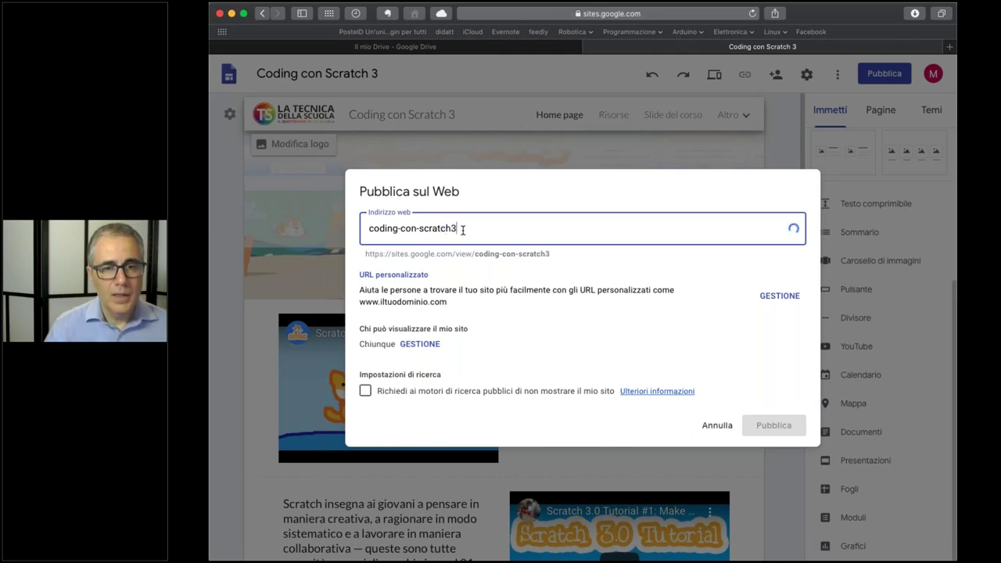
{"action": "mouse_move", "coordinate": [474, 254]}
{"action": "left_mouse_down"}
{"action": "mouse_move", "coordinate": [548, 254]}
{"action": "mouse_move", "coordinate": [475, 254]}
{"action": "left_mouse_up"}
{"action": "left_click", "coordinate": [554, 252]}
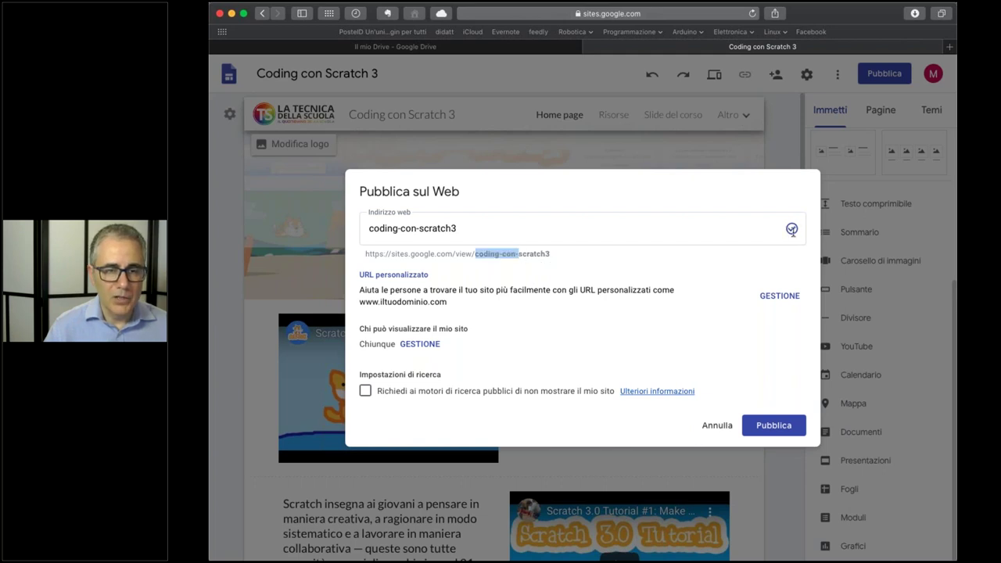
Check the availability and full form of the chosen web address, and publish the site
{"action": "left_click", "coordinate": [793, 230]}
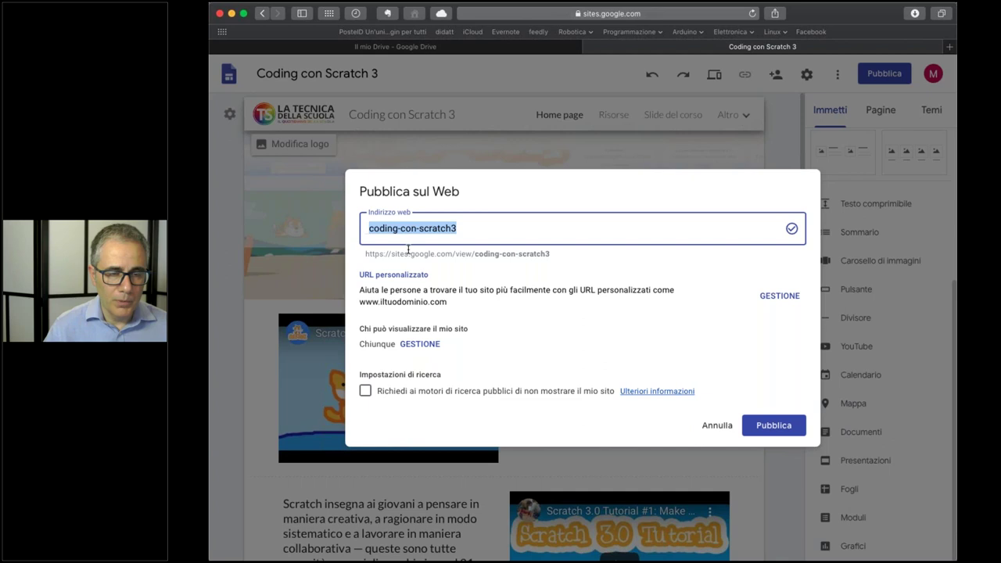
{"action": "triple_click", "coordinate": [447, 227]}
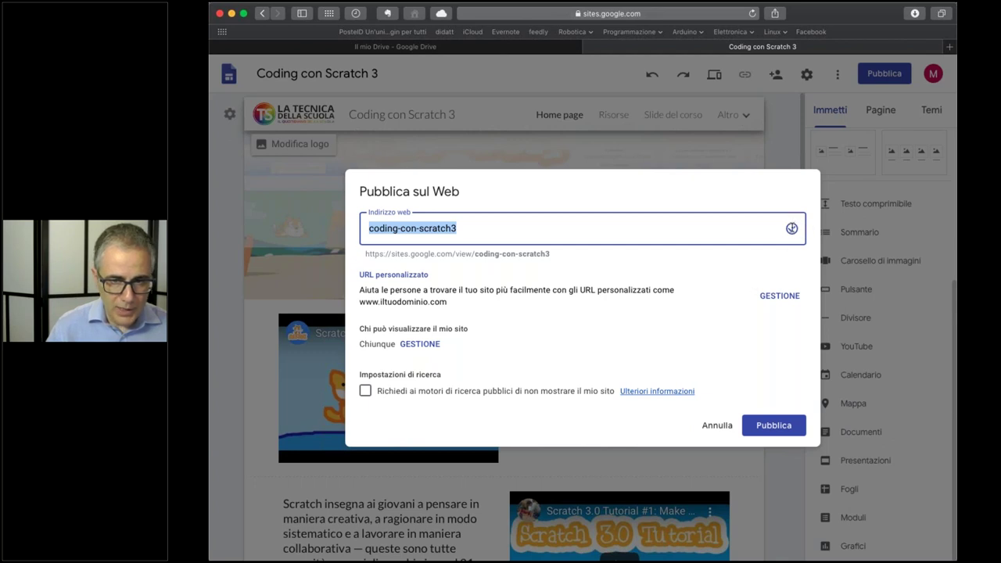
{"action": "left_click", "coordinate": [563, 255]}
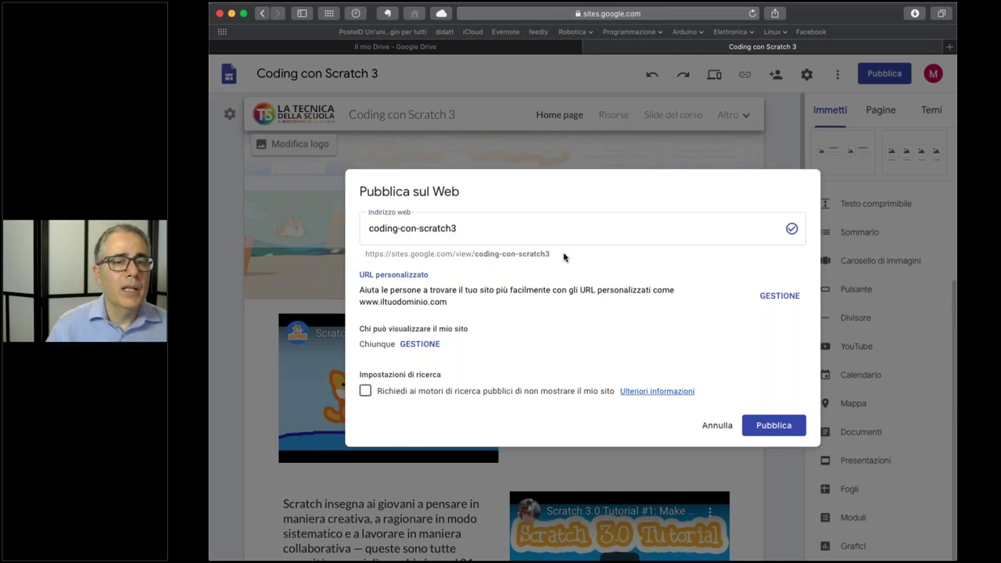
{"action": "left_click_drag", "start_coordinate": [475, 253], "coordinate": [458, 253]}
{"action": "left_click_drag", "start_coordinate": [365, 254], "coordinate": [553, 253]}
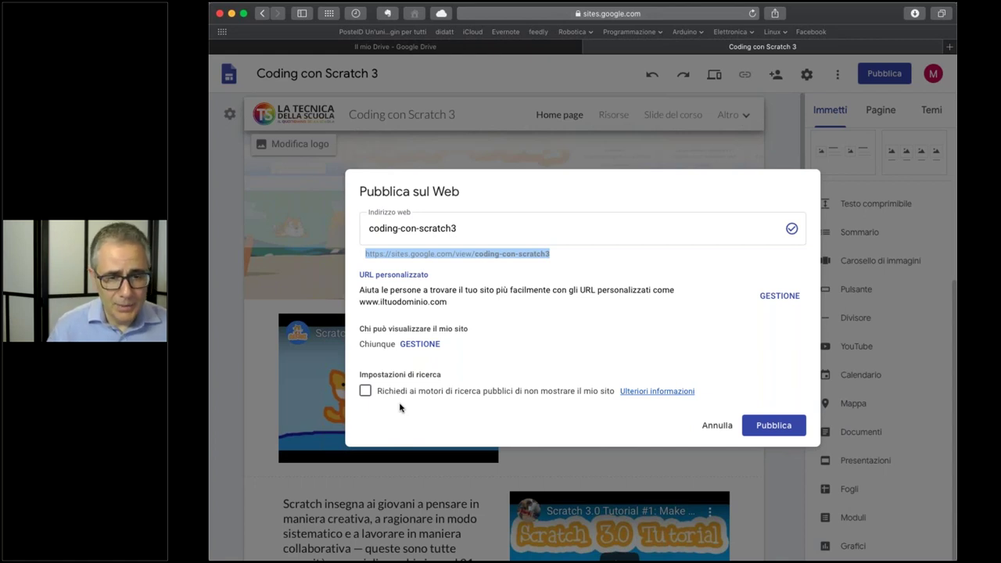
{"action": "left_click", "coordinate": [775, 427]}
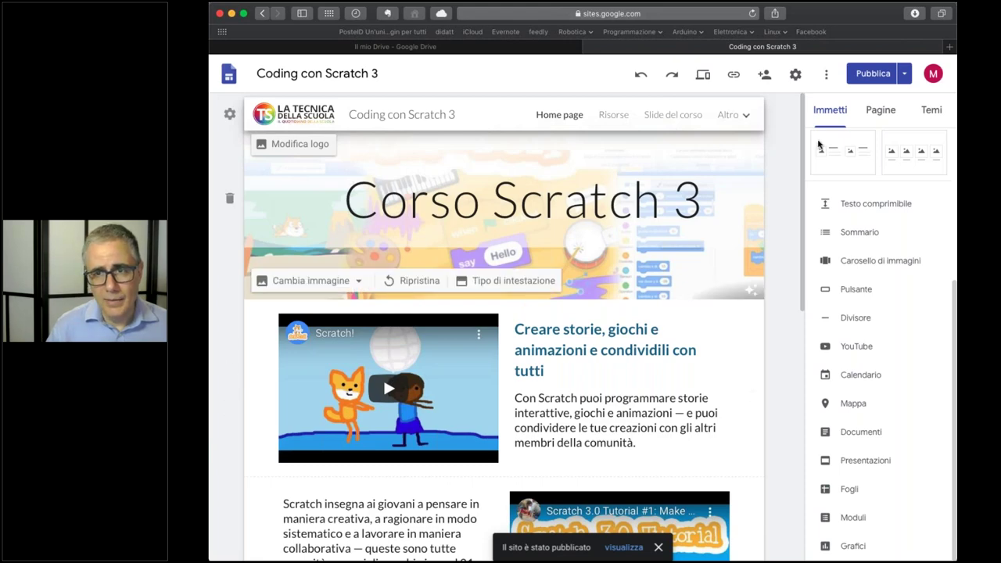
View the published site in a new tab and display its full web address
{"action": "left_click", "coordinate": [906, 73]}
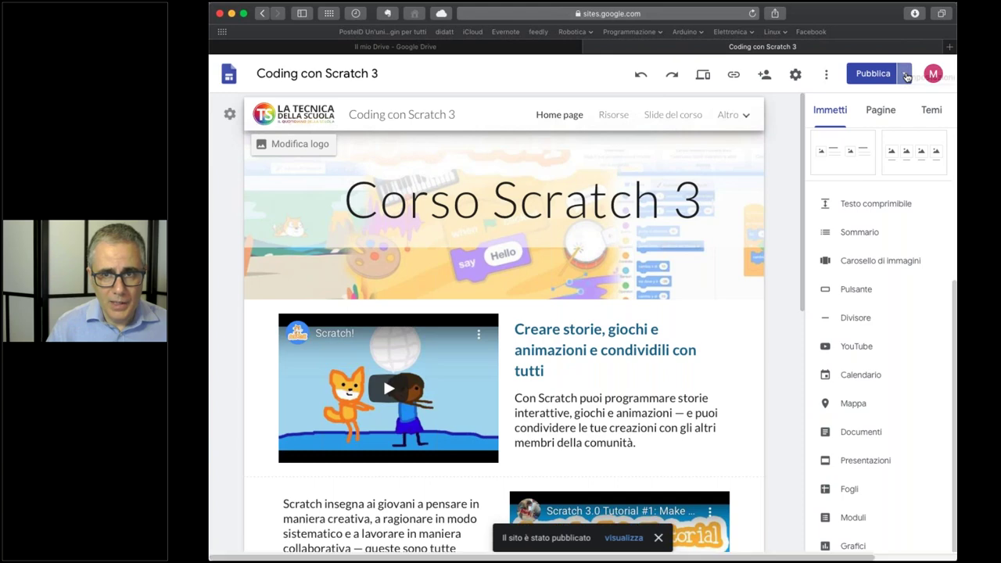
{"action": "left_click", "coordinate": [906, 74]}
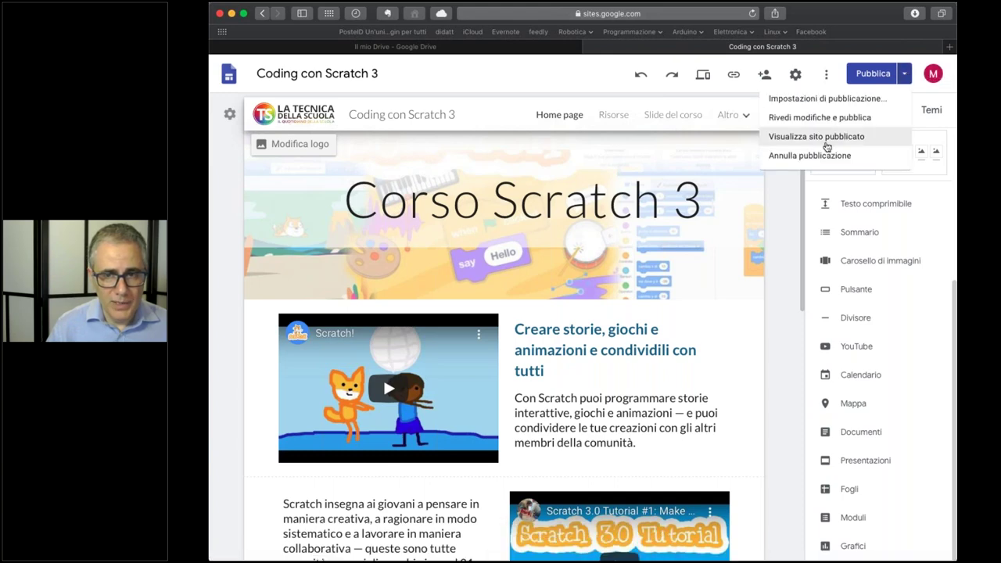
{"action": "key", "text": "Escape"}
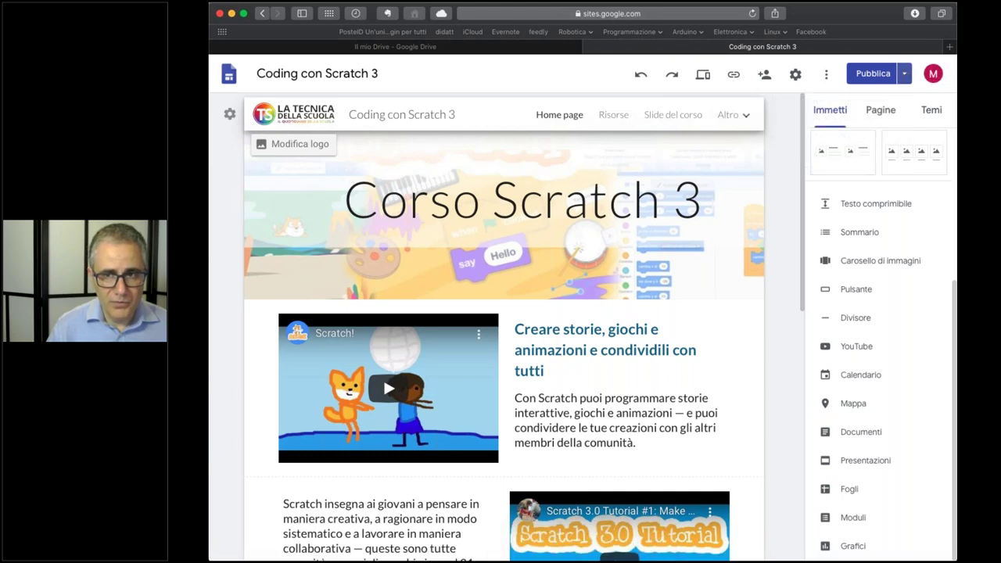
{"action": "left_click", "coordinate": [904, 73]}
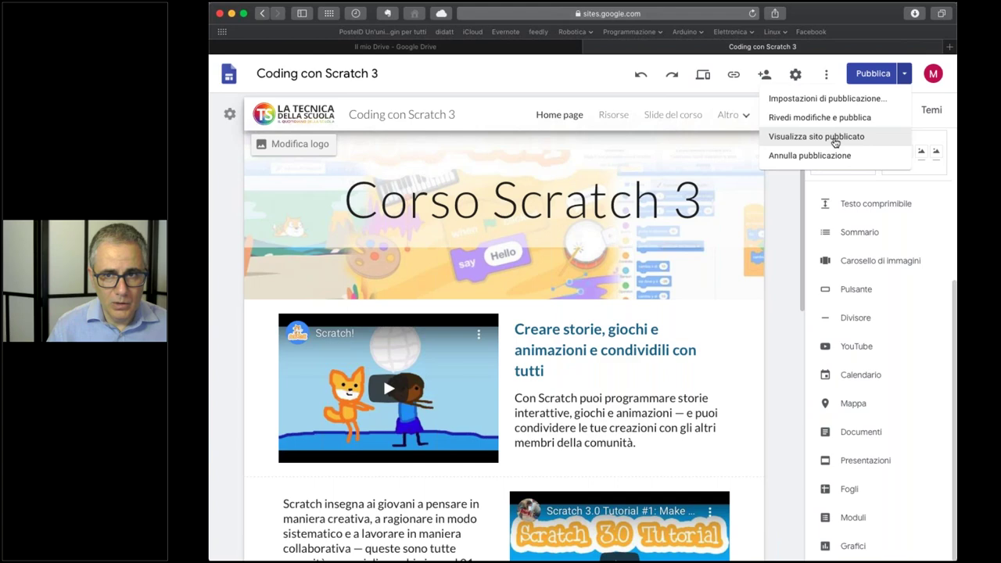
{"action": "left_click", "coordinate": [834, 137]}
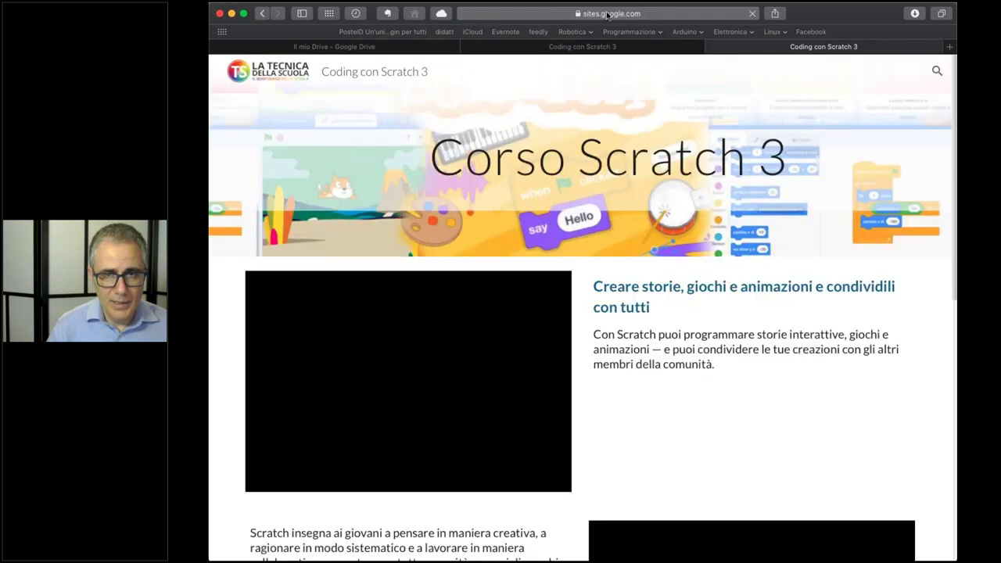
{"action": "left_click", "coordinate": [612, 13]}
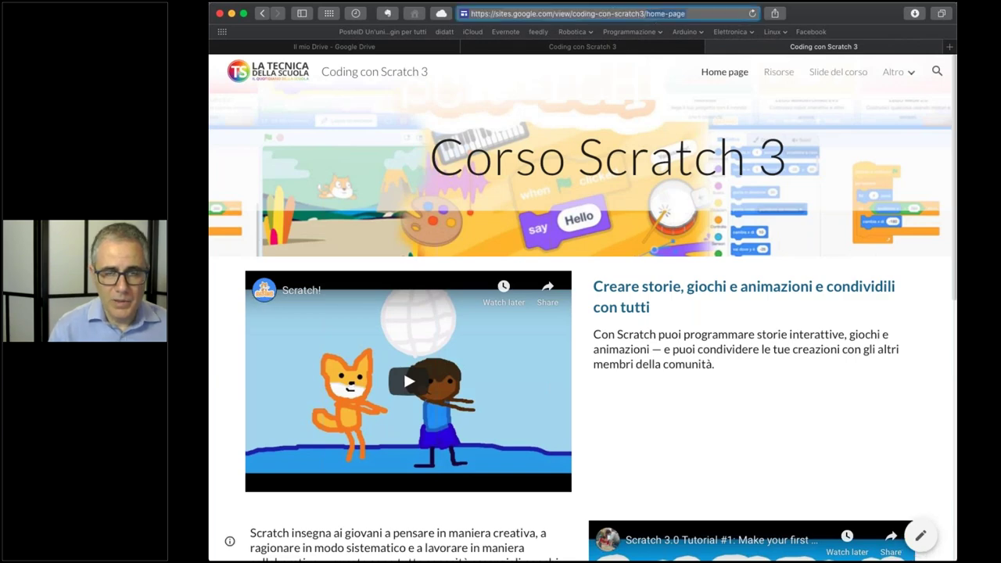
{"action": "key", "text": "Return"}
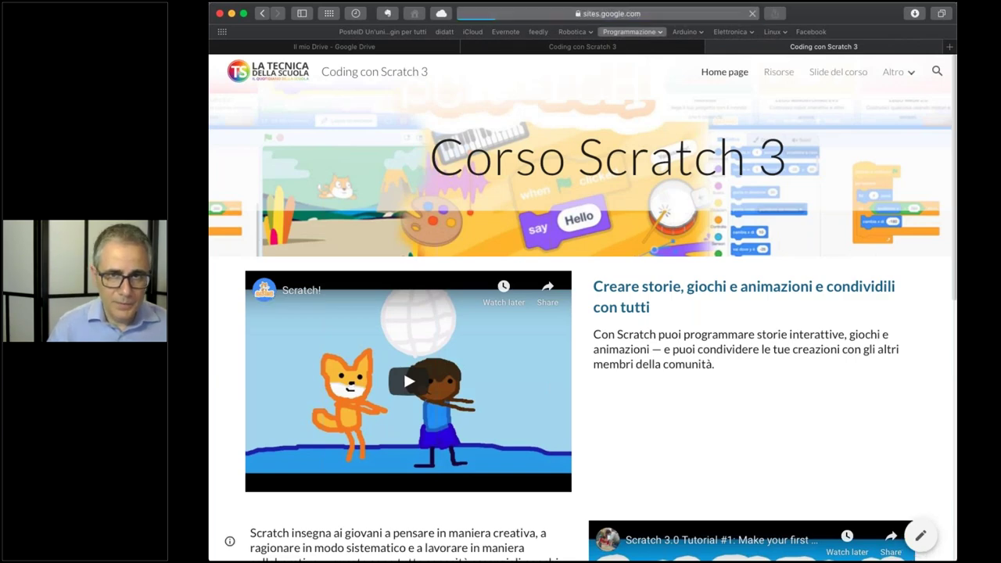
{"action": "left_click", "coordinate": [673, 14]}
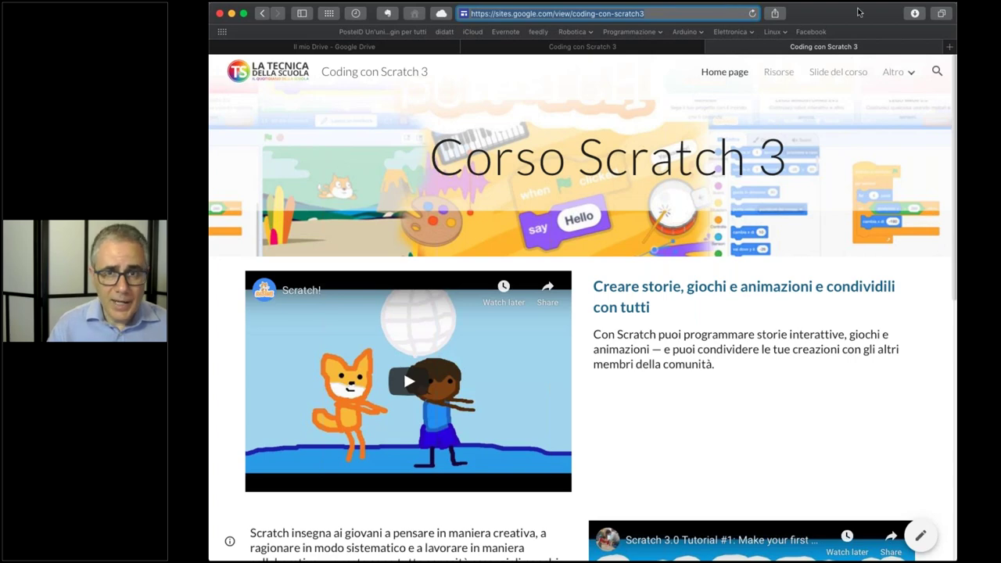
{"action": "triple_click", "coordinate": [667, 17]}
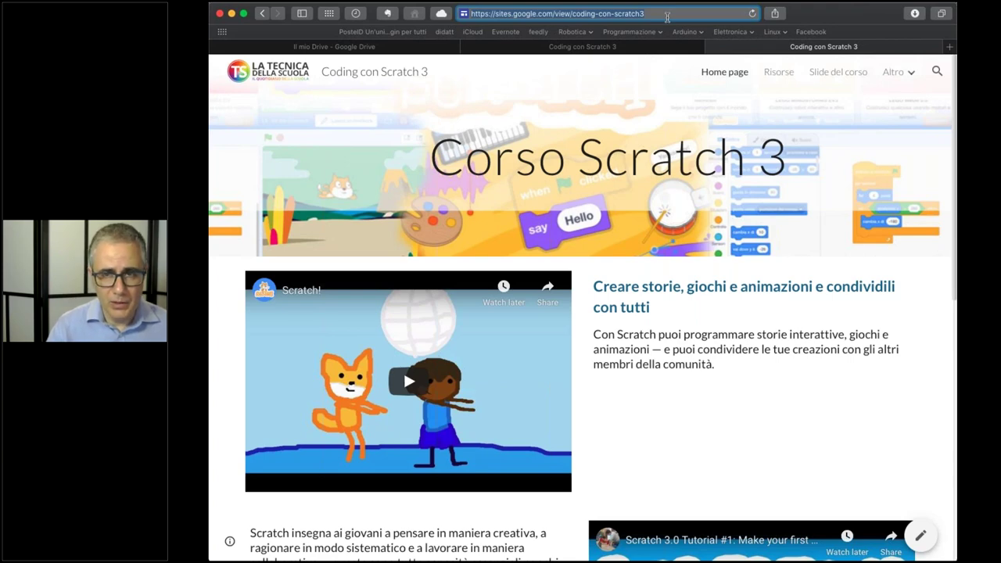
{"action": "left_click", "coordinate": [853, 458]}
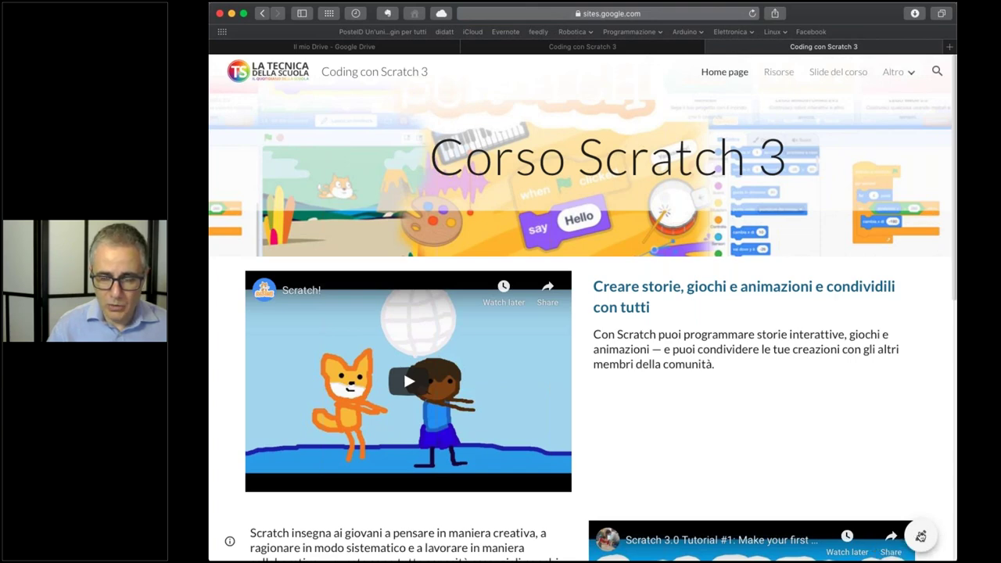
Return to editing the site from its published page and cancel the site's publication
{"action": "left_click", "coordinate": [920, 537]}
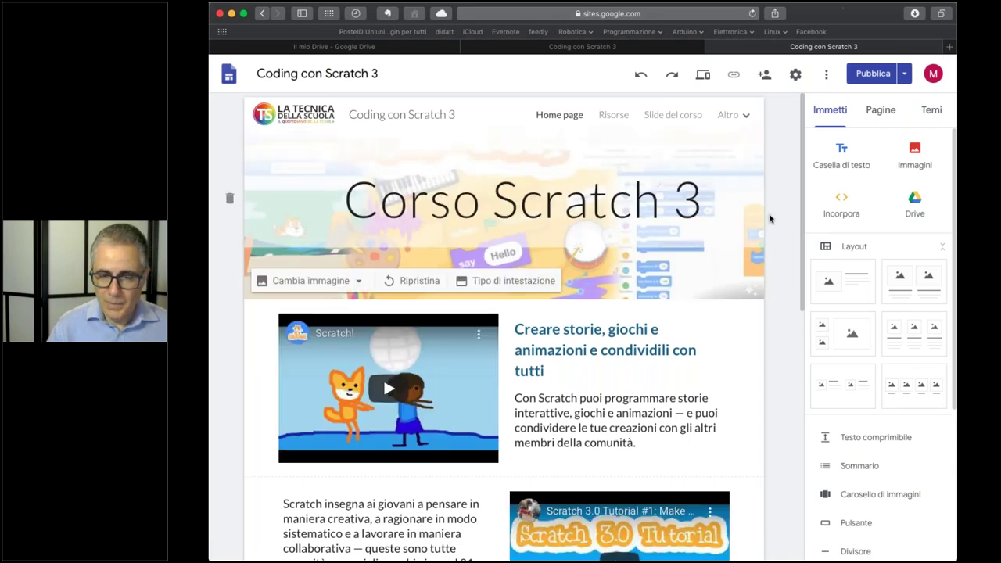
{"action": "left_click", "coordinate": [904, 74]}
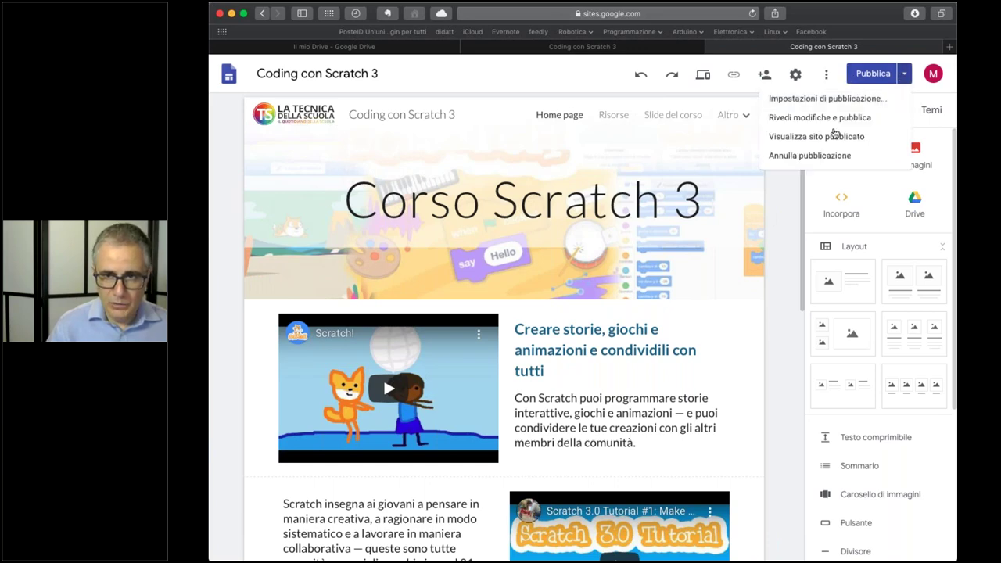
{"action": "left_click", "coordinate": [788, 159]}
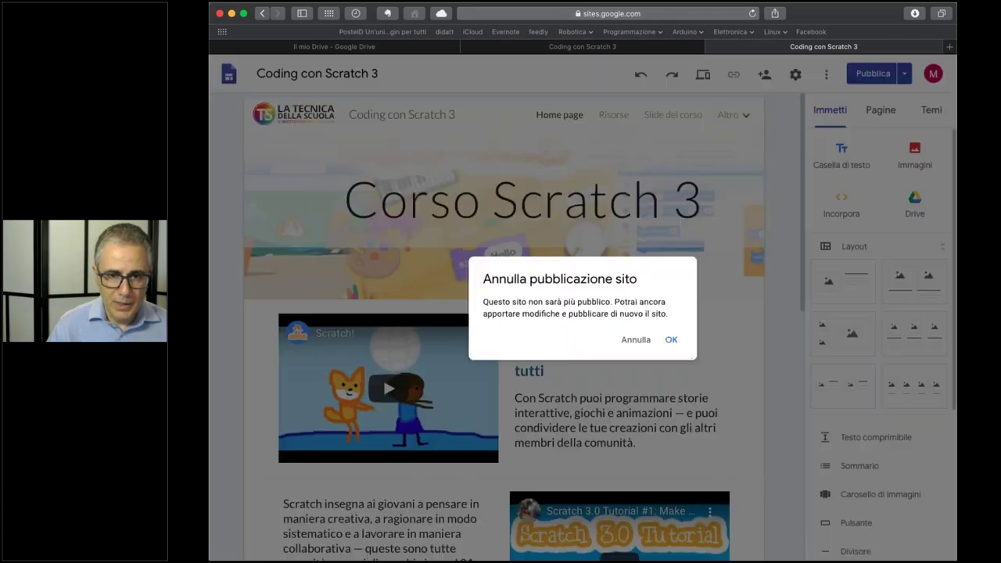
{"action": "left_click", "coordinate": [669, 338]}
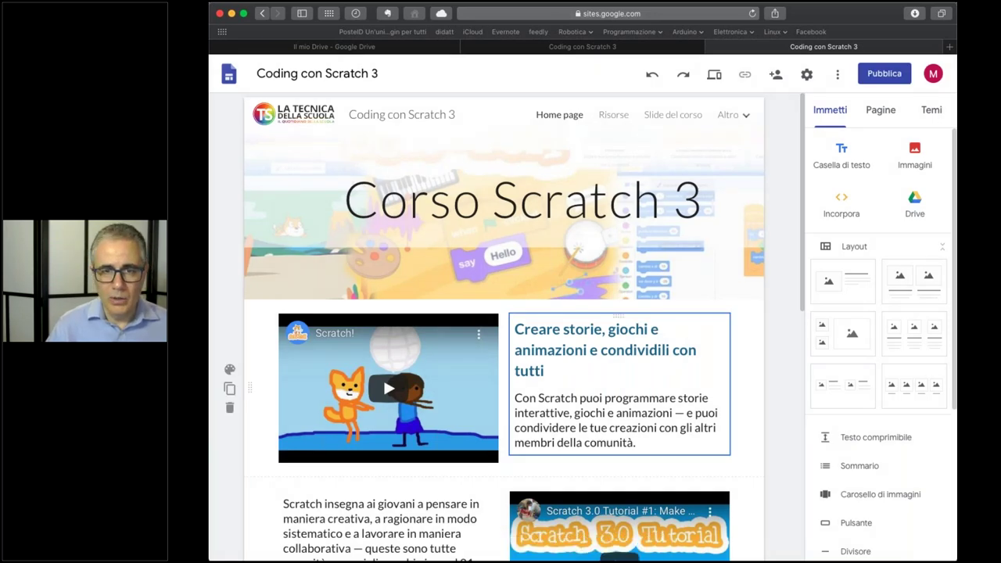
{"action": "left_click", "coordinate": [566, 252]}
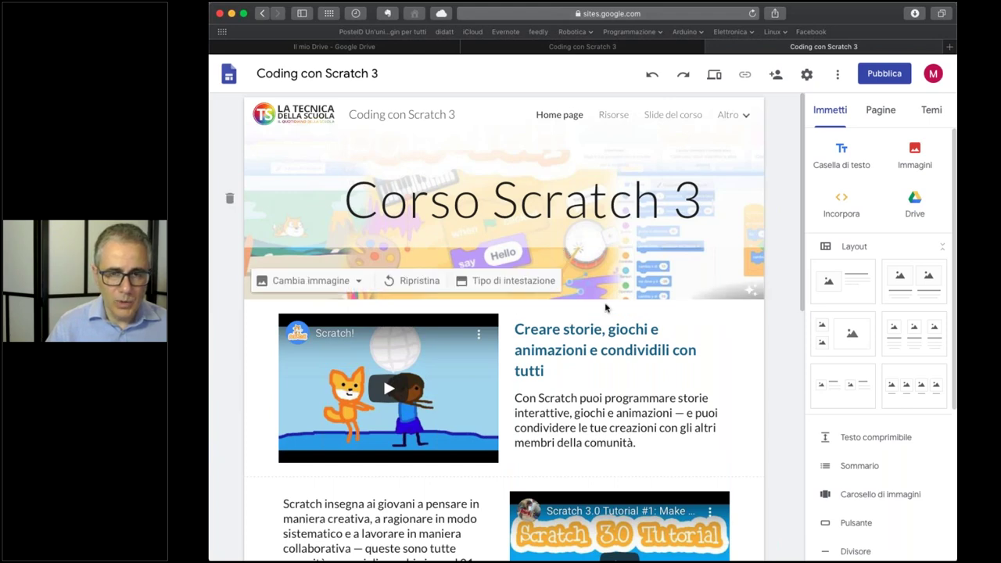
{"action": "left_click", "coordinate": [606, 308]}
{"action": "left_click", "coordinate": [726, 218]}
{"action": "left_click", "coordinate": [839, 104]}
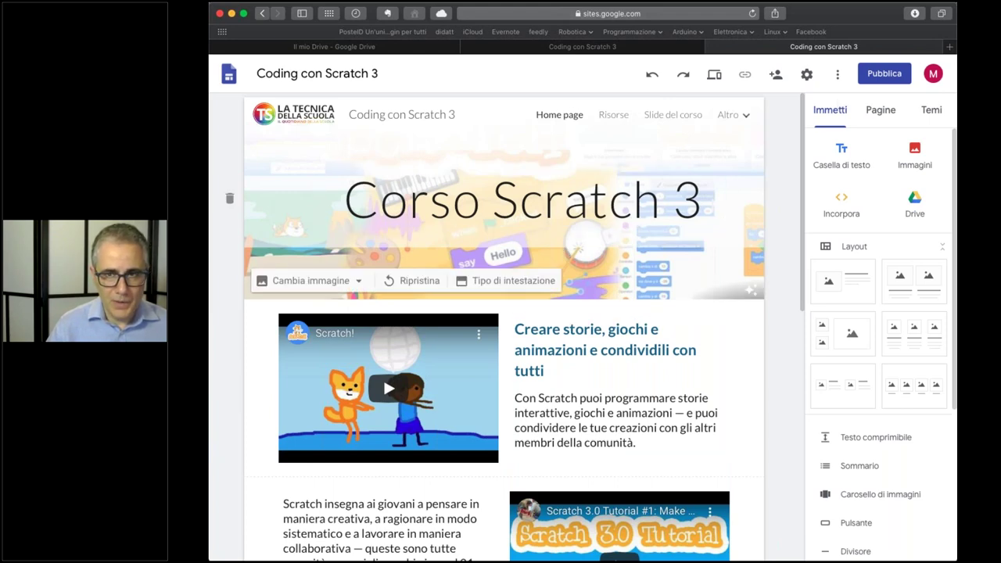
Set the site's navigation mode to Laterale and try the side menu in the editor
{"action": "left_click", "coordinate": [806, 74]}
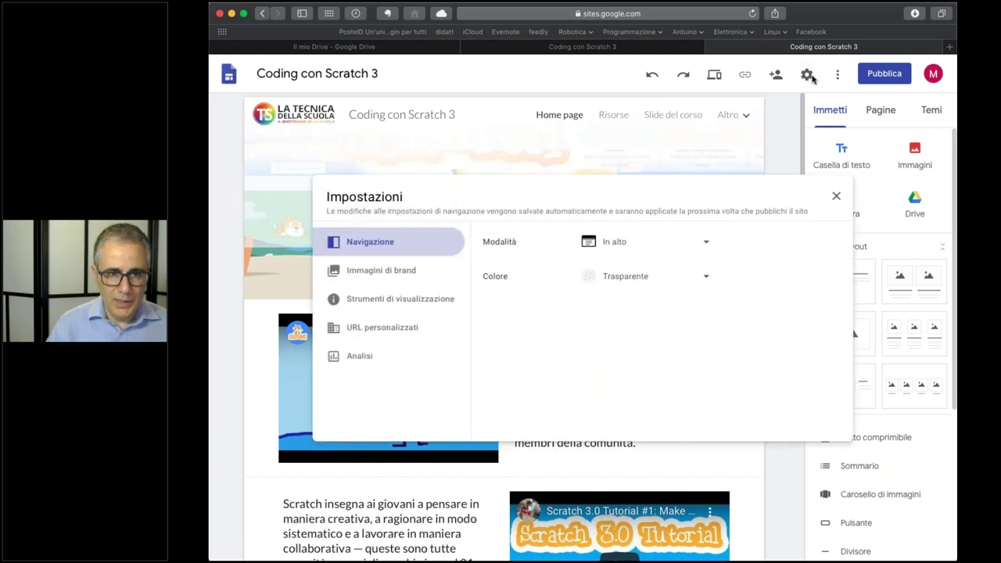
{"action": "left_click", "coordinate": [618, 244]}
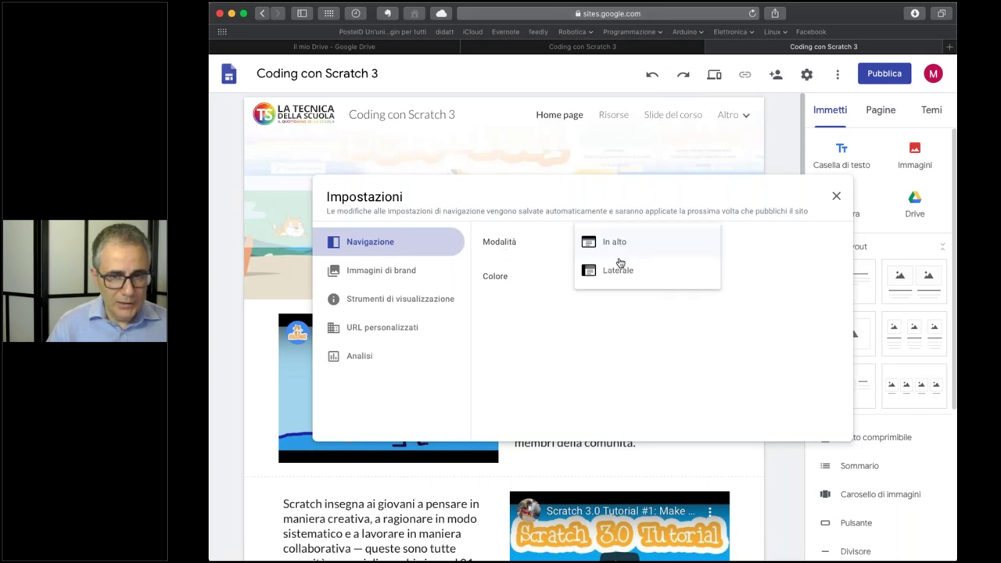
{"action": "left_click", "coordinate": [622, 272]}
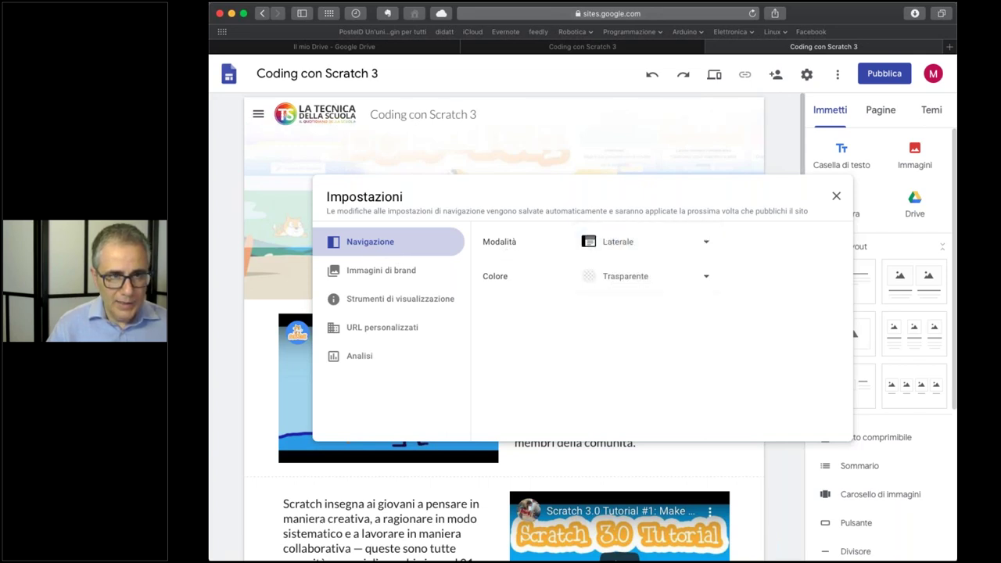
{"action": "left_click", "coordinate": [835, 196]}
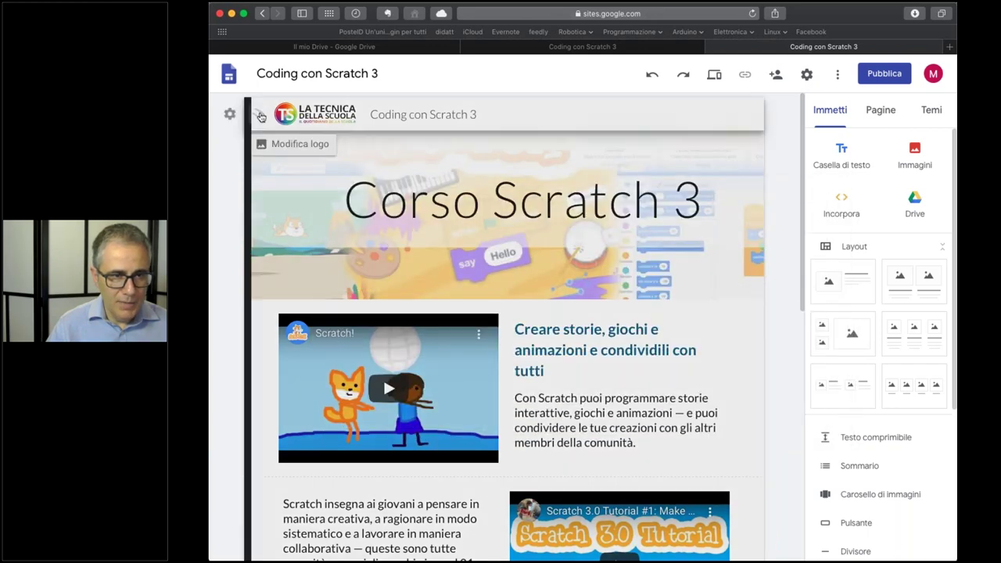
{"action": "left_click", "coordinate": [260, 115]}
{"action": "left_click", "coordinate": [260, 115]}
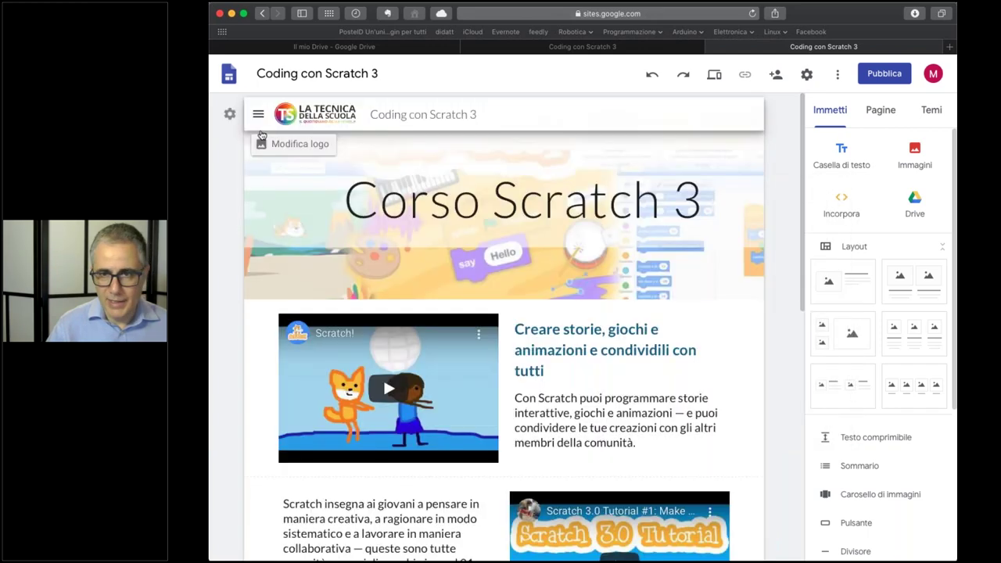
Preview the site and check how its side navigation menu expands and collapses
{"action": "left_click", "coordinate": [714, 73]}
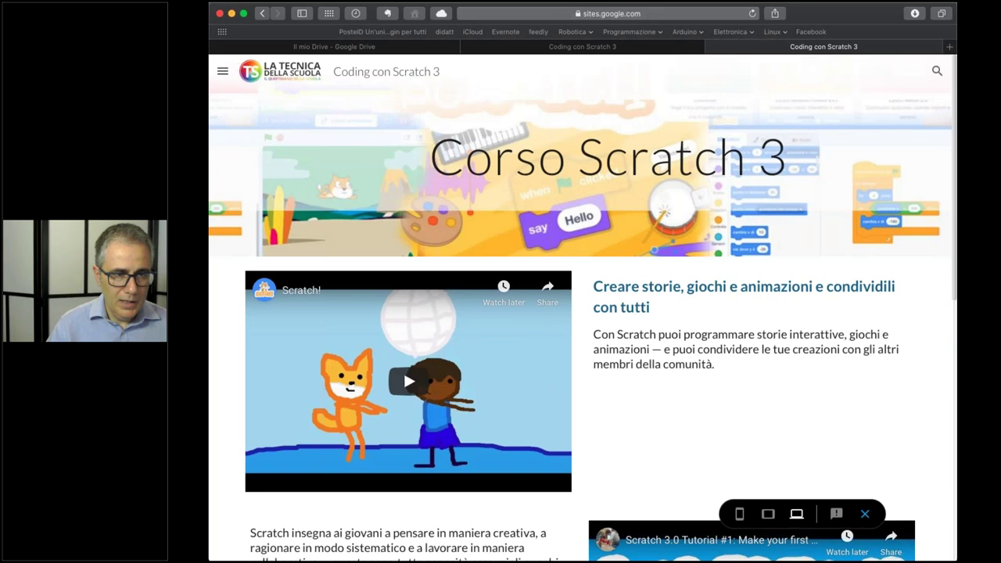
{"action": "left_click", "coordinate": [223, 72]}
{"action": "left_click", "coordinate": [227, 177]}
{"action": "left_click", "coordinate": [226, 177]}
{"action": "left_click", "coordinate": [223, 71]}
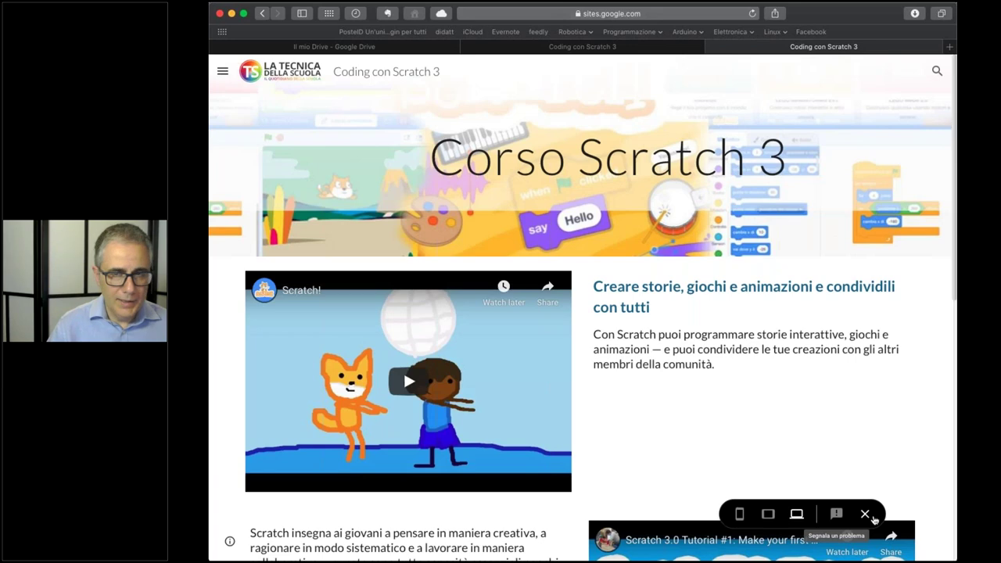
{"action": "left_click", "coordinate": [866, 514]}
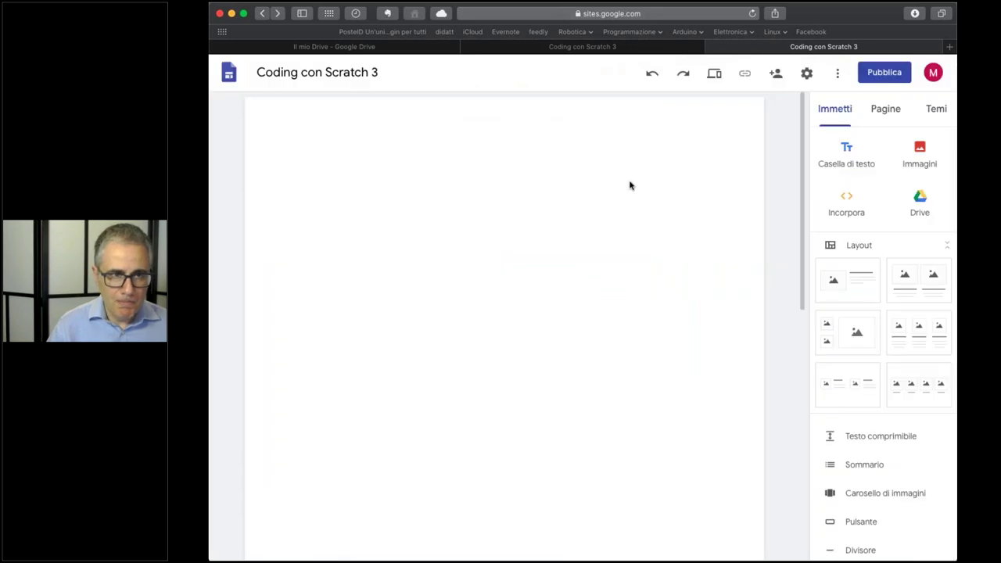
Set the site's navigation mode back to In alto
{"action": "mouse_move", "coordinate": [495, 150]}
{"action": "left_click", "coordinate": [807, 74]}
{"action": "left_click", "coordinate": [629, 242]}
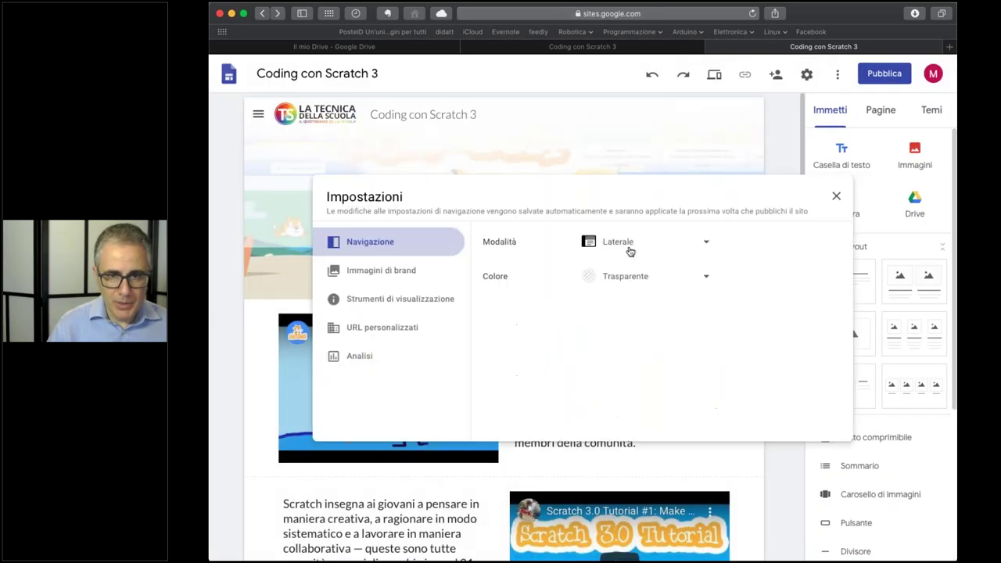
Try the Nero colour for the navigation bar and restore it to Trasparente
{"action": "left_click", "coordinate": [630, 274]}
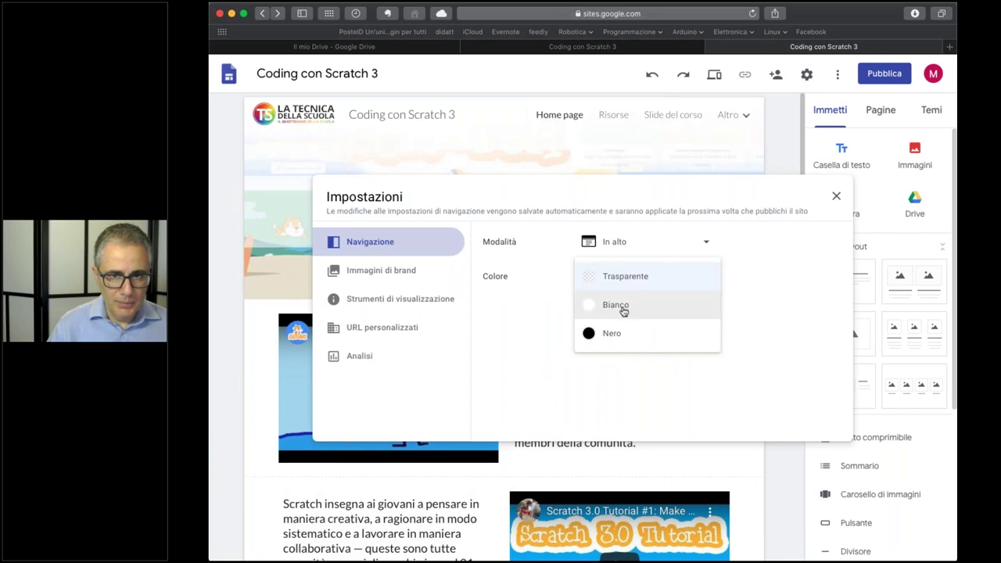
{"action": "left_click", "coordinate": [617, 338]}
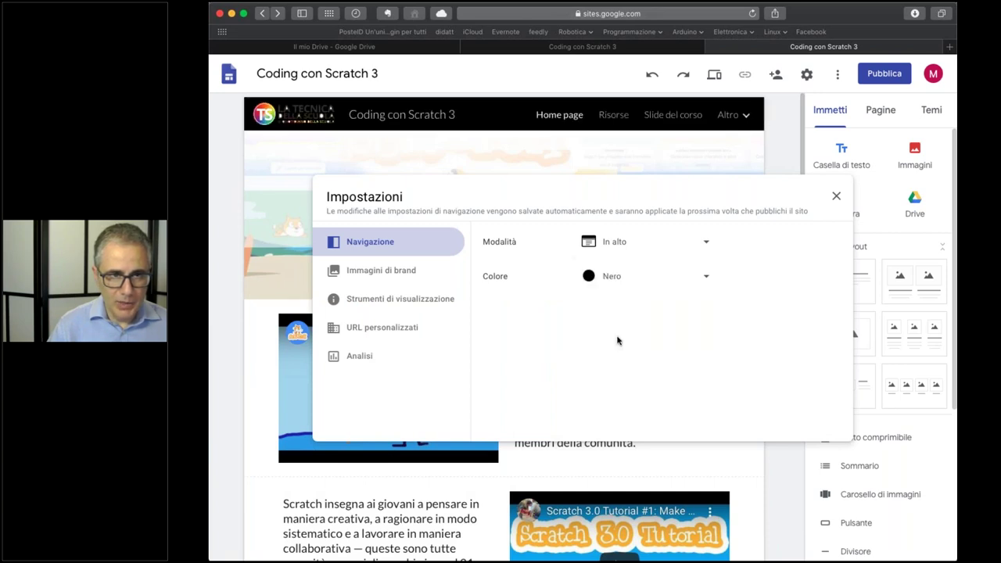
{"action": "left_click", "coordinate": [614, 277]}
{"action": "left_click", "coordinate": [579, 220]}
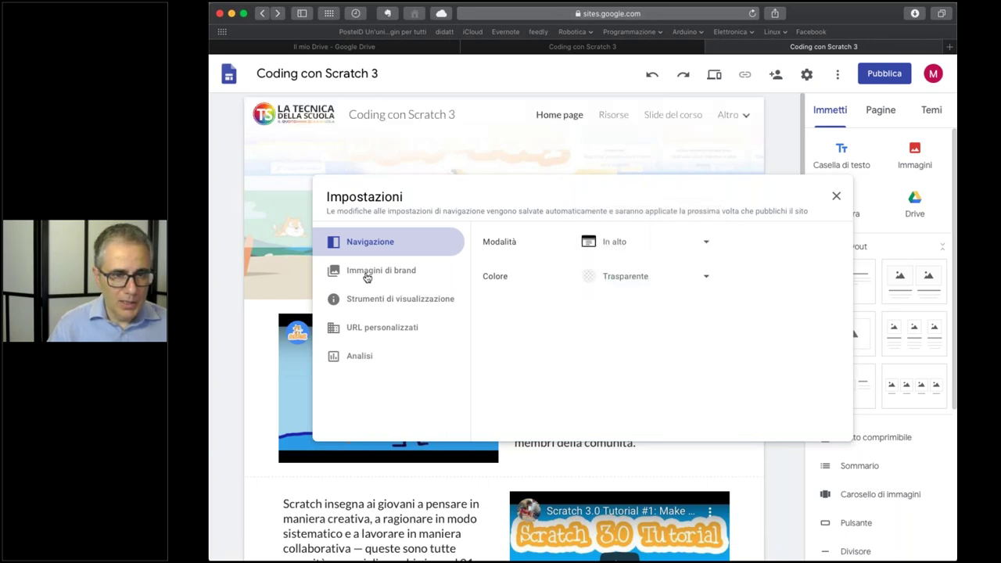
Examine the brand image settings for the logo, alternative text, theme colours and favicon
{"action": "left_click", "coordinate": [367, 274]}
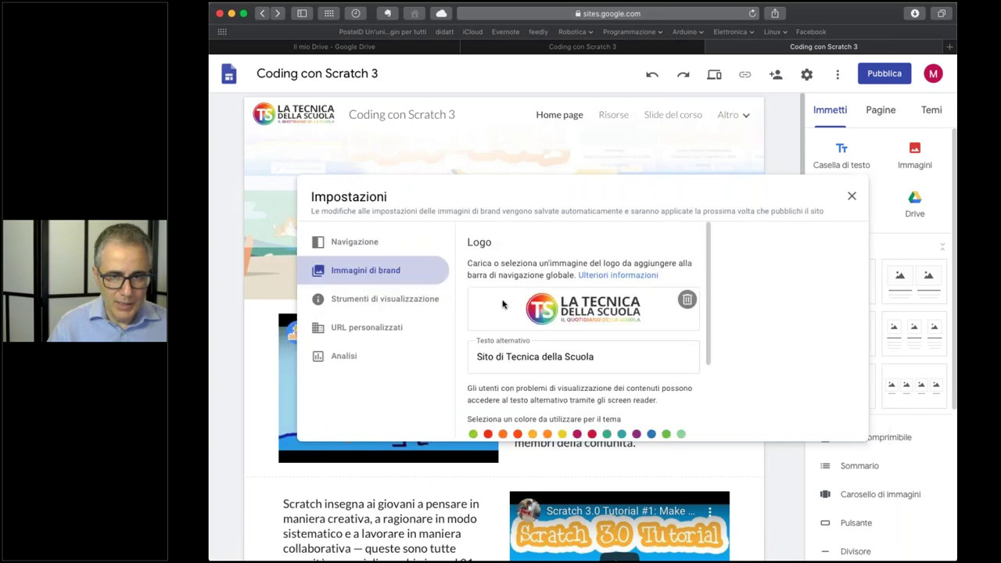
{"action": "scroll", "coordinate": [502, 303], "scroll_direction": "down", "scroll_amount": 3}
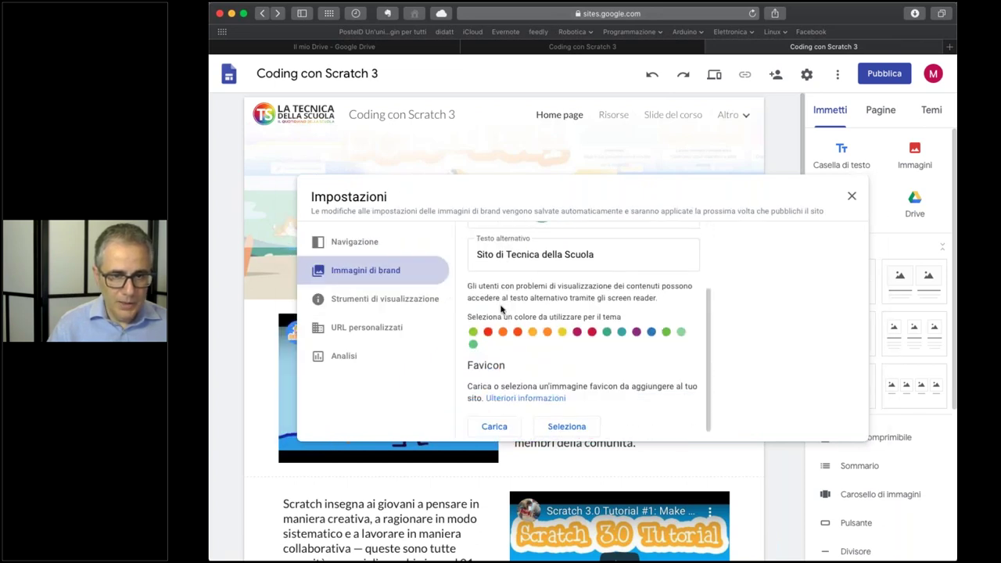
{"action": "scroll", "coordinate": [502, 305], "scroll_direction": "down", "scroll_amount": 1}
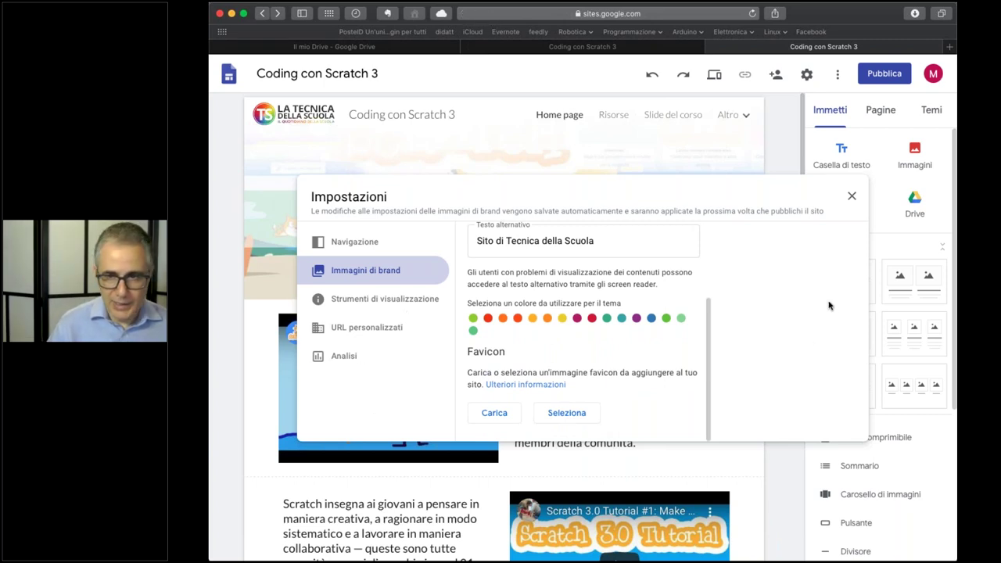
{"action": "left_click", "coordinate": [852, 196]}
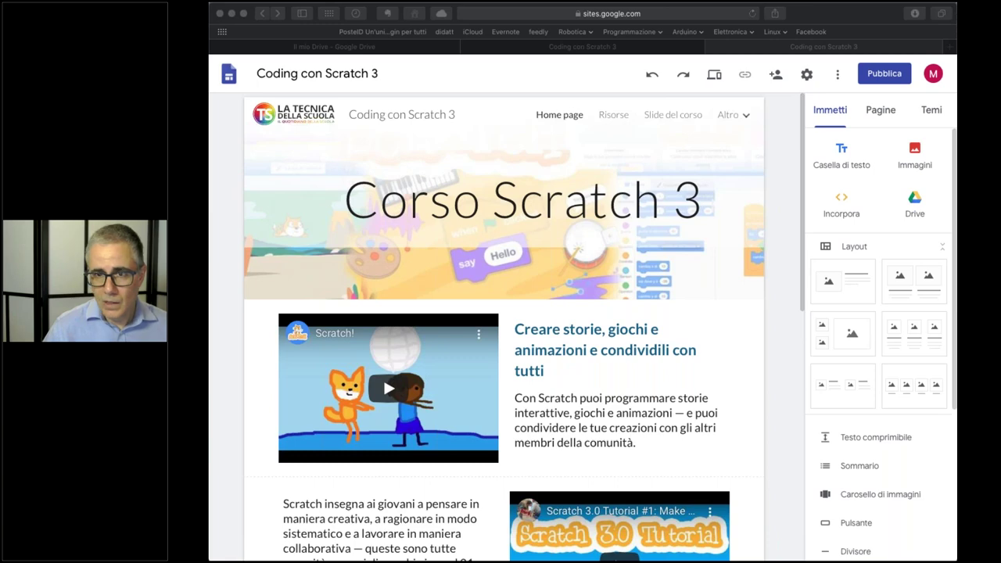
Switch to the PDF "Realizzazione siti scolastici - 02.pdf" in Acrobat and go to page 21 on the site's resource folders
{"action": "key", "text": "super+Tab"}
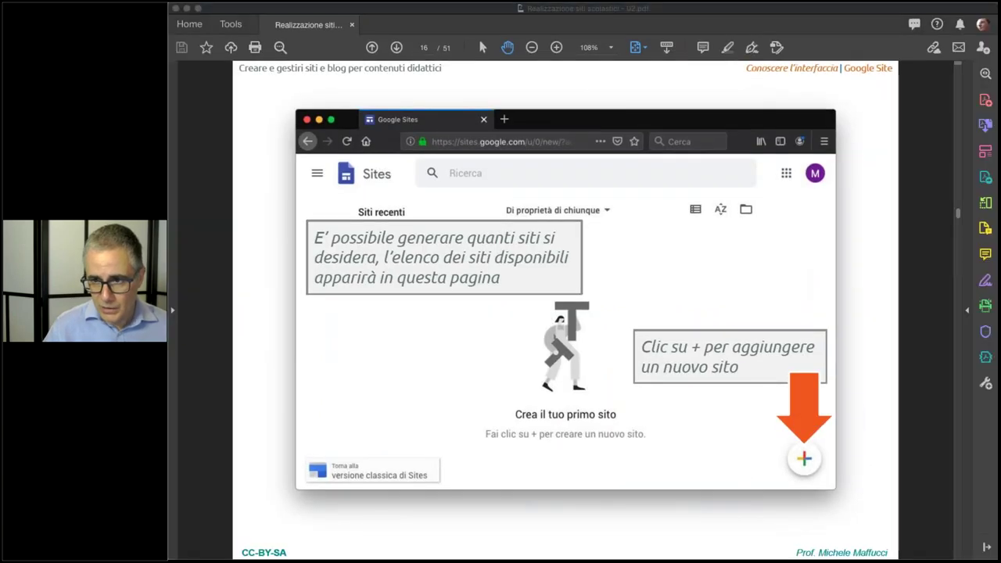
{"action": "left_click_drag", "start_coordinate": [959, 224], "coordinate": [959, 270]}
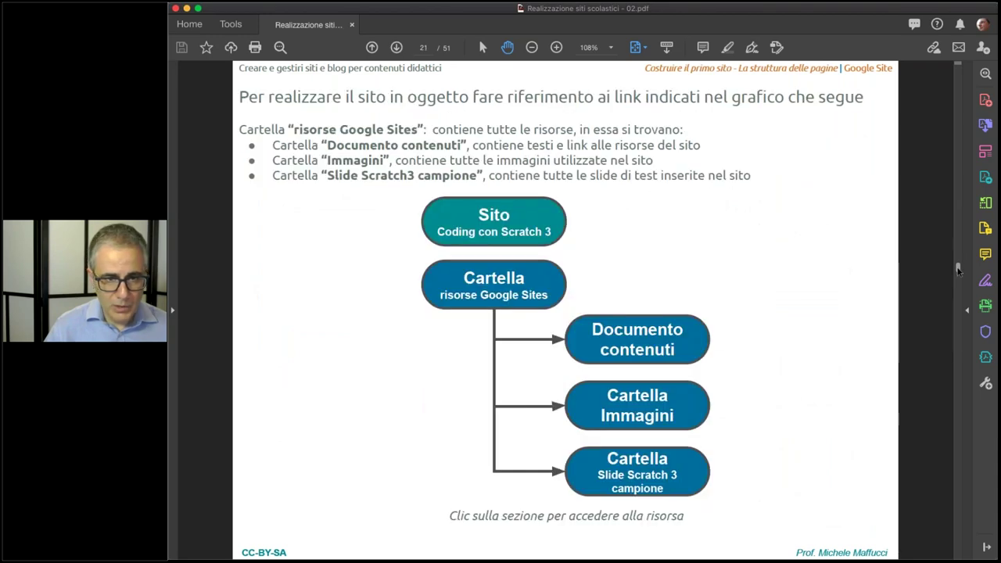